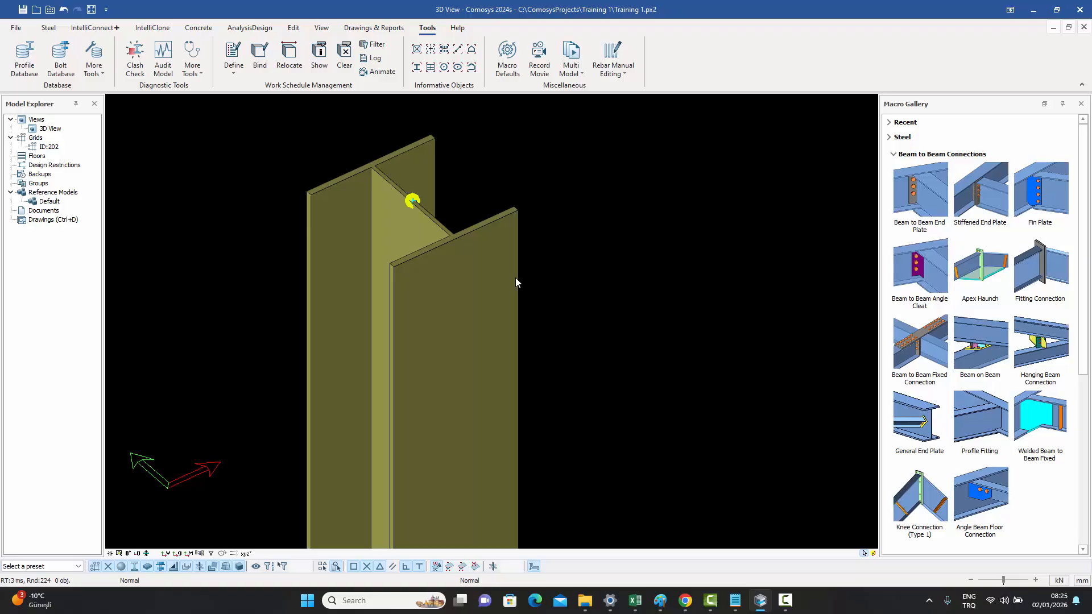
middle_click_drag(445, 234, 503, 256)
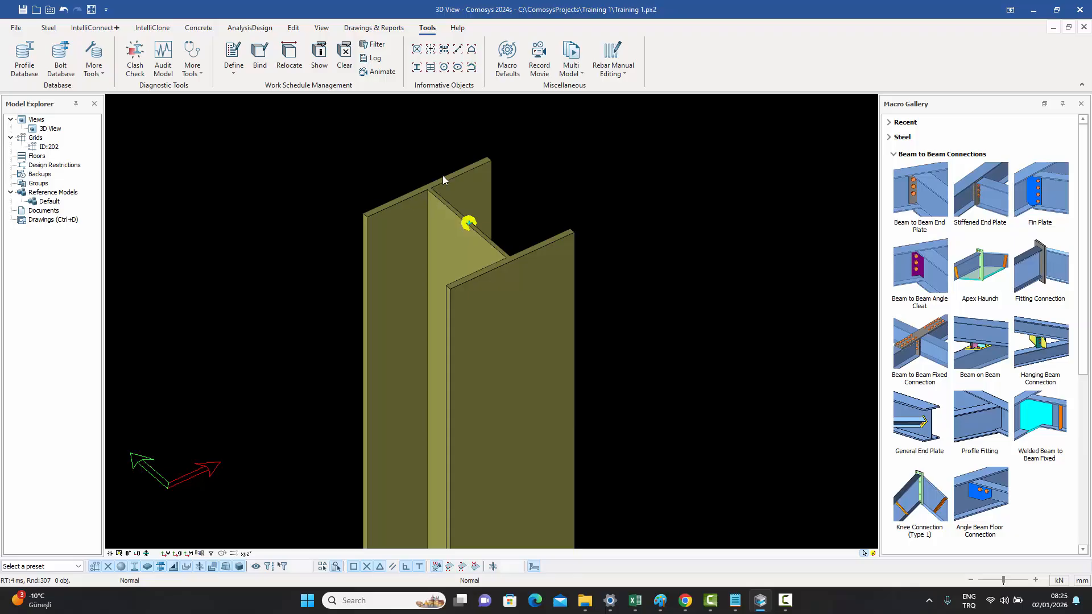
scroll(461, 198, "down", 5)
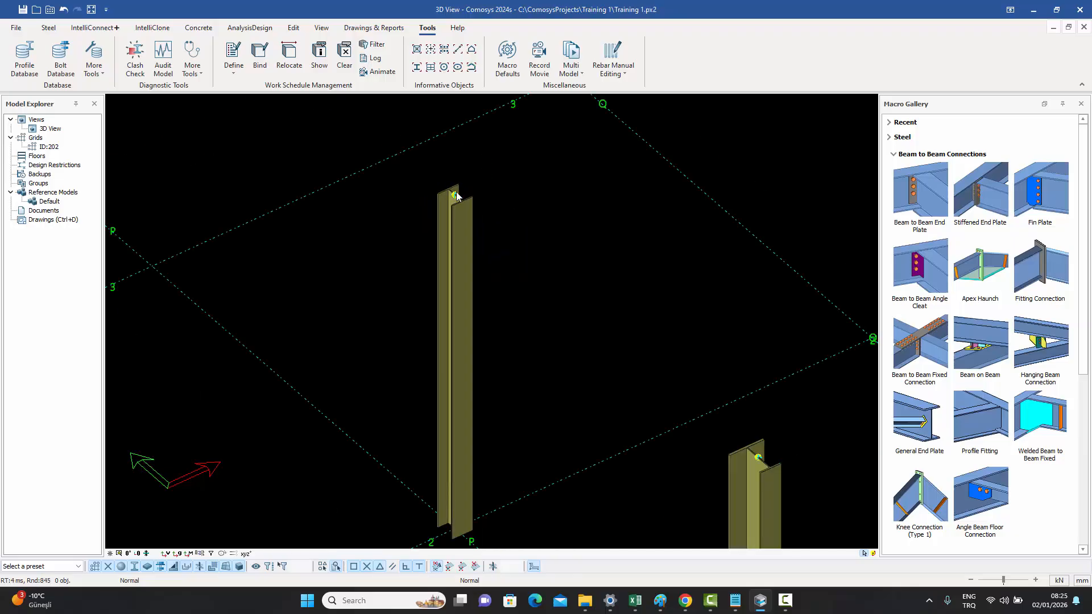
scroll(573, 233, "up", 1)
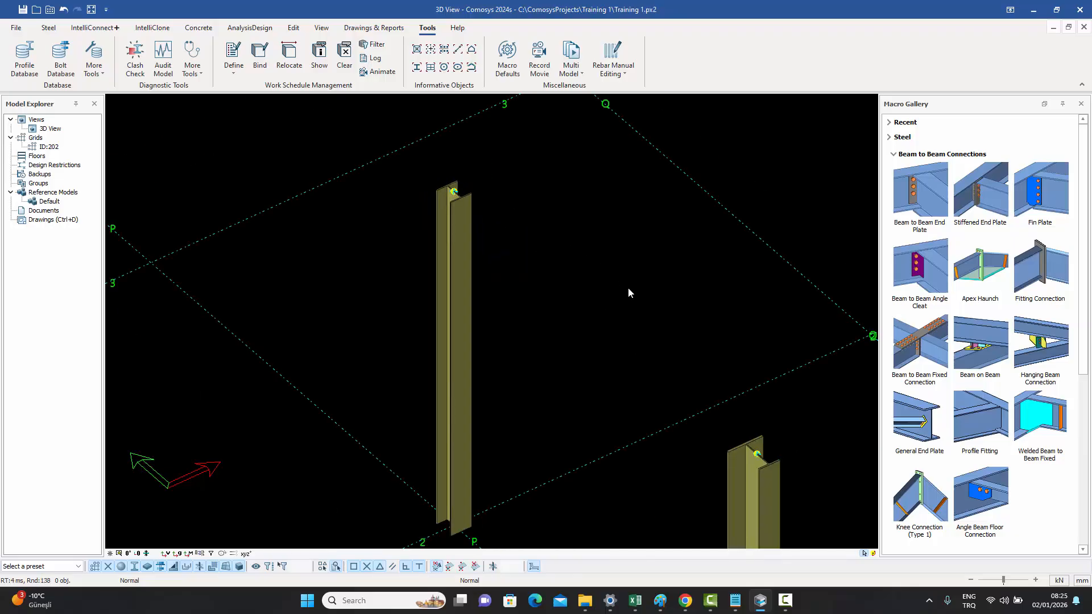
middle_click_drag(627, 288, 517, 154)
scroll(647, 321, "up", 8)
middle_click_drag(650, 314, 610, 300)
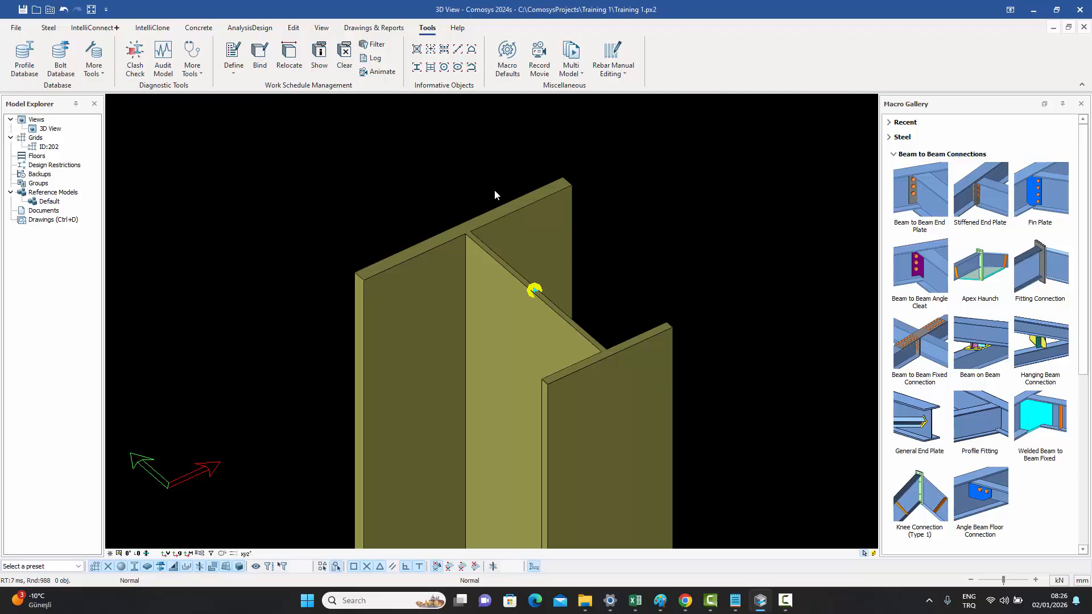
- Open Create Profile in the profile database, review the profile types including Asymmetric I Profiles, and close it
left_click(27, 57)
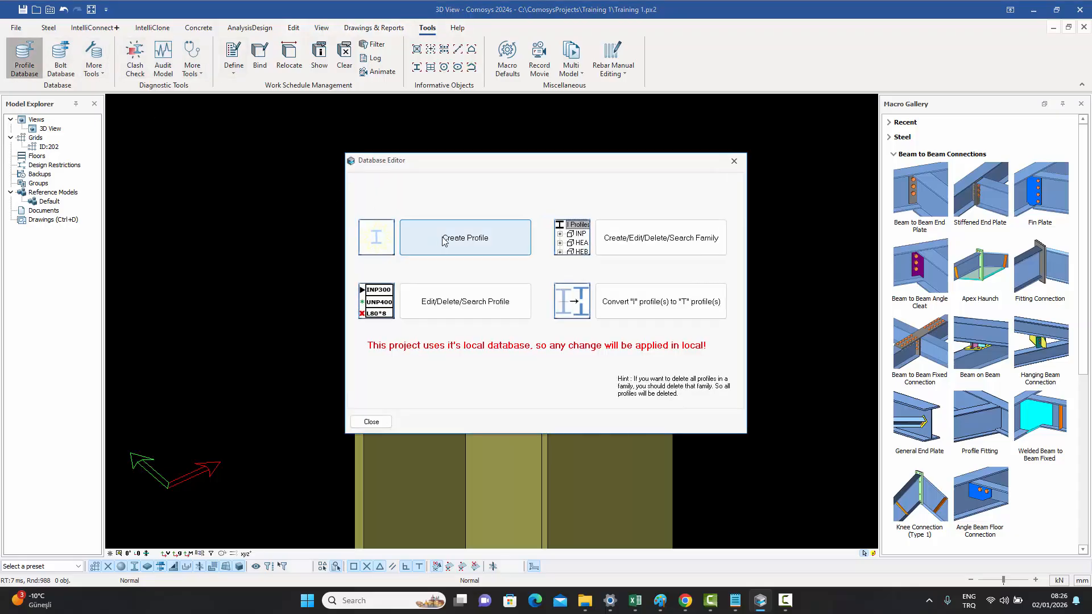
left_click(465, 240)
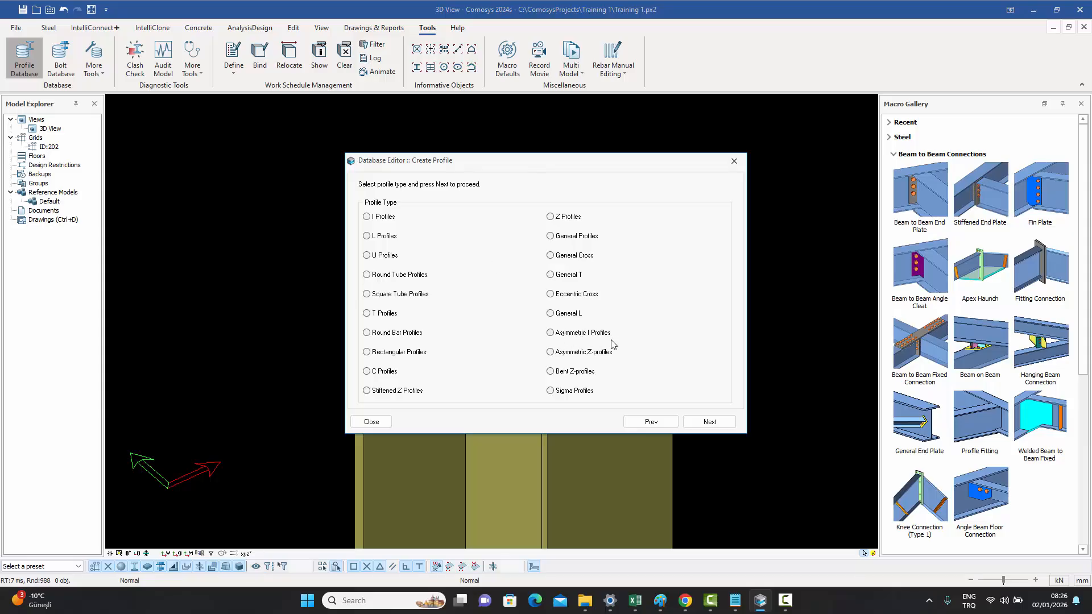
left_click(550, 332)
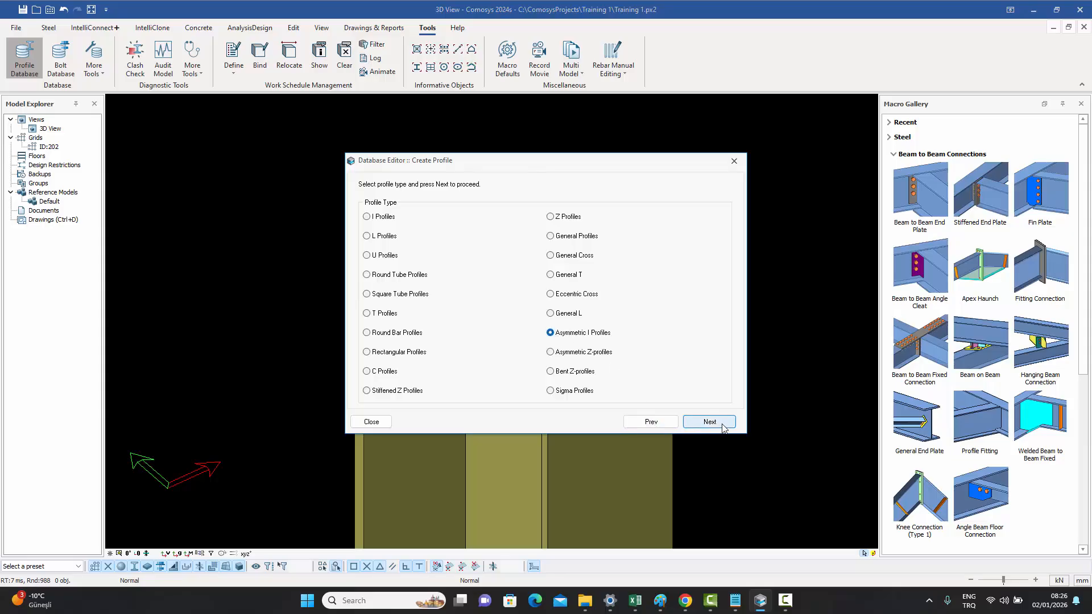
left_click(734, 162)
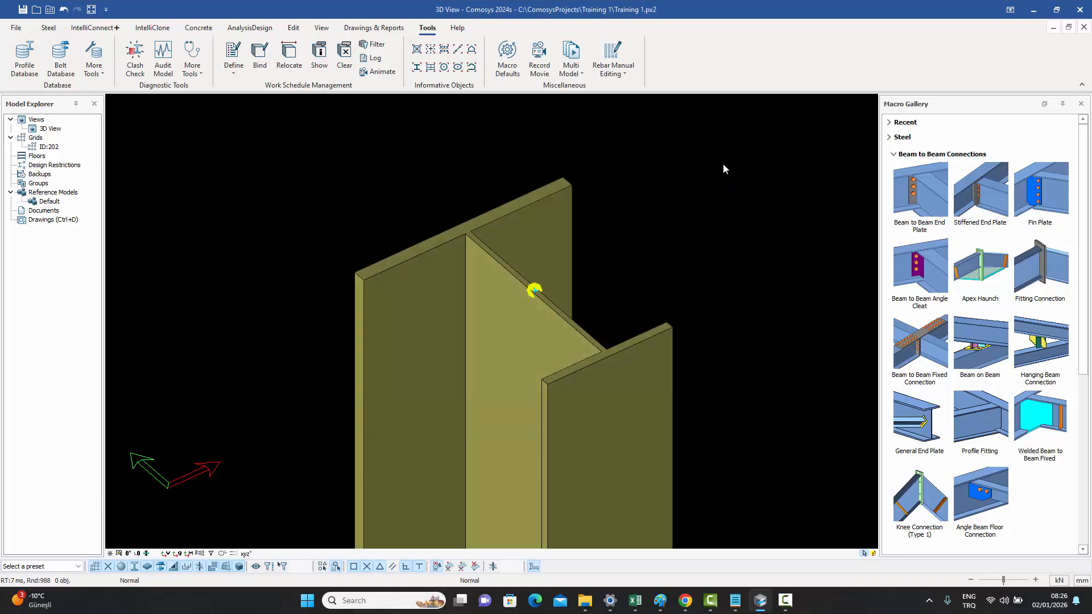
- Open the column's properties and examine the parts of its parametric I-section profile name, then cancel
double_click(555, 227)
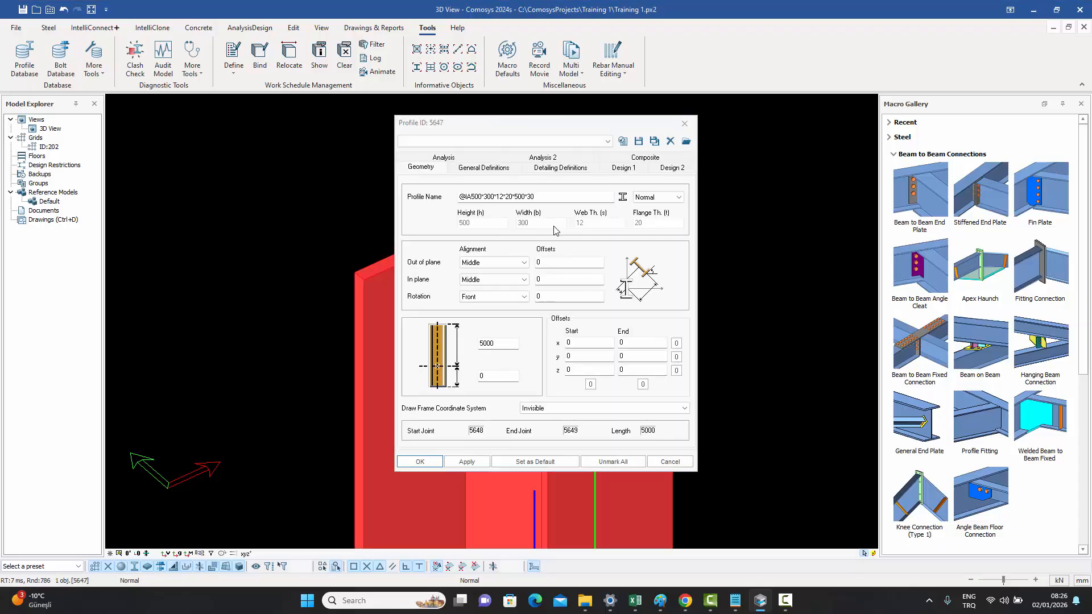
left_click_drag(542, 129, 792, 122)
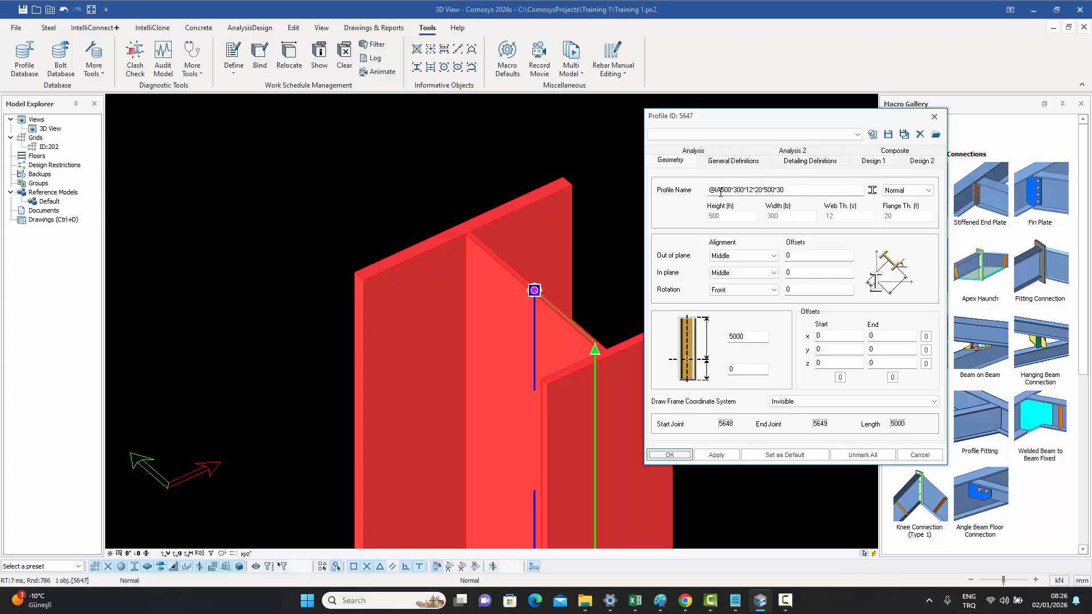
mouse_move(715, 187)
left_click_drag(716, 189, 707, 191)
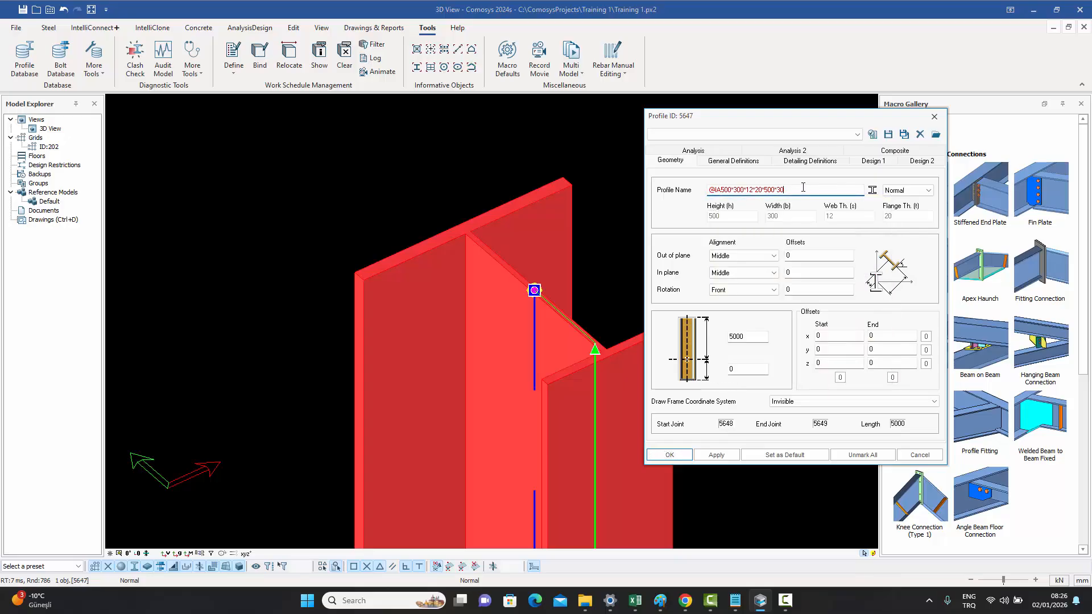
mouse_move(805, 188)
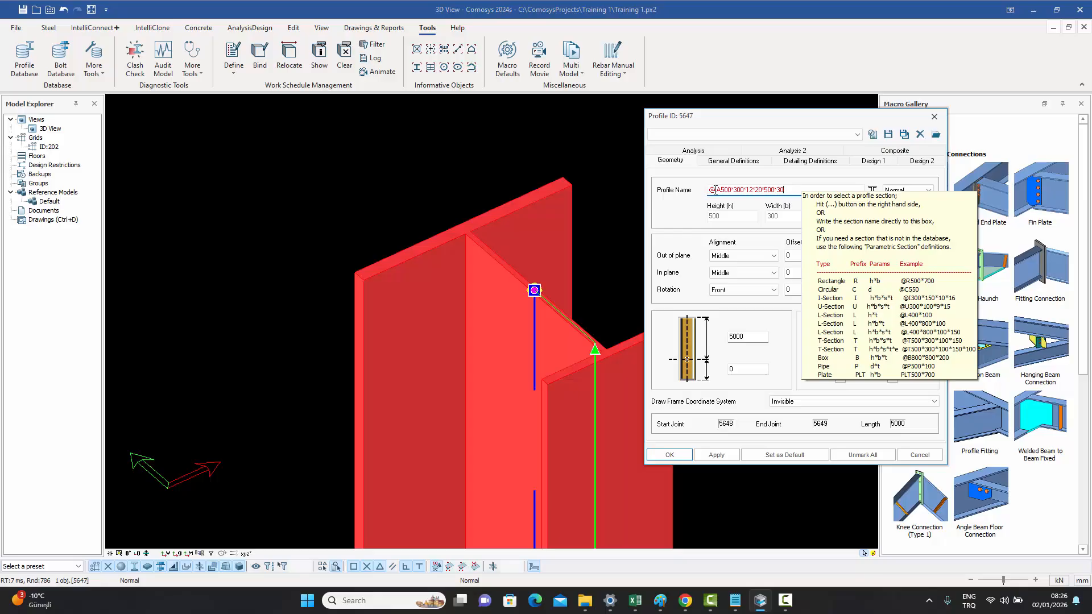
left_click_drag(714, 189, 721, 189)
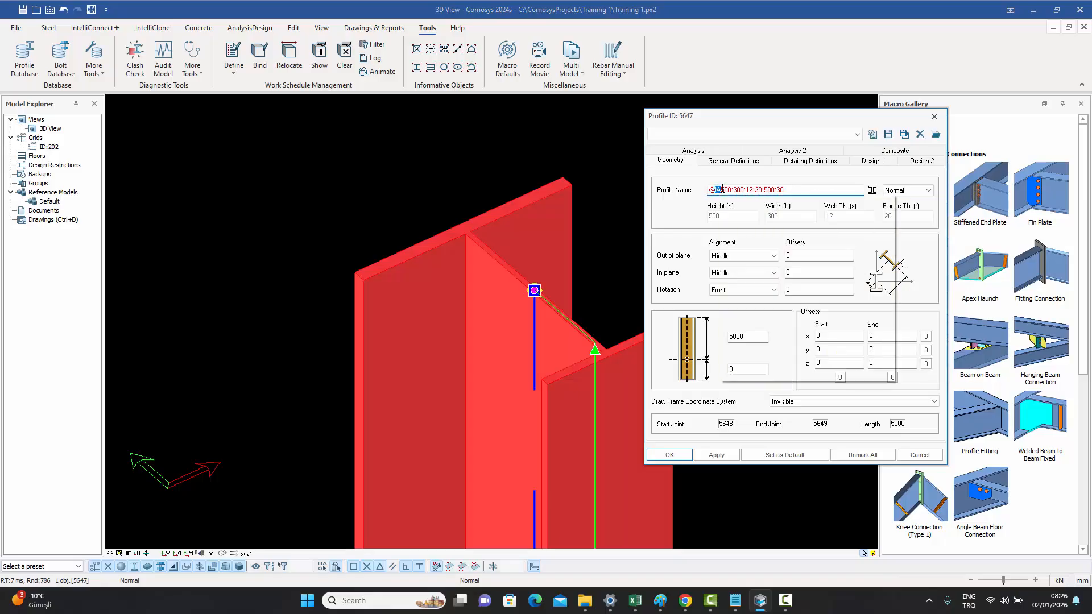
mouse_move(825, 189)
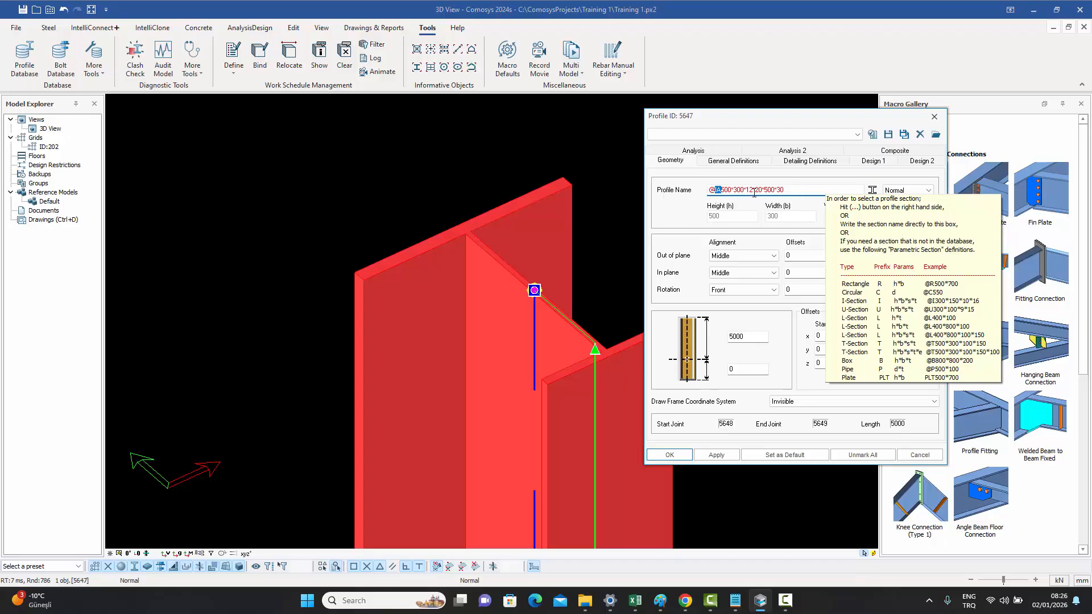
double_click(727, 189)
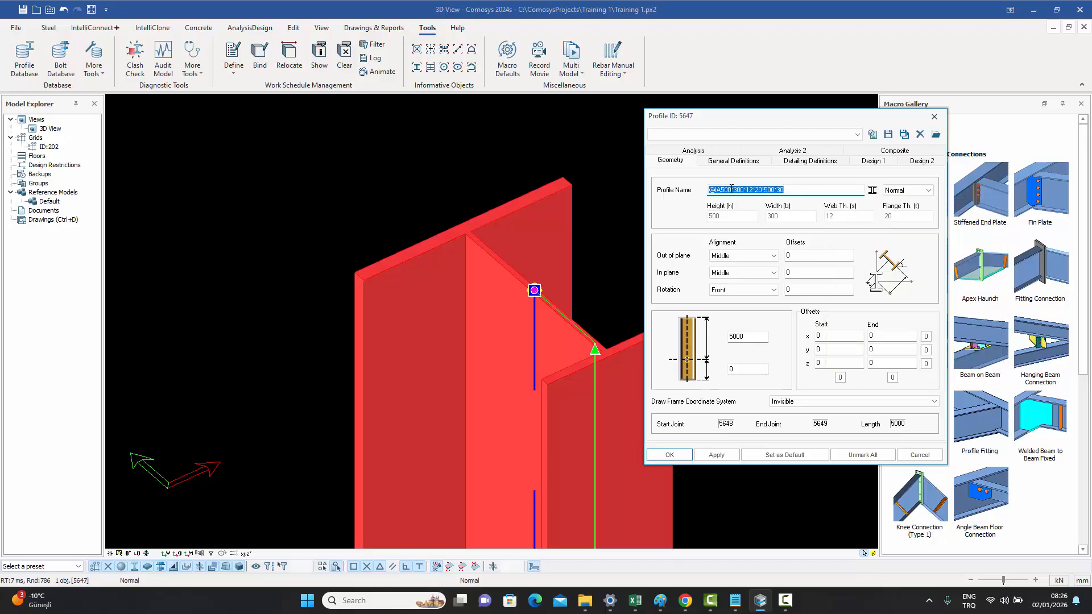
left_click(767, 190)
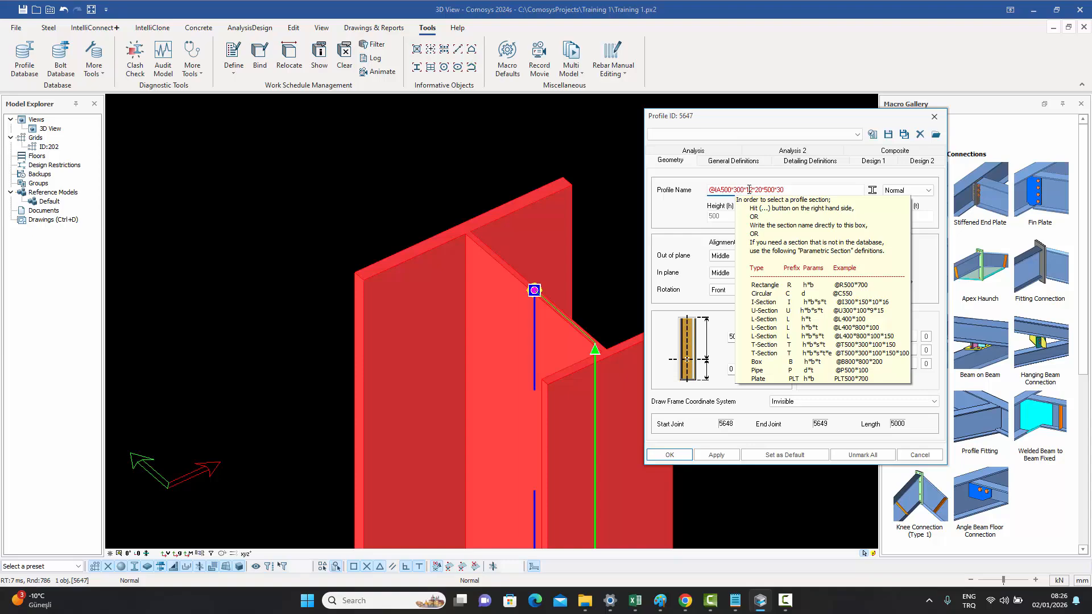
left_click(805, 191)
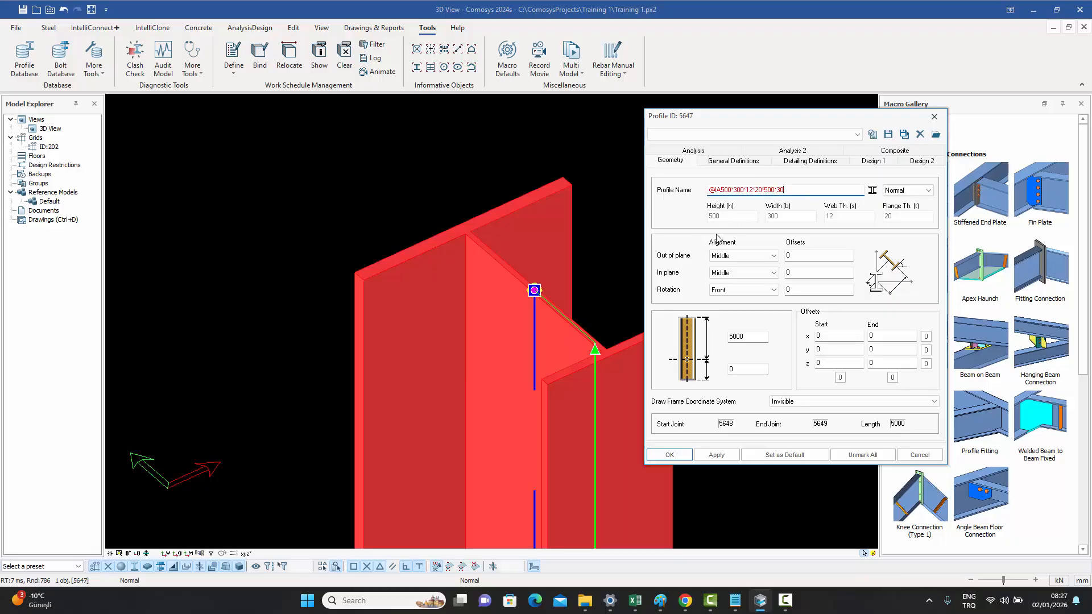
left_click(920, 455)
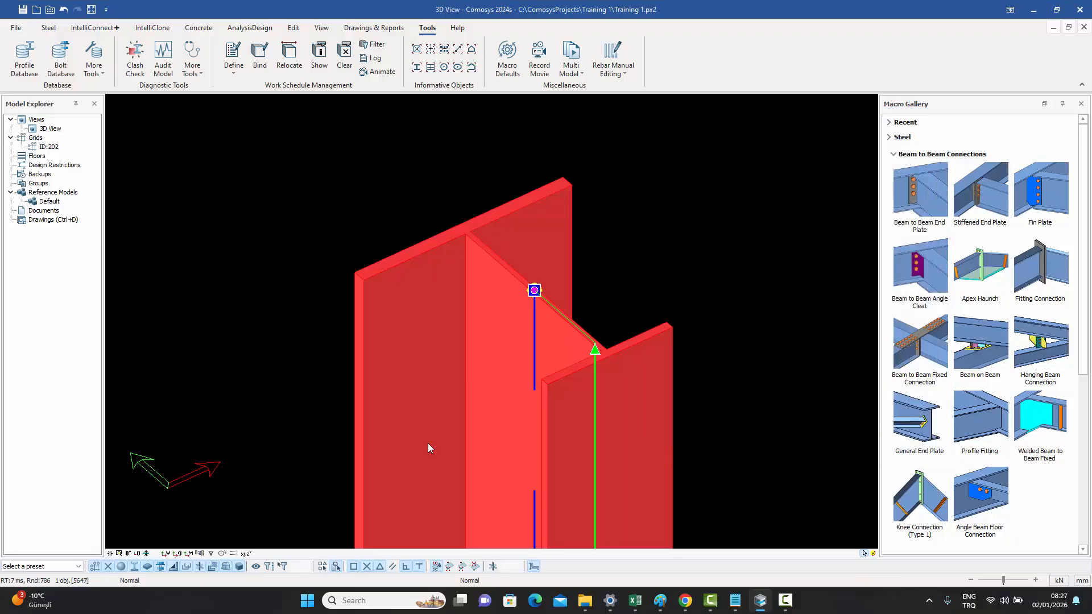
- Switch to a plan view of the column section and rotate the selected column through all four 90° orientations
left_click(127, 553)
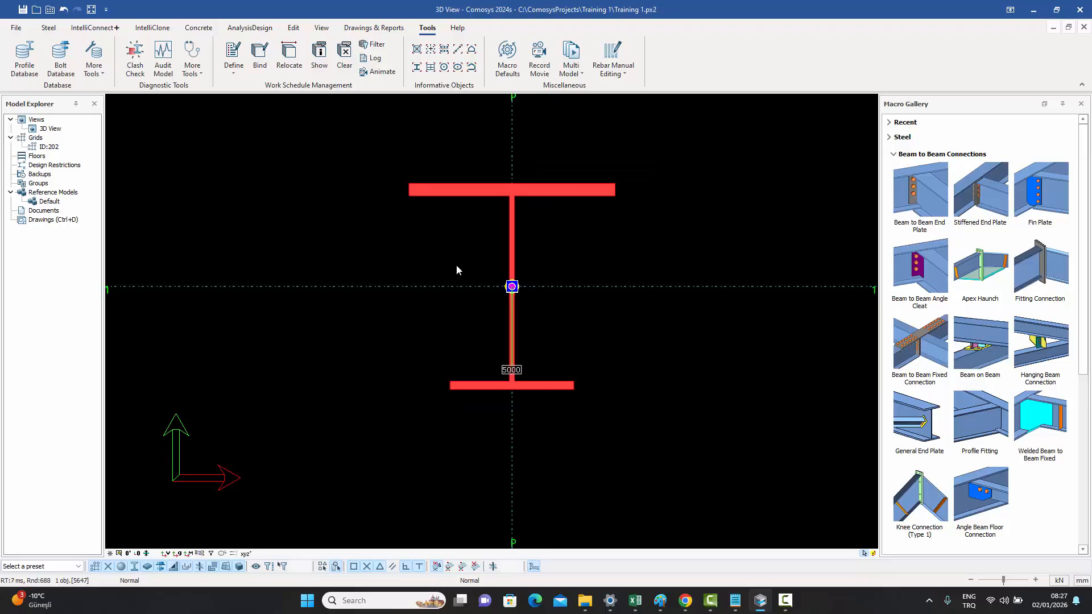
key("Escape")
left_click(491, 196)
key("space")
key("space")
key("space")
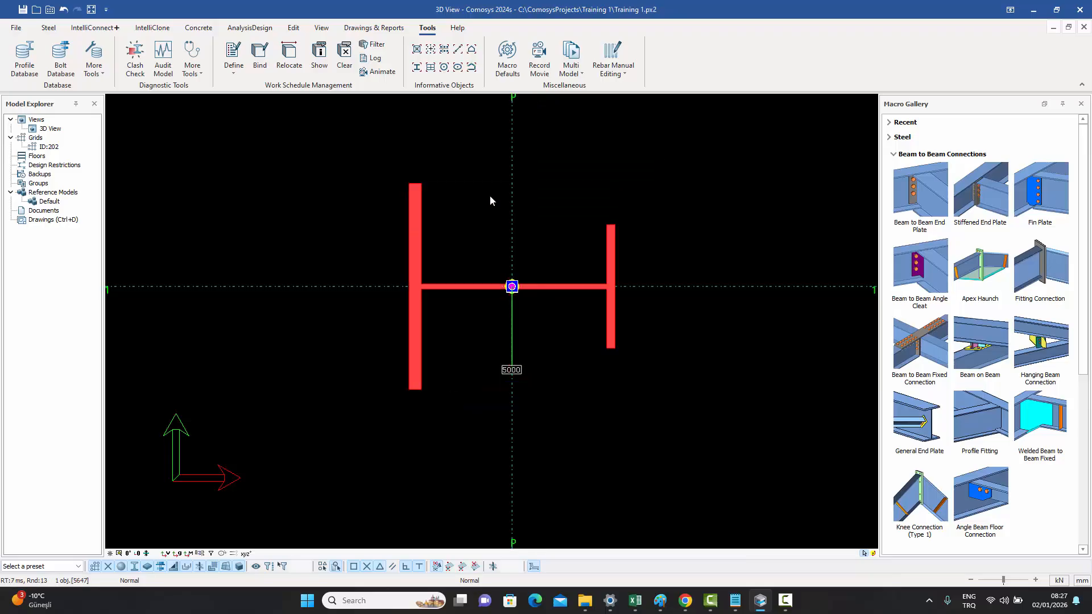
key("space")
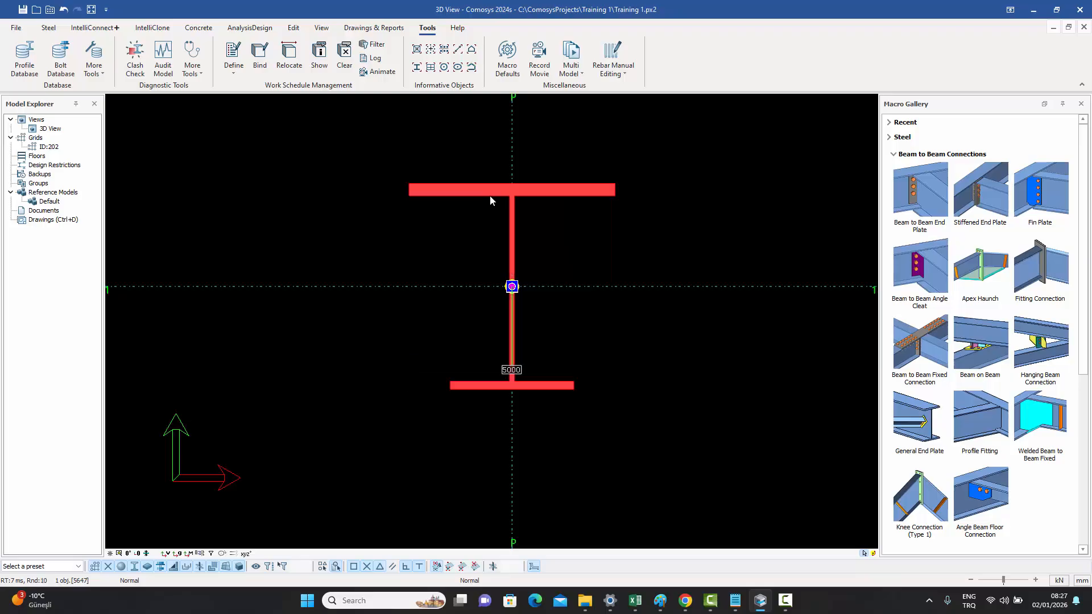
- Flip the selected column's profile horizontally and vertically
key("h")
key("h")
key("h")
key("v")
key("v")
key("v")
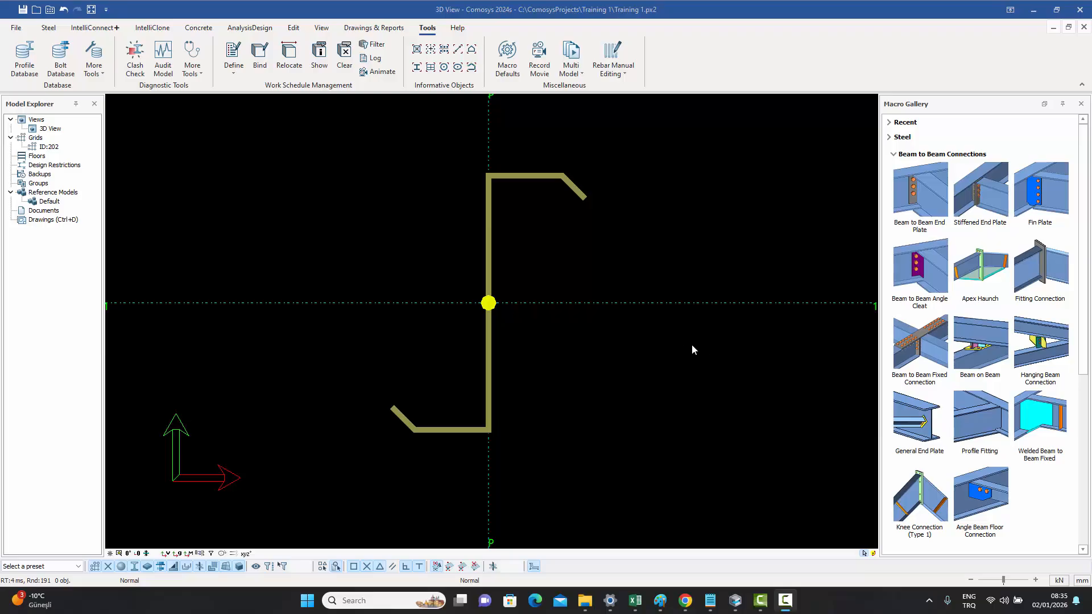
- Open the Z-section column's properties and examine the parameters in its parametric profile name
middle_click_drag(676, 344, 693, 348)
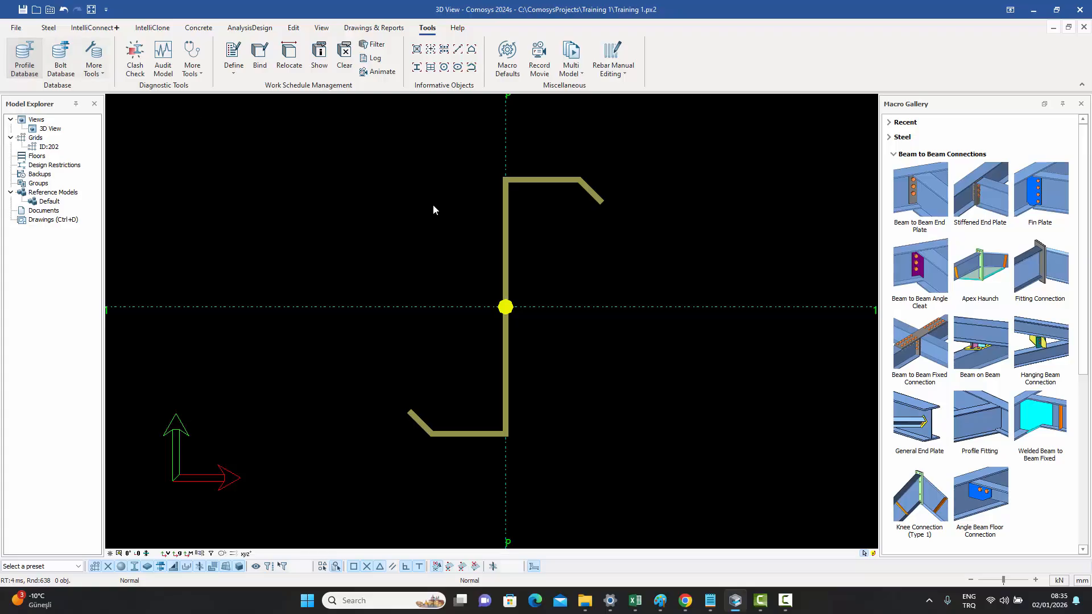
double_click(536, 182)
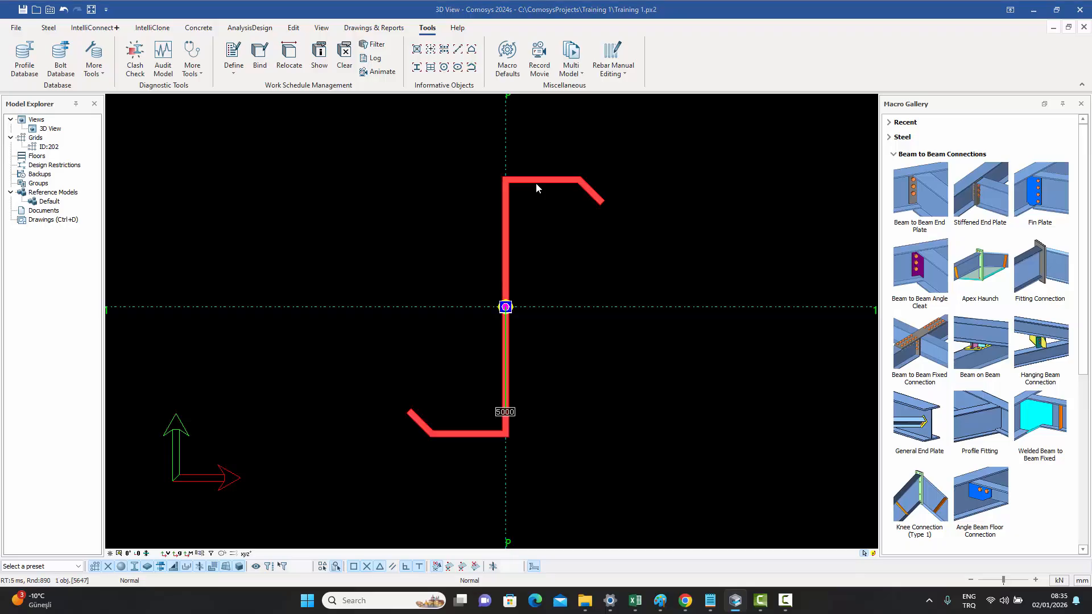
left_click_drag(516, 124, 809, 133)
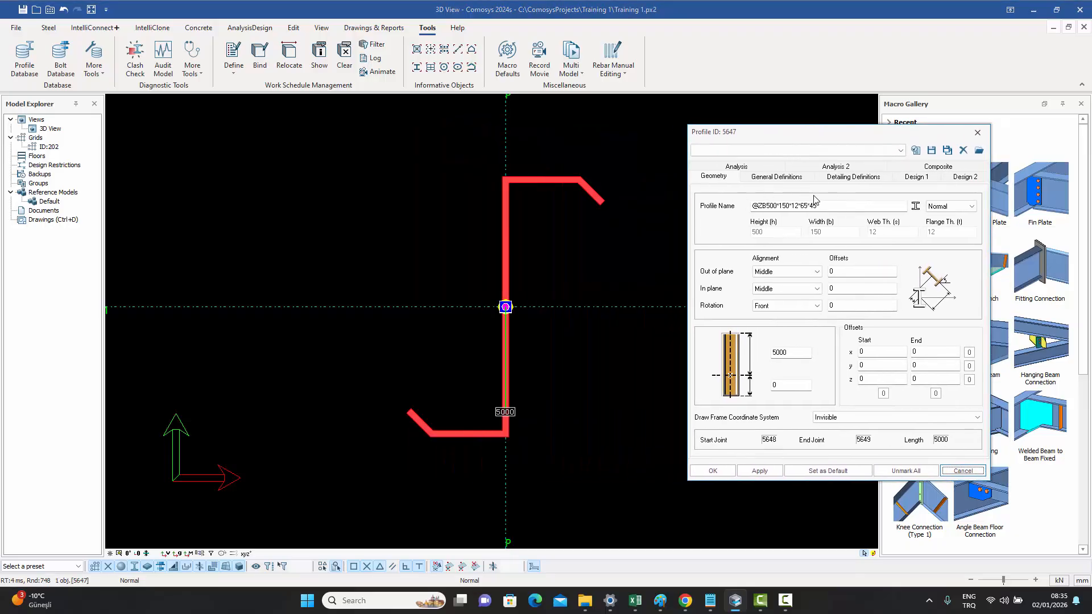
mouse_move(758, 207)
left_mouse_down()
mouse_move(743, 207)
mouse_move(766, 205)
left_mouse_up()
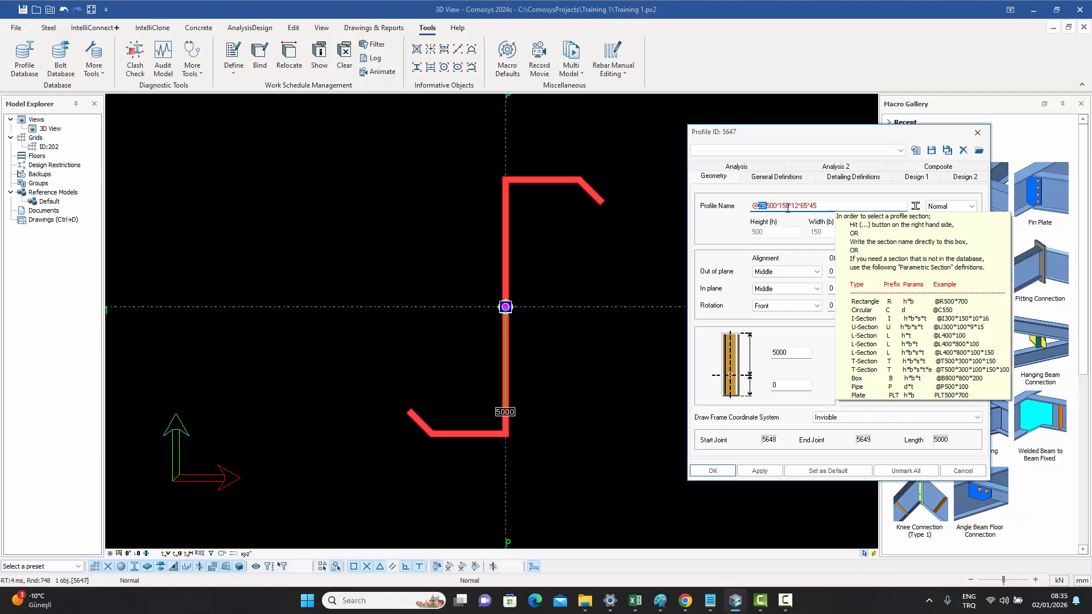
left_click(775, 205)
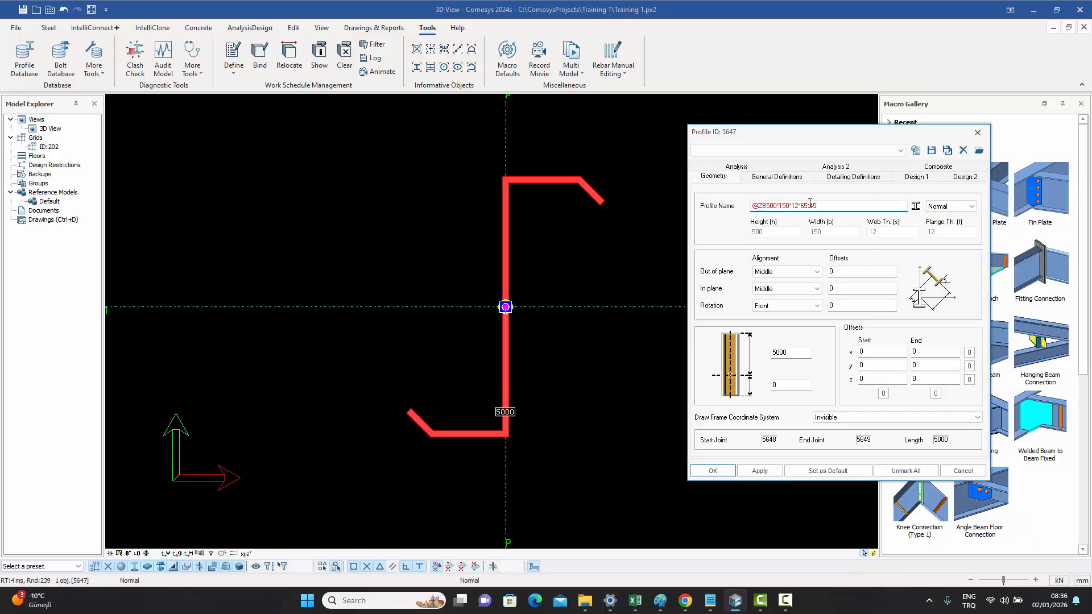
mouse_move(823, 205)
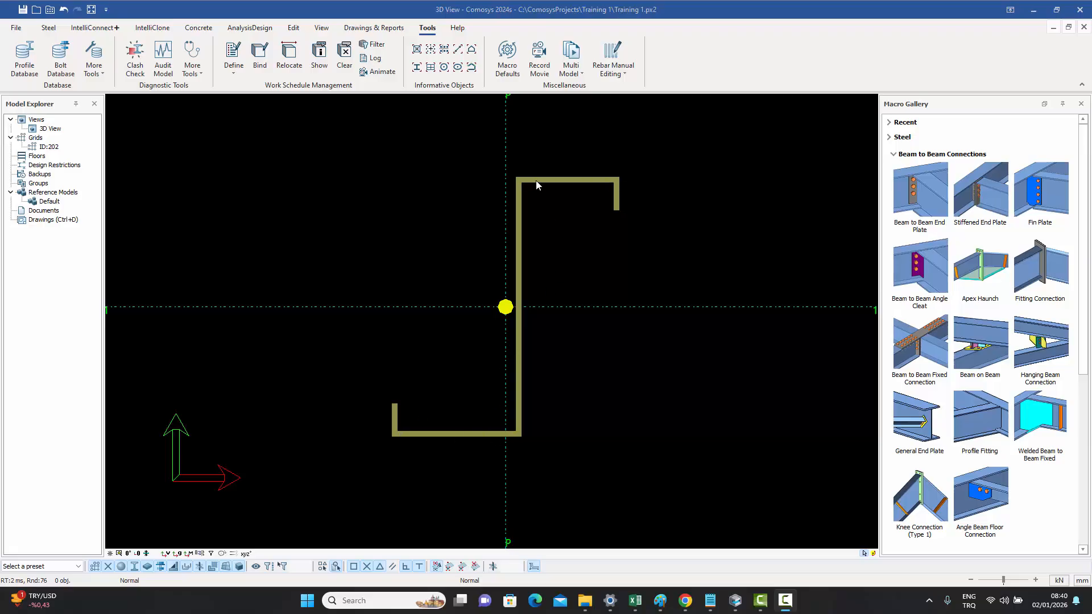
- Reopen the Z-section column's properties, inspect the height, width and lip values of its profile name, close it and reselect the column
double_click(519, 216)
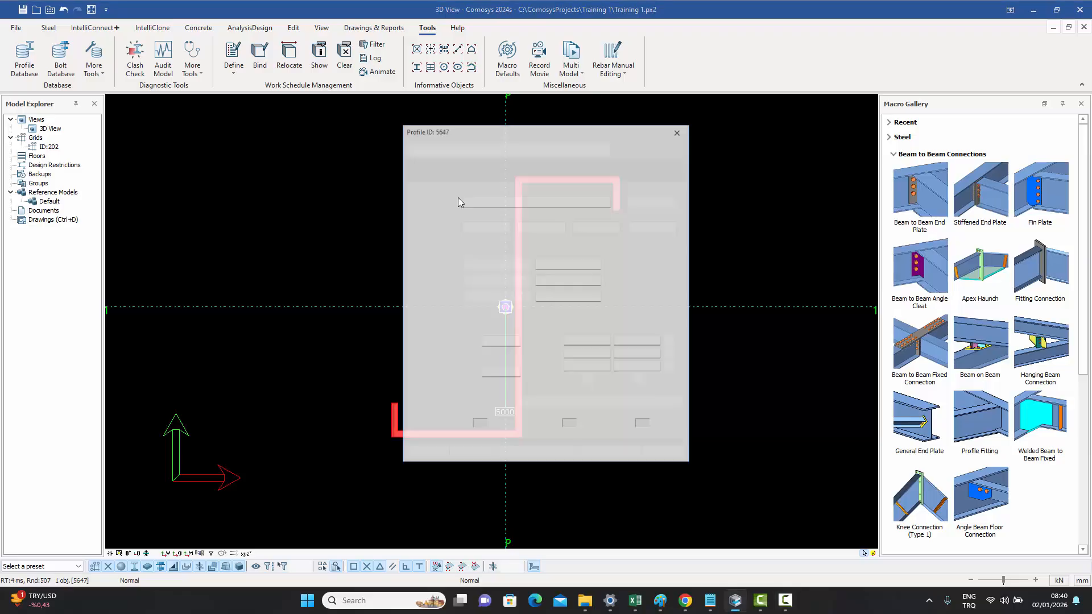
left_click_drag(509, 124, 803, 123)
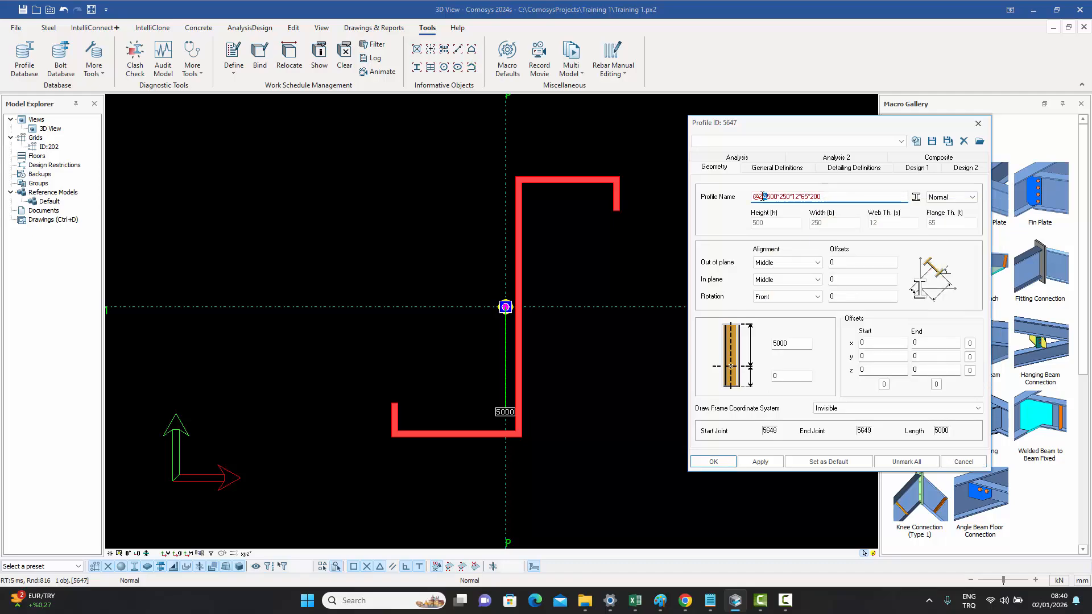
left_click_drag(767, 196, 758, 197)
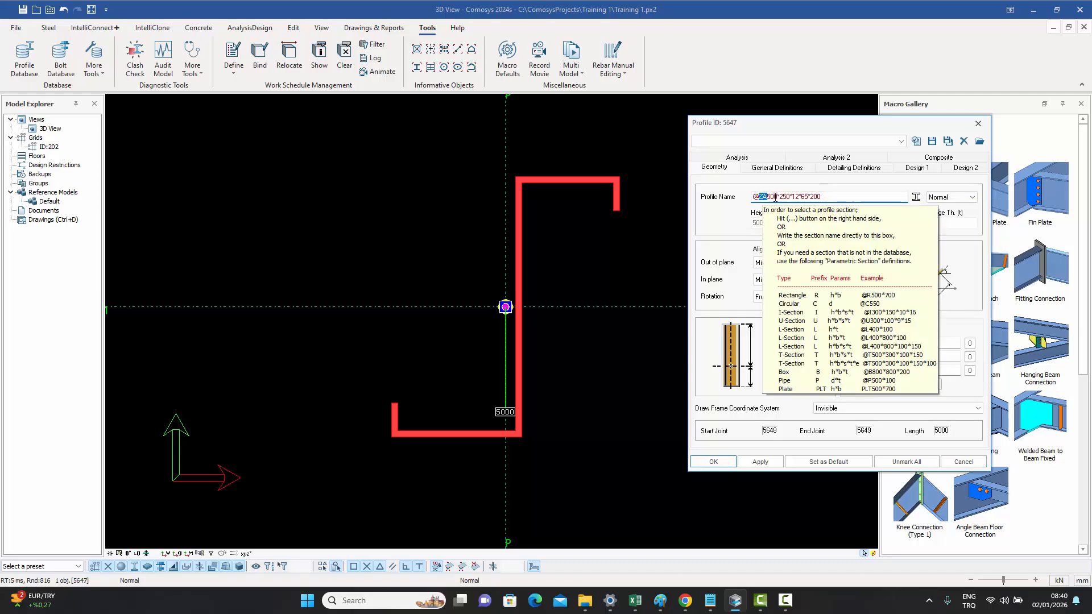
left_click(783, 196)
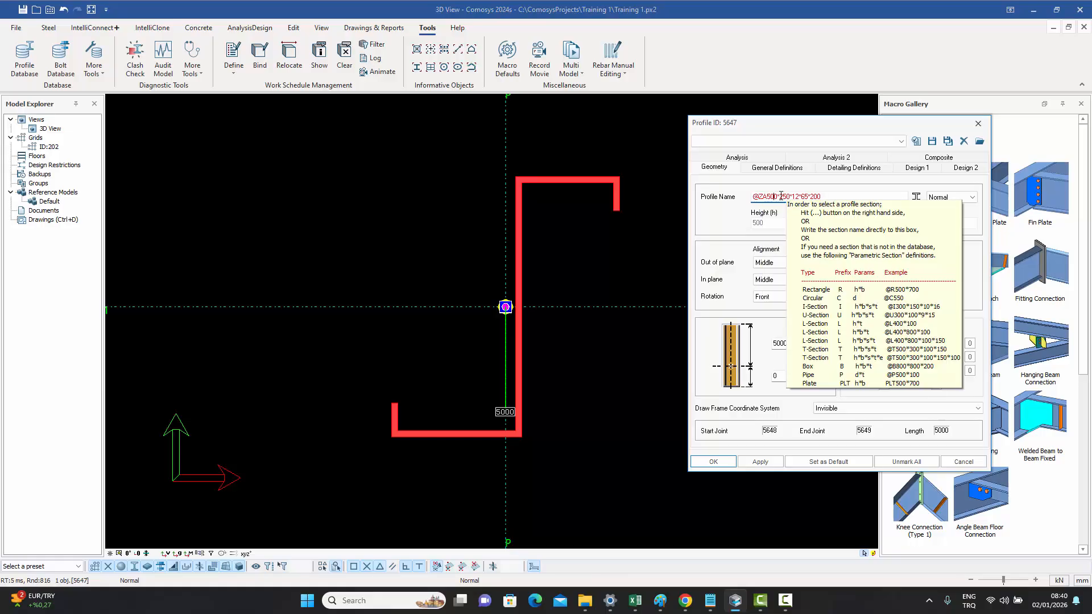
double_click(783, 196)
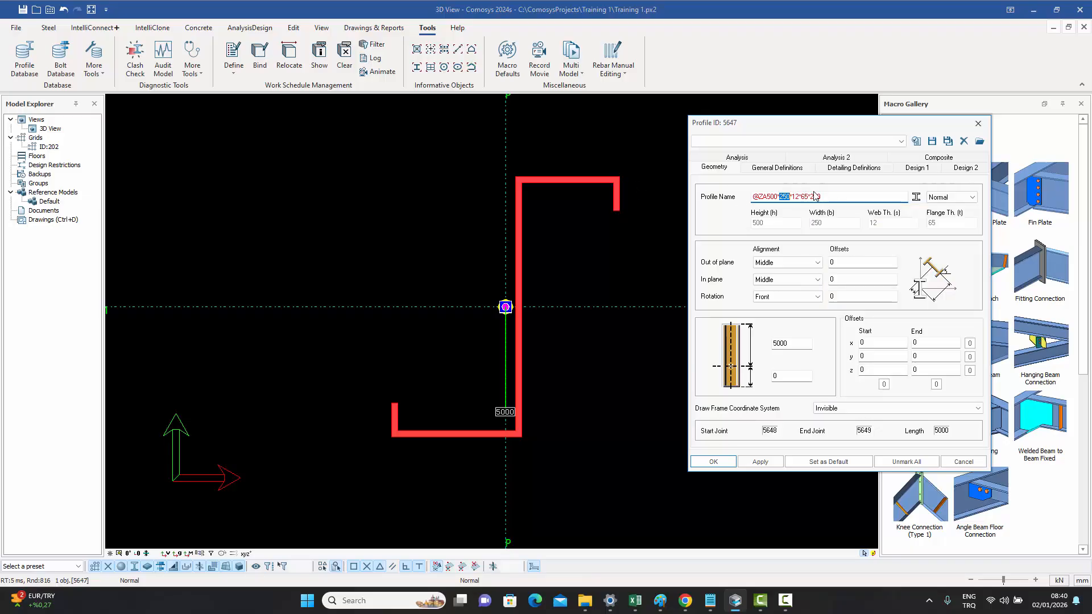
mouse_move(810, 195)
left_click(978, 123)
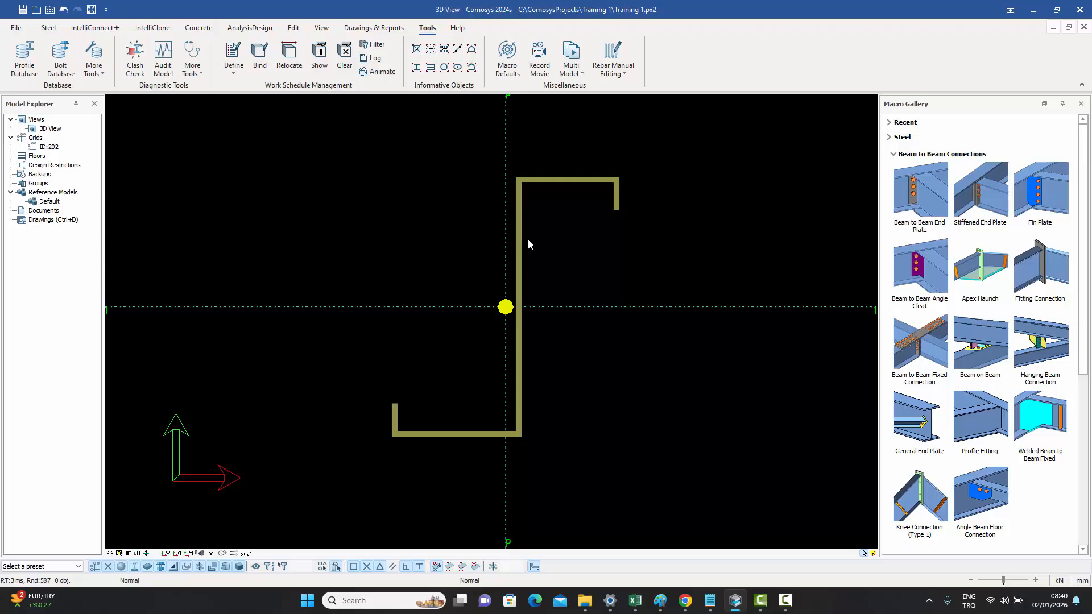
left_click(550, 181)
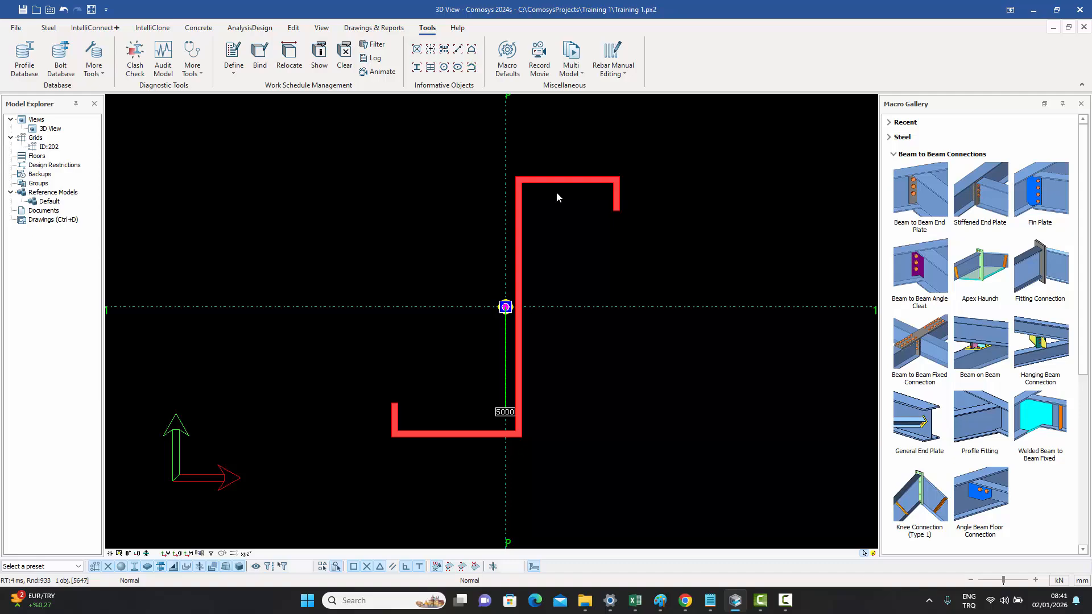
- Rotate the selected Z-section column repeatedly through its 90° orientations, then deselect it
key("space")
key("space")
key("space")
key("space")
key("space")
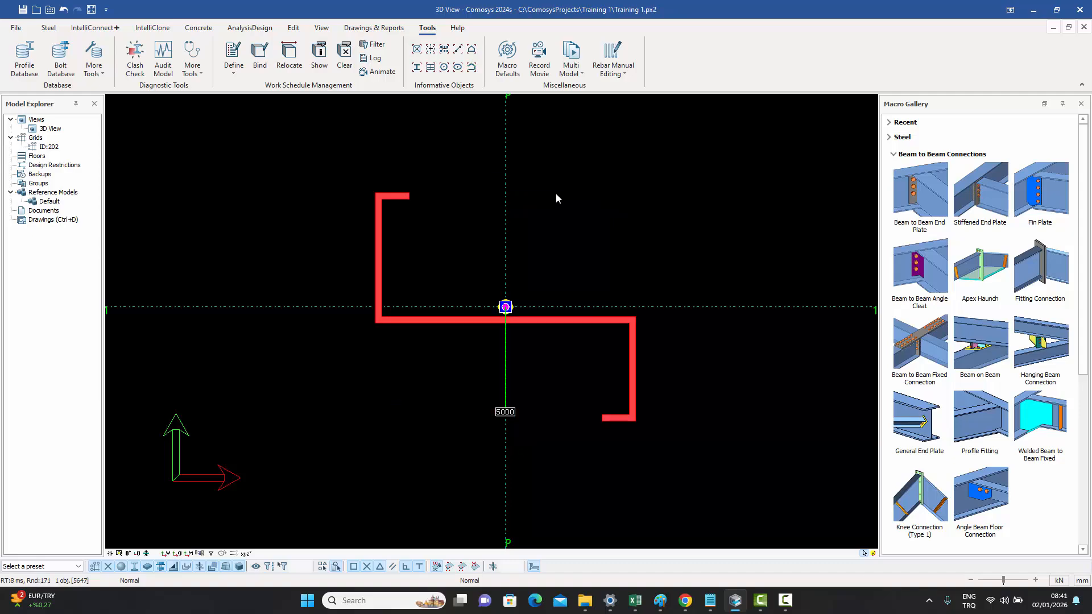
key("space")
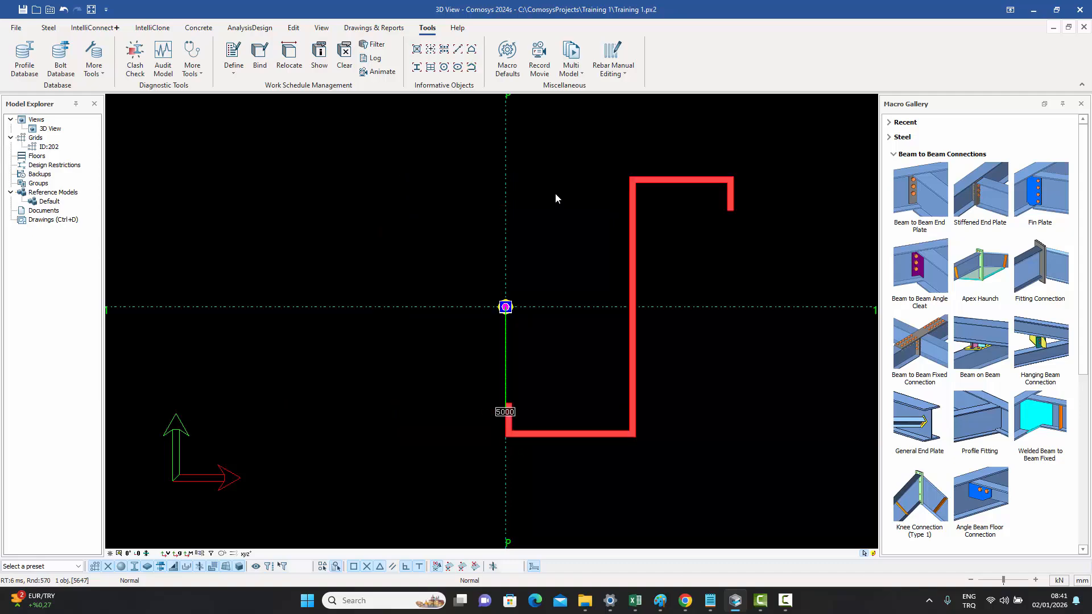
key("space")
key("space")
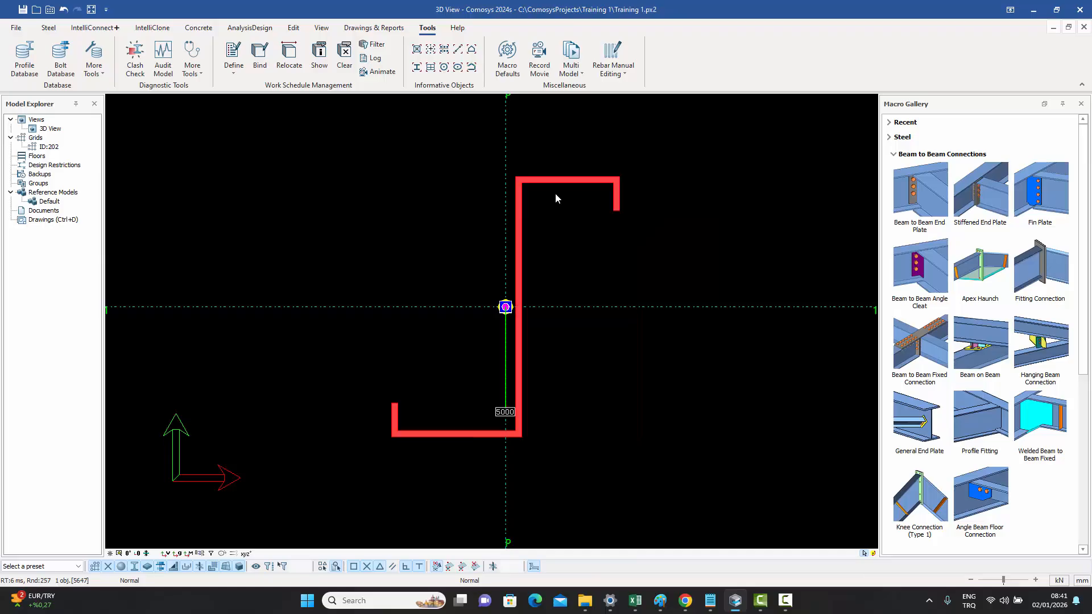
key("space")
key("space")
key("Escape")
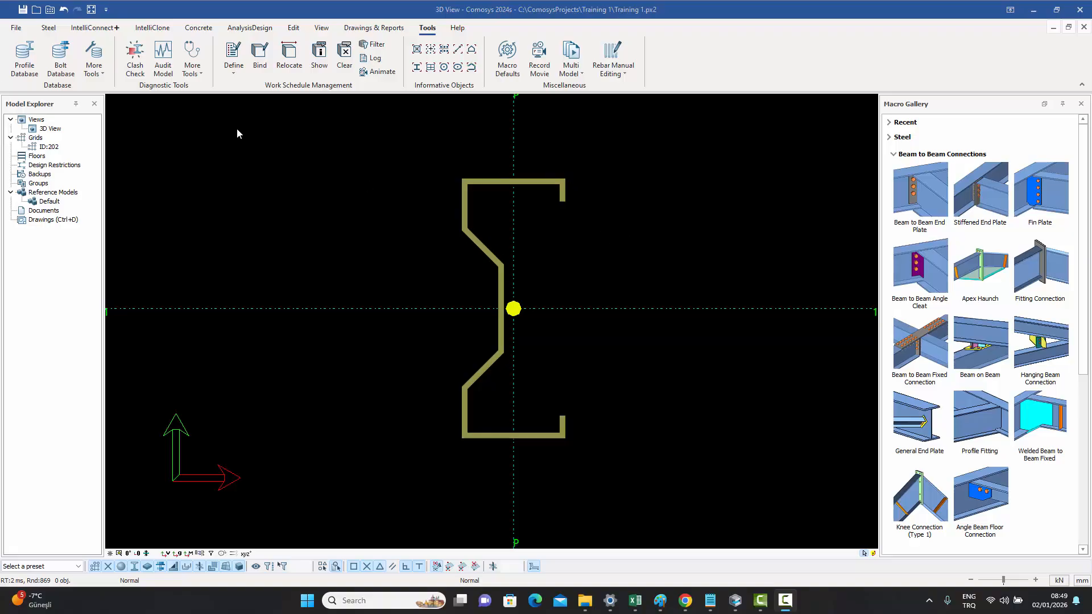
- Open the sigma-section column's properties and highlight the SIG prefix in its profile name
double_click(543, 182)
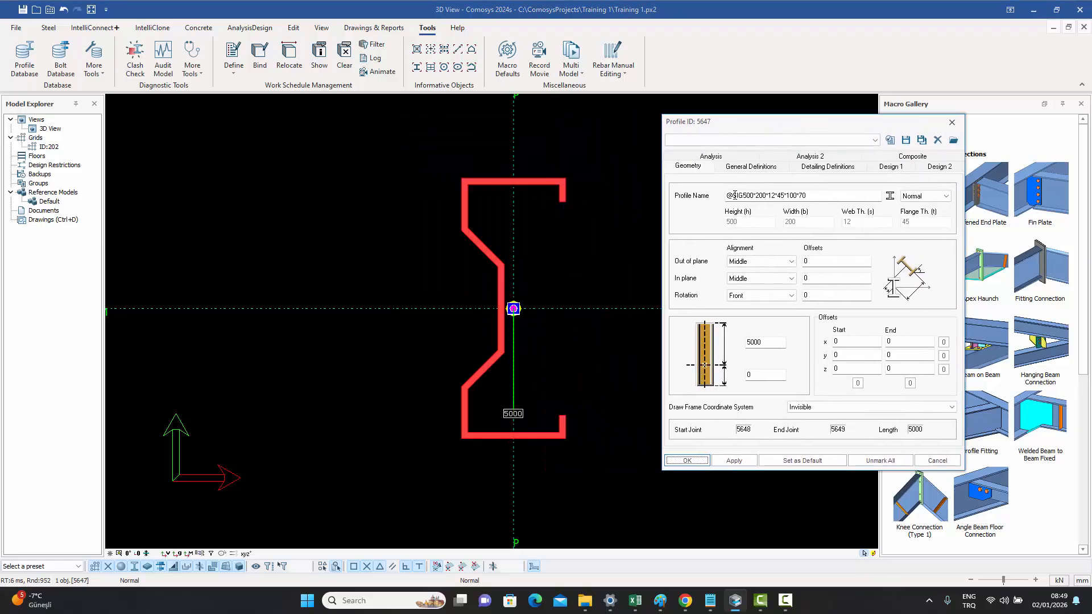
left_click_drag(727, 195, 743, 195)
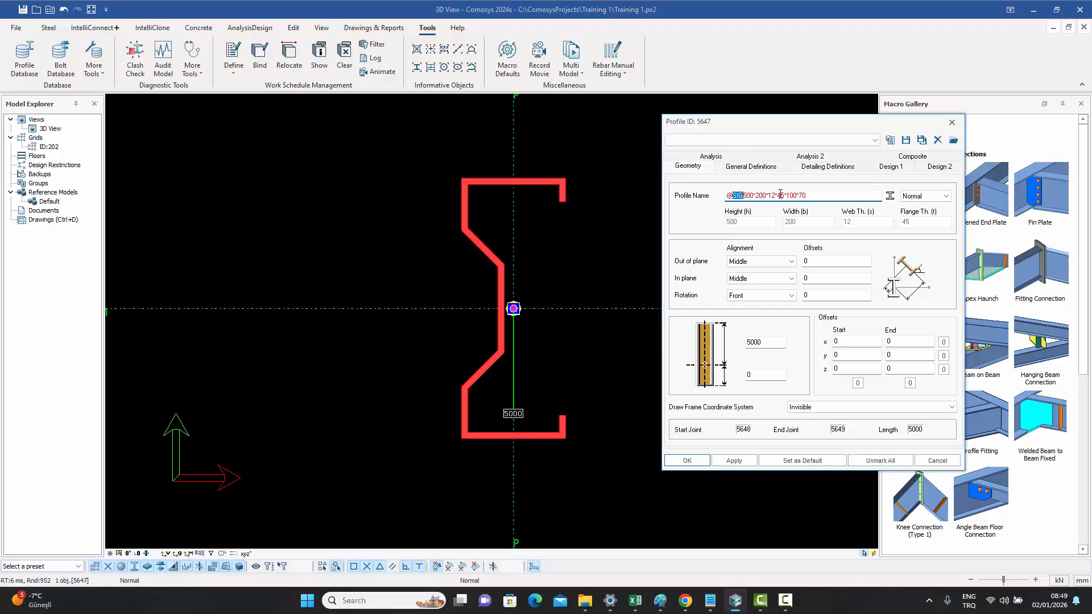
mouse_move(784, 195)
left_click(836, 199)
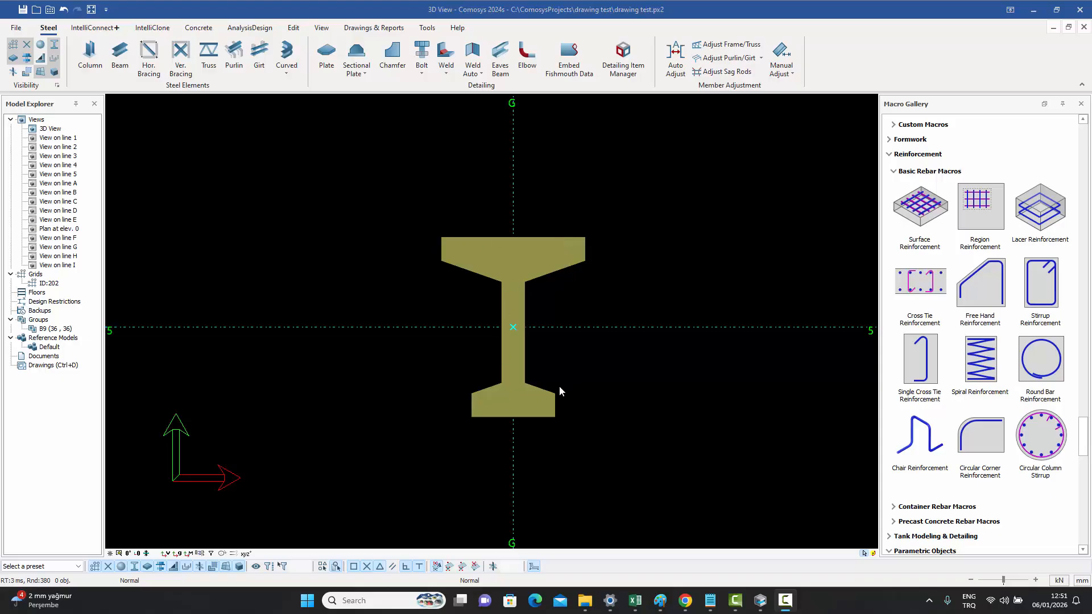
- Select the tapered I-section column and rotate it left and right back to its starting orientation
left_click(565, 264)
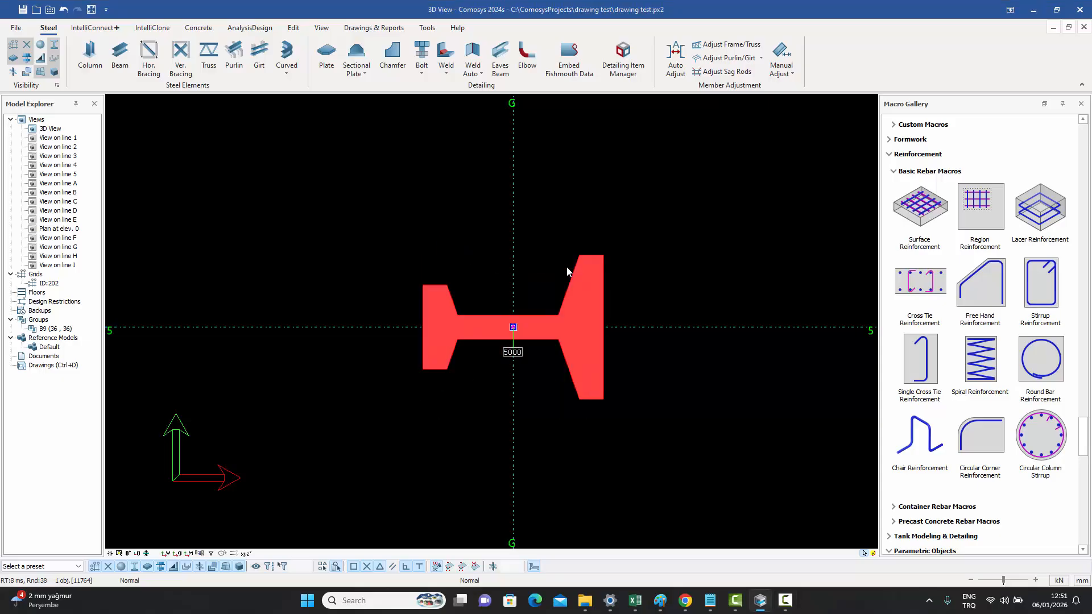
key("Left")
key("Right")
key("Right")
key("Left")
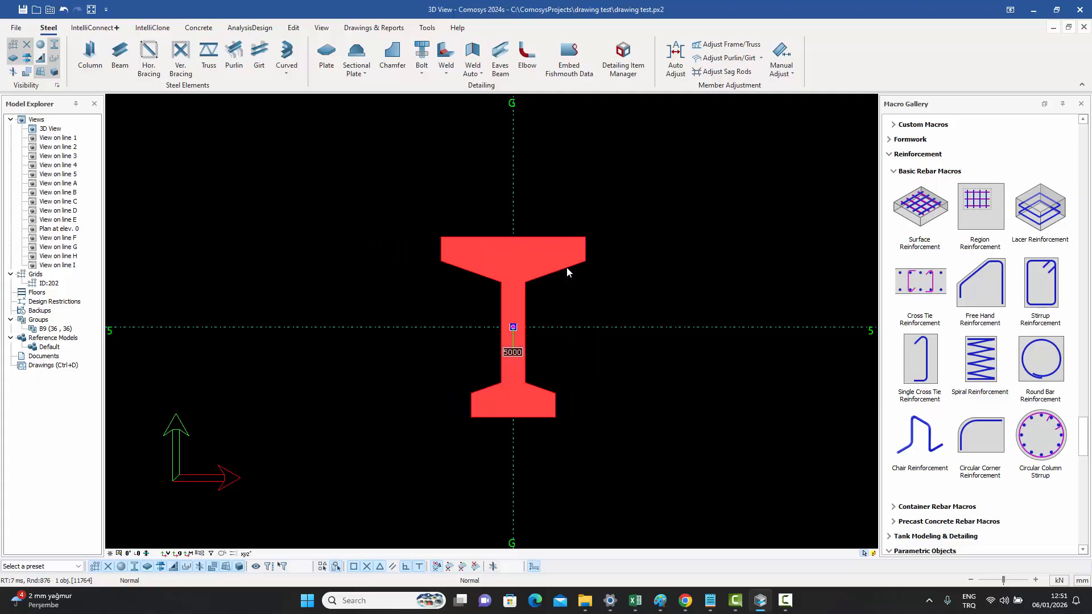
- Flip the tapered I-section column up and down back to its starting orientation
key("Up")
key("Down")
key("Down")
key("Up")
left_click(427, 27)
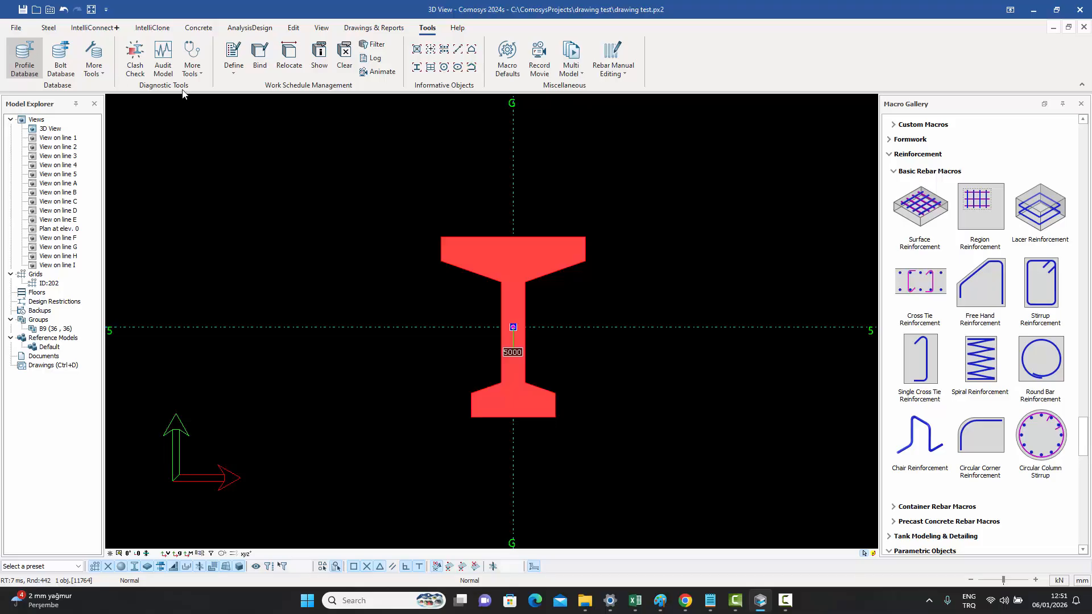
- Open the tapered I-section column's properties and select the profile name IC1500*1200*200*200*700*200*0.35*0.35
double_click(562, 265)
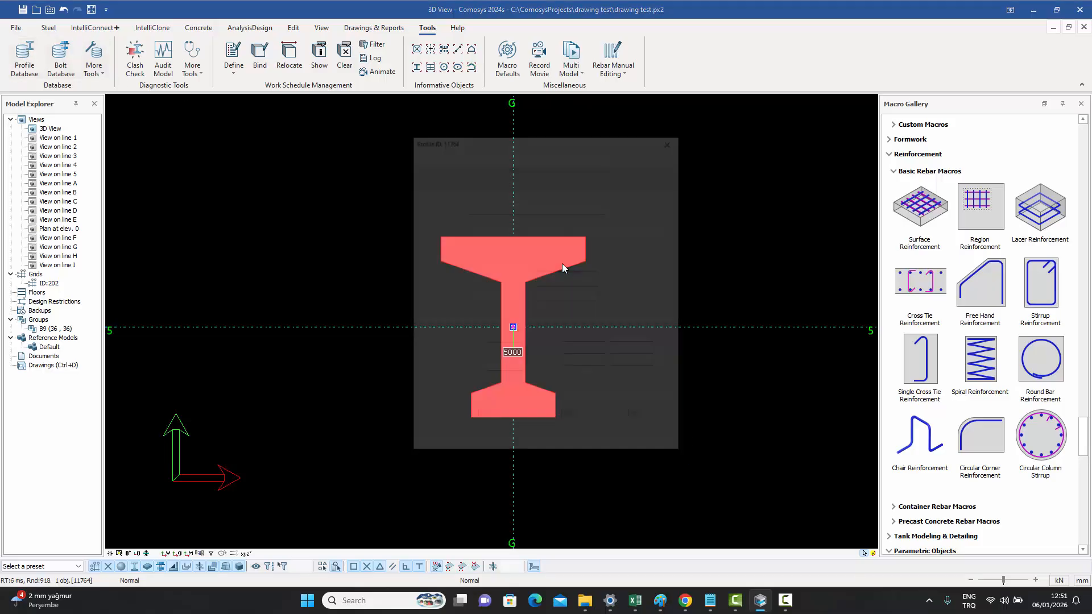
left_click_drag(527, 126, 751, 137)
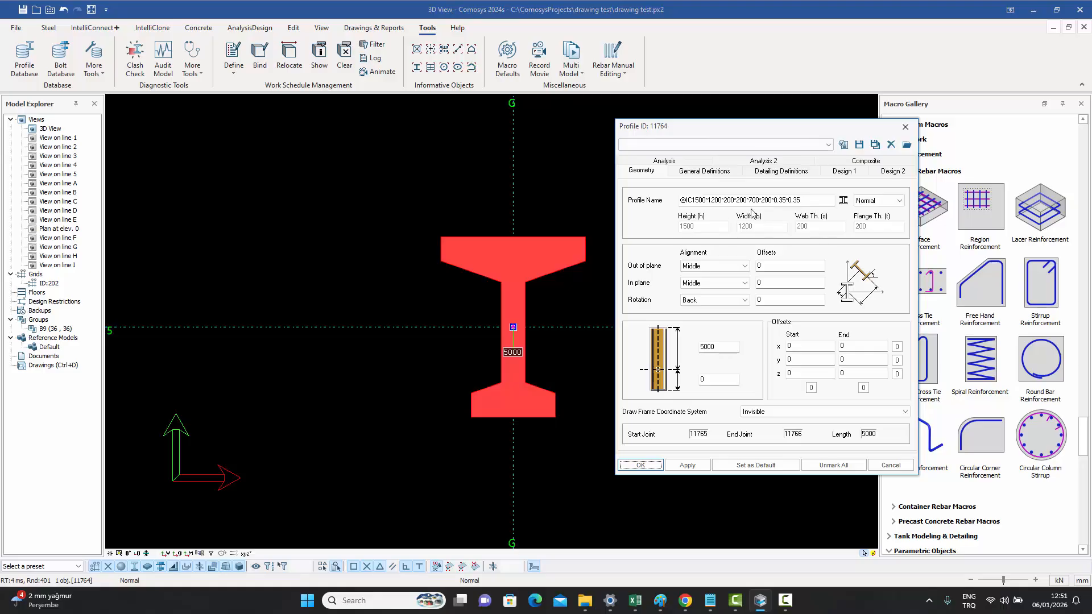
left_click_drag(802, 200, 679, 200)
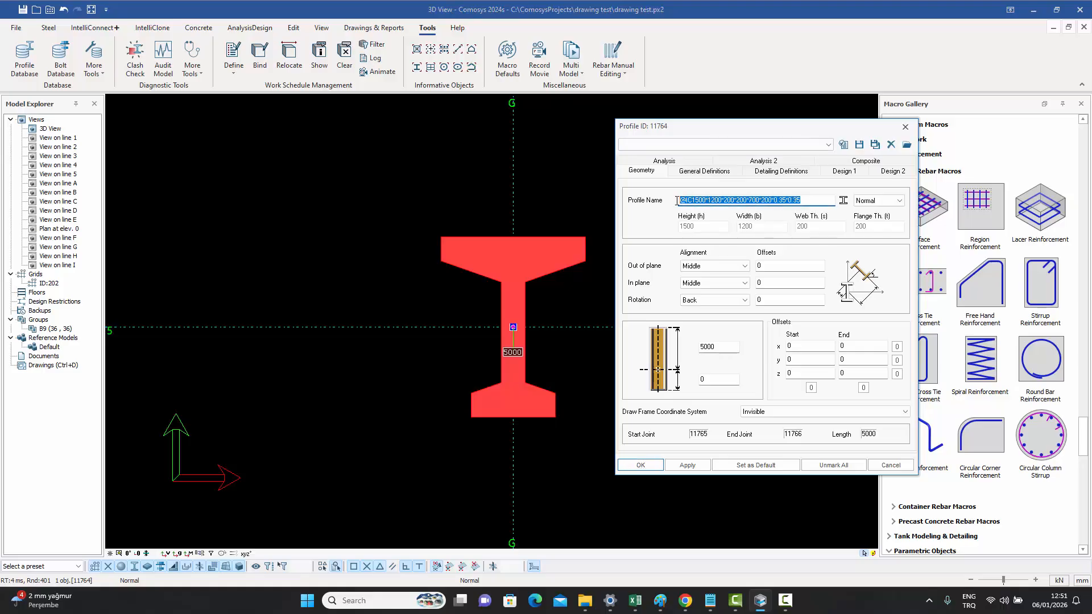
left_click(809, 202)
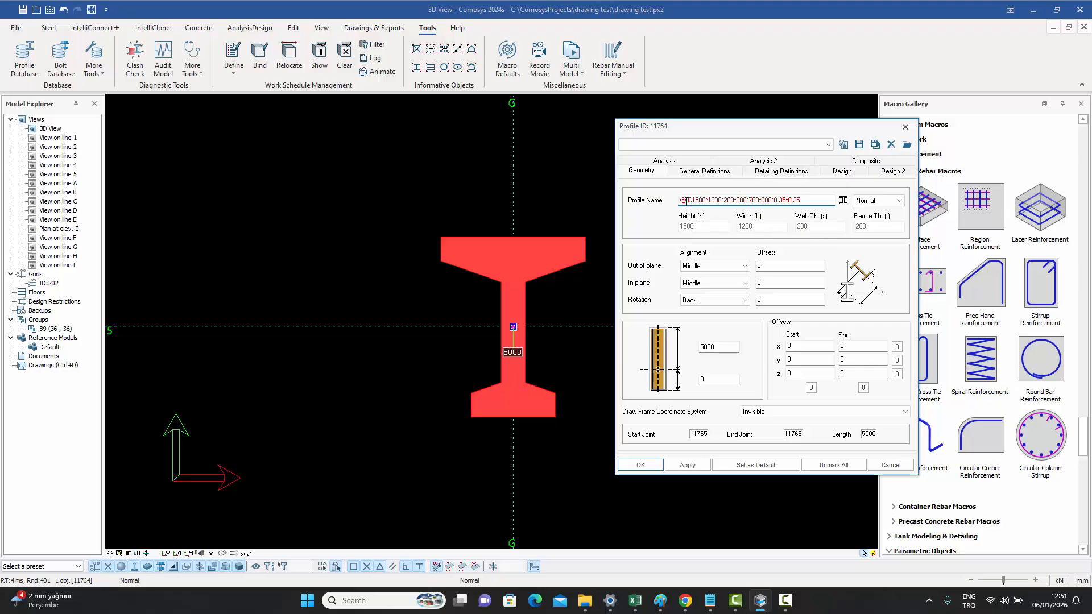
left_click_drag(691, 201, 687, 201)
left_click(708, 200)
left_click_drag(692, 200, 817, 200)
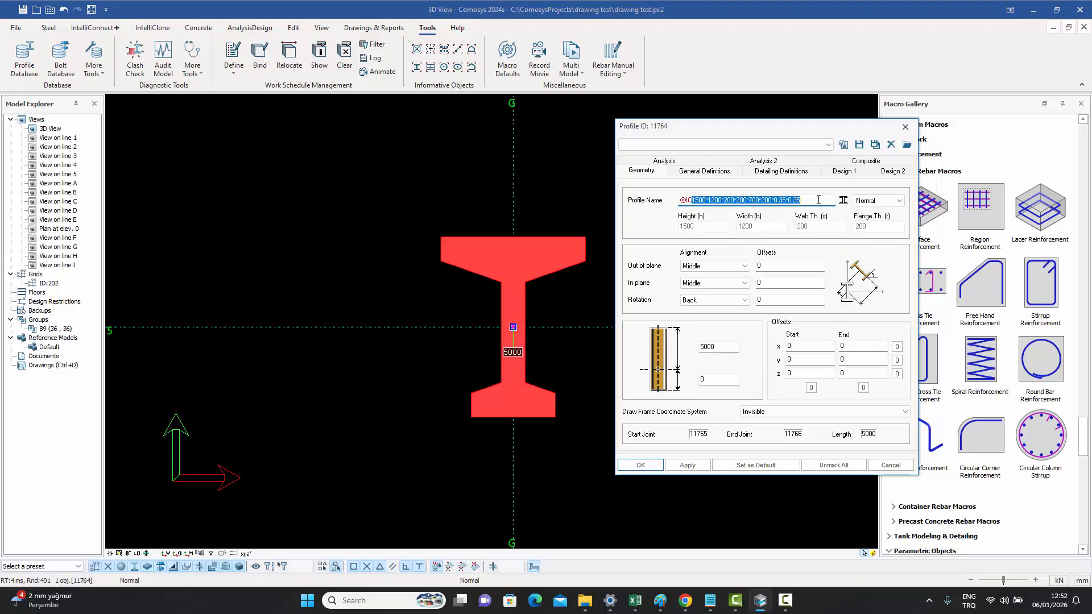
left_click(816, 199)
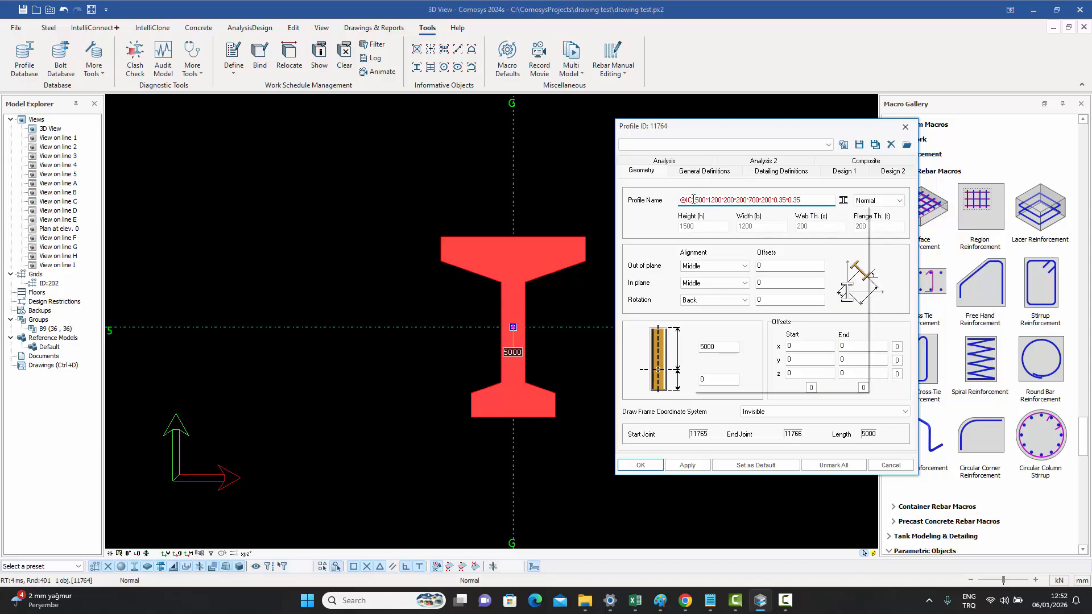
- Examine each parameter of the tapered I-section profile name in turn, then close the properties dialog
left_click_drag(692, 200, 706, 200)
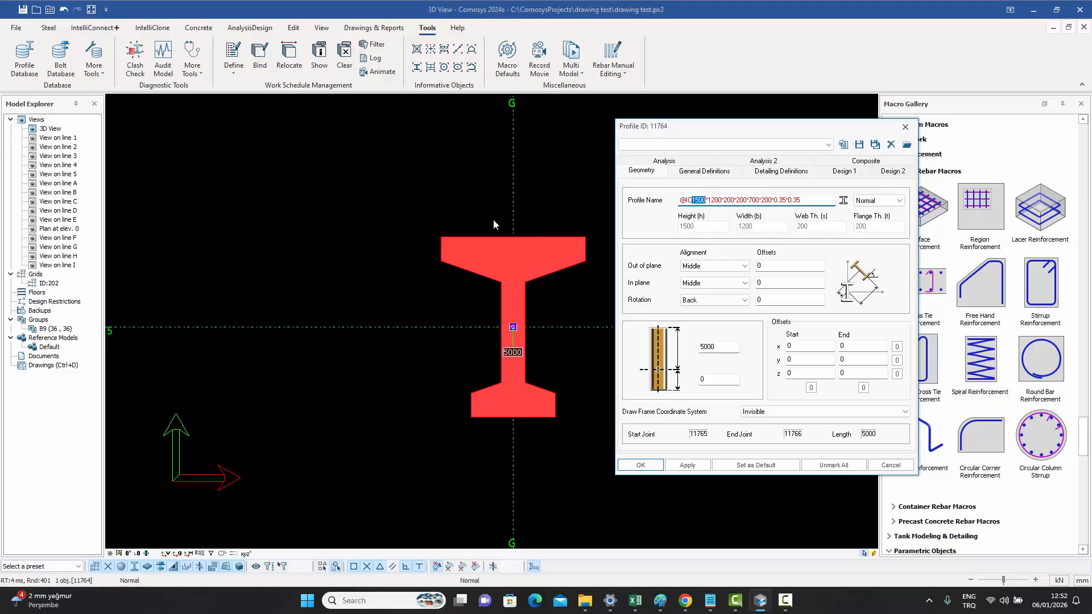
mouse_move(717, 196)
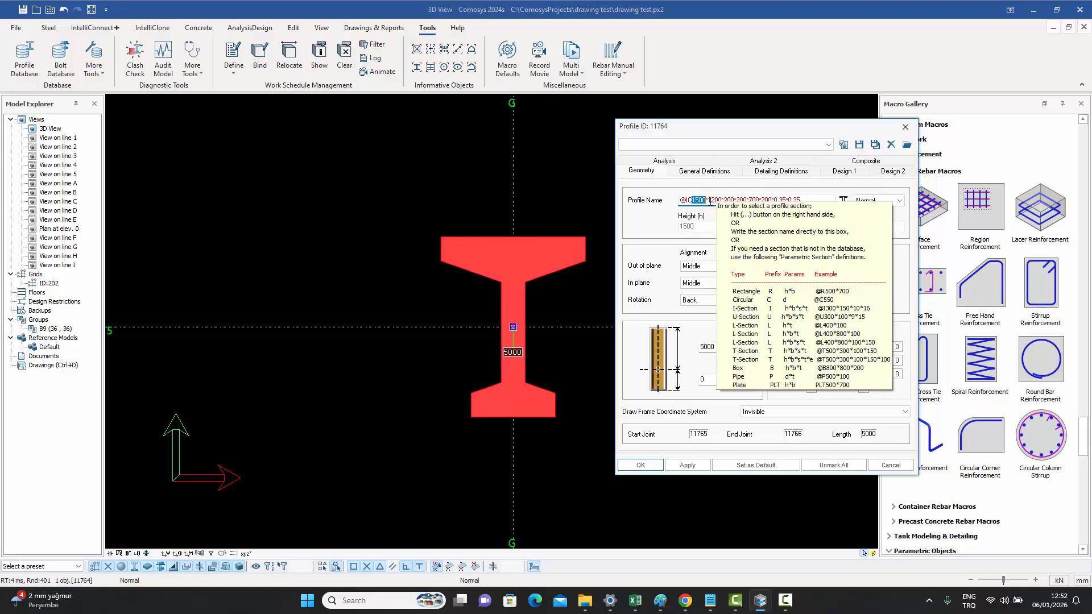
double_click(717, 200)
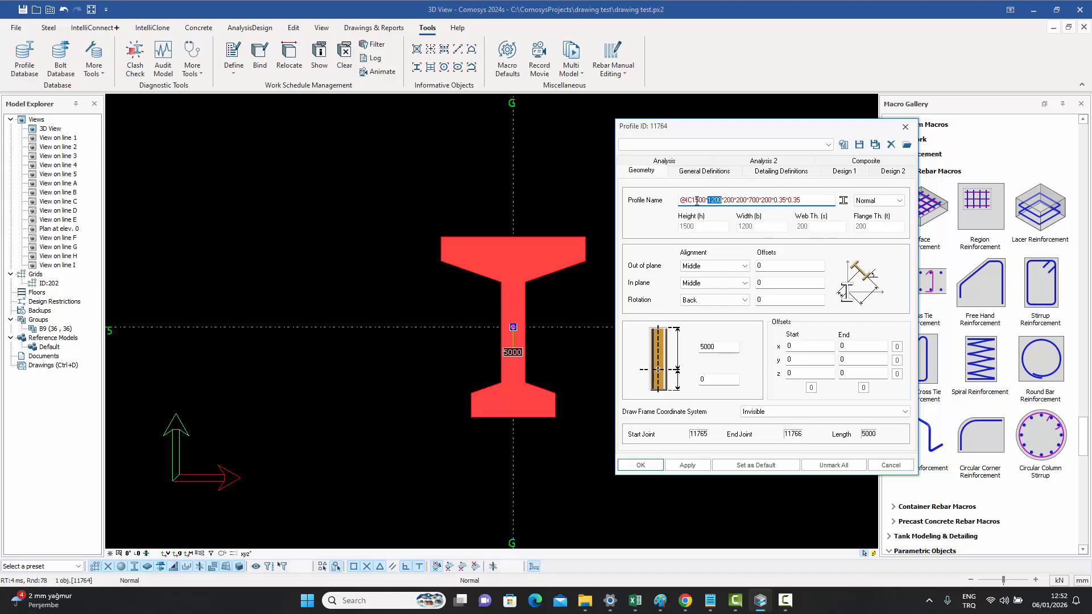
double_click(728, 200)
mouse_move(744, 200)
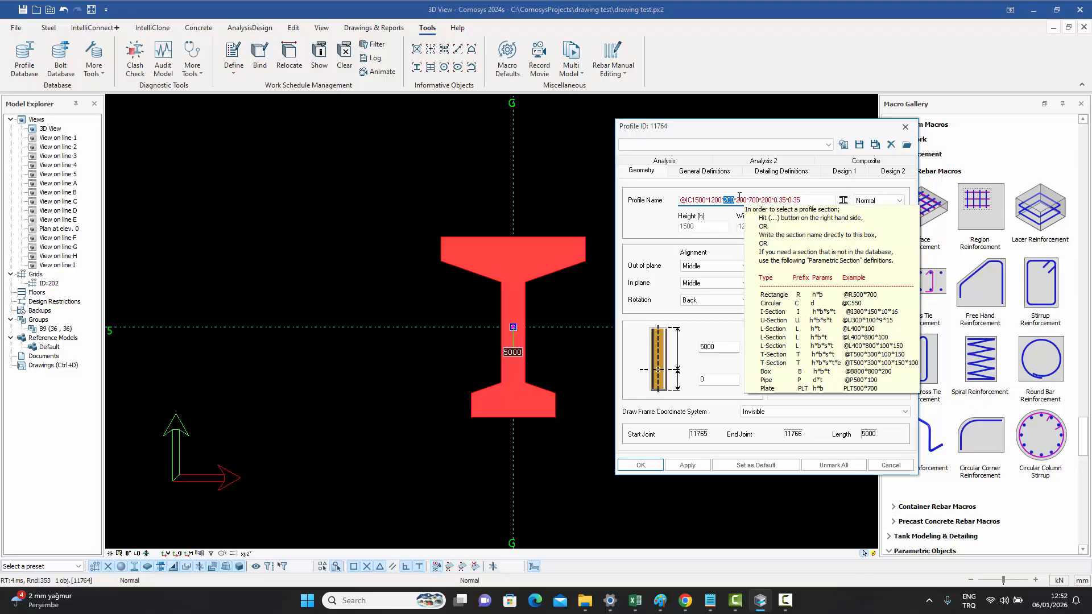
double_click(742, 200)
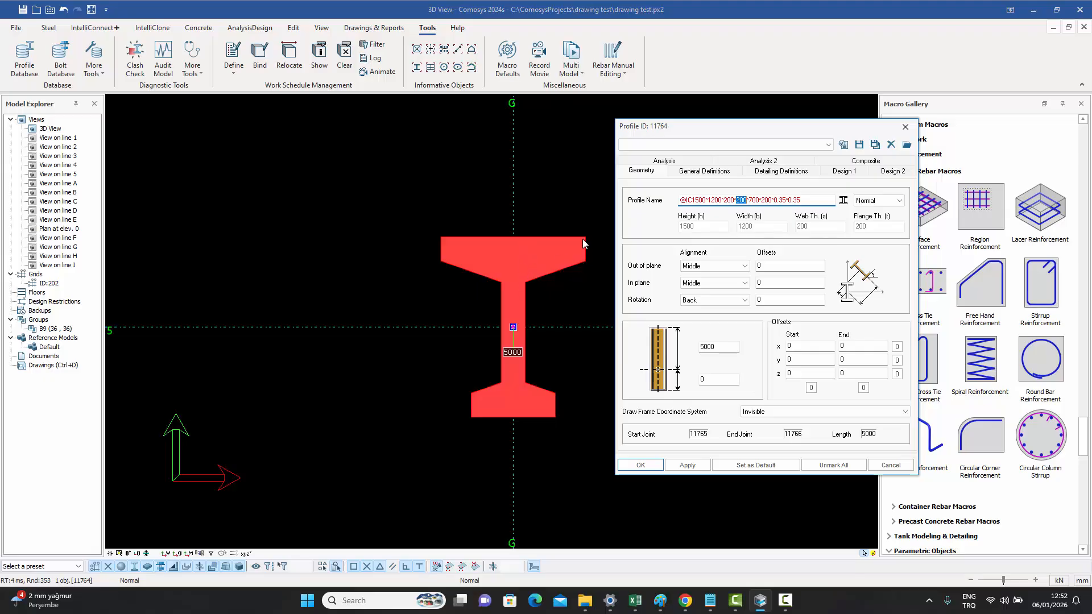
double_click(754, 200)
left_click(773, 200)
mouse_move(806, 199)
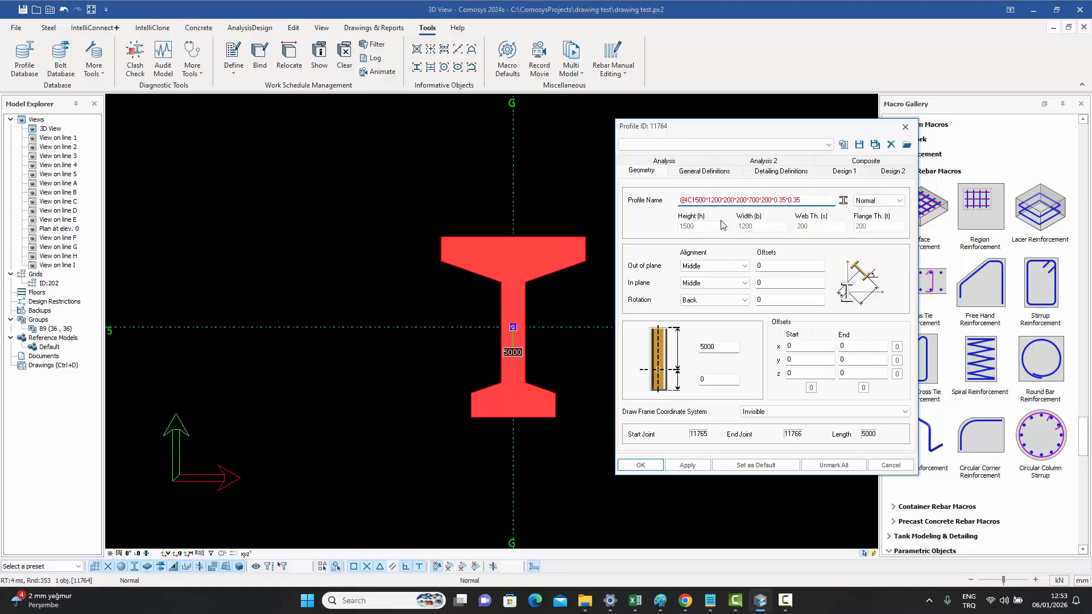
key("Return")
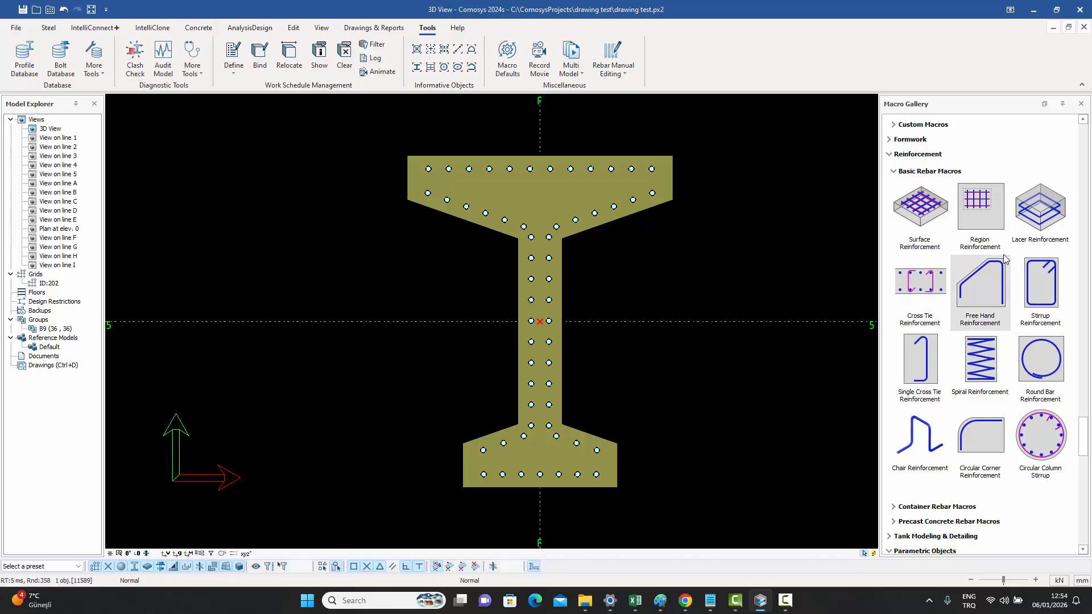
left_click(197, 28)
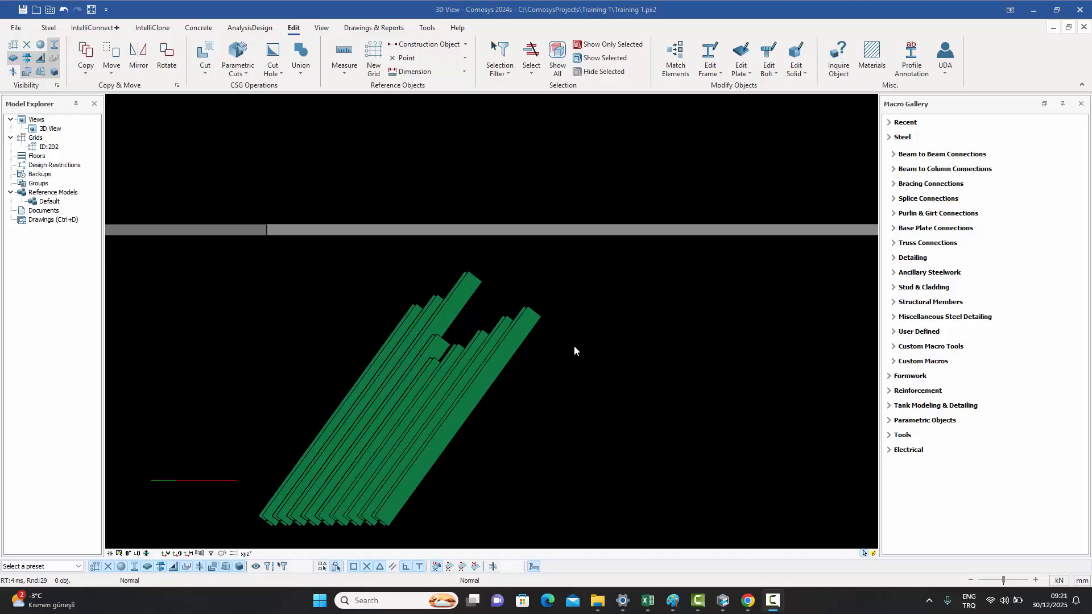
middle_click_drag(551, 369, 551, 367)
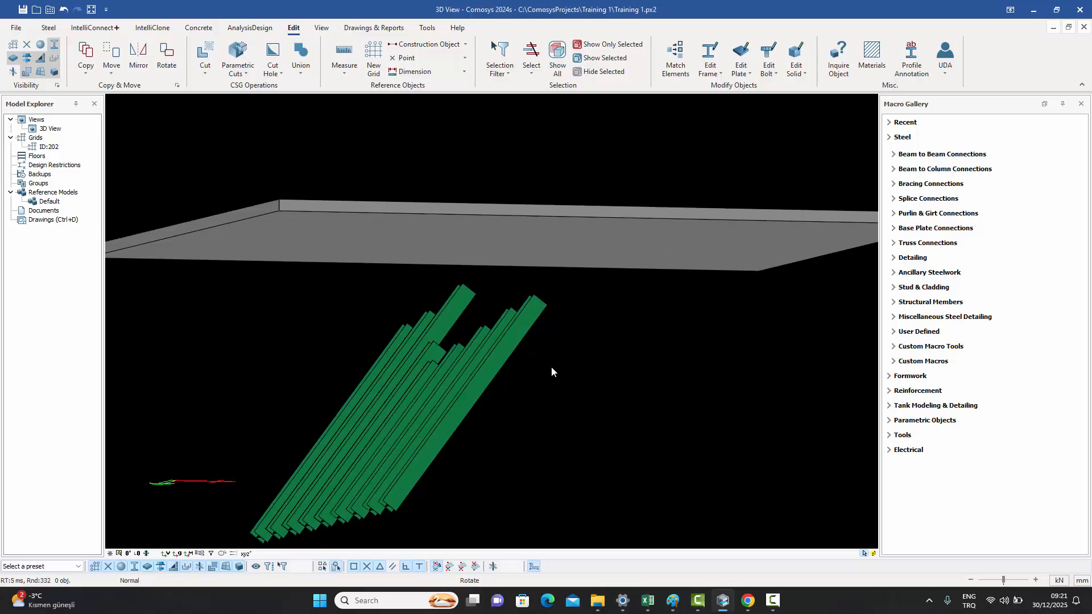
left_click(206, 73)
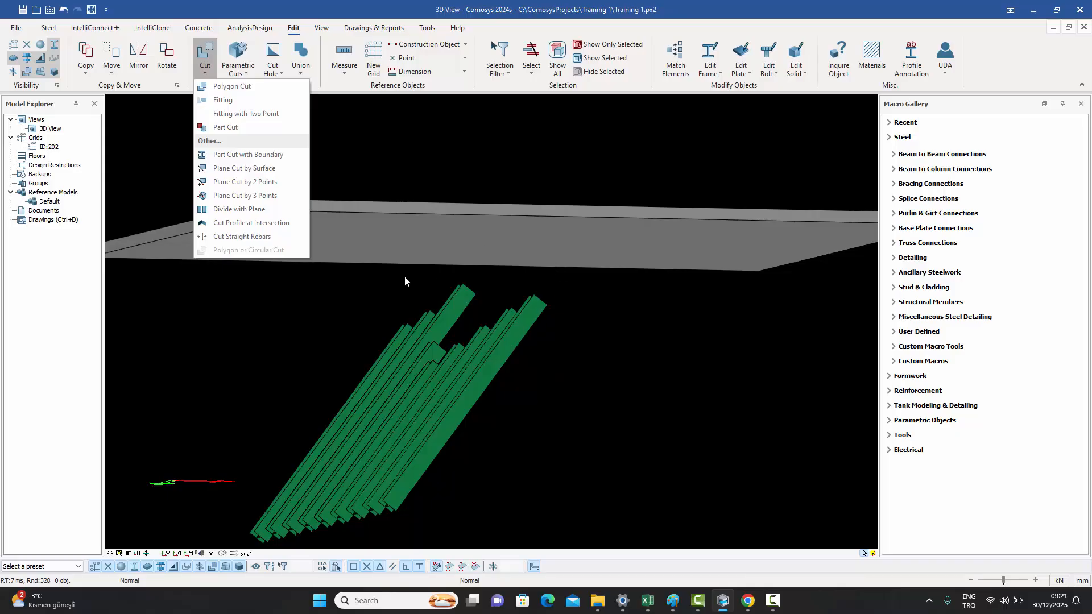
left_click(400, 300)
middle_click_drag(480, 454, 481, 459)
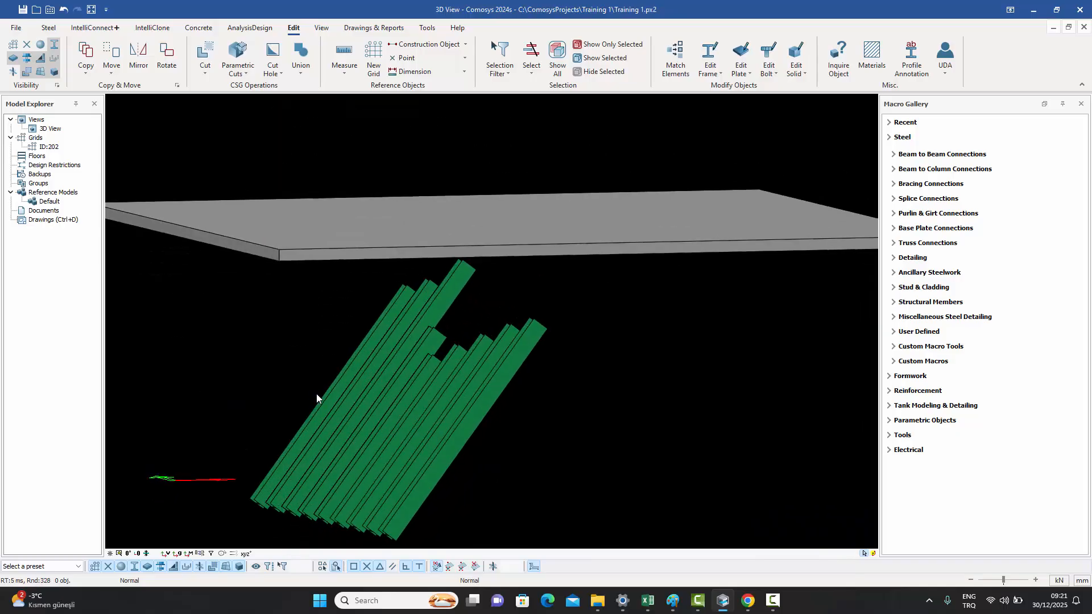
- Select the inclined beams and cut them with Fitting to the underside of the slab
middle_click_drag(457, 414, 525, 238)
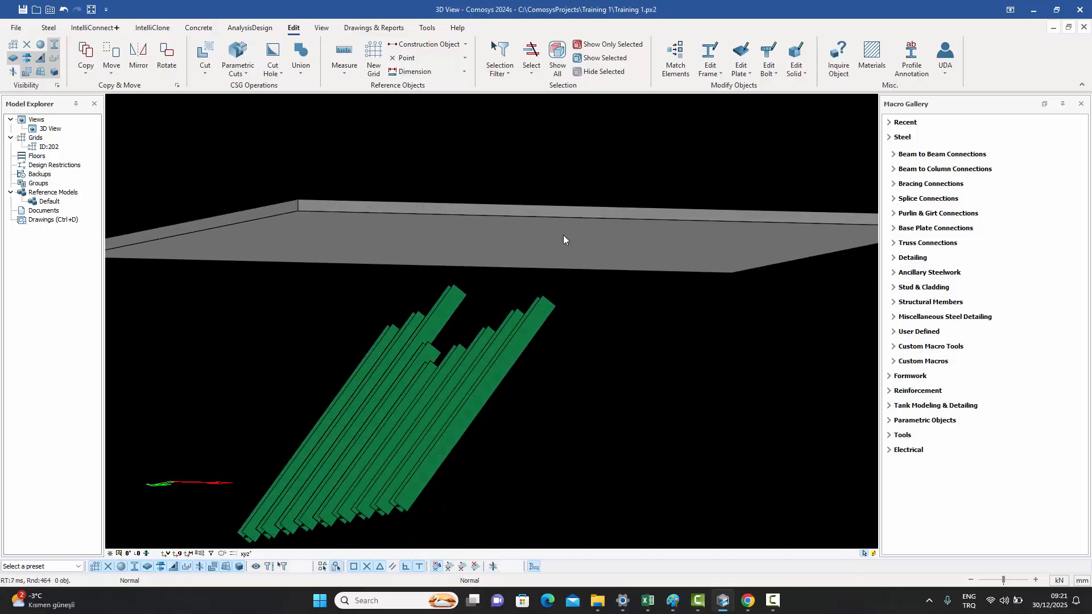
middle_click_drag(540, 402, 511, 418)
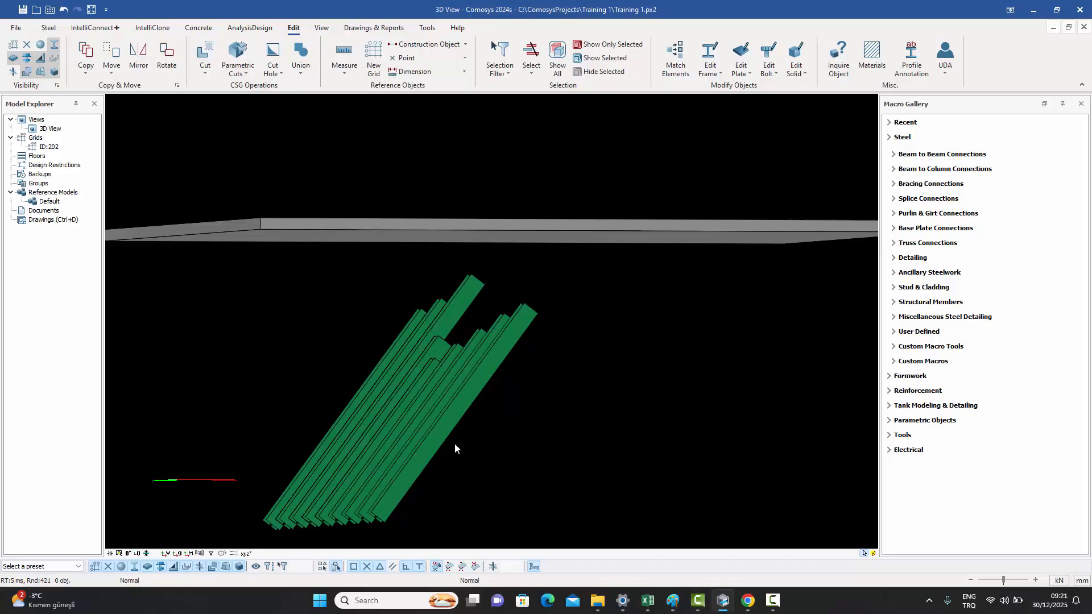
left_click_drag(459, 443, 304, 403)
scroll(415, 350, "up", 2)
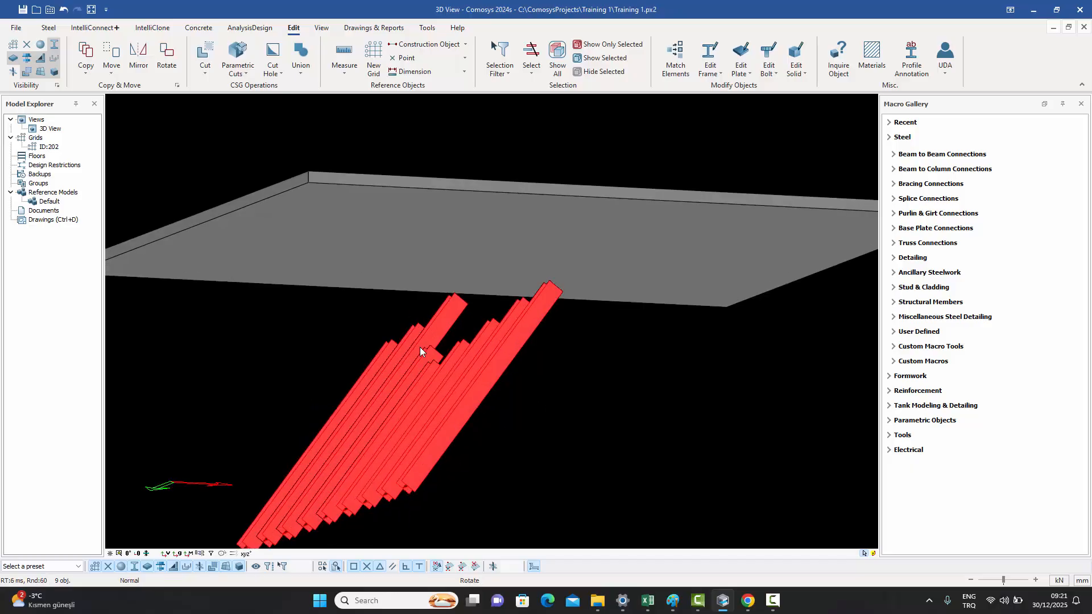
left_click(204, 72)
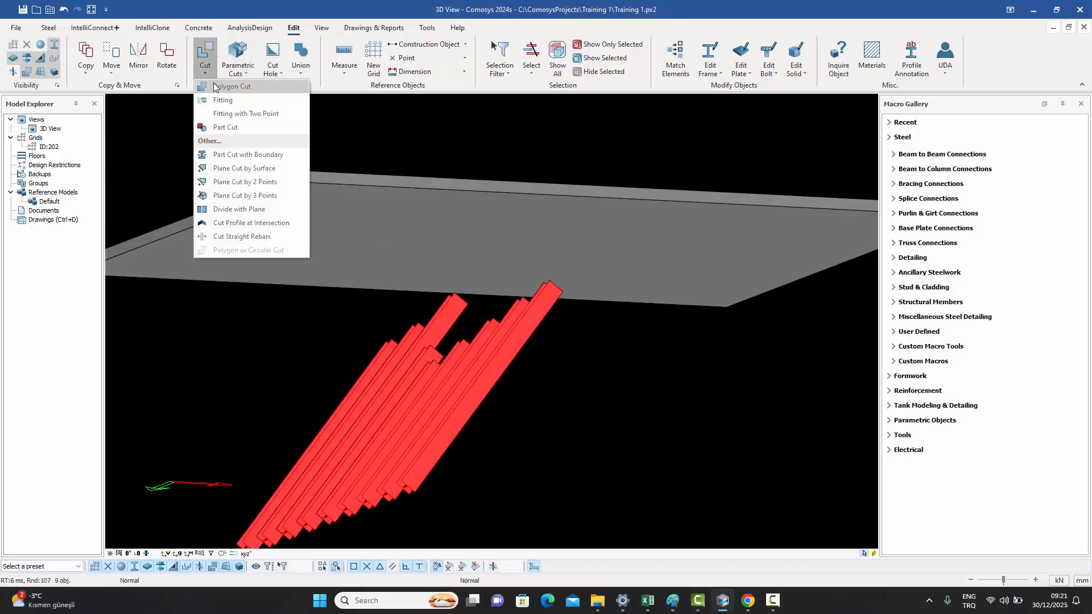
left_click(220, 100)
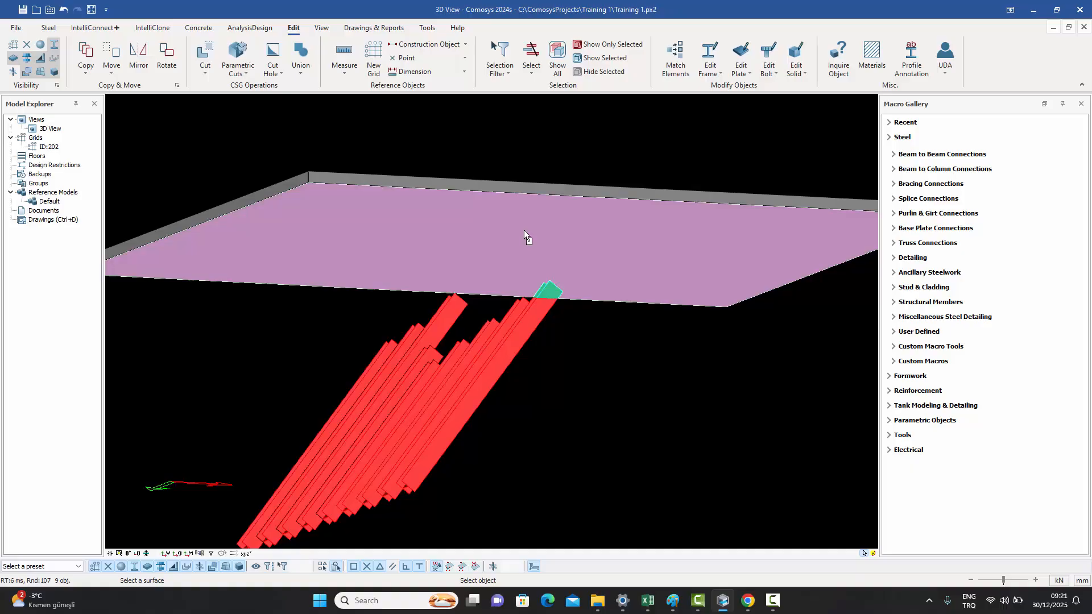
left_click(523, 229)
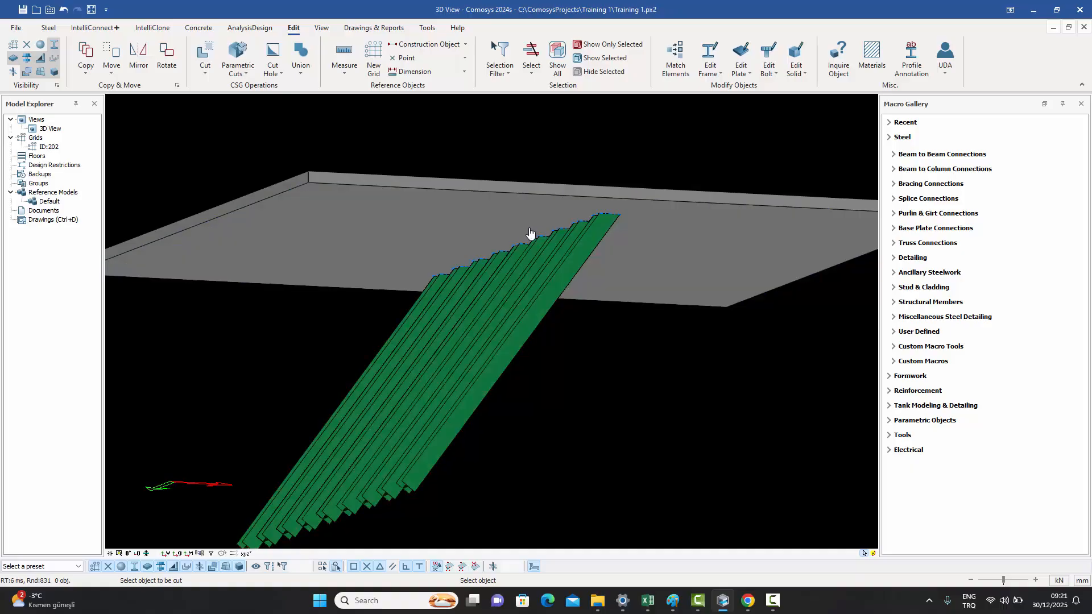
key("Escape")
scroll(606, 212, "up", 5)
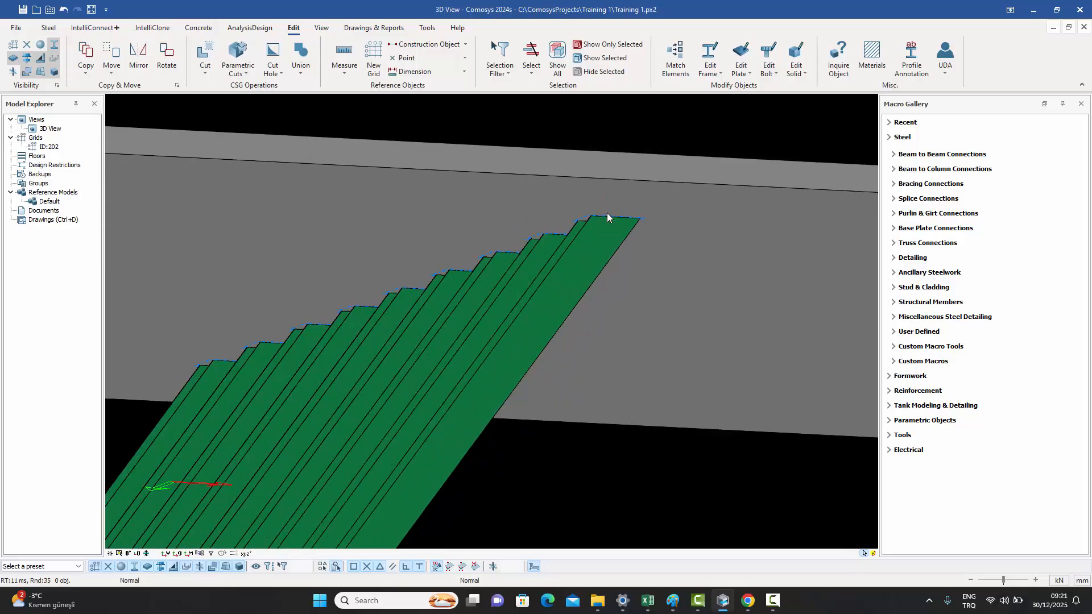
- Reselect the inclined beams and fit them once more to the underside of the slab with Fitting
scroll(523, 233, "up", 2)
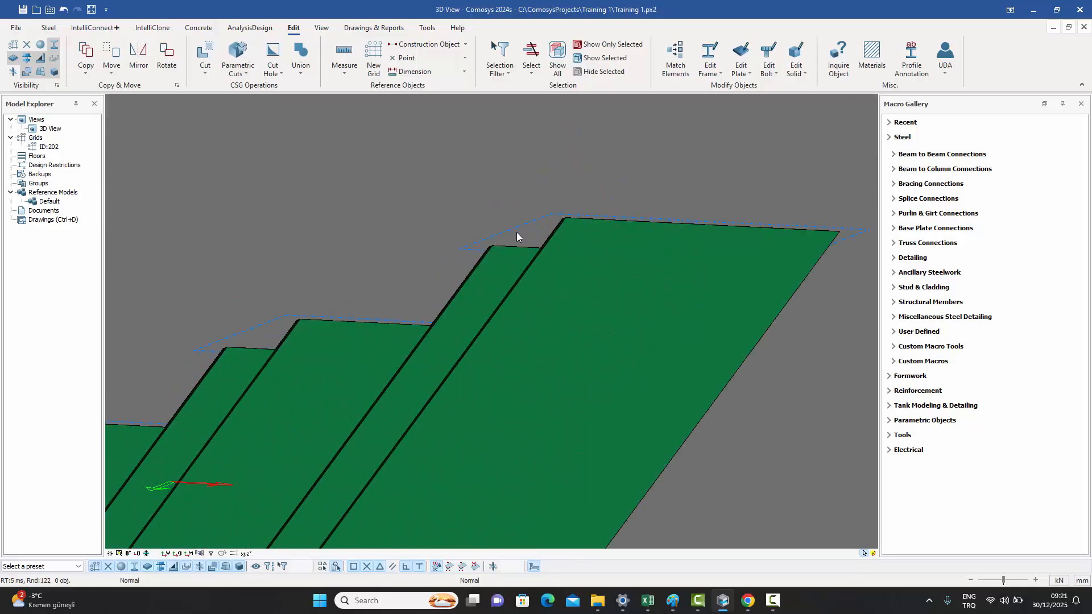
middle_click_drag(526, 222, 510, 272)
scroll(415, 276, "down", 8)
middle_click_drag(422, 428, 419, 442, "shift")
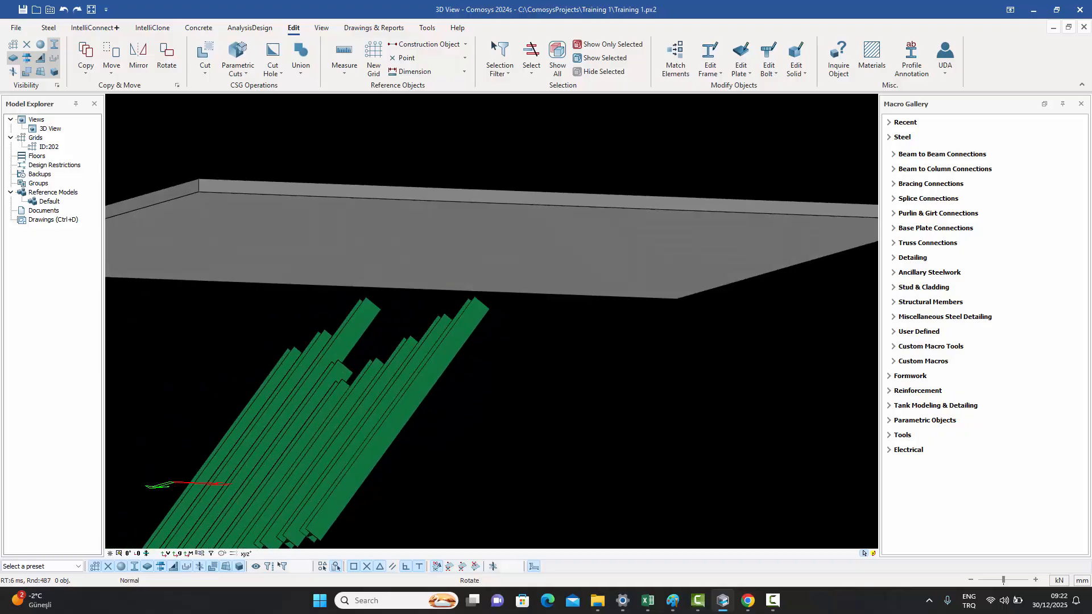
left_click_drag(401, 443, 224, 416)
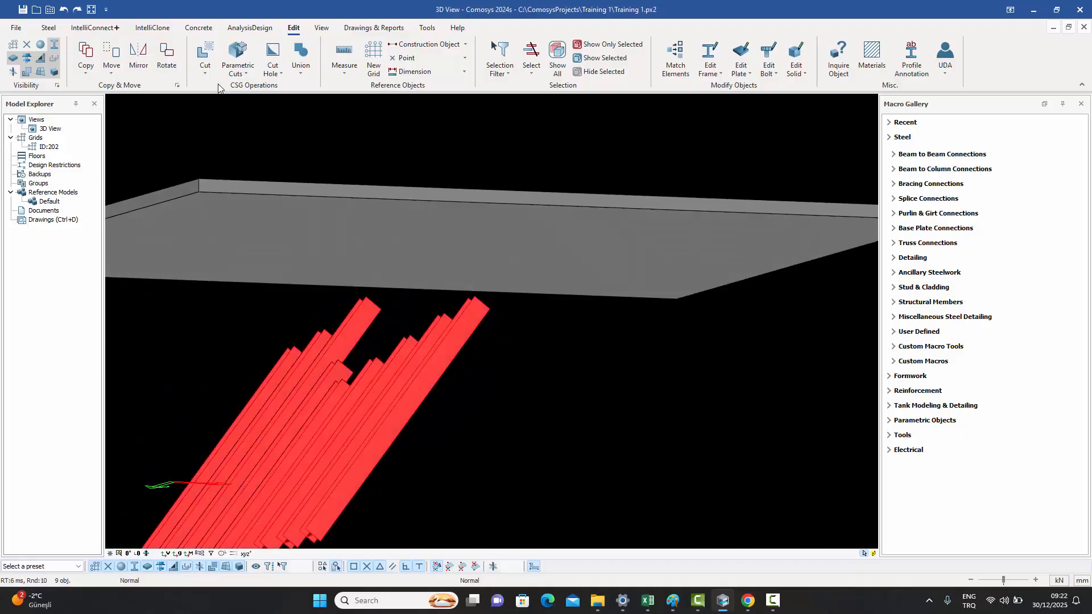
left_click(203, 75)
left_click(221, 100)
left_click(498, 252)
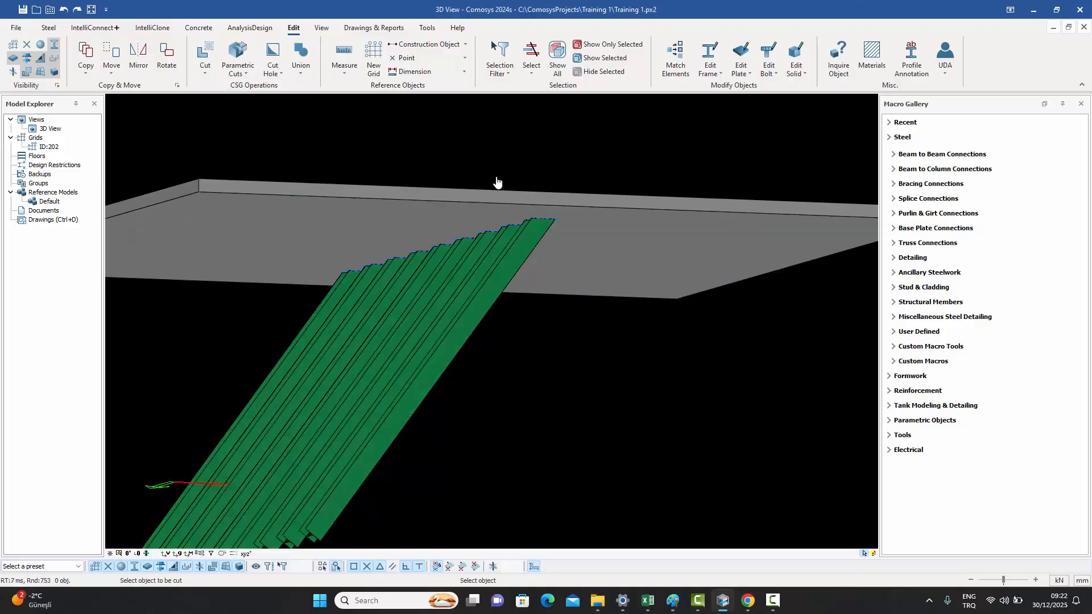
- Select the four beams in plan and cut them with Fitting with Two Point from grid E/15 to a point on grid line 14 between F and G
key("Escape")
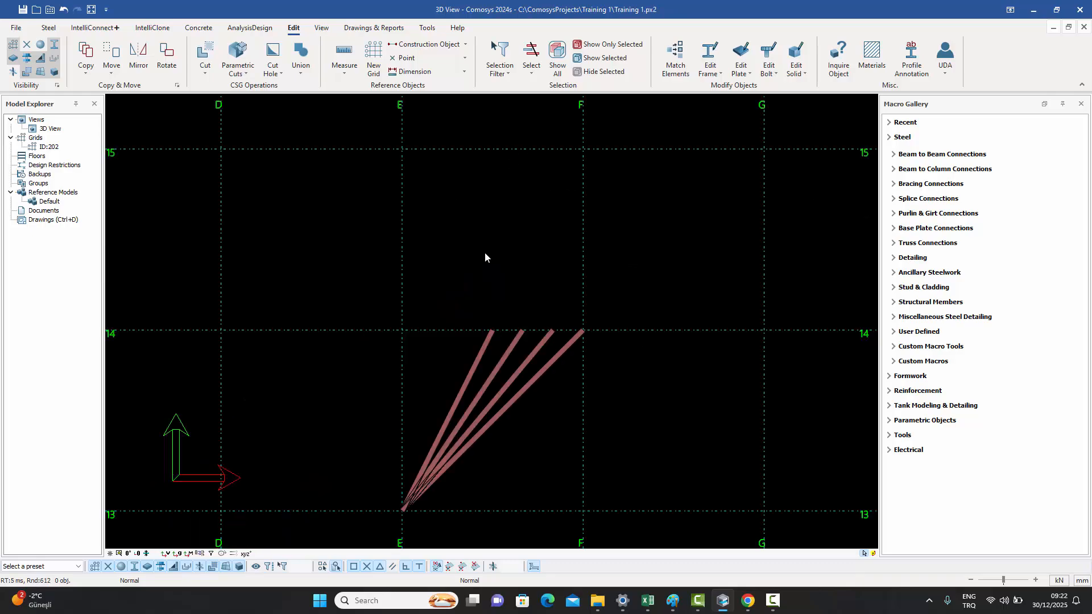
left_click(205, 67)
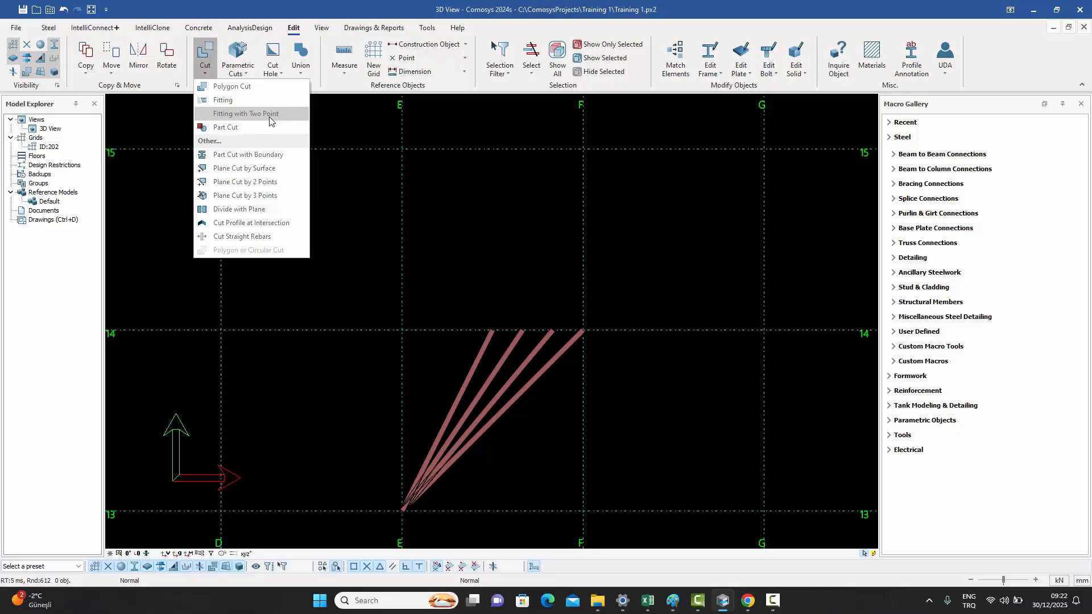
left_click(524, 441)
left_click_drag(524, 441, 431, 392)
left_click(208, 74)
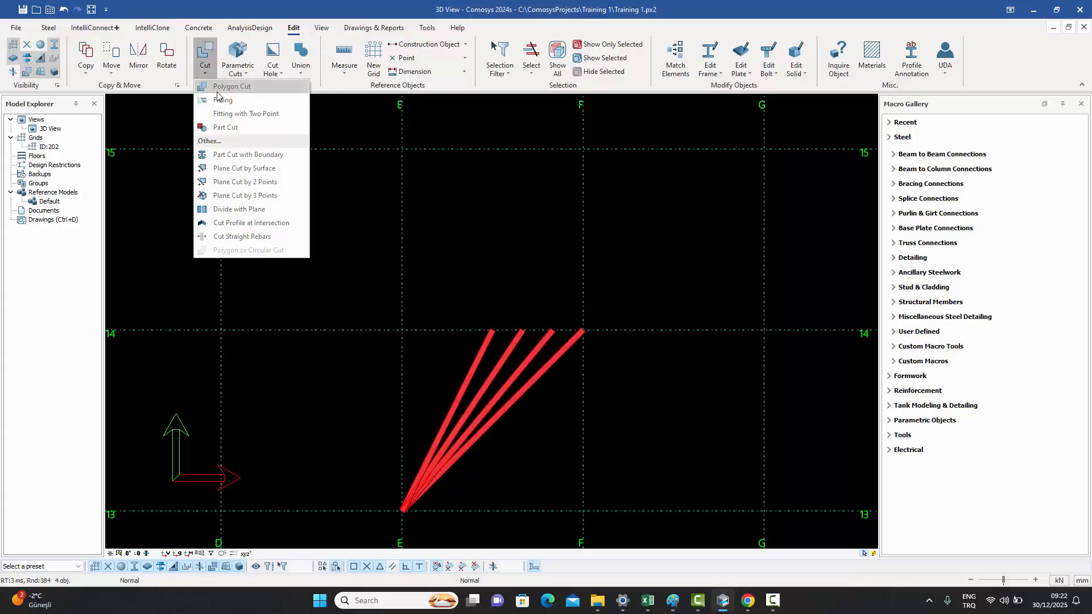
left_click(257, 117)
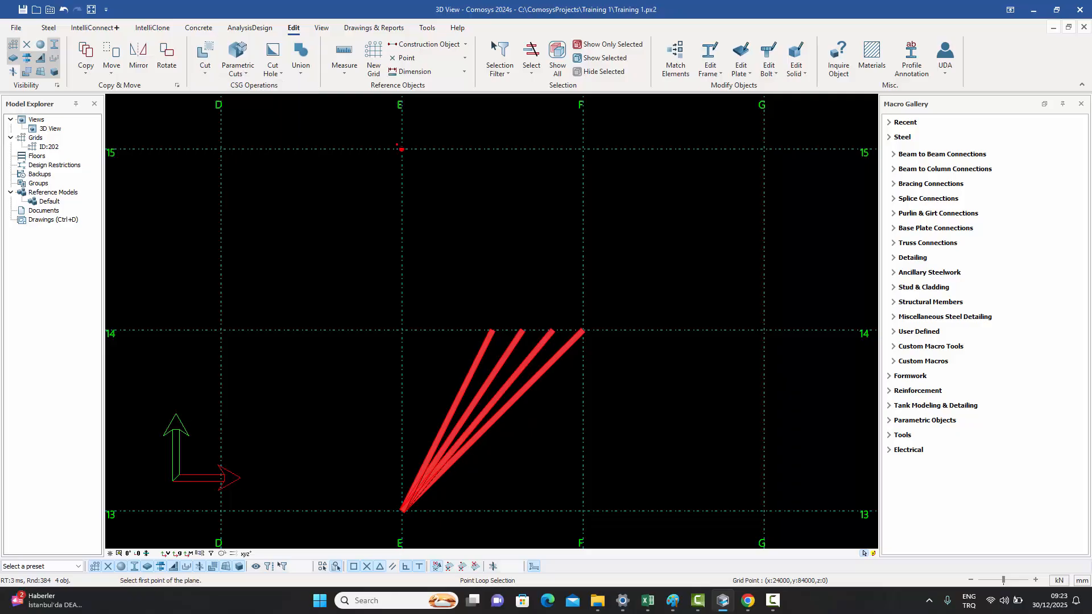
left_click(402, 149)
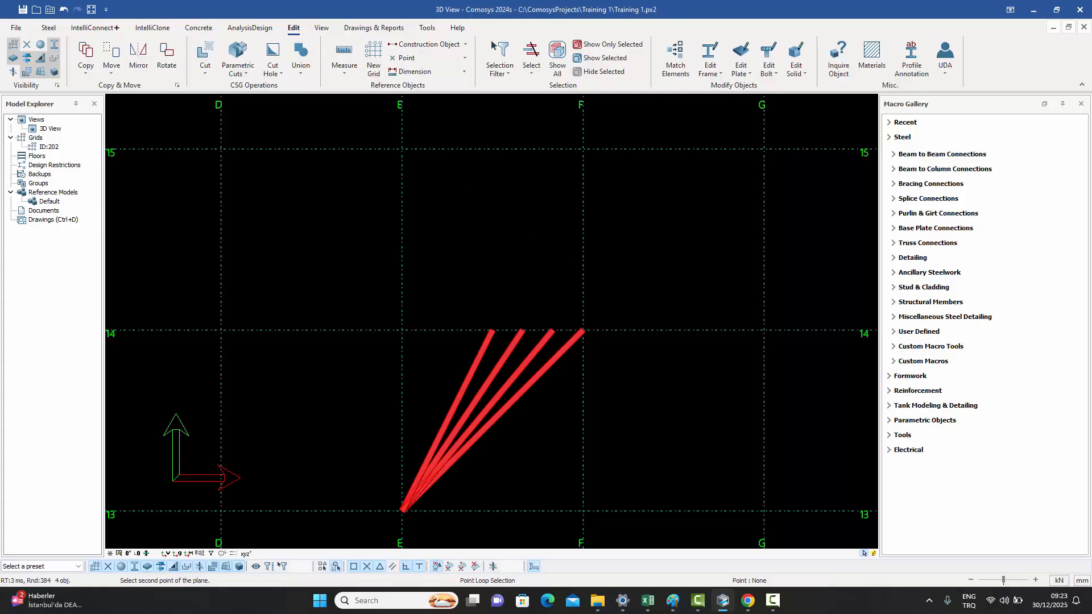
left_click(673, 328)
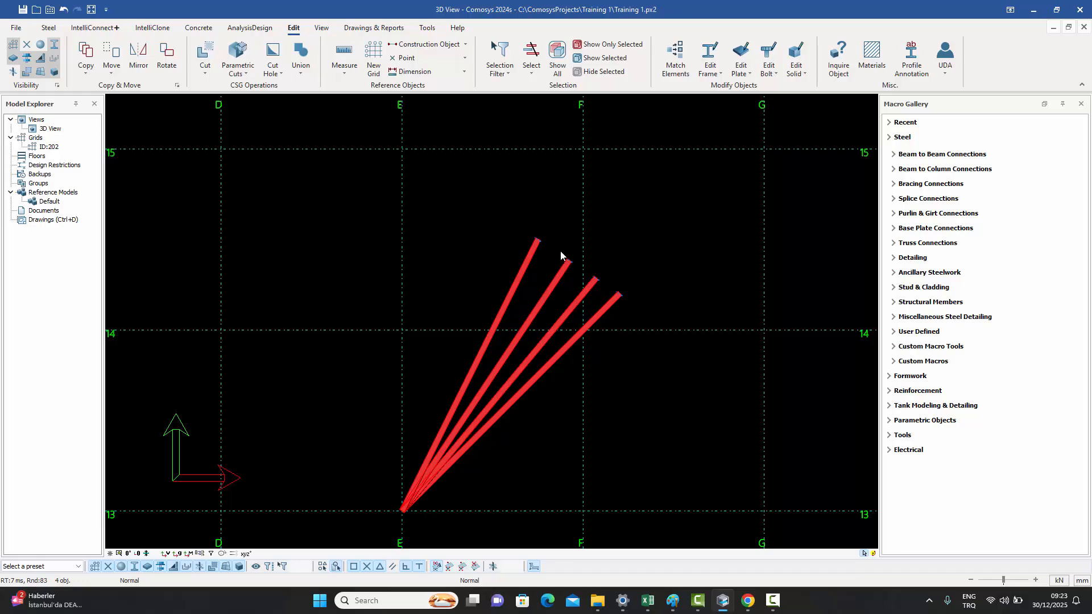
- Set the cut offset of the longest beam's fitting to 20 and apply it
scroll(538, 239, "up", 5)
scroll(531, 248, "up", 3)
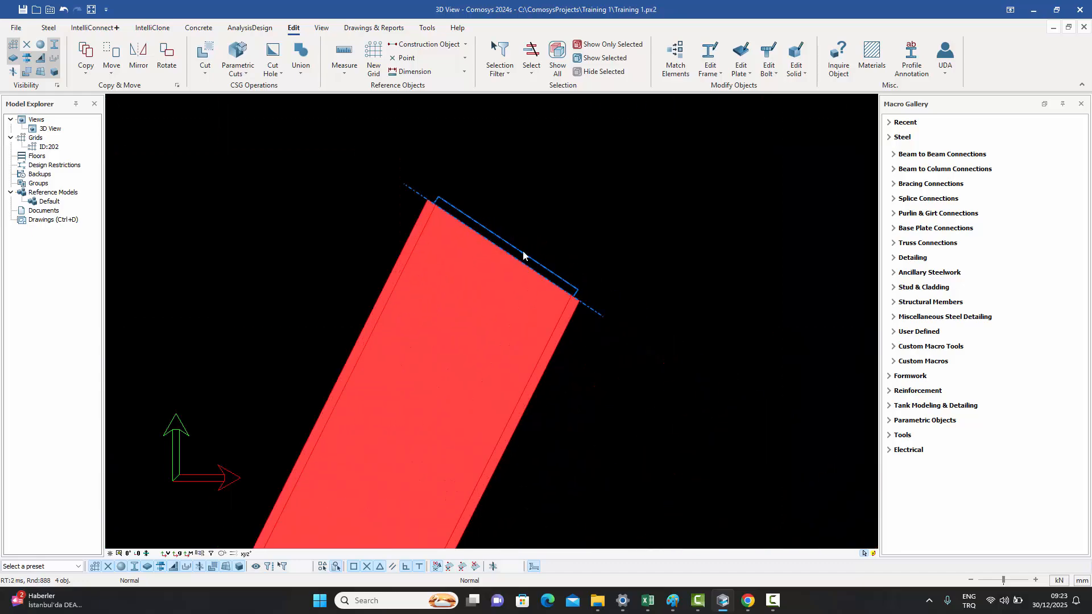
left_click(519, 253)
left_click(462, 186)
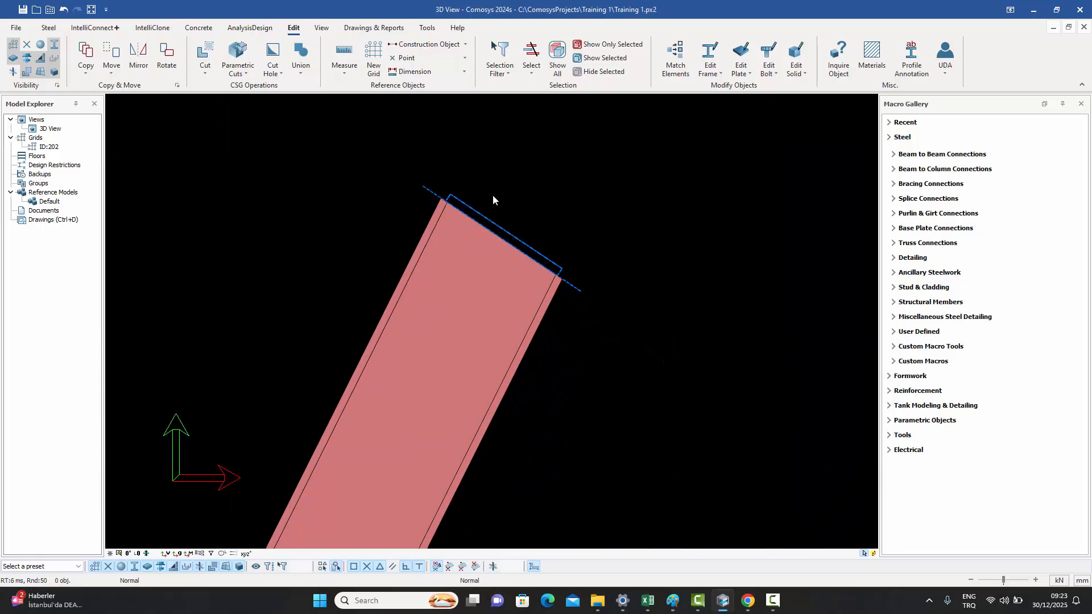
scroll(493, 195, "up", 3)
left_click(480, 219)
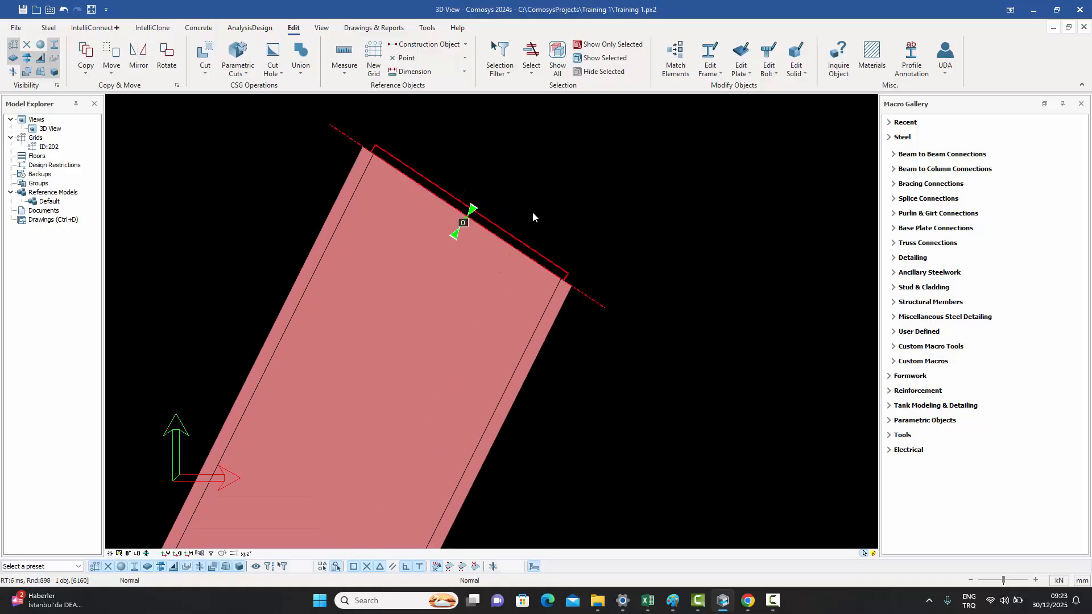
left_click(463, 224)
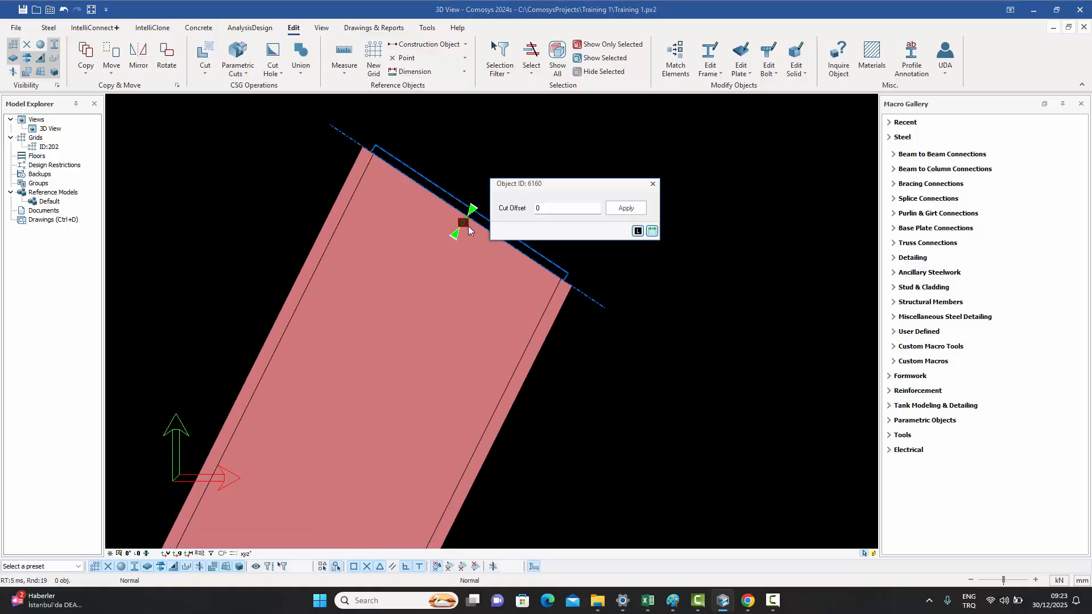
left_click_drag(537, 187, 658, 202)
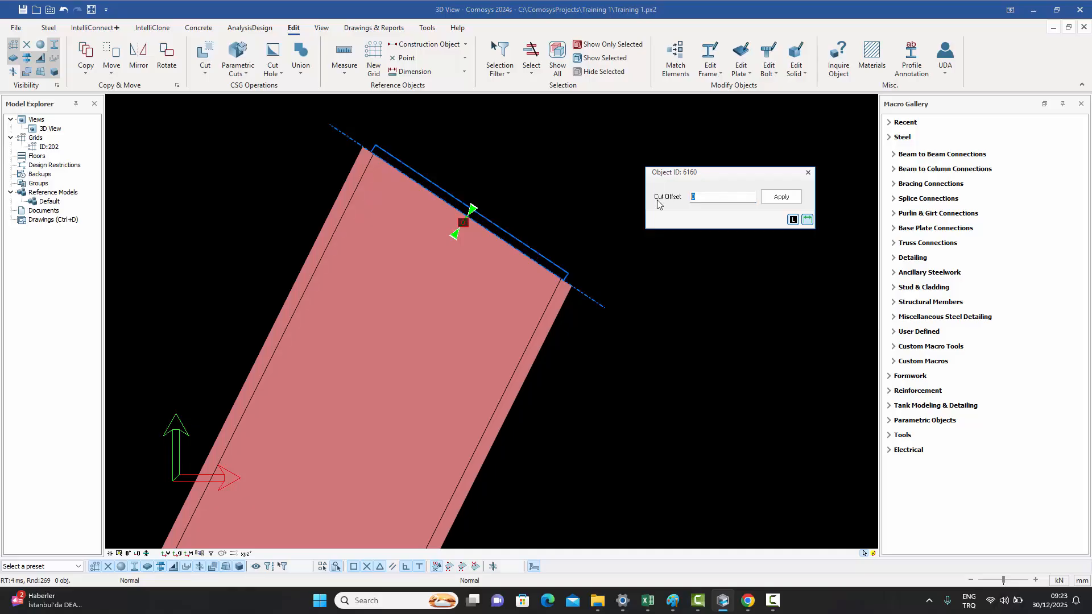
type("20")
left_click(781, 197)
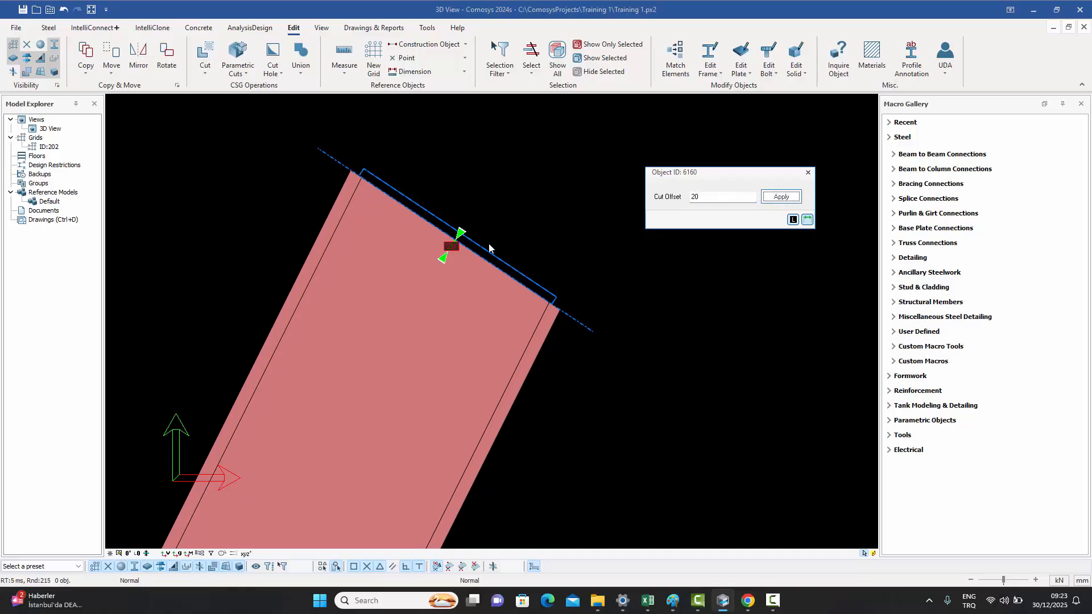
left_click(808, 172)
scroll(534, 184, "down", 4)
scroll(527, 190, "down", 8)
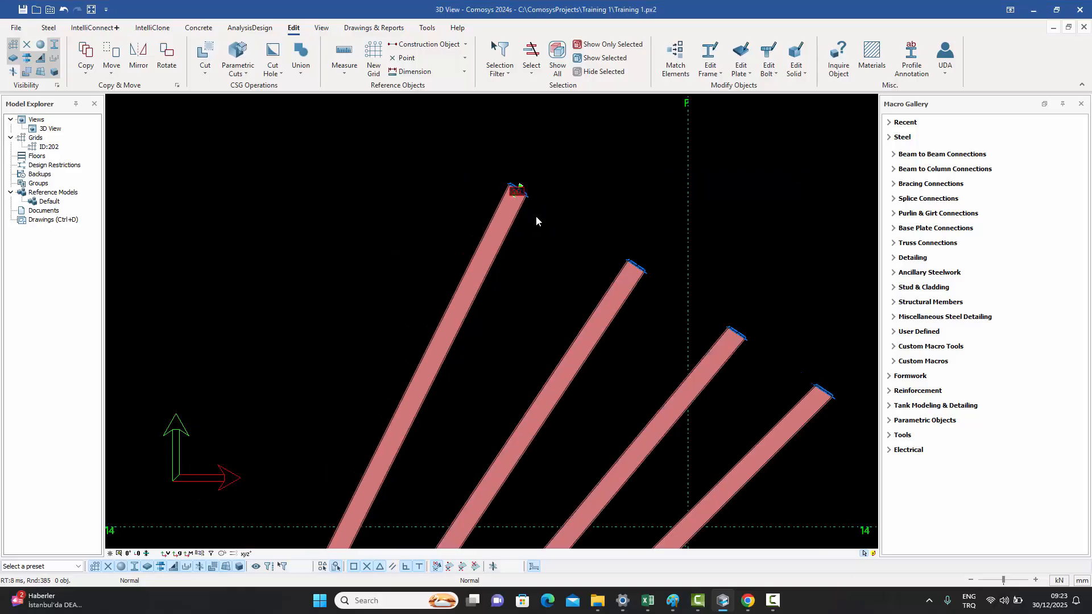
middle_click_drag(430, 198, 441, 236)
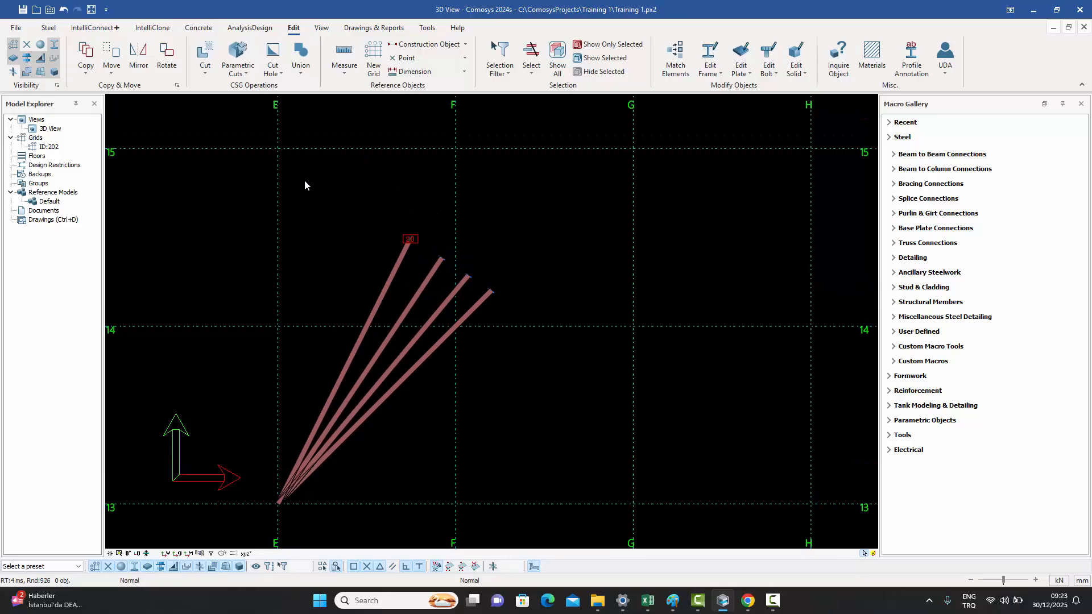
left_click_drag(402, 428, 323, 372)
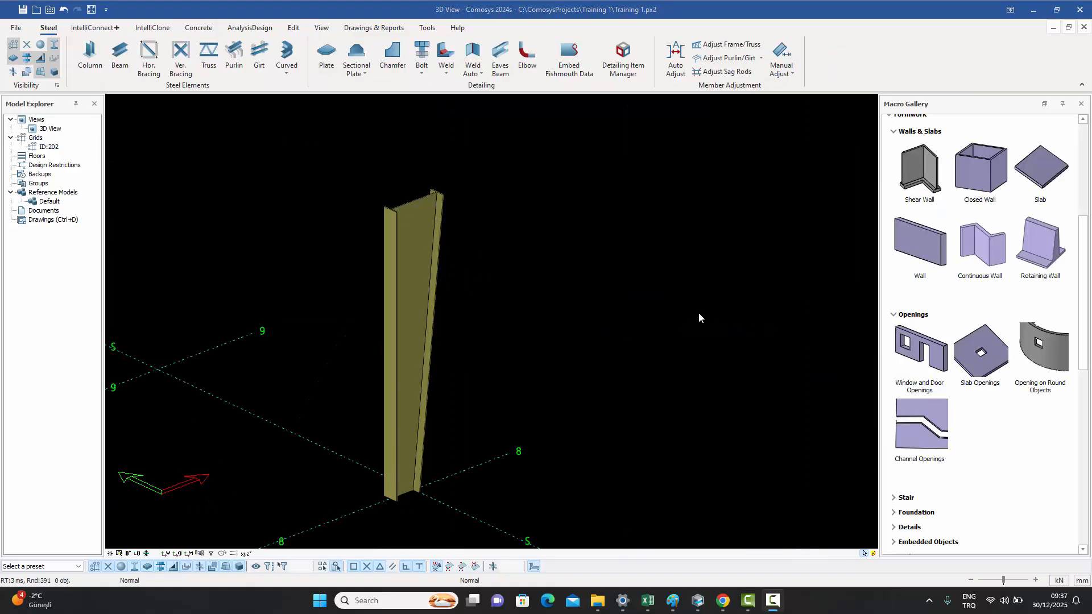
- Convert the tapered I-section column into welded plates with Tapered Profile to Plates
middle_click_drag(603, 275, 633, 268)
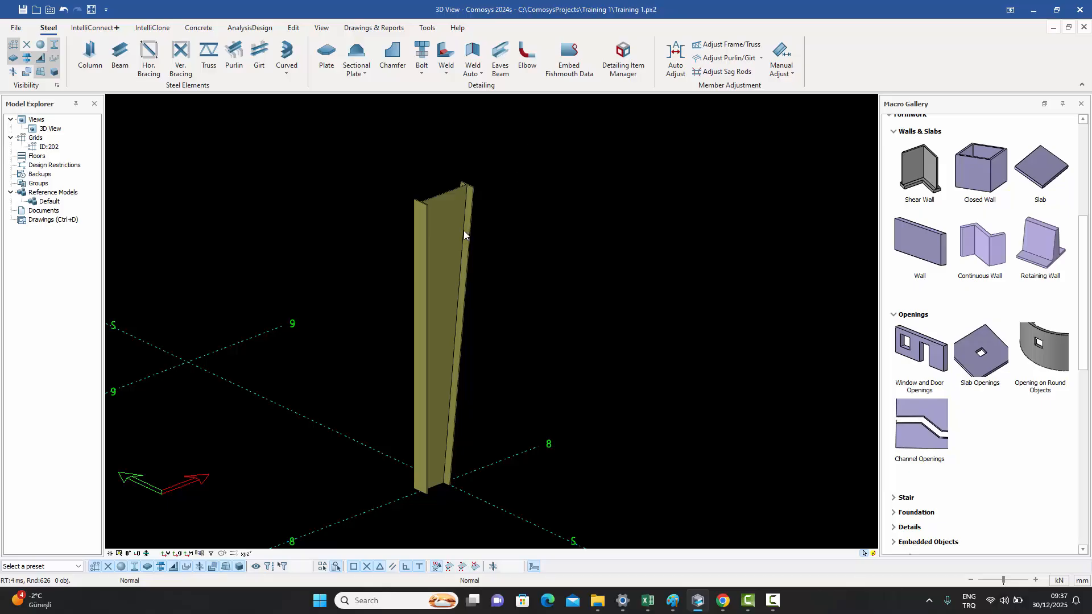
scroll(457, 210, "up", 3)
left_click(456, 216)
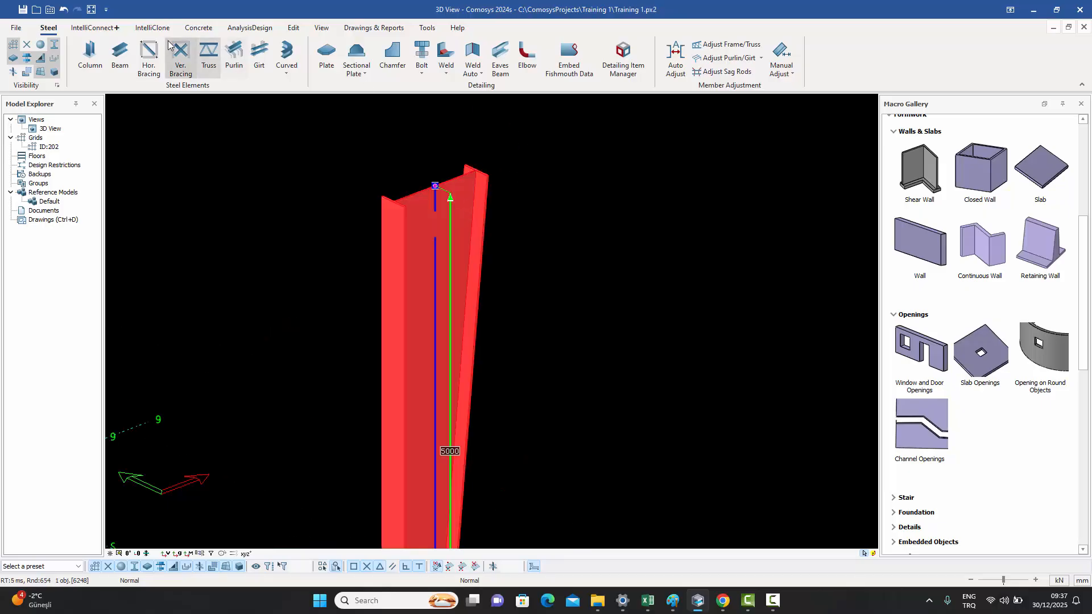
left_click(293, 27)
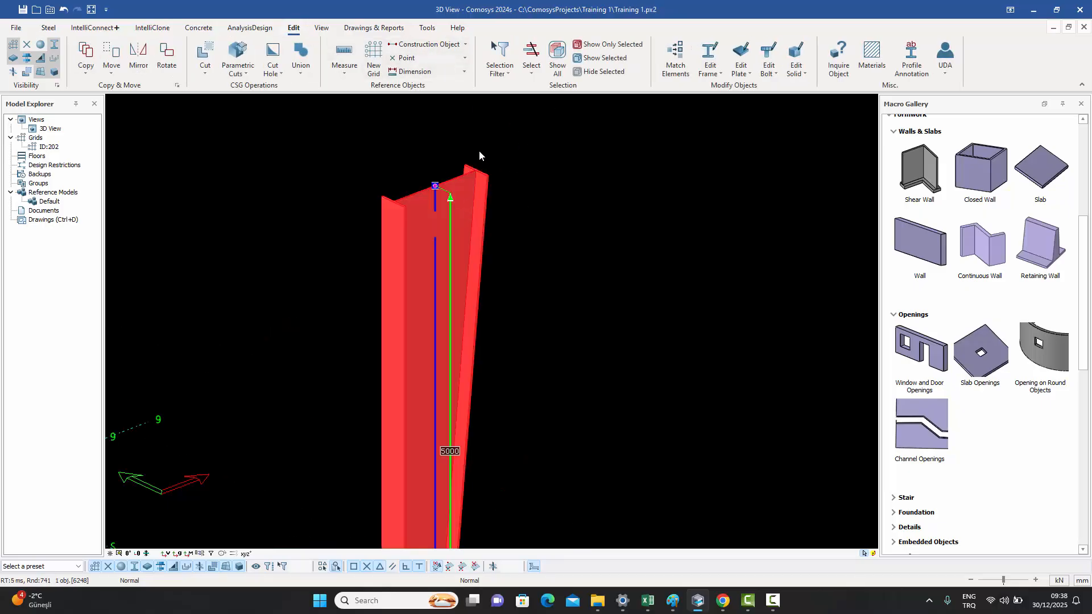
left_click(711, 63)
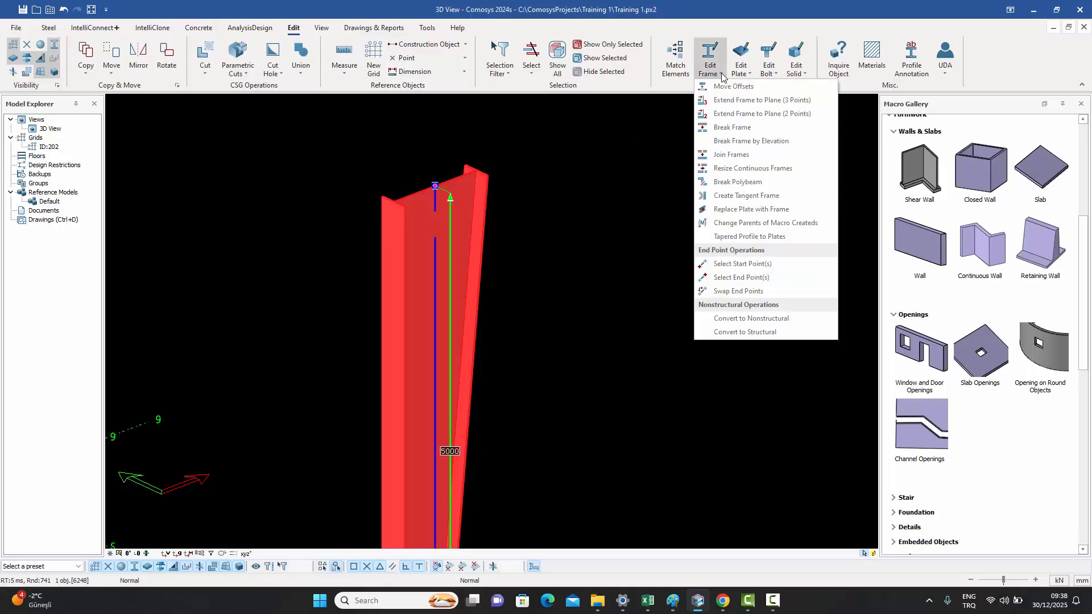
left_click(743, 236)
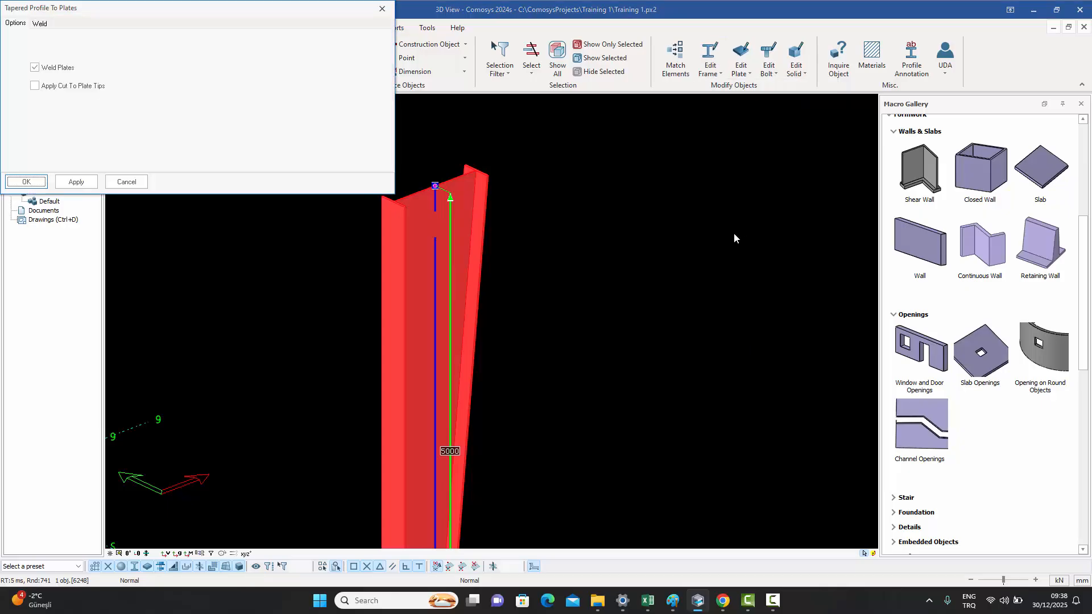
left_click(41, 181)
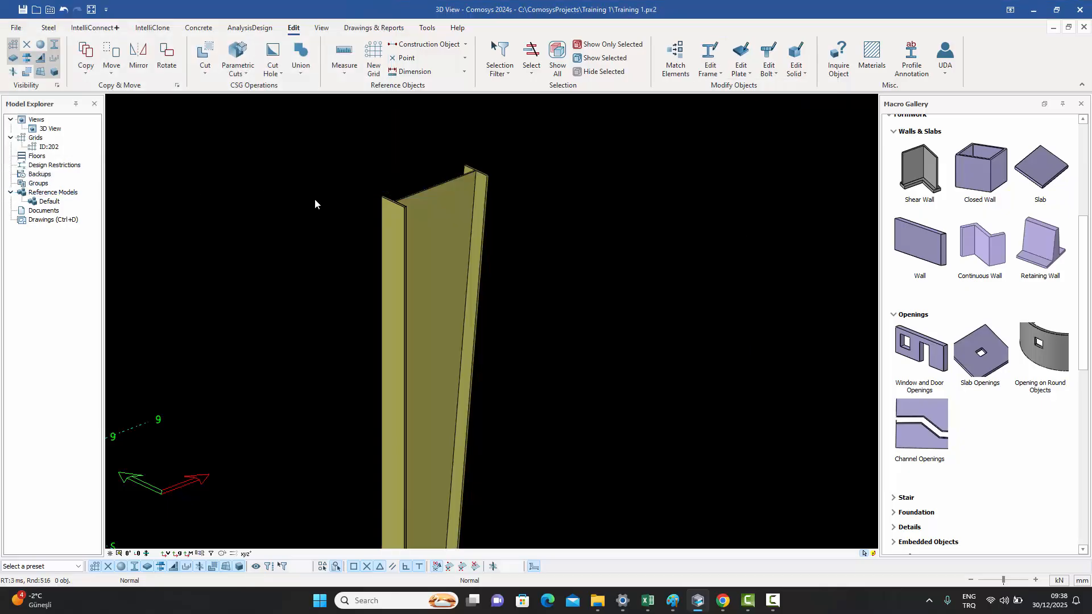
- Select individual plates of the converted column, then undo the conversion
left_click(446, 214)
scroll(490, 167, "up", 4)
left_click(467, 216)
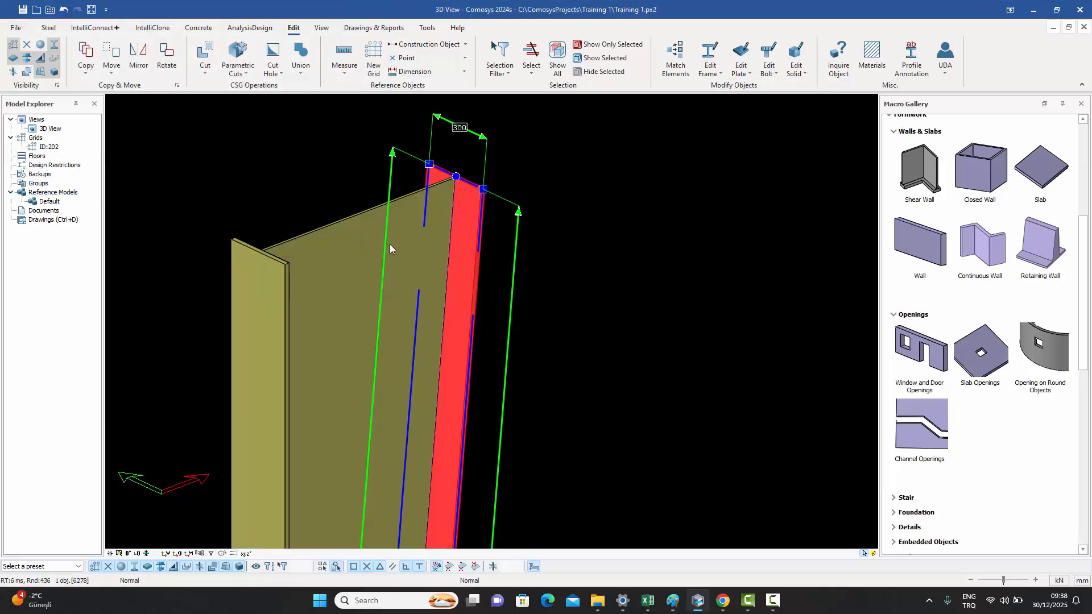
left_click(355, 243)
left_click(309, 141)
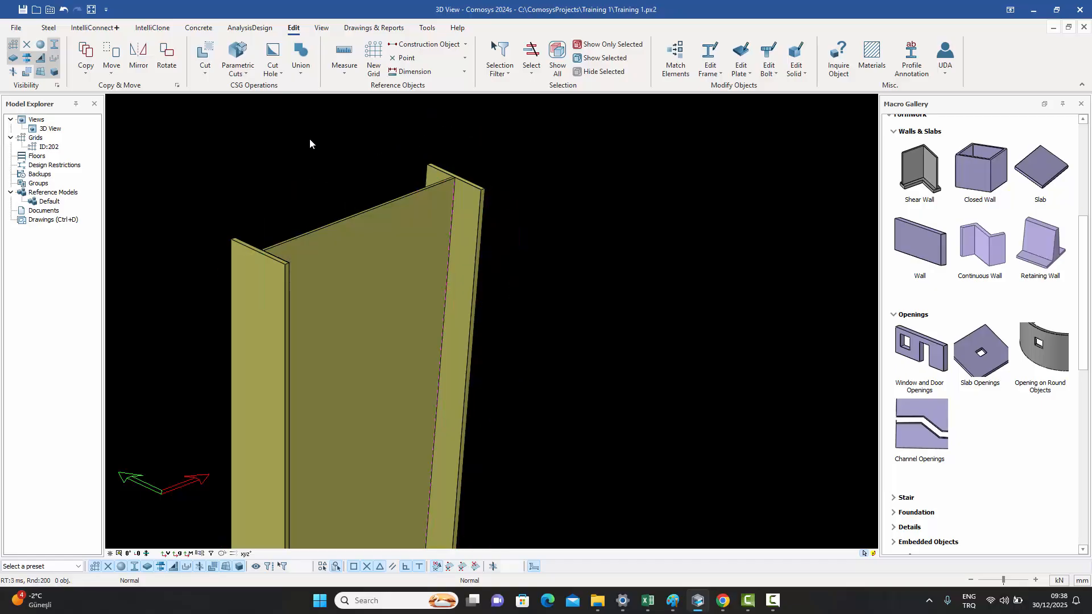
key("ctrl+z")
left_click(478, 218)
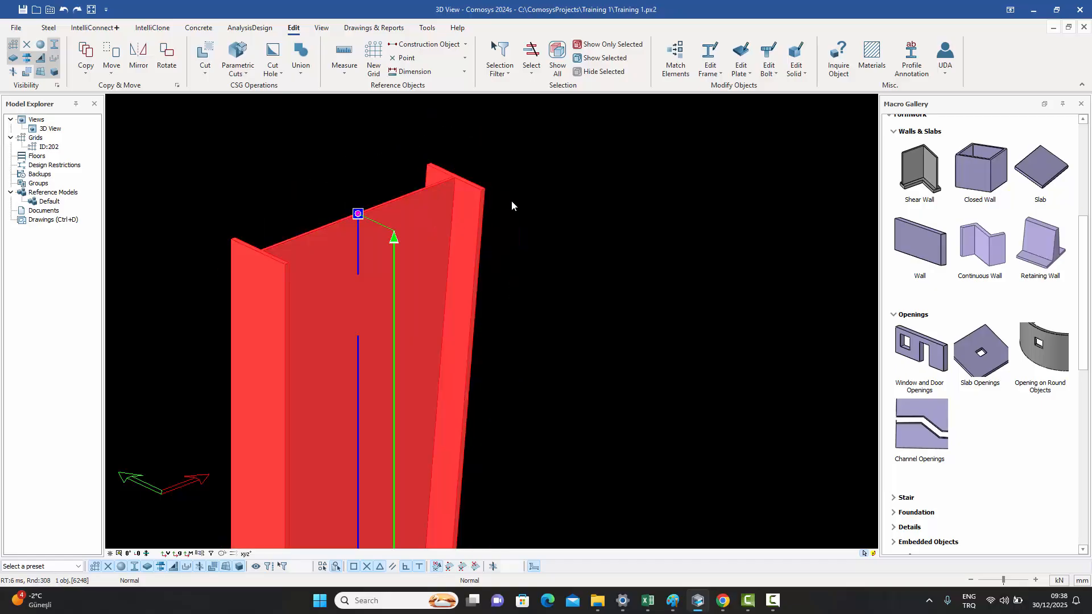
left_click(568, 203)
scroll(614, 248, "down", 4)
middle_click_drag(627, 256, 596, 184)
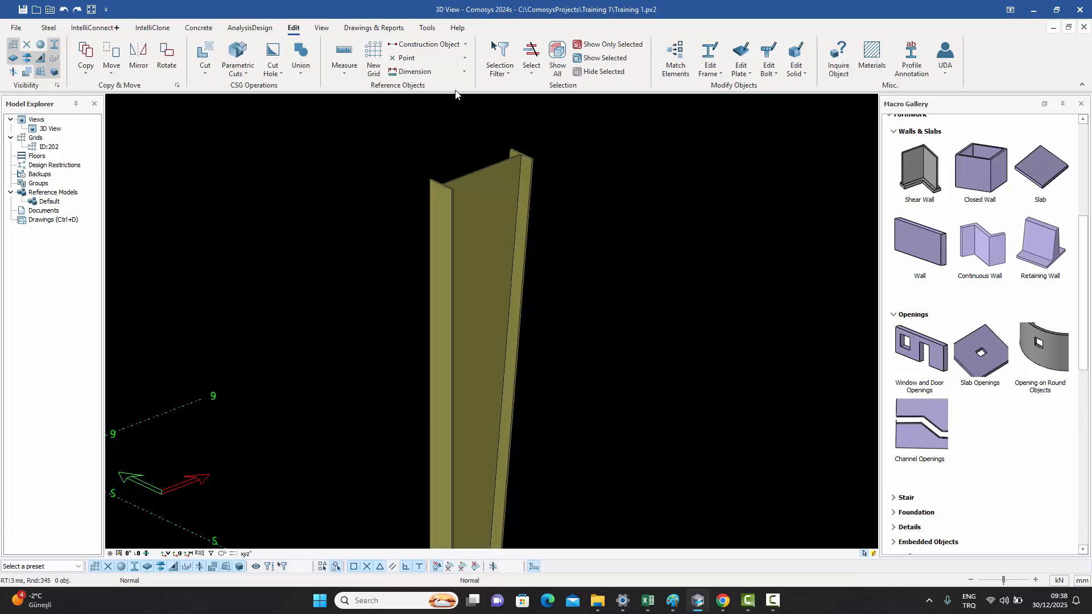
- Create plates on the tapered column's flange and web surfaces with Create Plate on a Surface
left_click(56, 32)
left_click(360, 75)
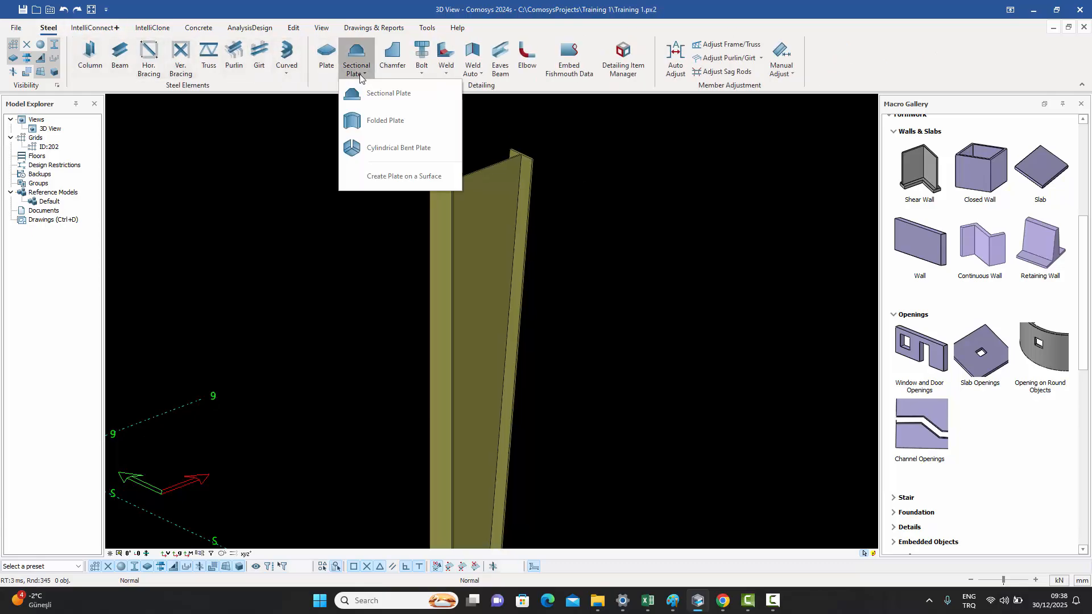
left_click(404, 176)
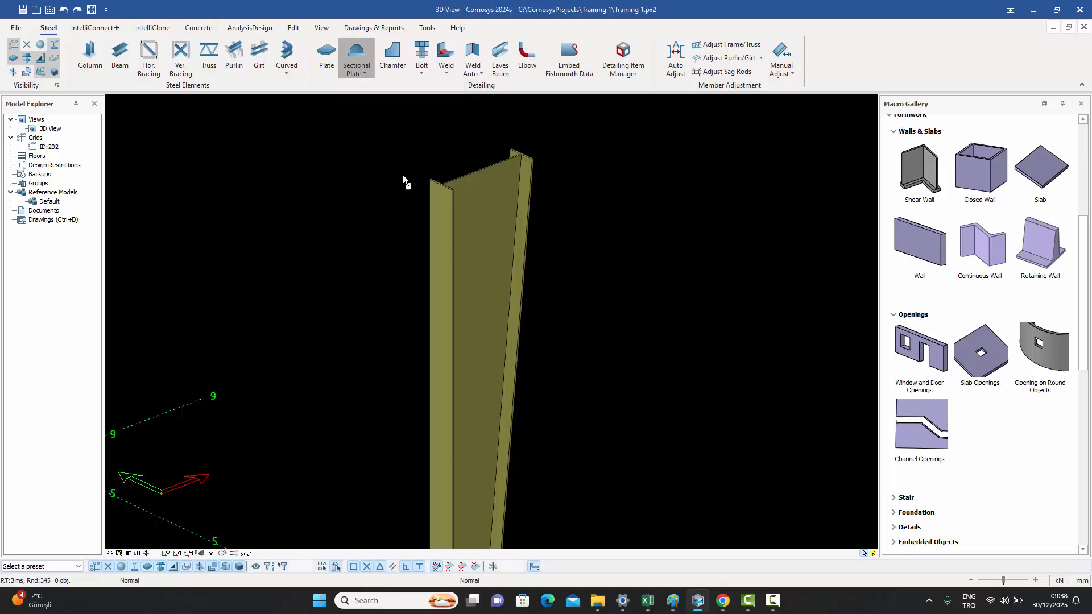
left_click(439, 231)
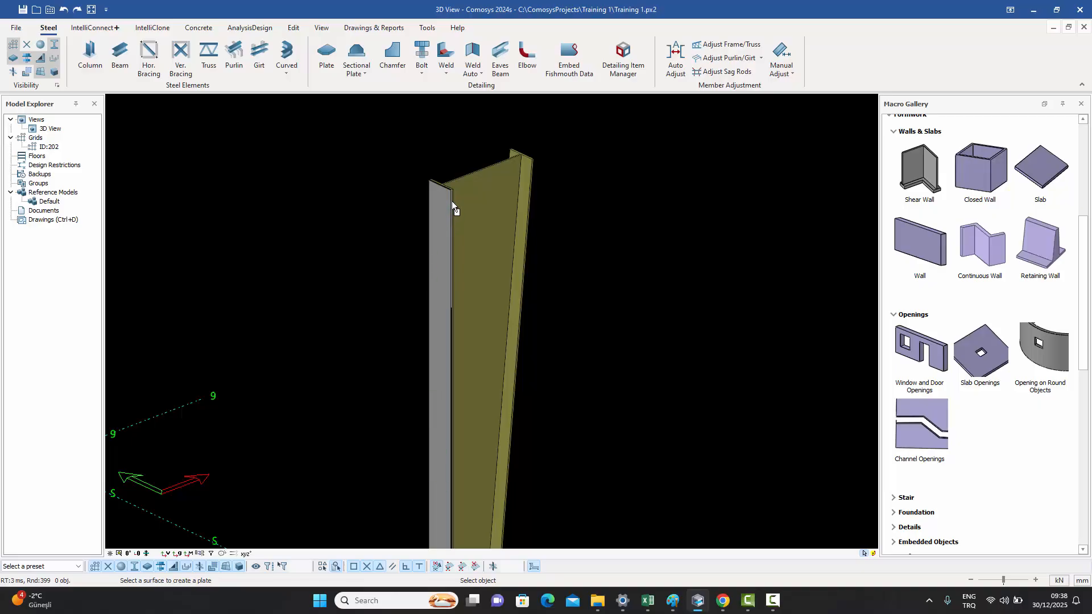
left_click(498, 183)
scroll(616, 145, "up", 2)
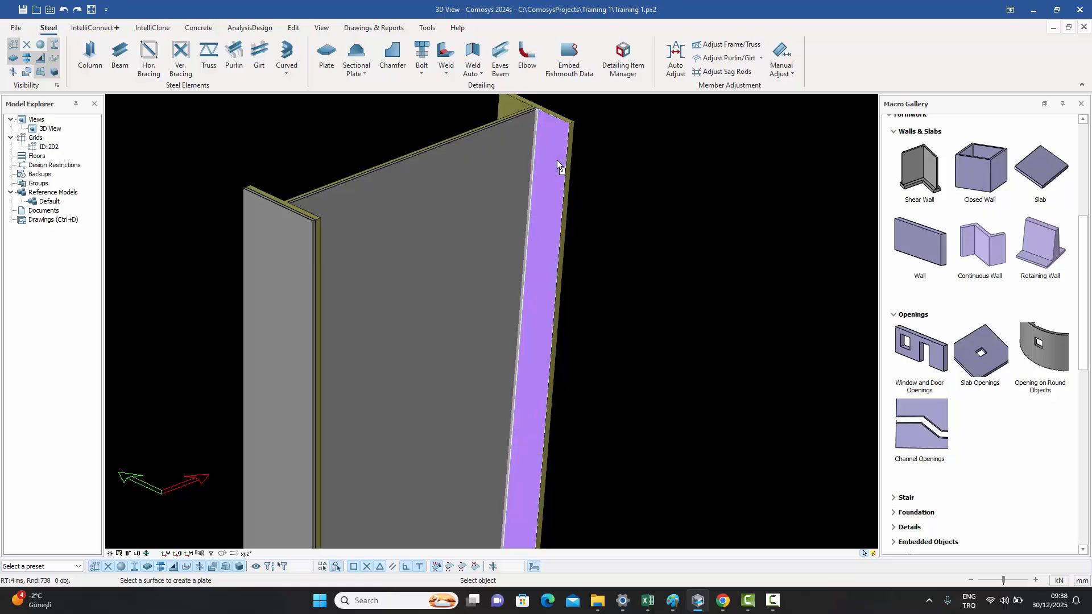
left_click(557, 162)
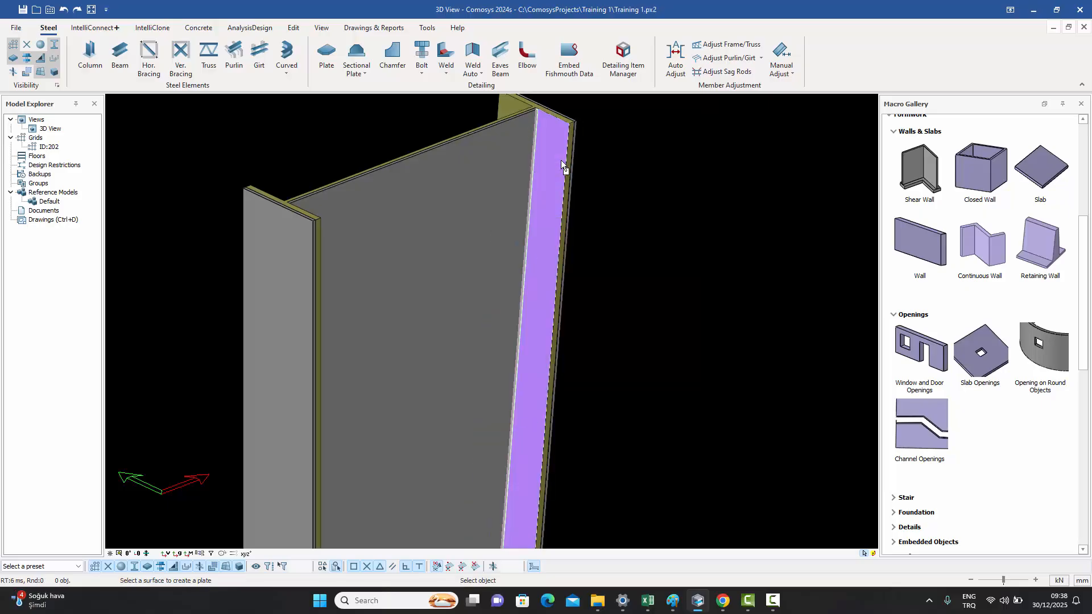
scroll(585, 124, "up", 3)
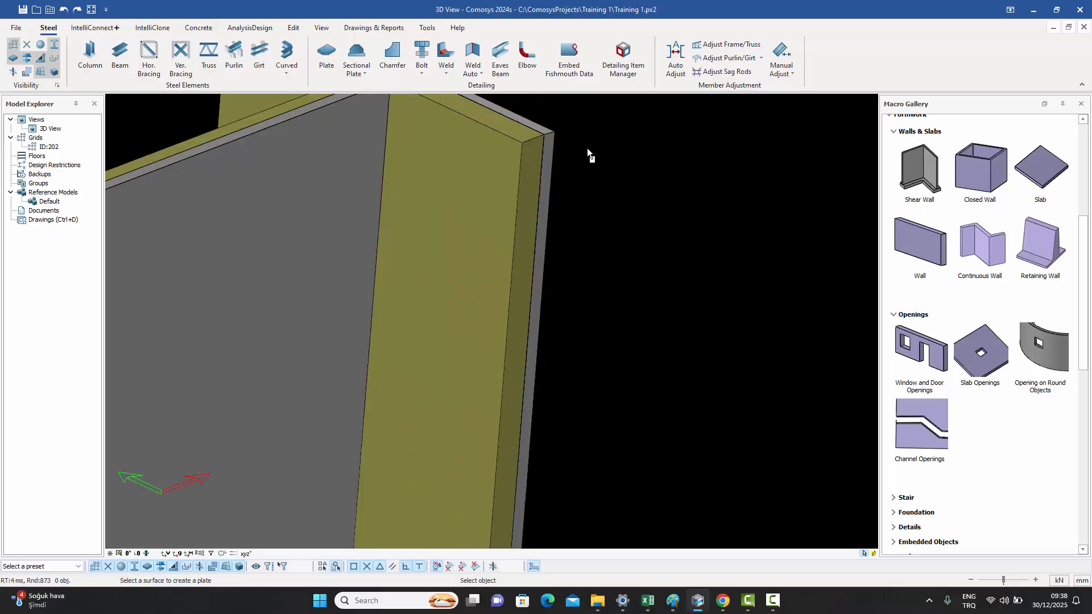
scroll(591, 152, "down", 5)
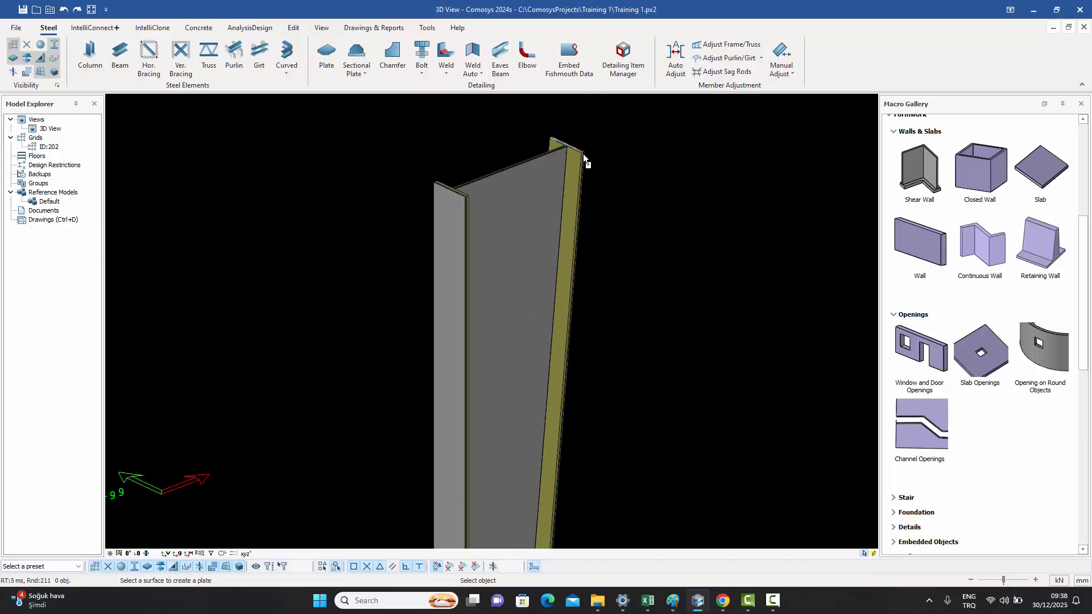
key("Escape")
- Create plates on each front facet of the cone-shaped solid with Create Plate on a Surface
scroll(599, 186, "down", 6)
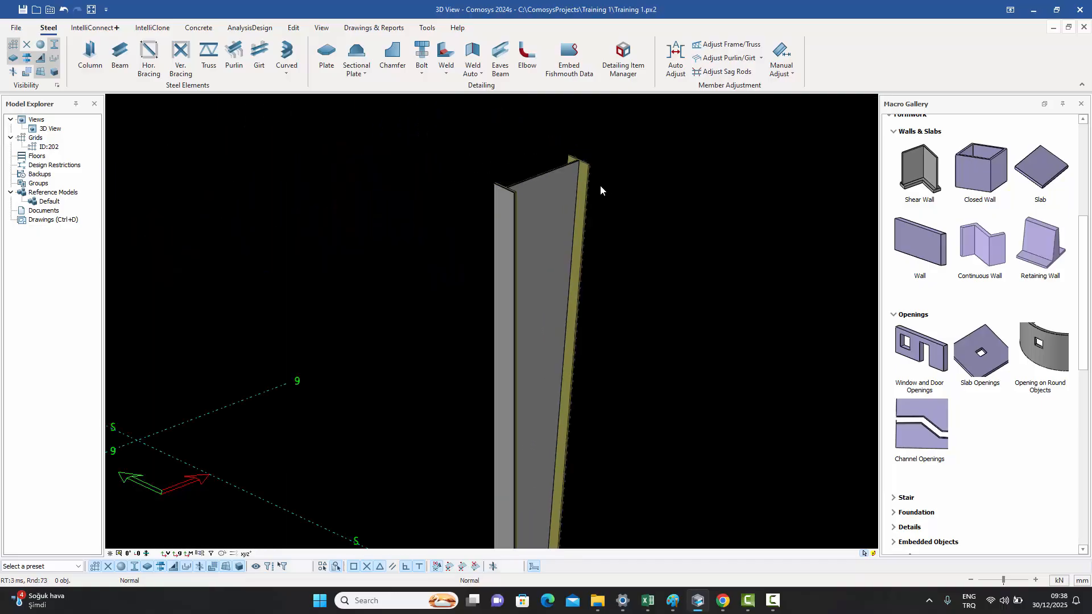
scroll(576, 340, "up", 8)
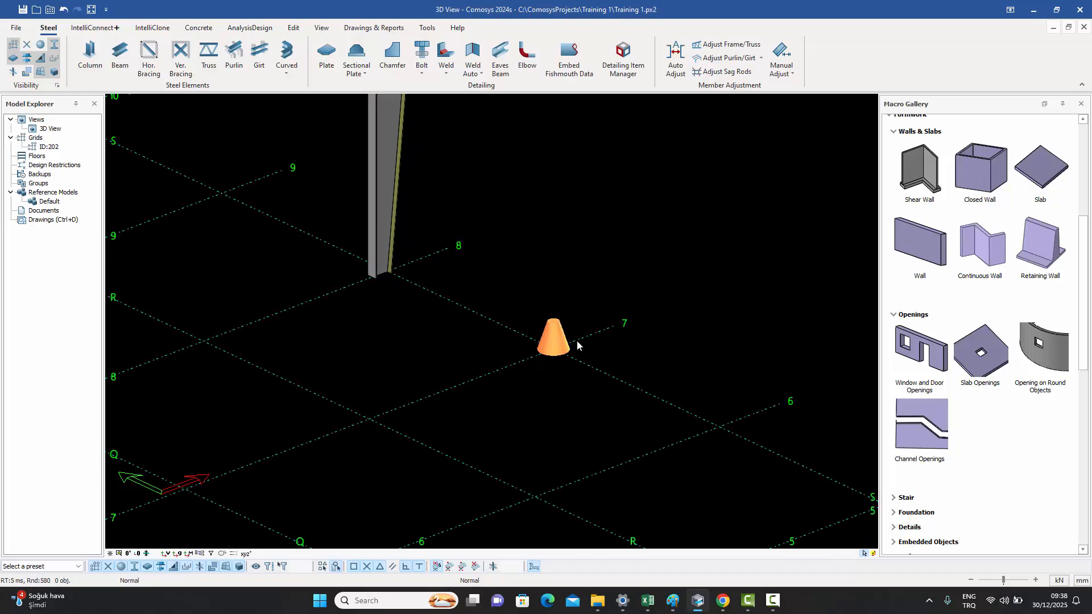
scroll(563, 326, "up", 3)
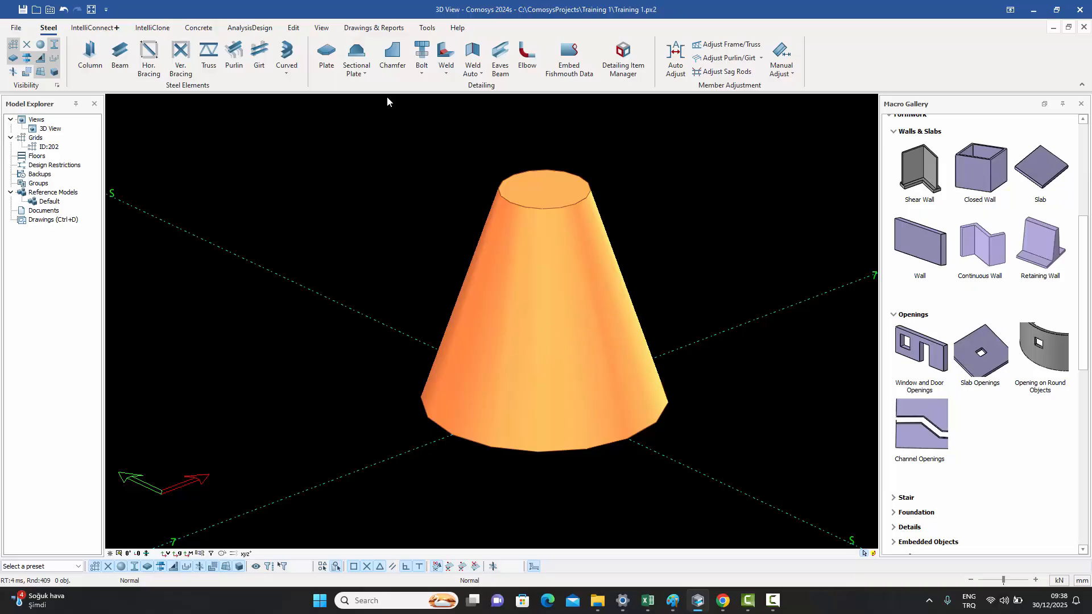
left_click(356, 67)
left_click(401, 178)
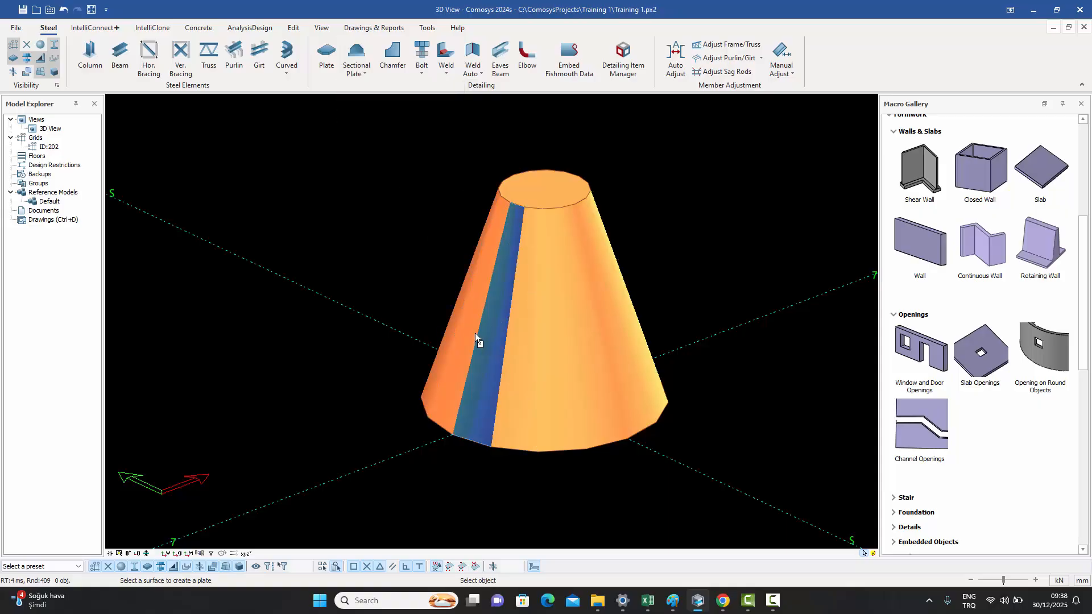
left_click(470, 333)
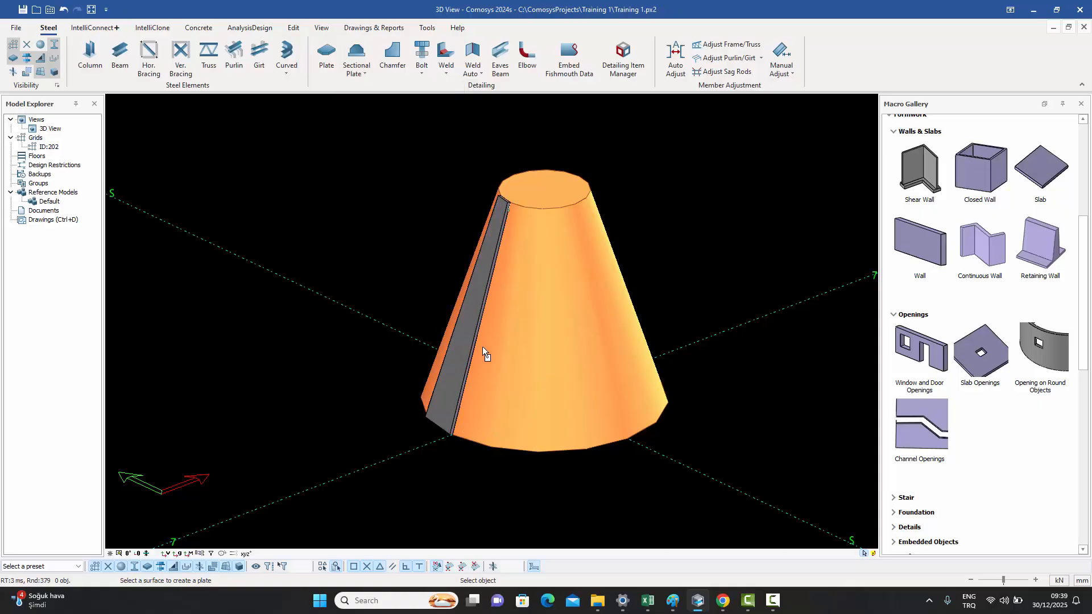
left_click(506, 348)
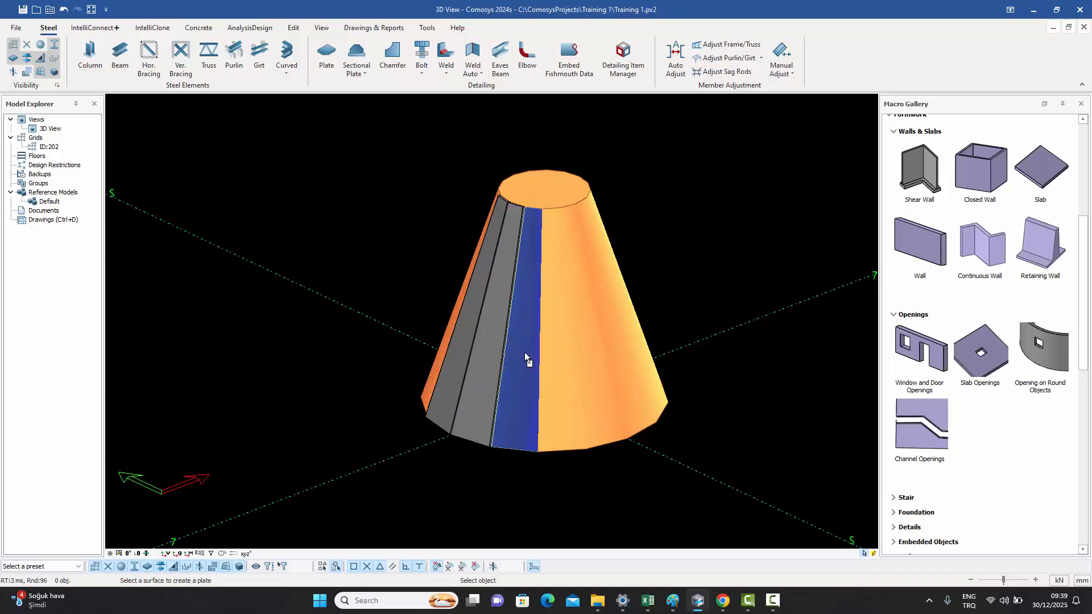
left_click(524, 352)
left_click(557, 357)
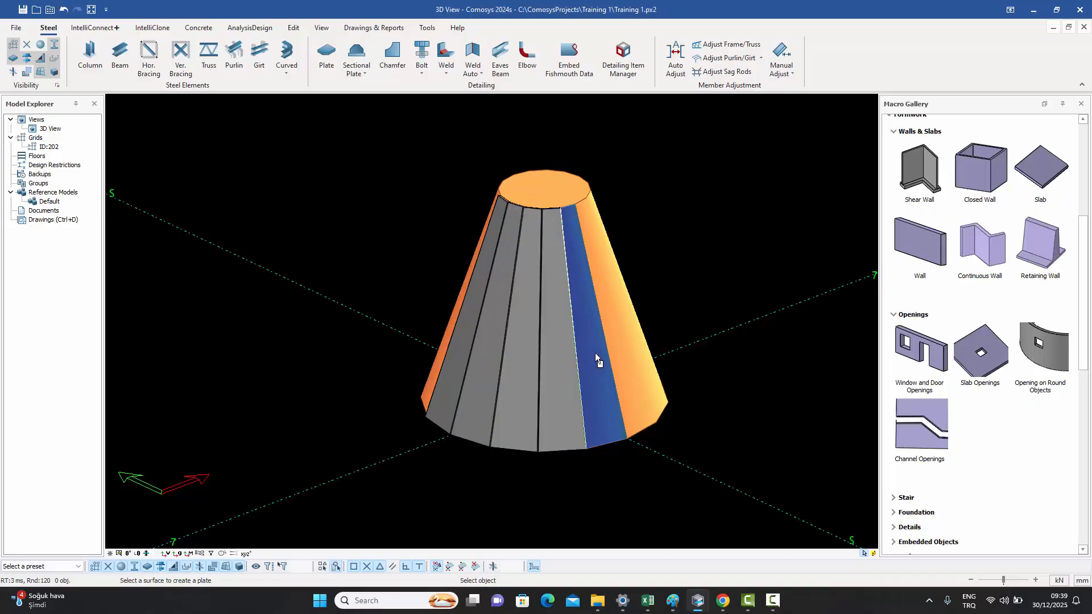
left_click(595, 353)
left_click(623, 353)
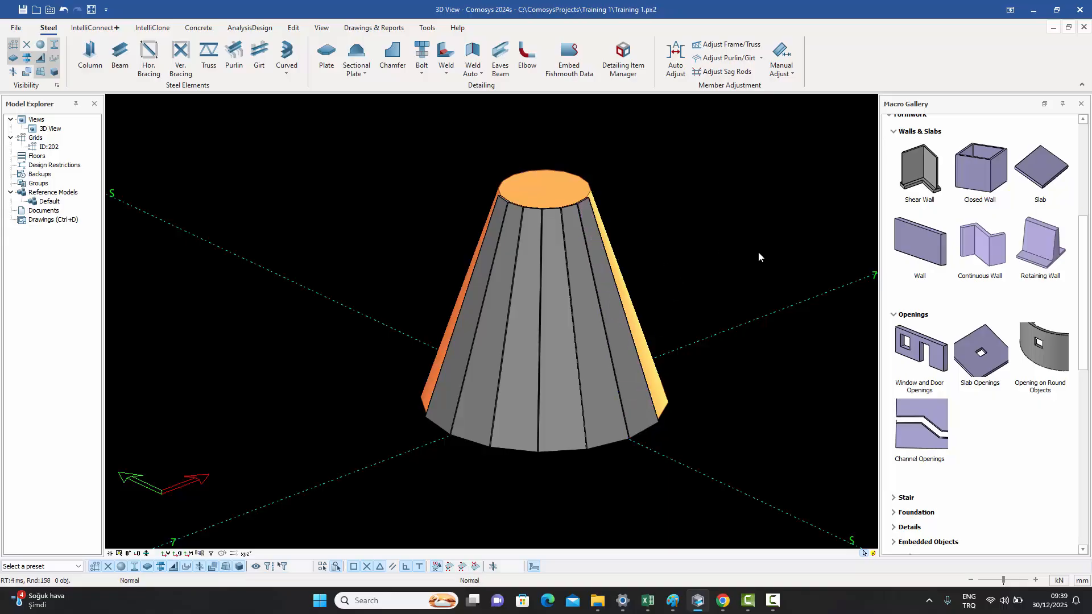
- Join the two leftmost cone plates into a Cylindrical Bent Plate with thickness 10 and radius 15
scroll(548, 206, "up", 5)
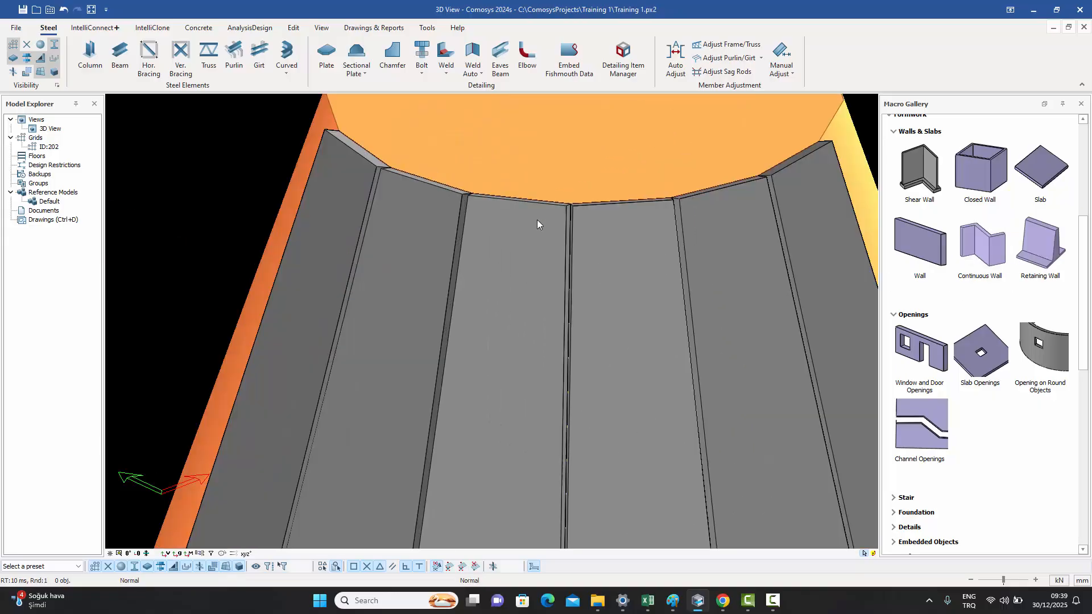
left_click(364, 71)
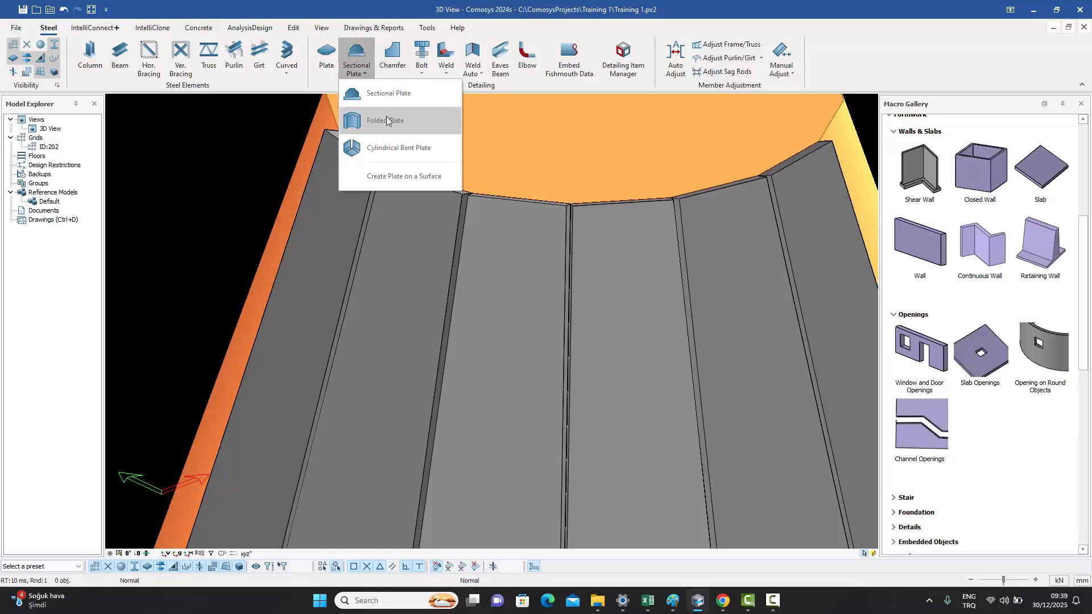
left_click(394, 149)
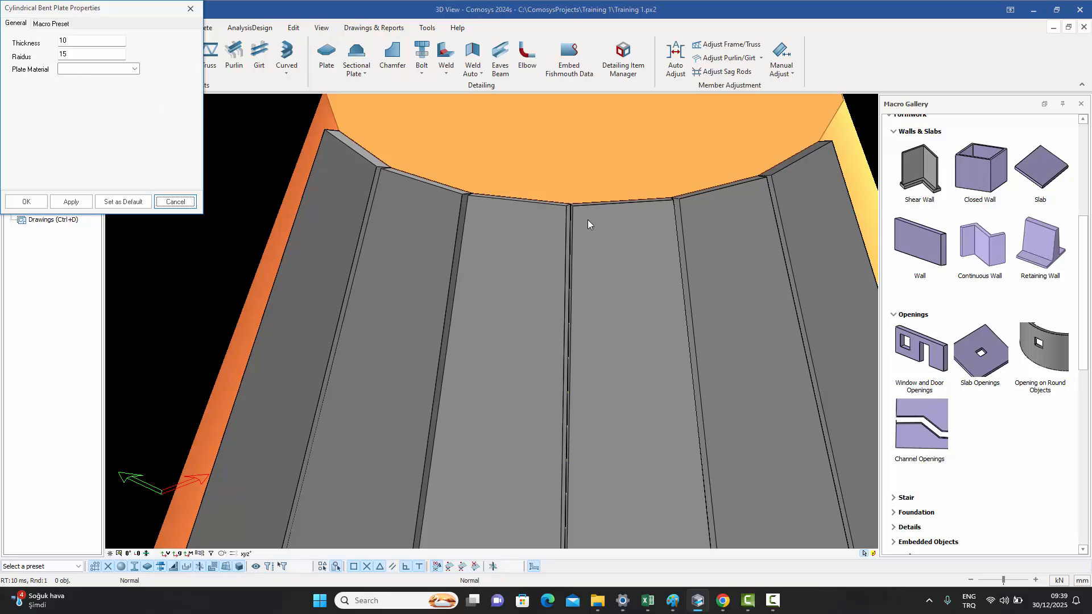
left_click(71, 202)
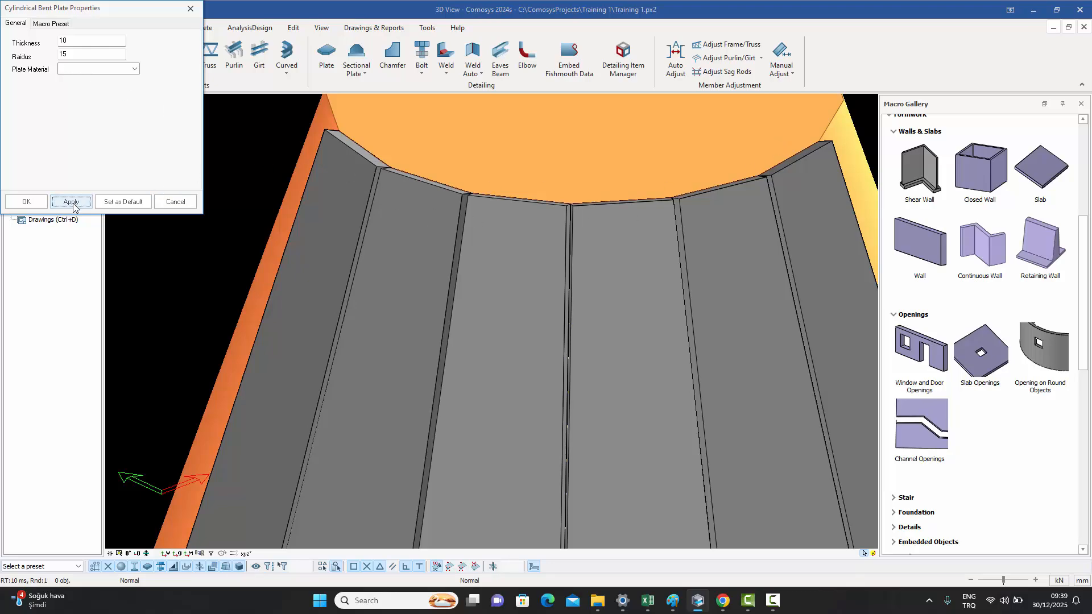
left_click(171, 201)
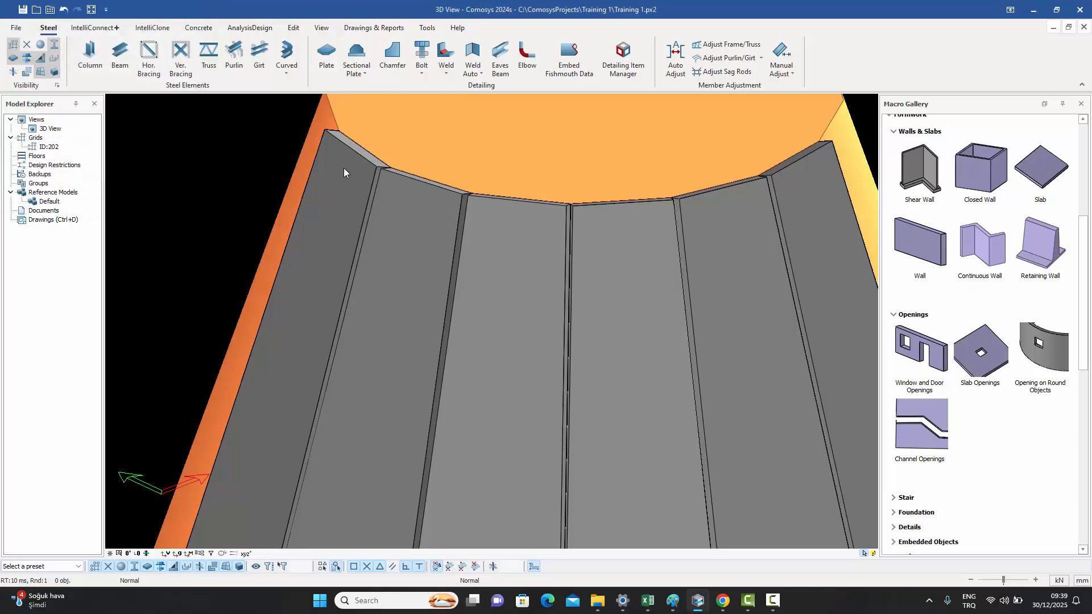
left_click(365, 73)
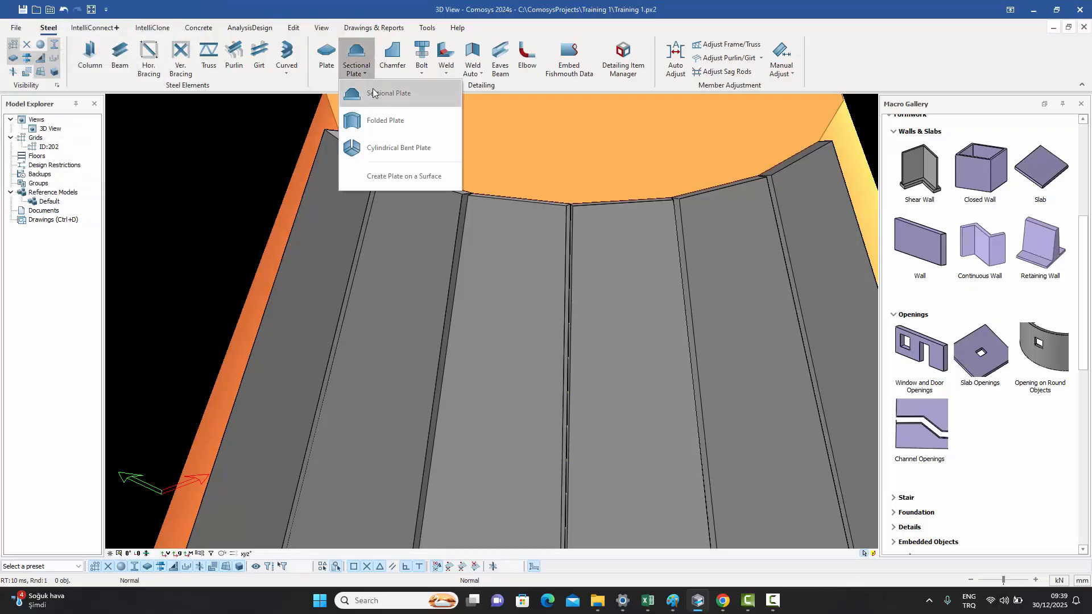
left_click(378, 149)
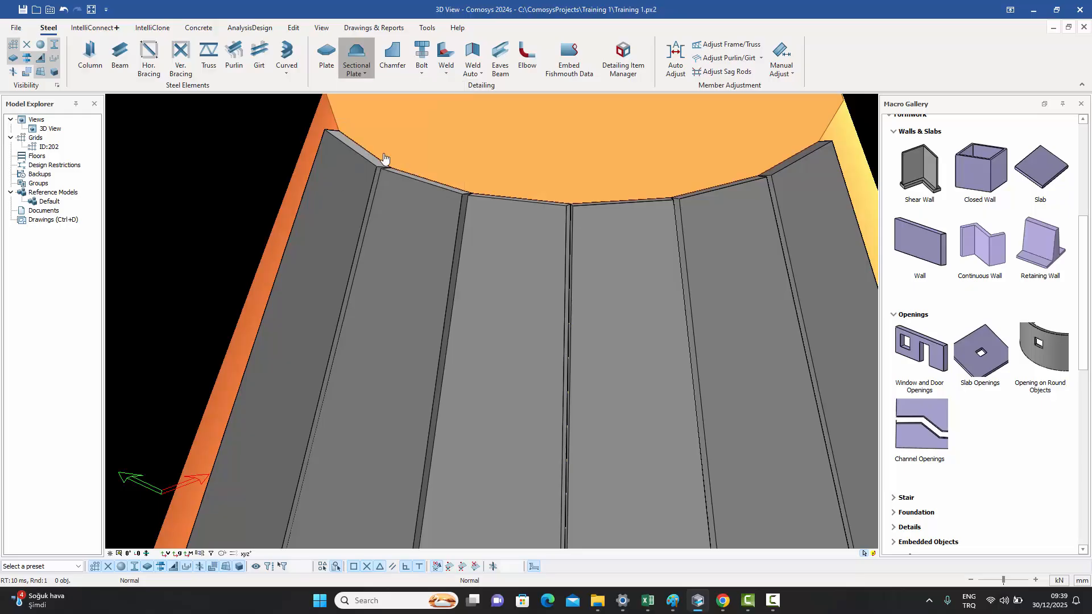
left_click(364, 218)
left_click(402, 230)
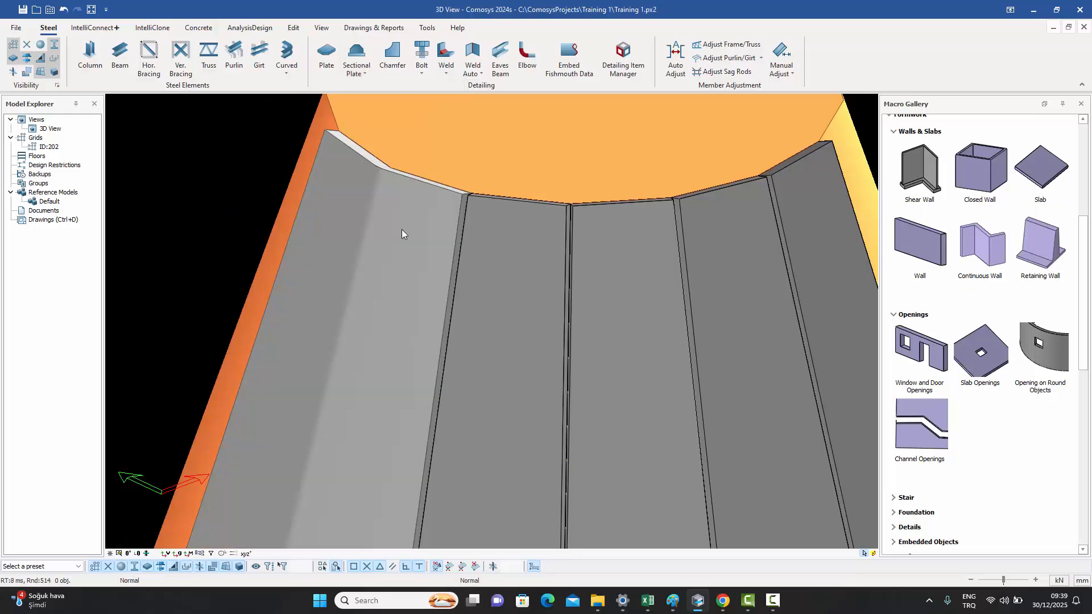
- Join the remaining front cone plates into the cylindrical bent plate
left_click(364, 73)
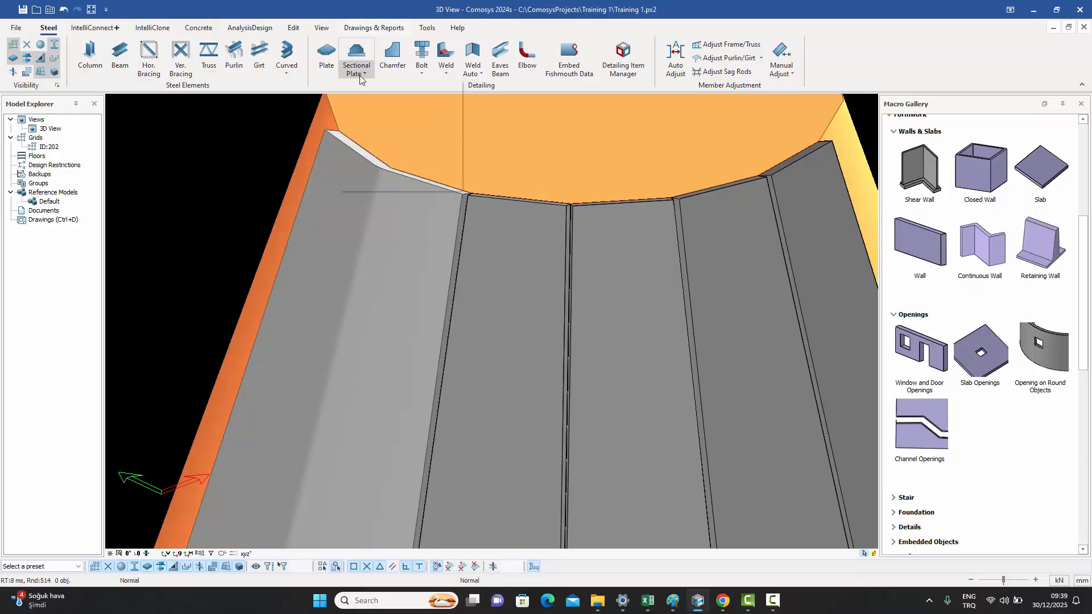
left_click(380, 132)
left_click(432, 227)
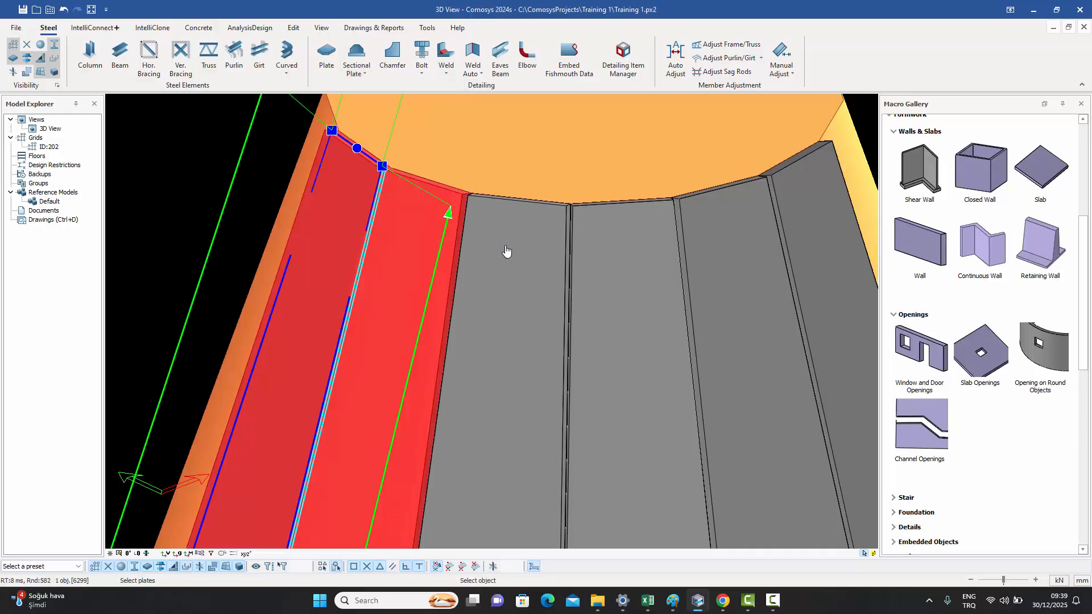
left_click(507, 251)
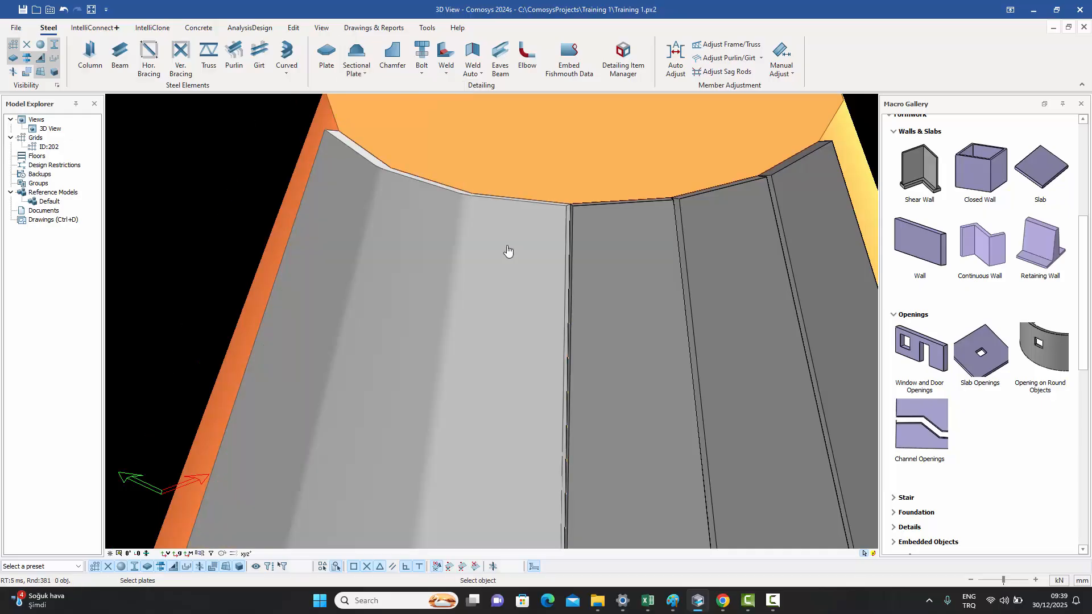
left_click(542, 261)
left_click(606, 262)
left_click(641, 259)
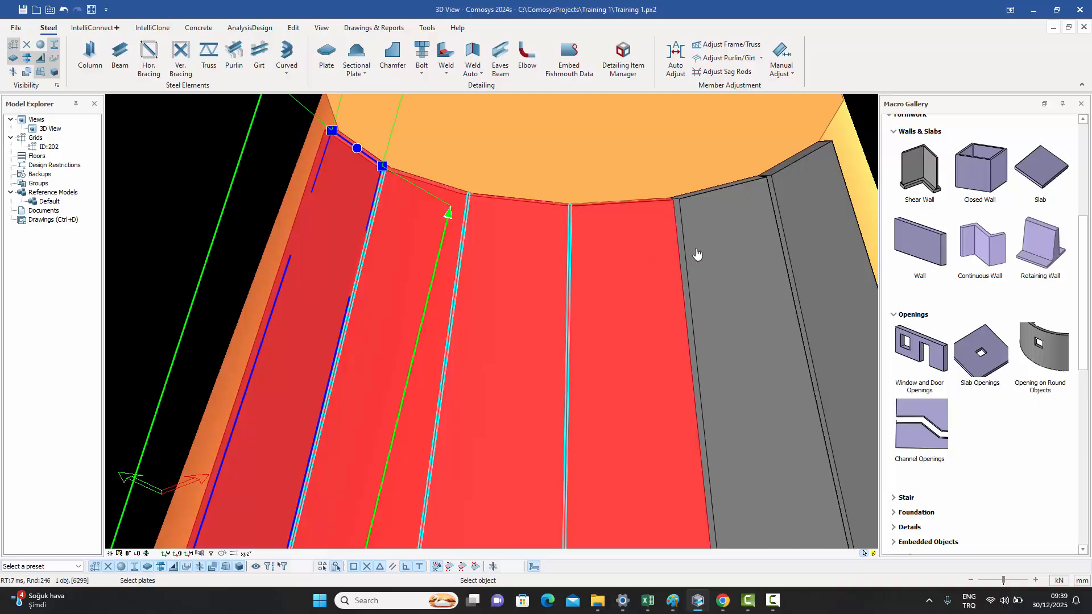
left_click(715, 247)
left_click(739, 243)
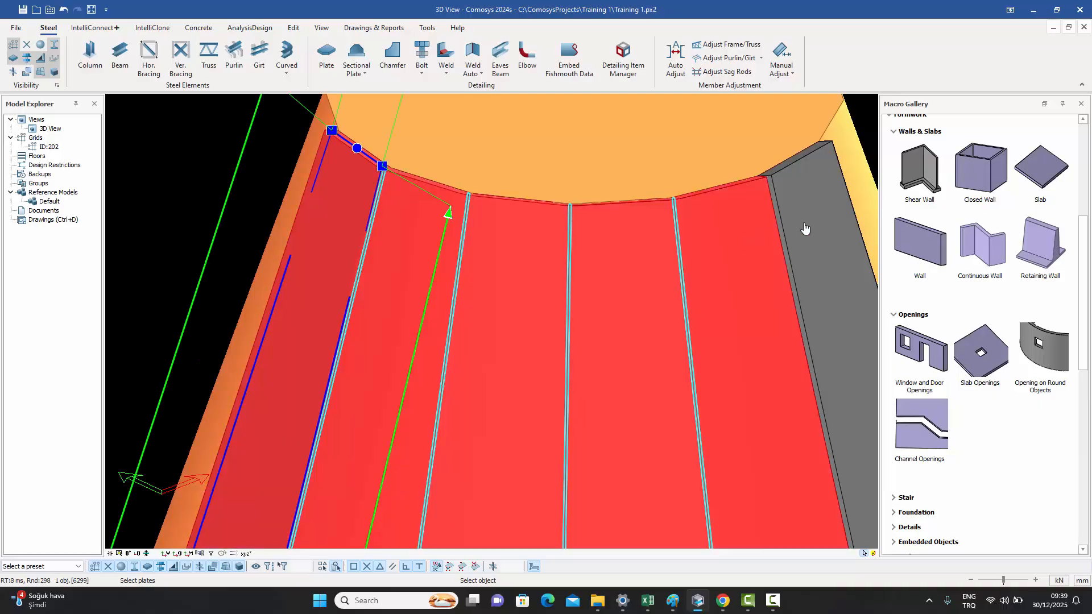
left_click(802, 230)
- Join the plates on the back of the cone into the cylindrical bent plate
scroll(572, 223, "down", 5)
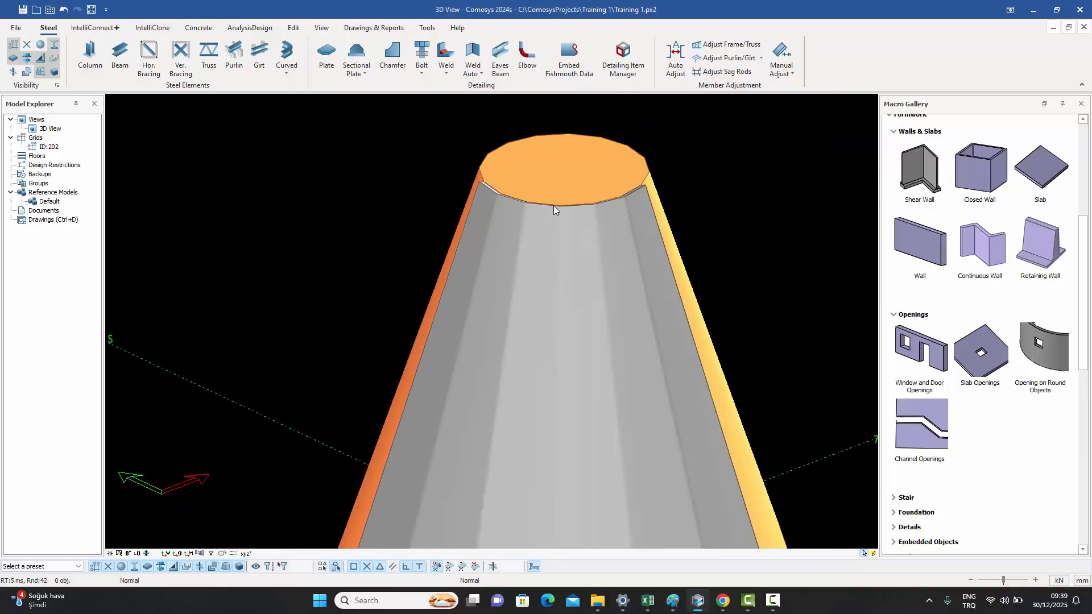
middle_click_drag(554, 206, 547, 155)
scroll(561, 207, "down", 3)
mouse_move(558, 257)
middle_mouse_down()
mouse_move(597, 253)
mouse_move(561, 265)
middle_mouse_up()
middle_click_drag(853, 245, 488, 245)
scroll(700, 271, "up", 4)
left_click(701, 271)
left_click(409, 228)
scroll(514, 242, "down", 2)
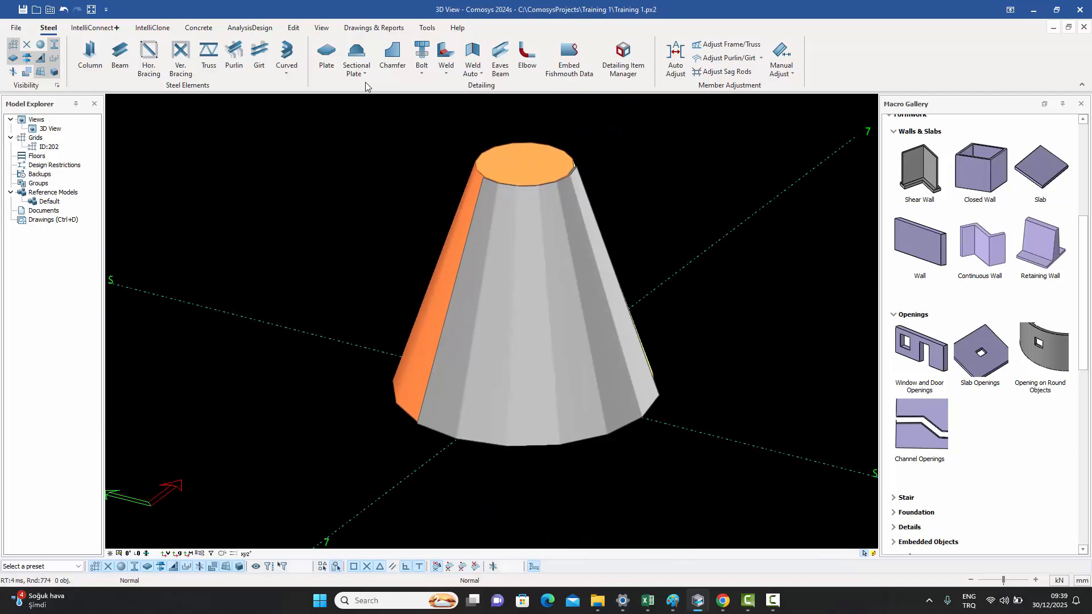
left_click(359, 67)
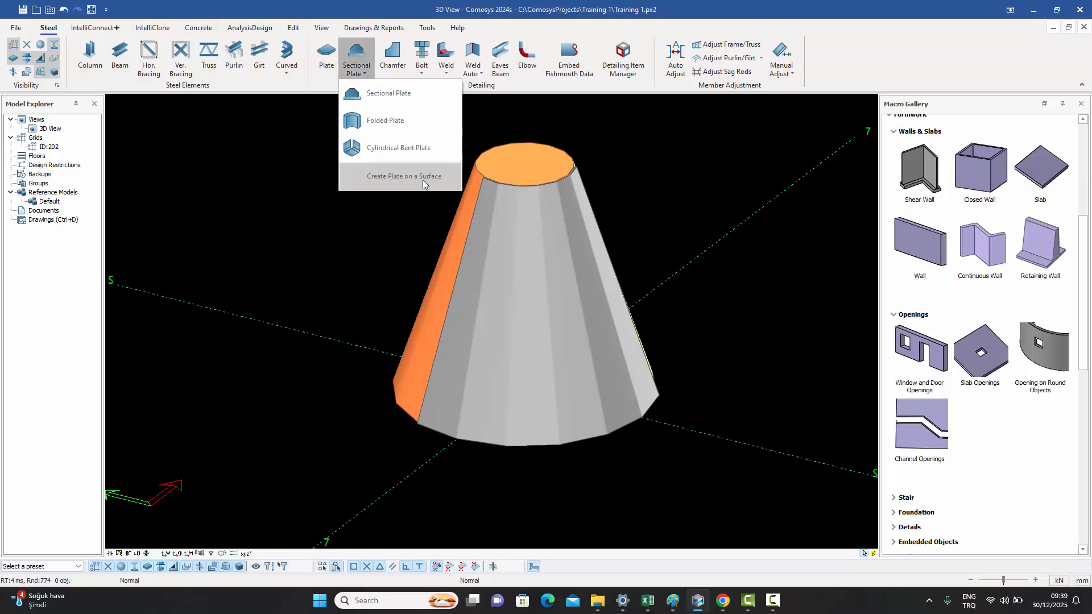
left_click(319, 211)
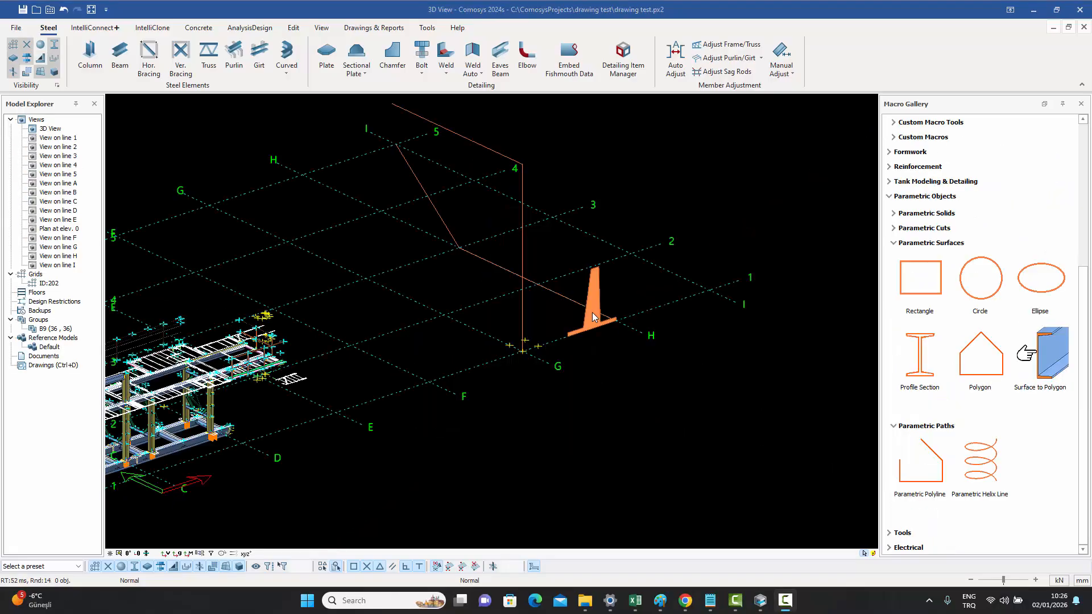
- Expand the parametric solids category of the macro gallery and browse its shapes
scroll(592, 312, "up", 3)
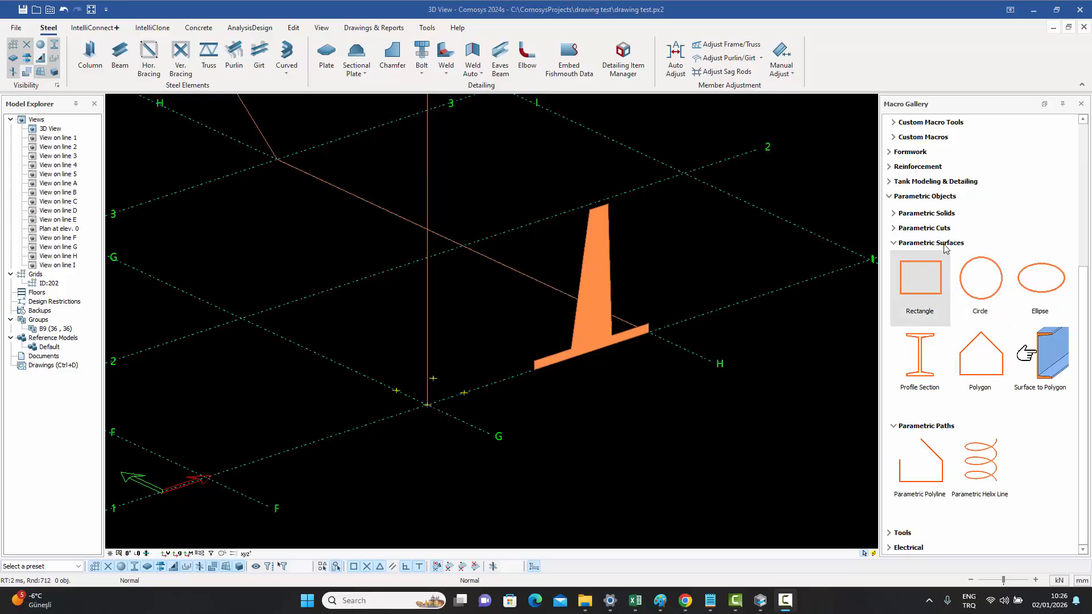
left_click(933, 214)
scroll(1001, 347, "down", 3)
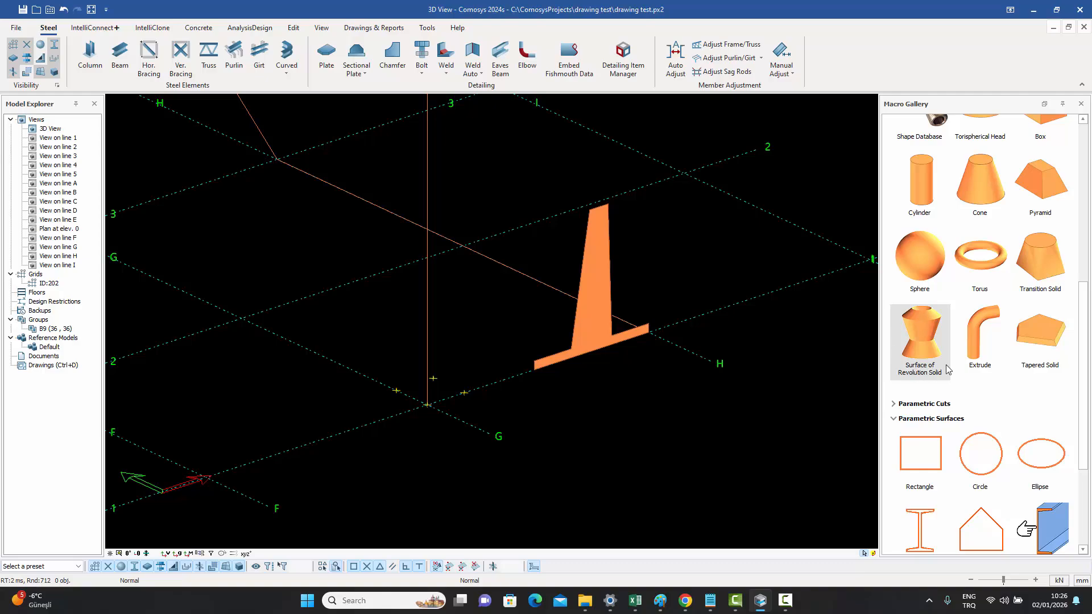
scroll(1023, 387, "down", 3)
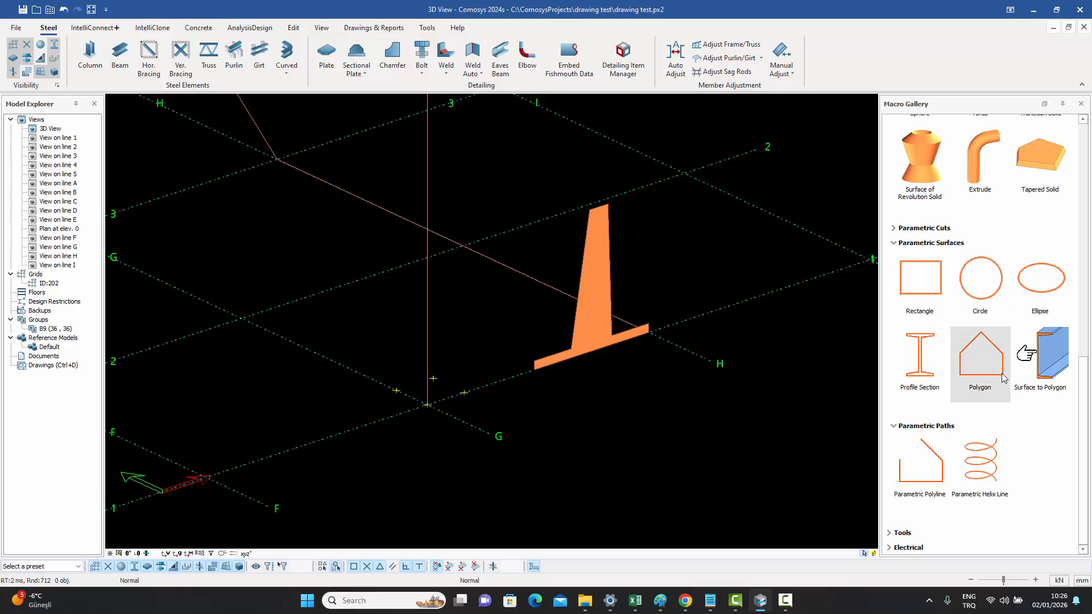
- Create a parametric polygon surface by picking four points around the grid intersection near the tapered plate
mouse_move(988, 367)
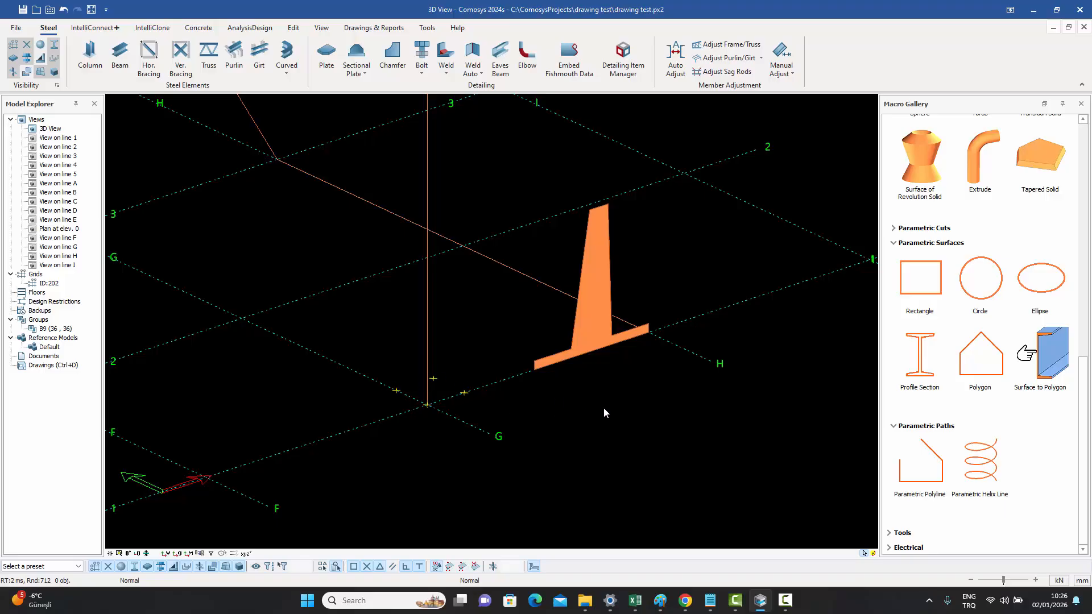
scroll(604, 410, "down", 2)
scroll(604, 412, "up", 2)
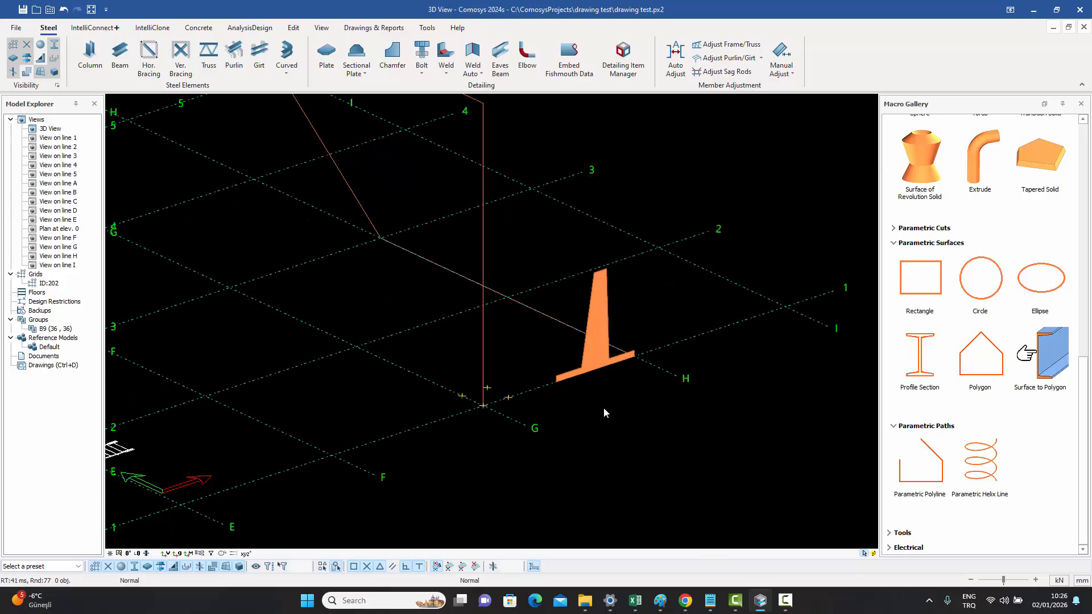
double_click(975, 372)
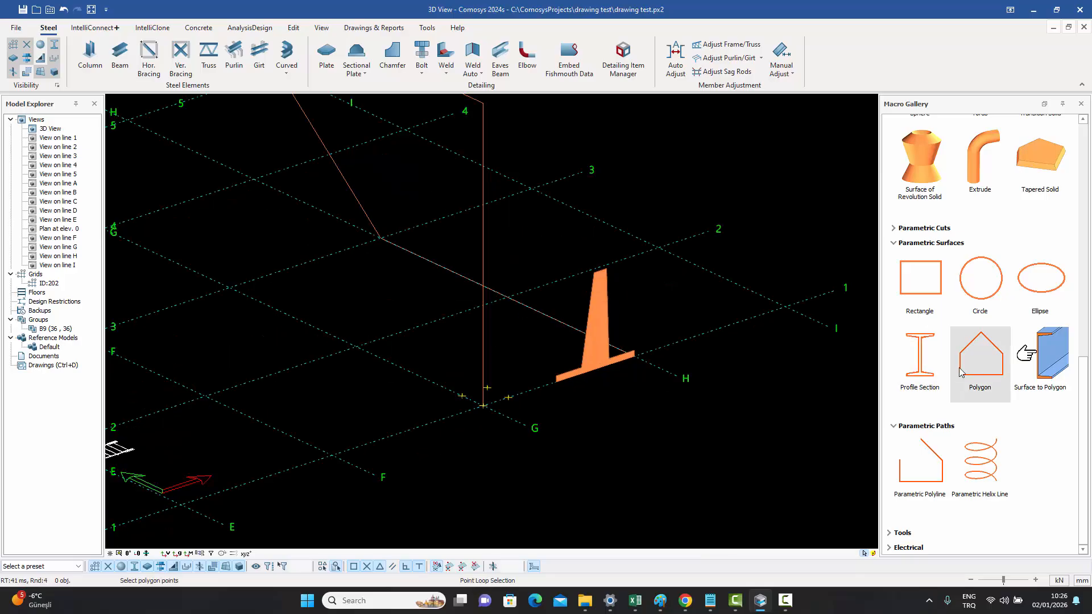
left_click(446, 398)
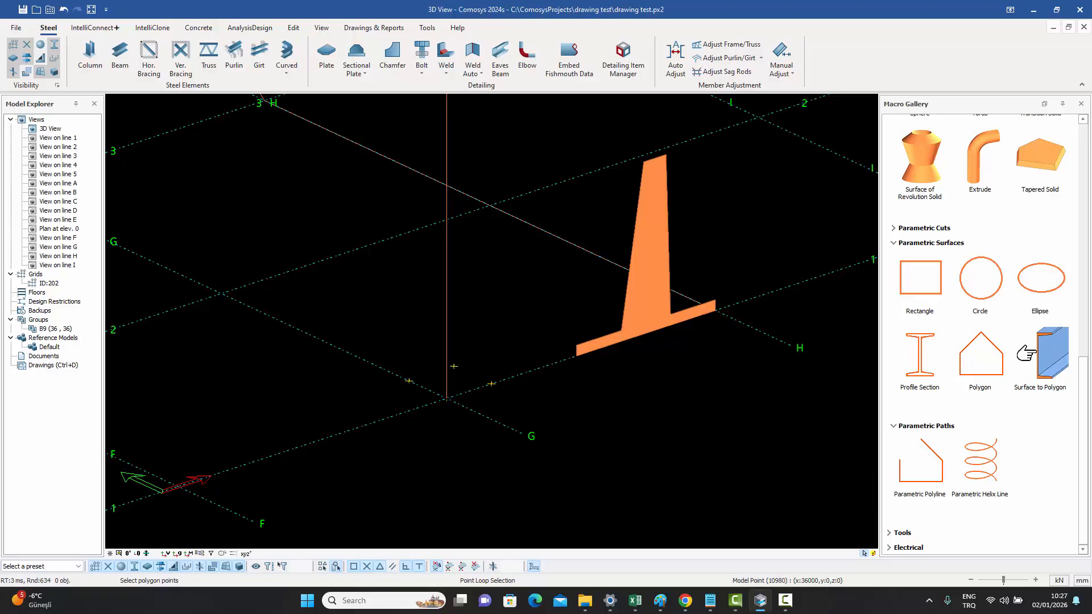
left_click(409, 380)
left_click(453, 367)
left_click(491, 383)
left_click(446, 399)
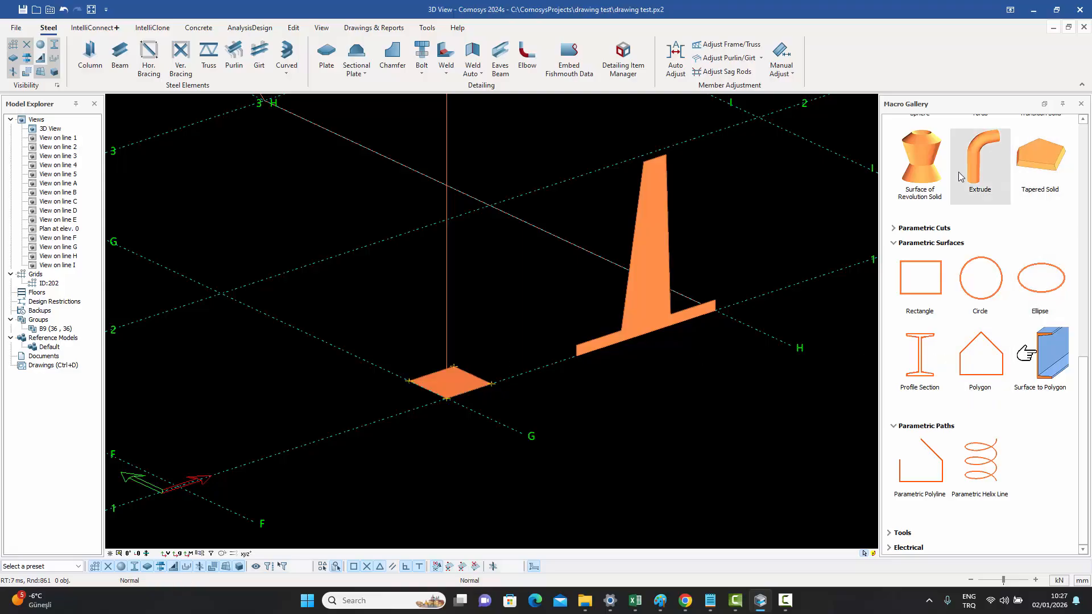
- Extrude the polygon surface along a parametric path, then undo the extrusion
left_click(976, 172)
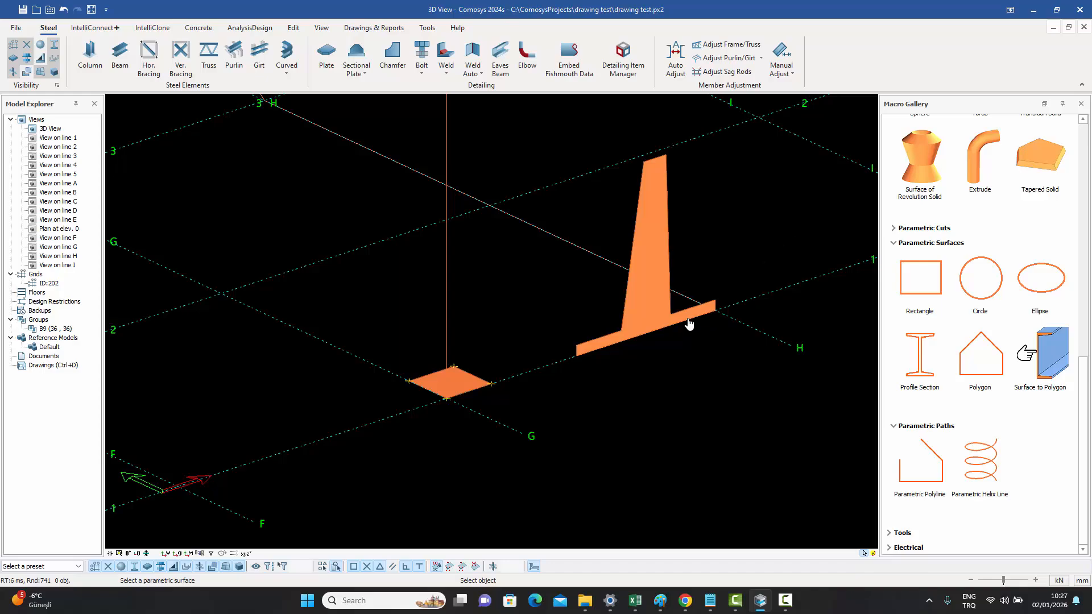
left_click(465, 385)
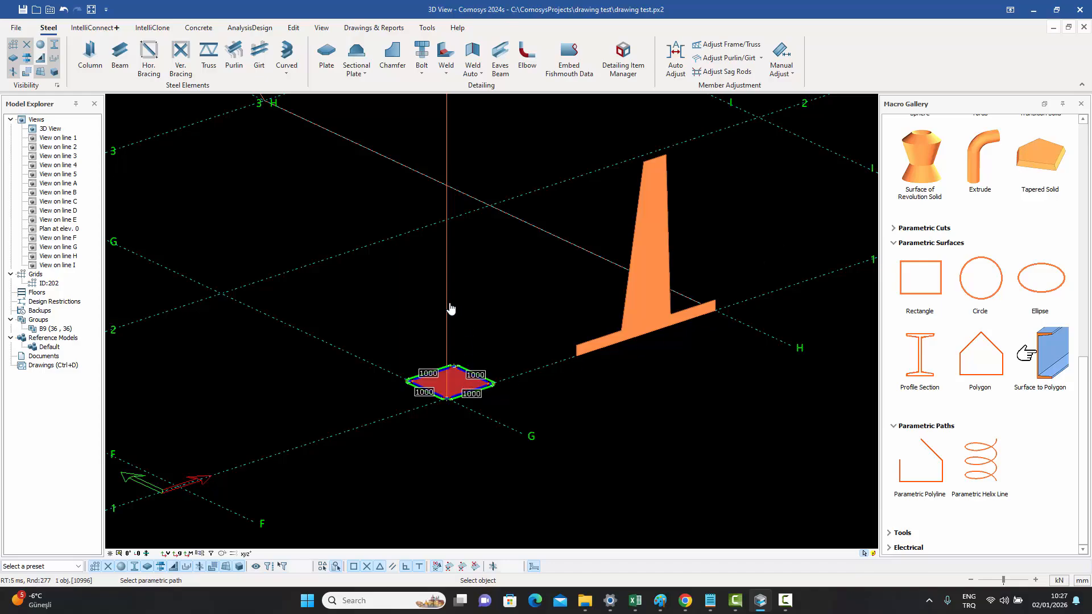
scroll(448, 311, "down", 5)
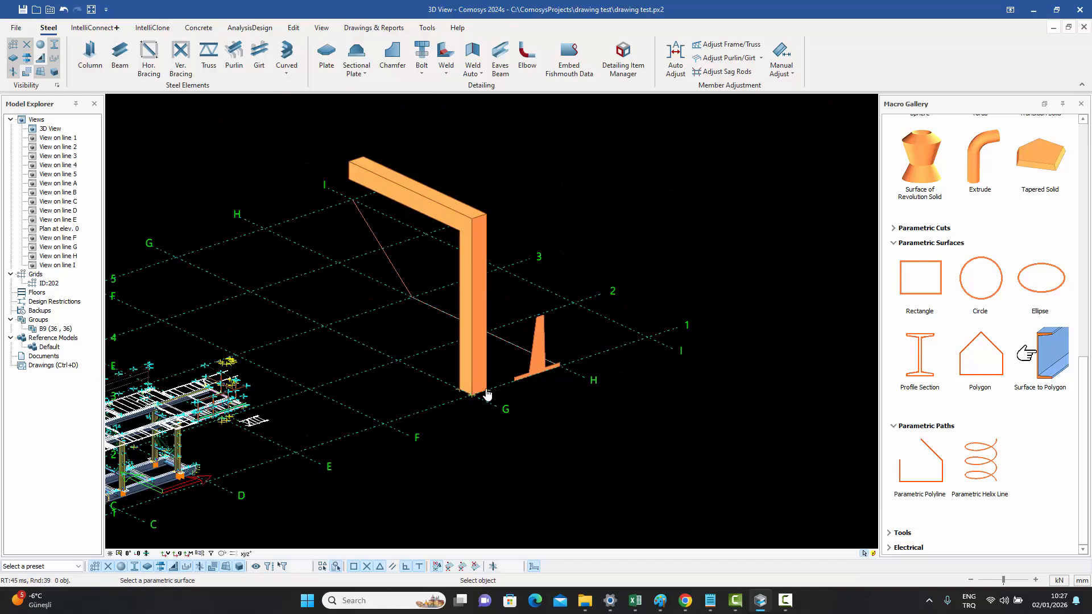
key("Escape")
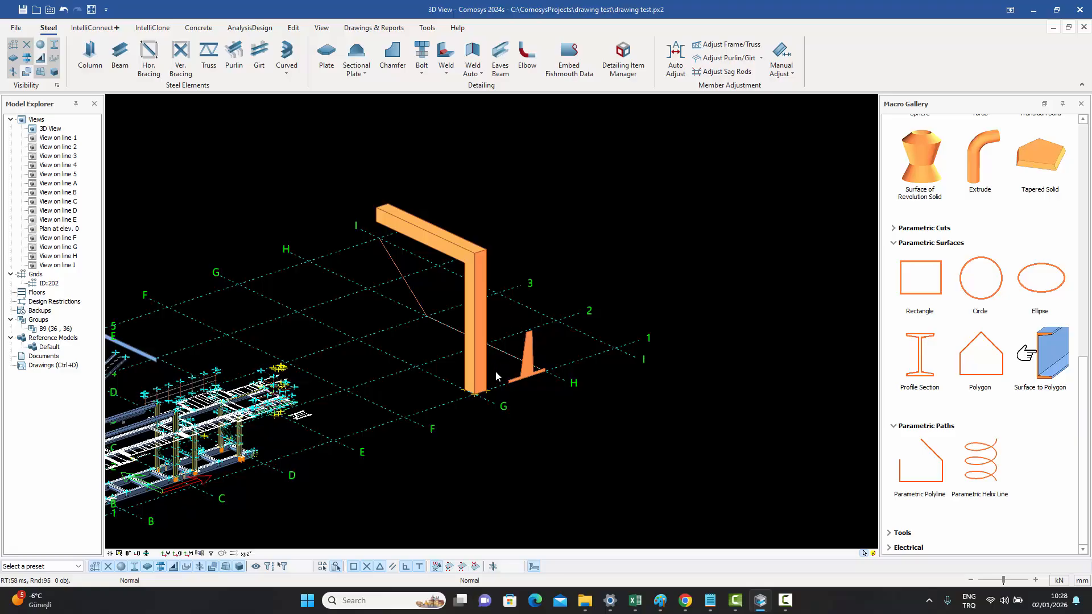
scroll(493, 362, "up", 2)
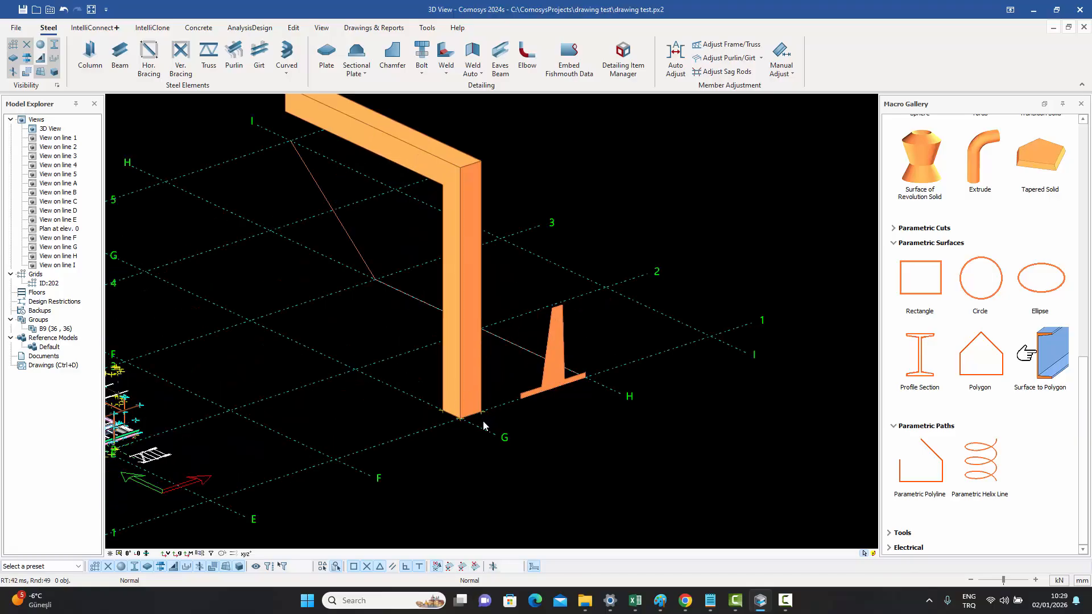
scroll(581, 389, "up", 2)
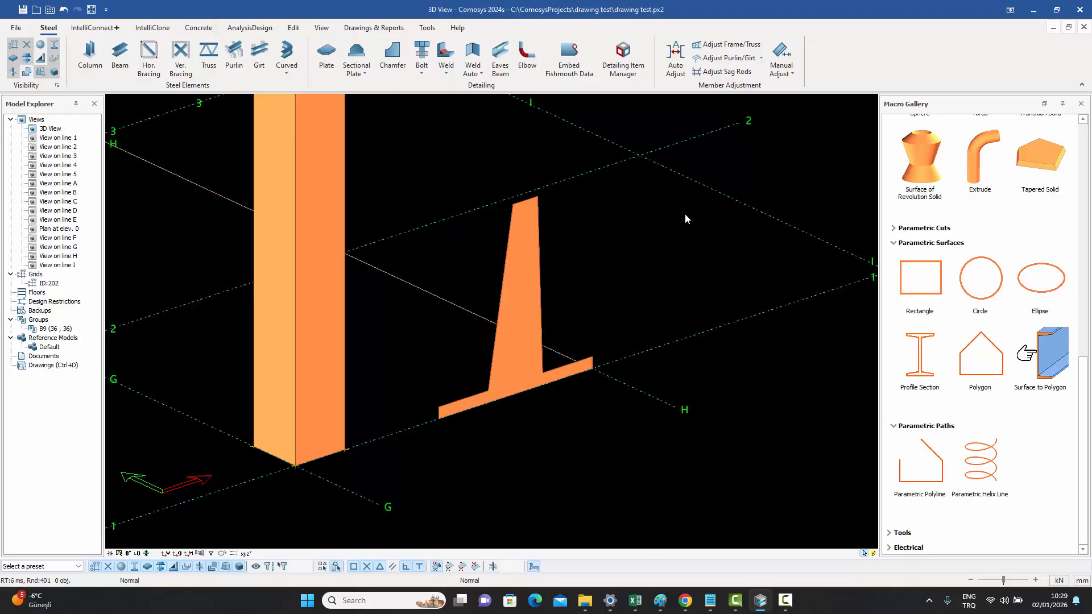
scroll(635, 244, "down", 3)
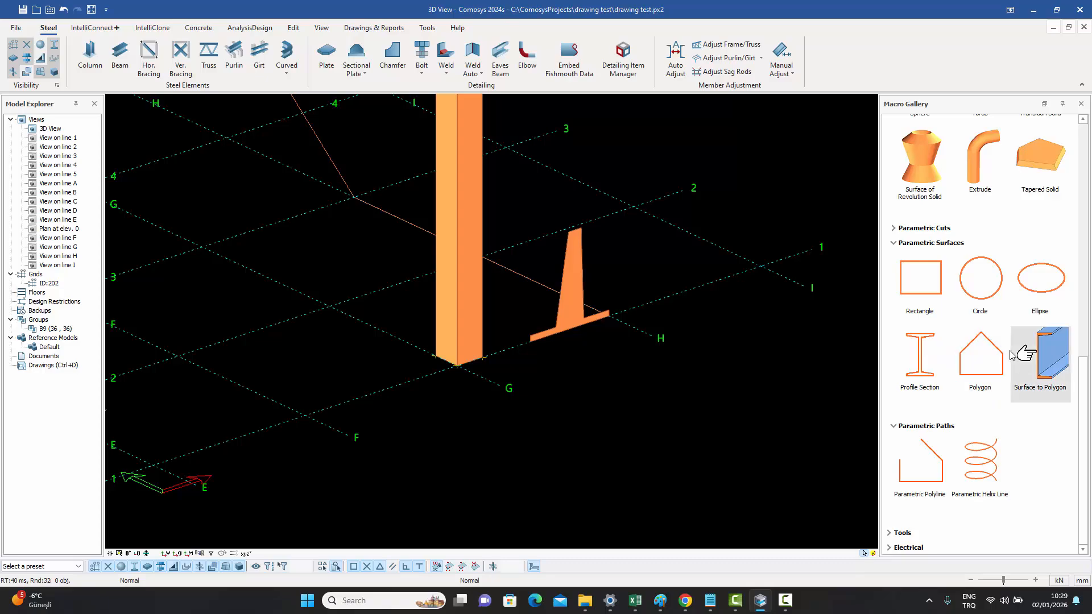
scroll(555, 401, "down", 3)
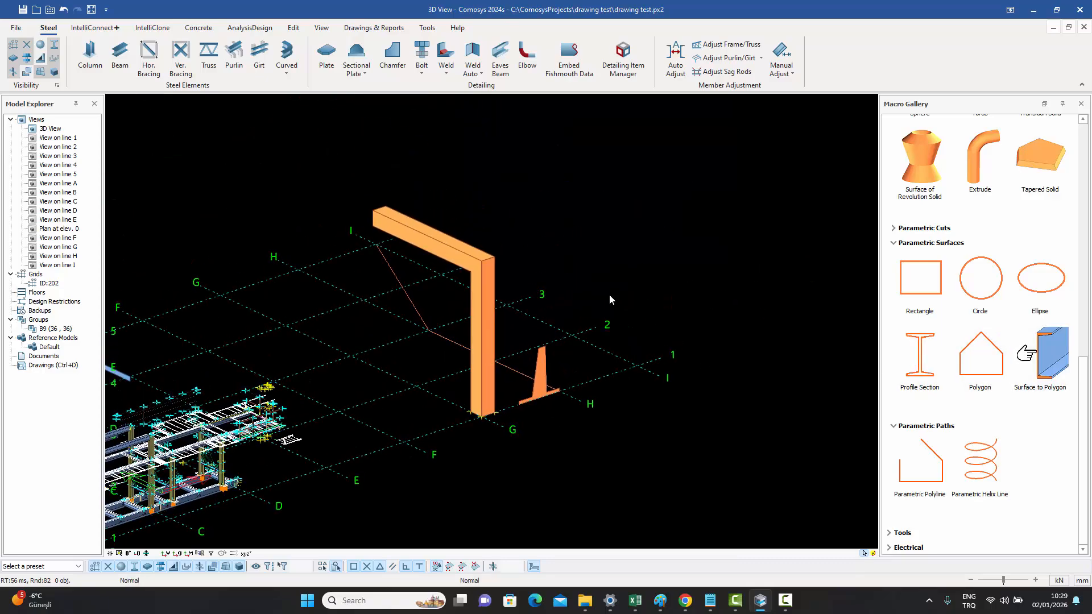
key("ctrl+z")
scroll(488, 388, "up", 3)
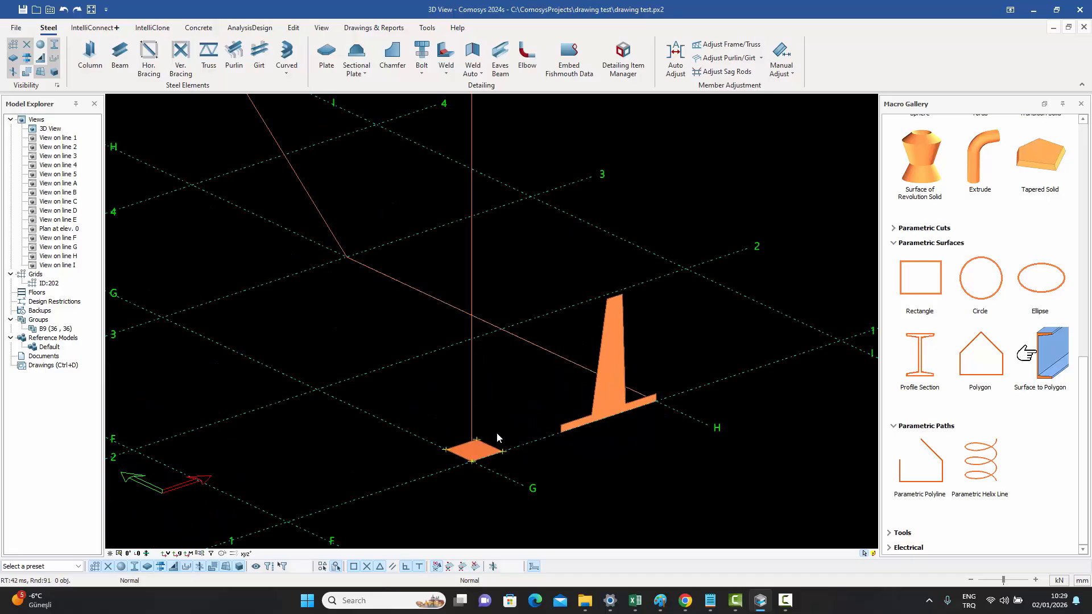
middle_click_drag(508, 400, 527, 323)
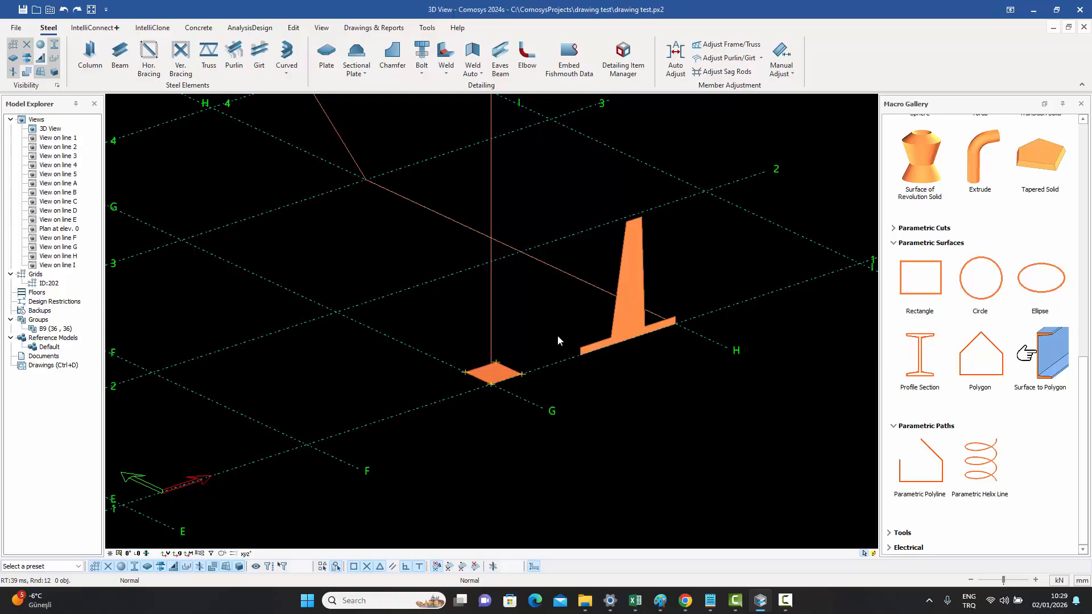
double_click(504, 377)
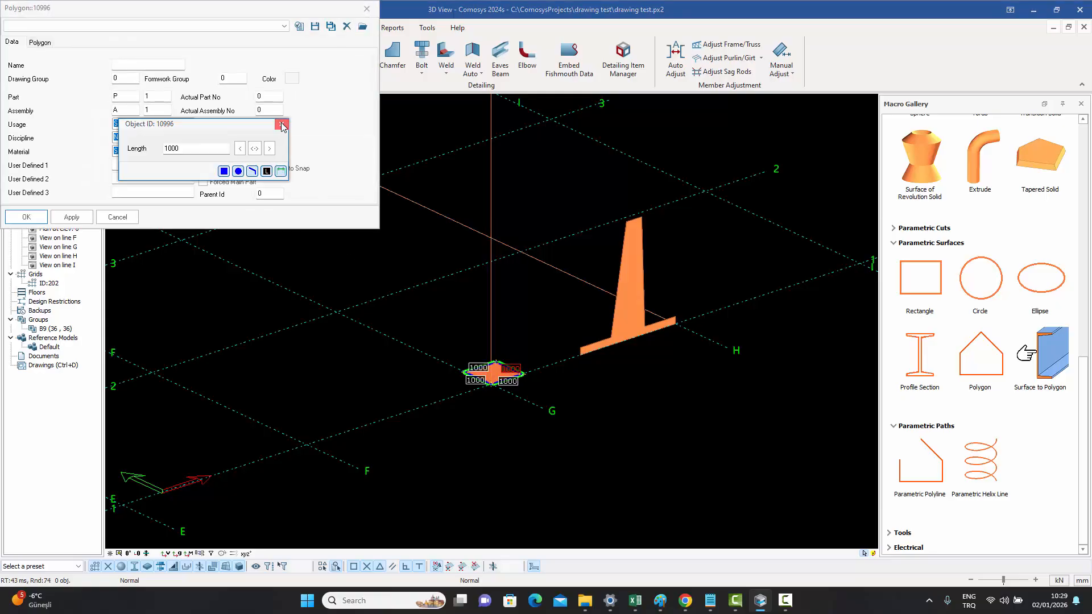
left_click(279, 122)
left_click_drag(161, 10, 251, 29)
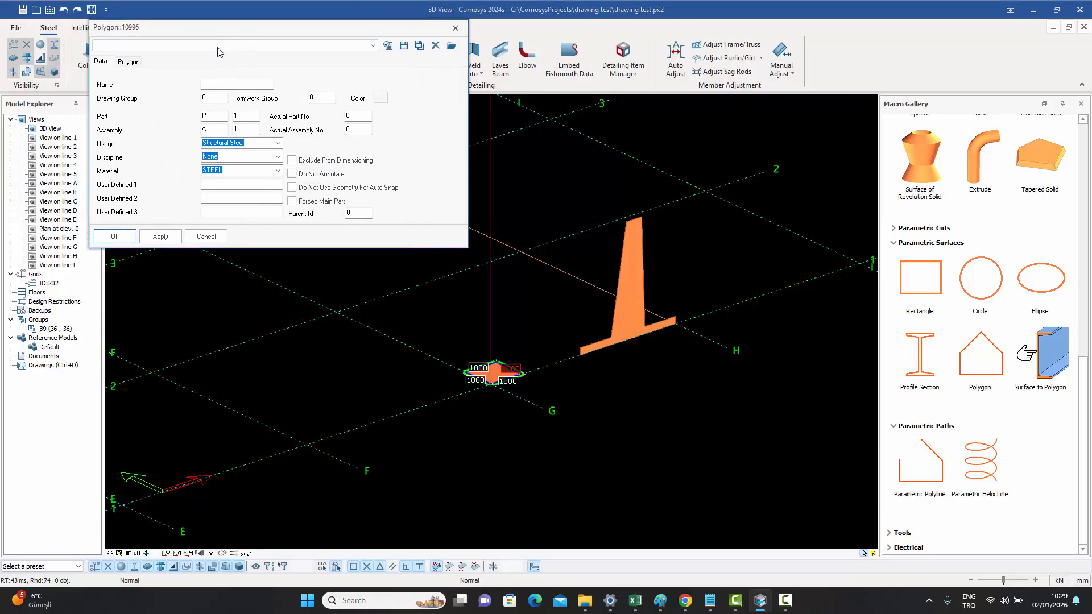
left_click(130, 62)
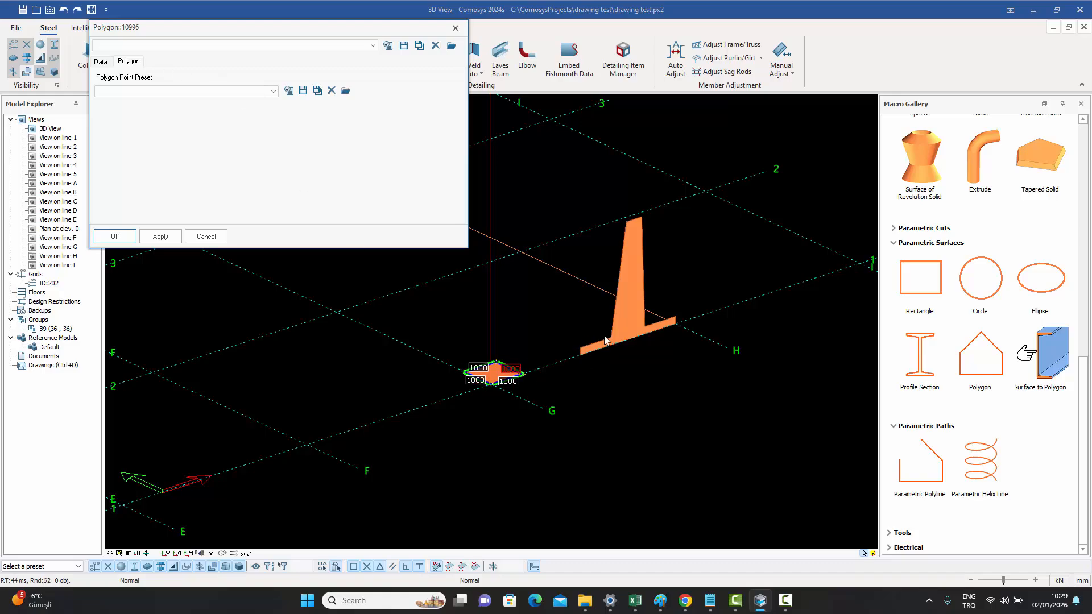
left_click(273, 92)
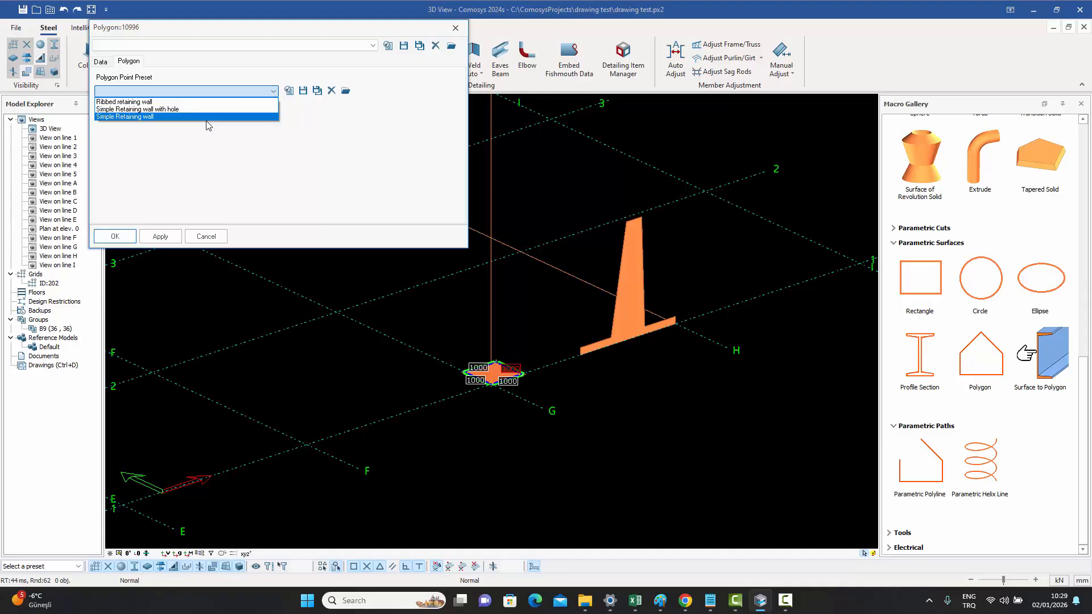
left_click(205, 237)
left_click(206, 237)
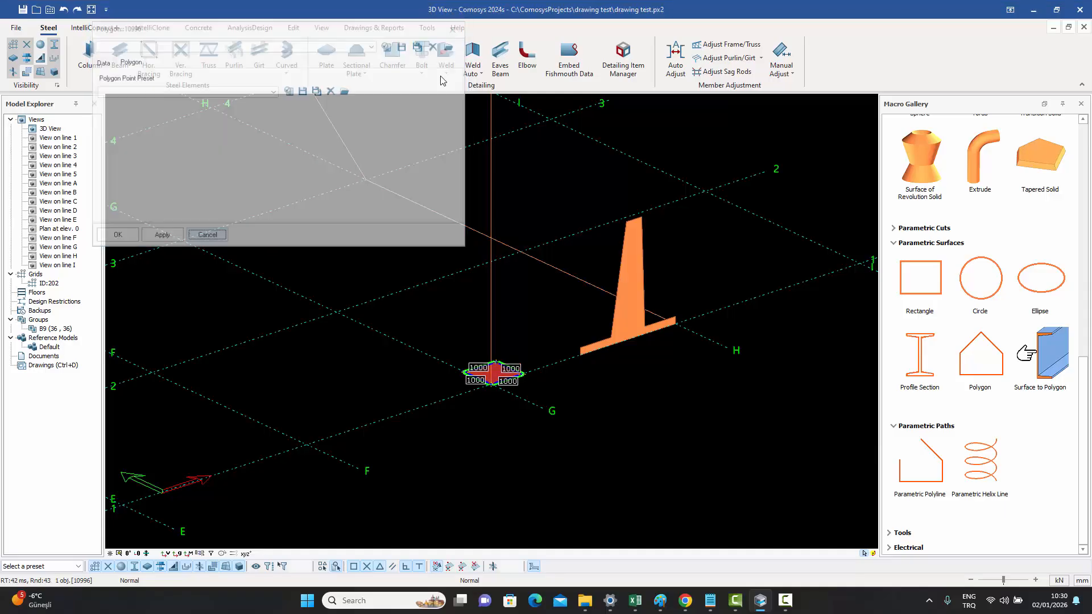
key("Escape")
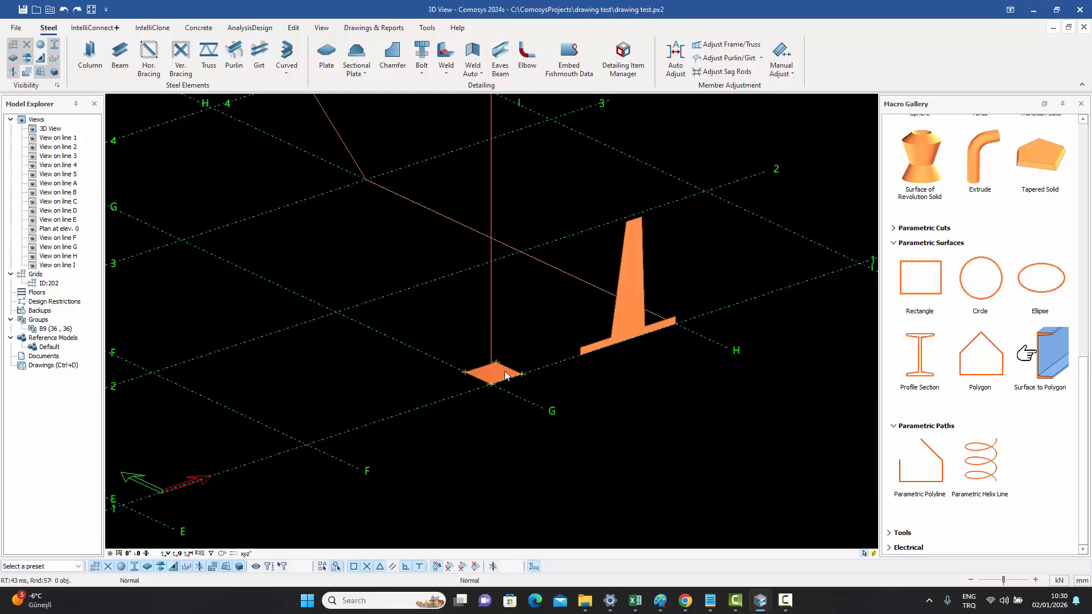
- Apply the Ribbed retaining wall point preset to the polygon surface's shape
scroll(498, 380, "up", 3)
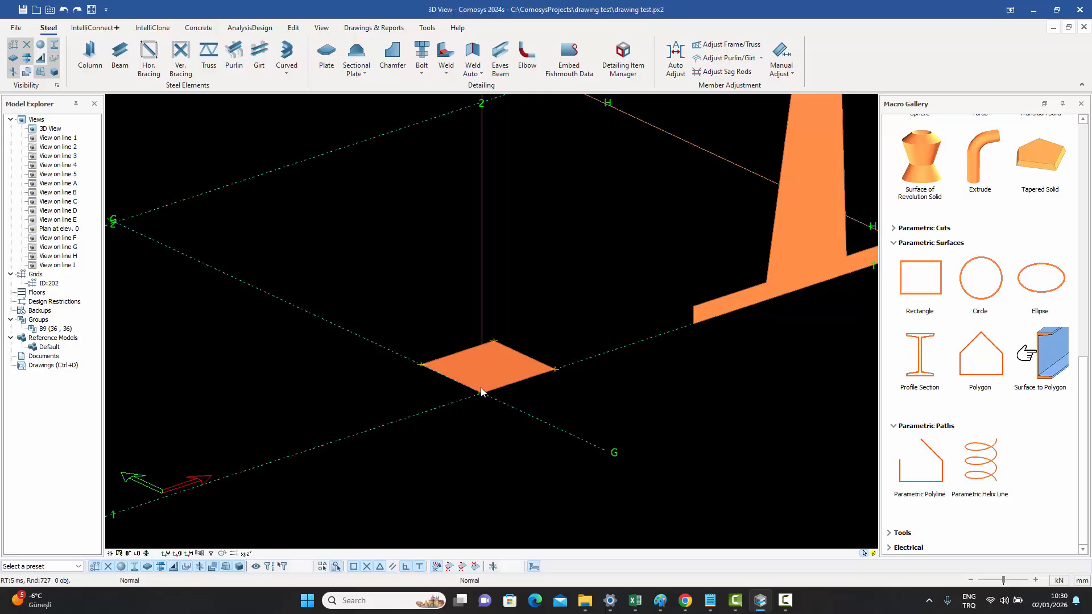
double_click(533, 369)
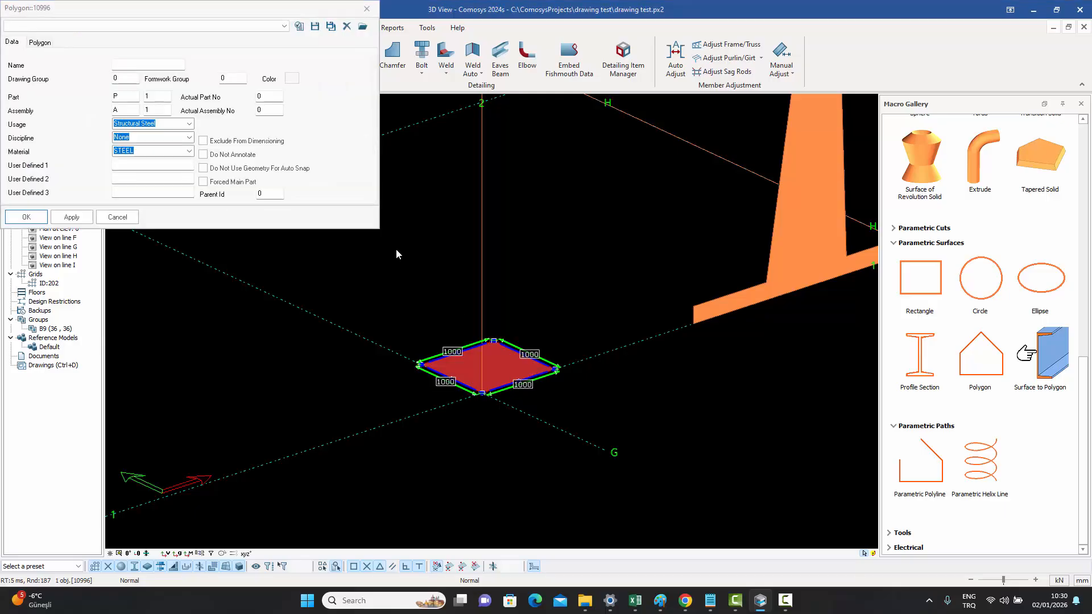
left_click(41, 43)
left_click(66, 71)
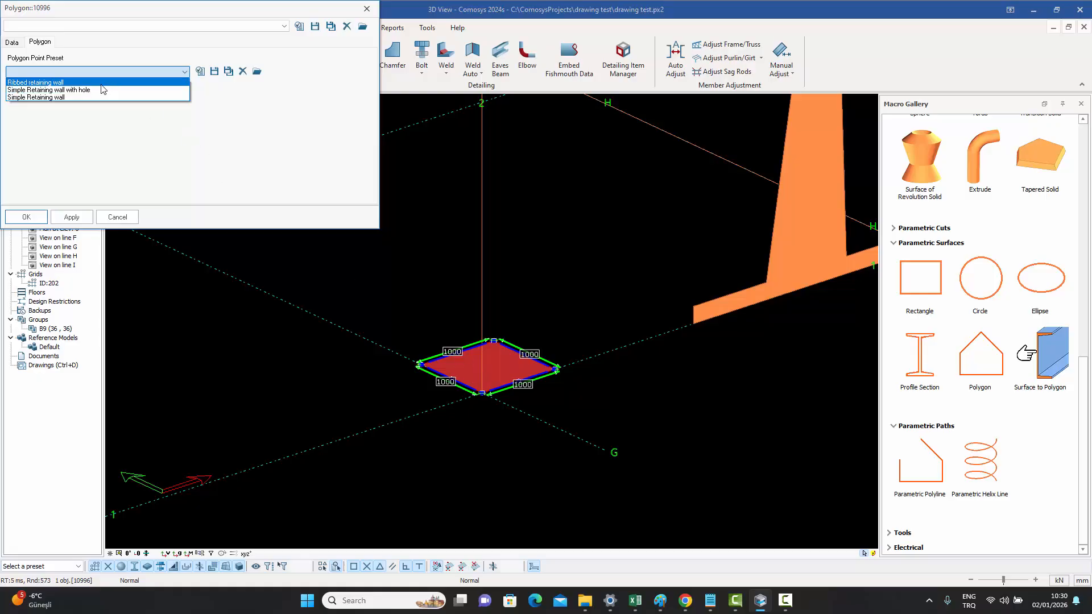
left_click(55, 83)
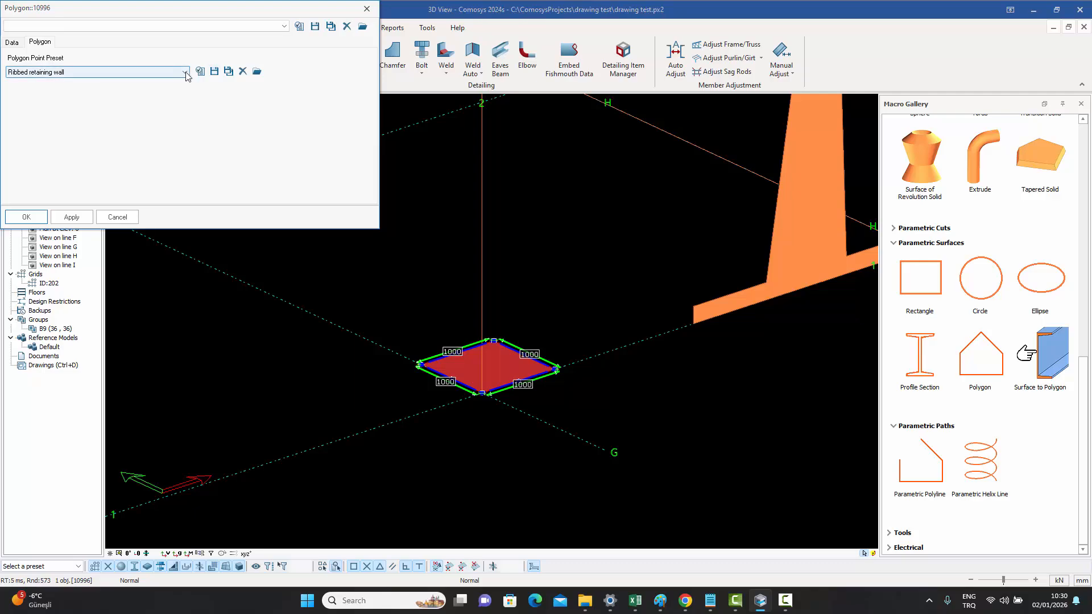
left_click(200, 71)
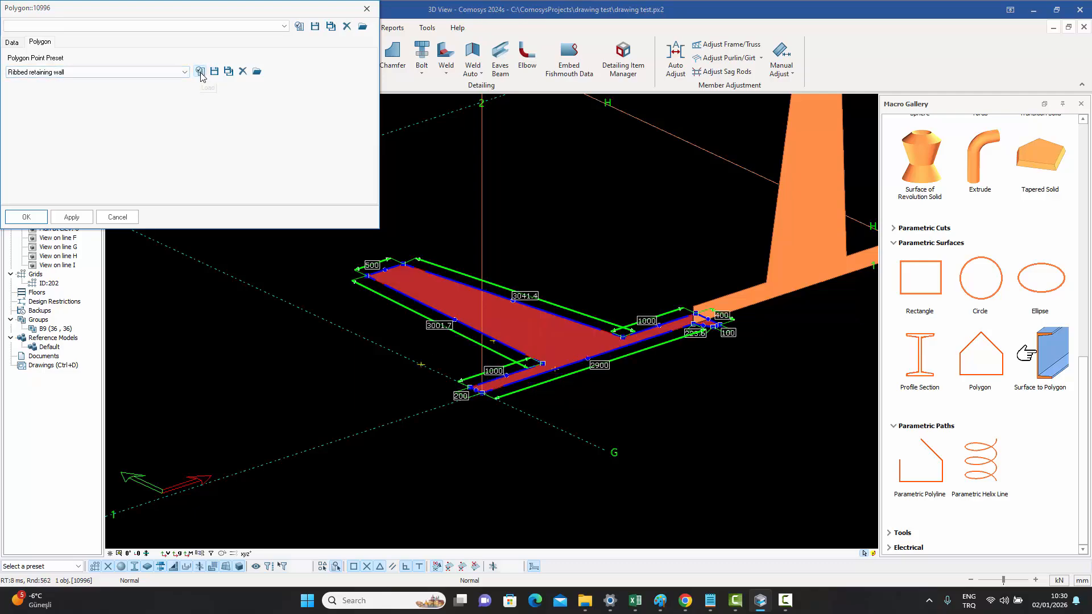
left_click(367, 10)
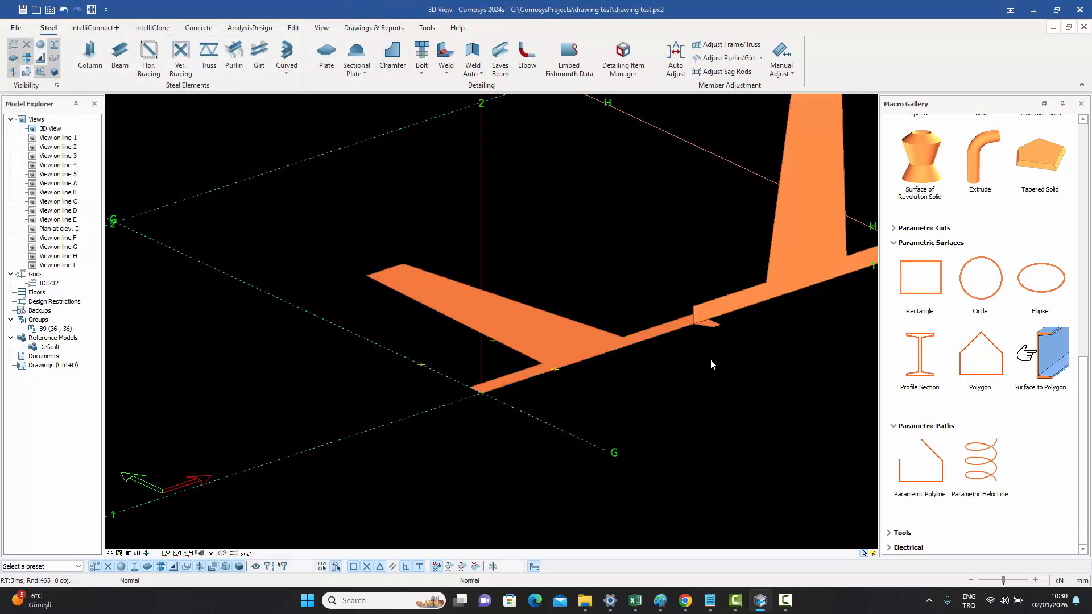
- Apply the Simple Retaining wall point preset to the polygon surface
scroll(713, 347, "up", 5)
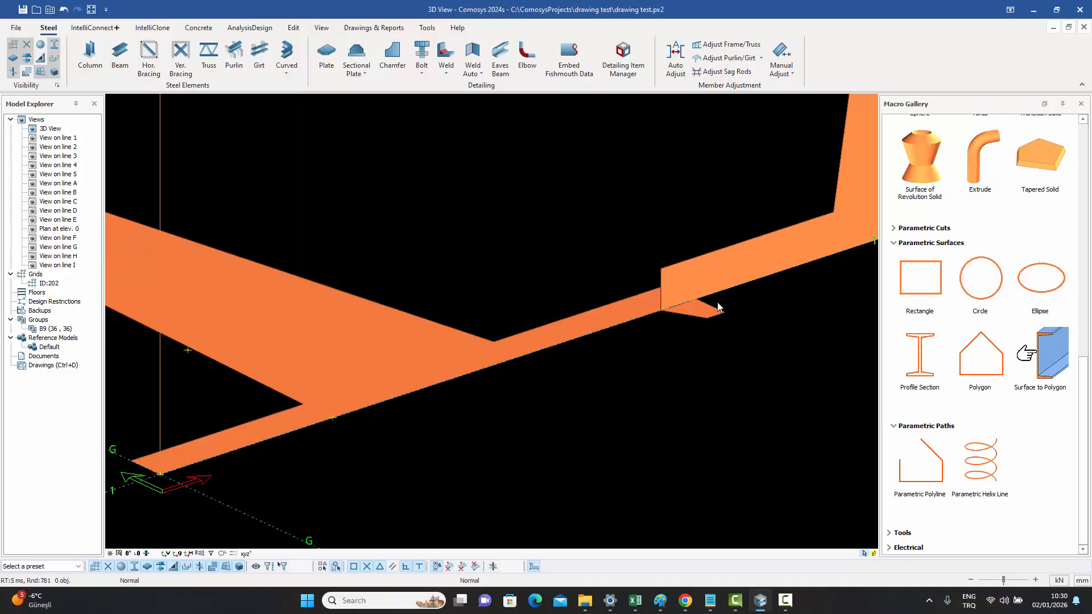
scroll(512, 296, "down", 6)
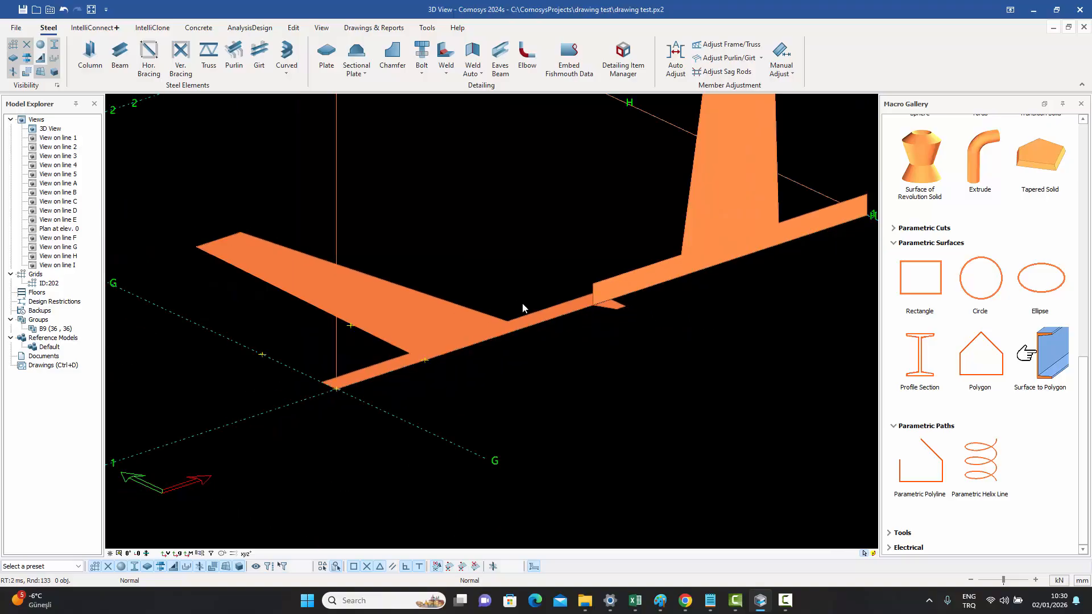
double_click(459, 311)
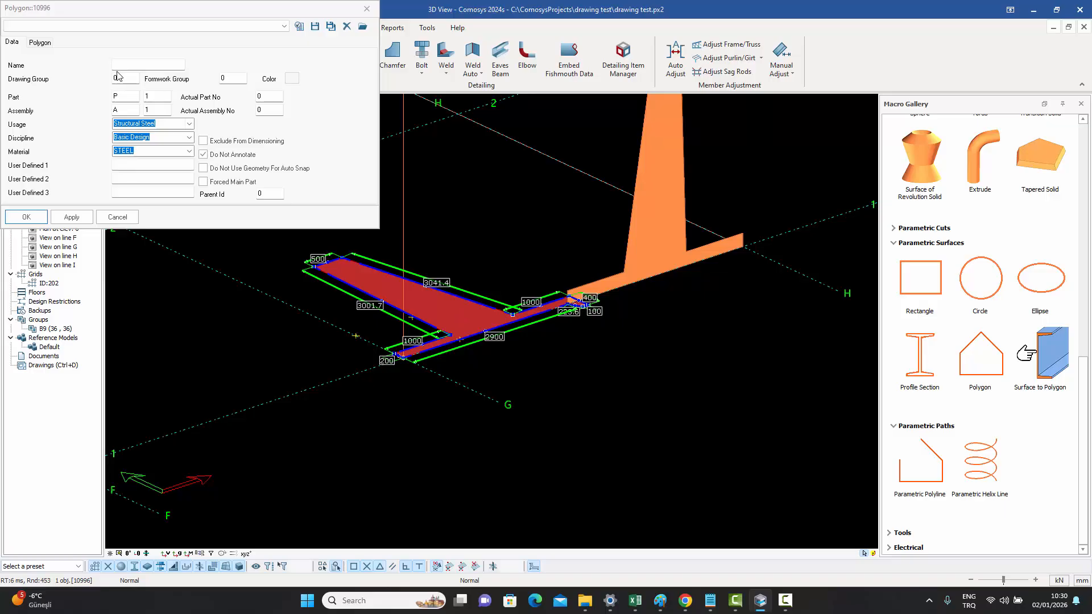
left_click(39, 42)
left_click(67, 73)
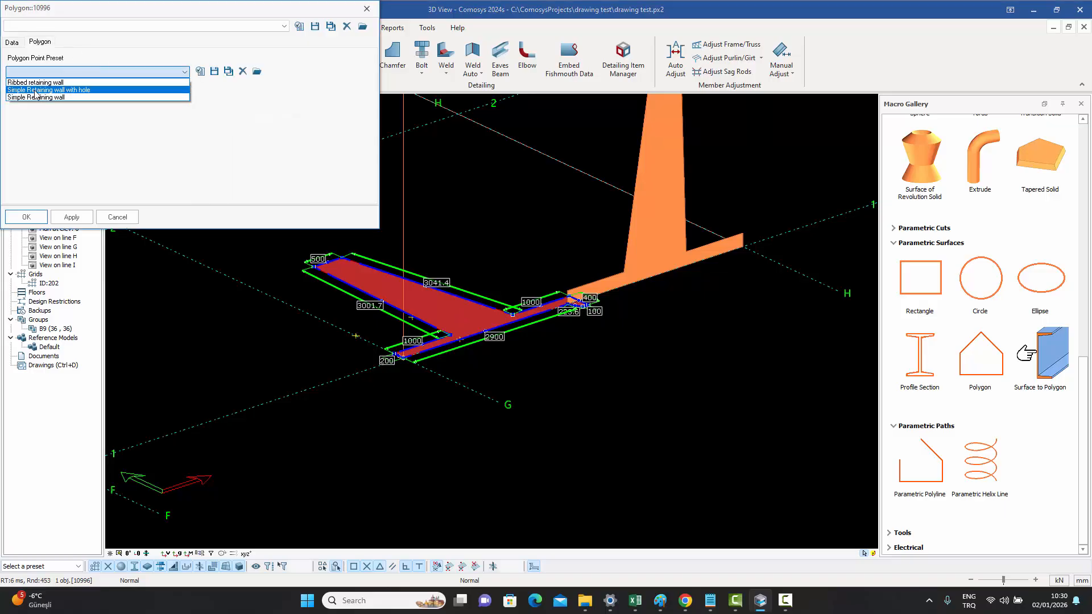
left_click(51, 97)
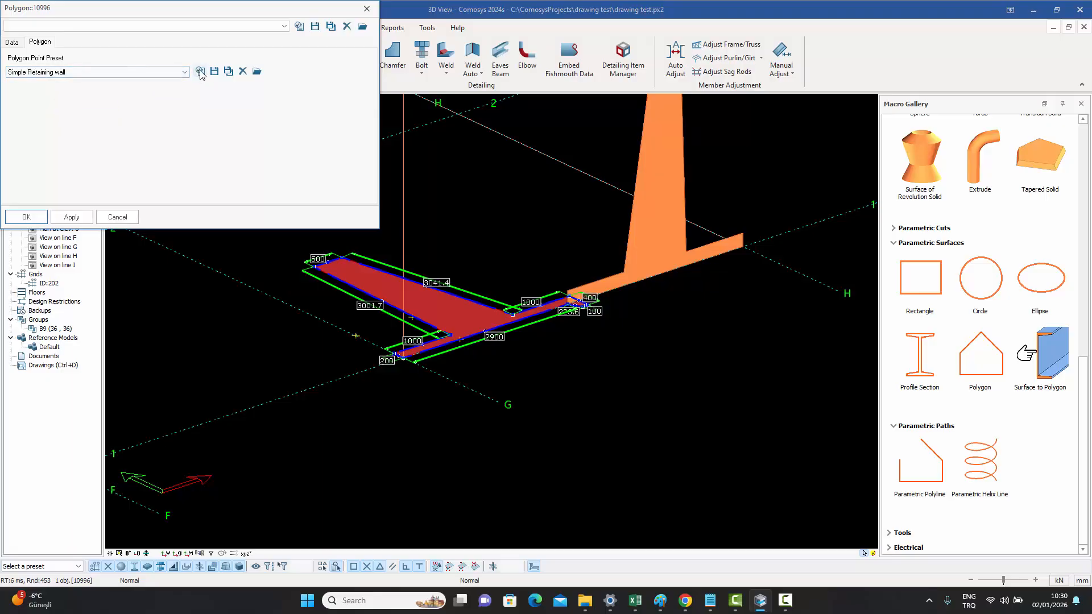
left_click(200, 71)
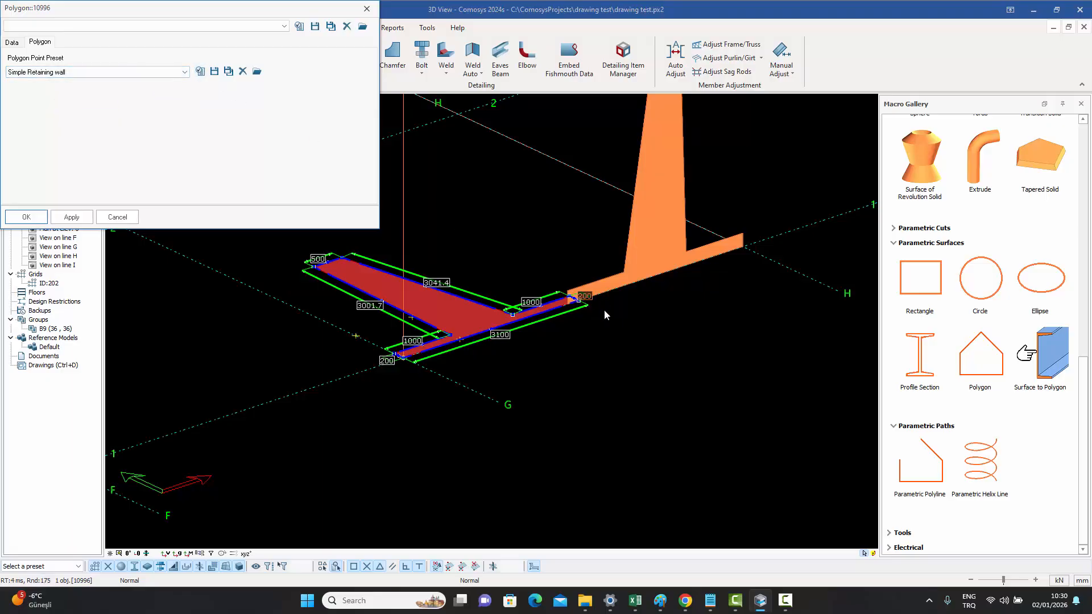
- Apply the Simple Retaining wall with hole point preset to the polygon surface and close the dialog
left_click(128, 72)
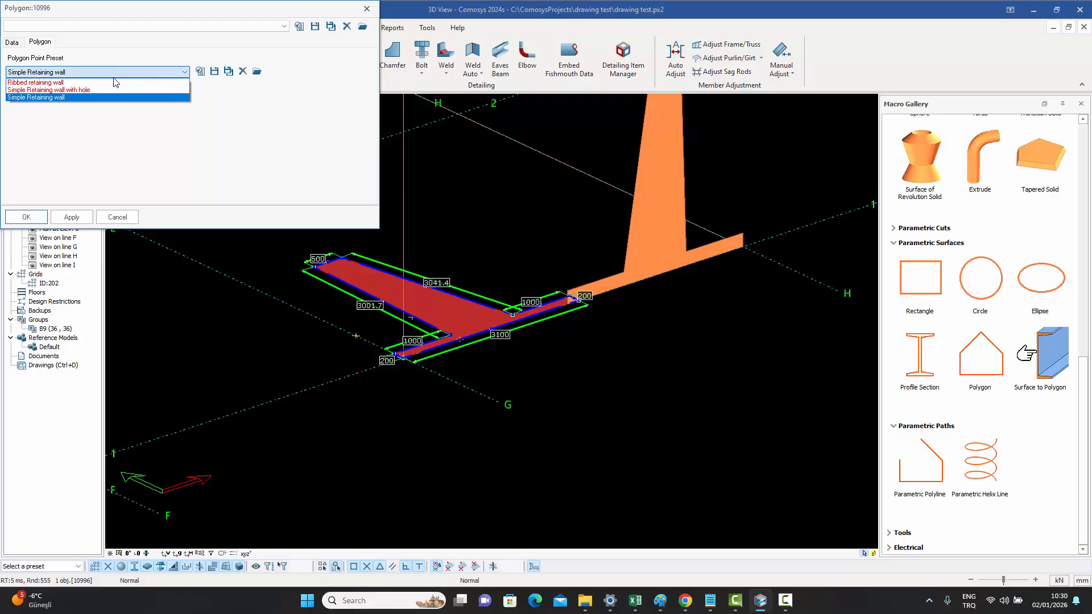
left_click(92, 90)
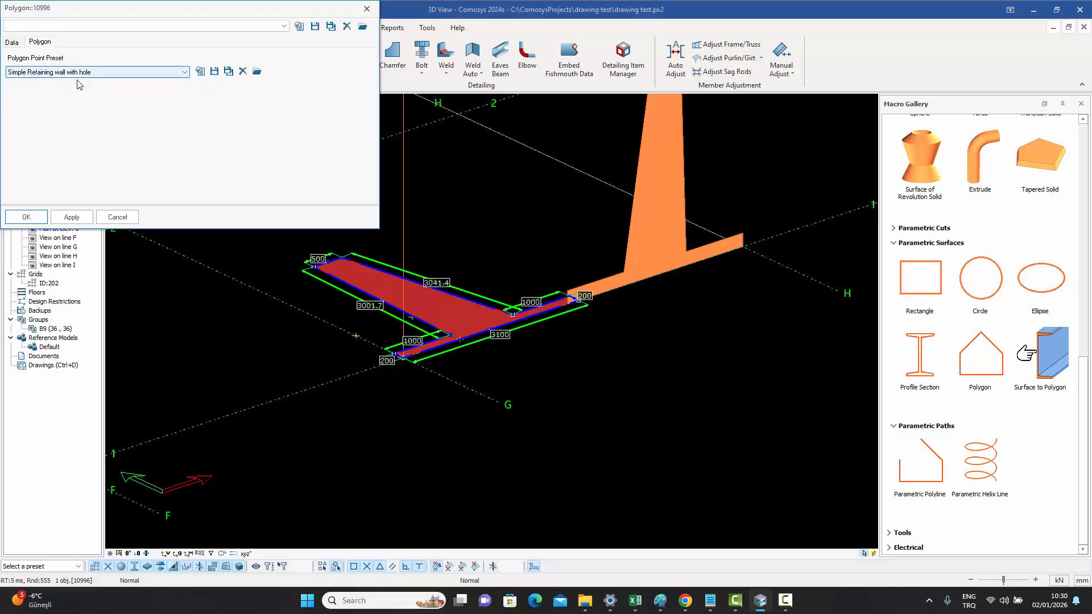
left_click(201, 72)
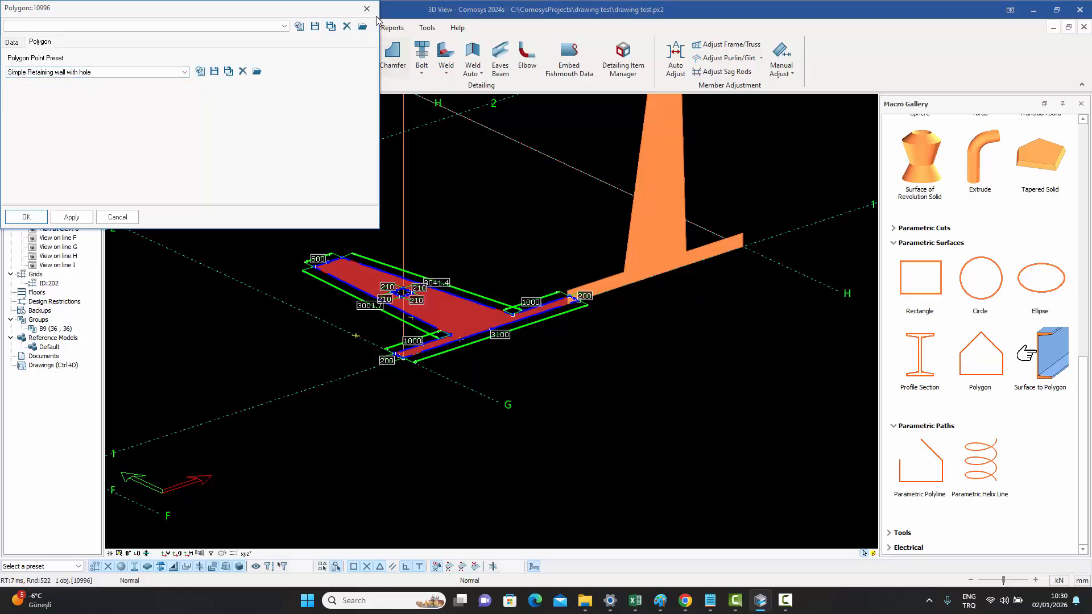
left_click(367, 9)
- Zoom in and out to examine the hole in the retaining wall surface
scroll(440, 275, "up", 3)
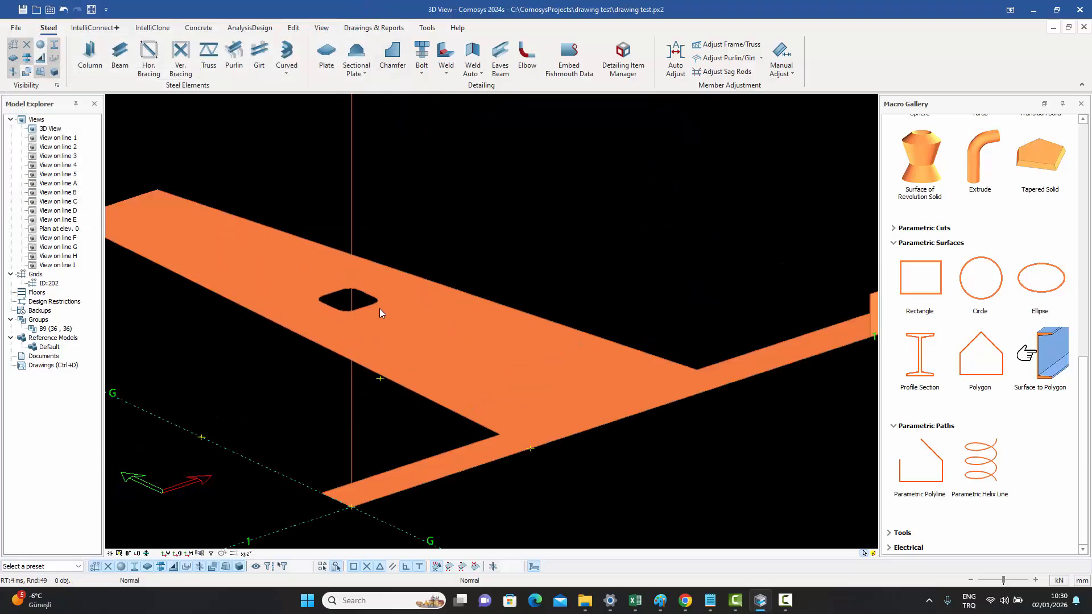
scroll(386, 302, "down", 4)
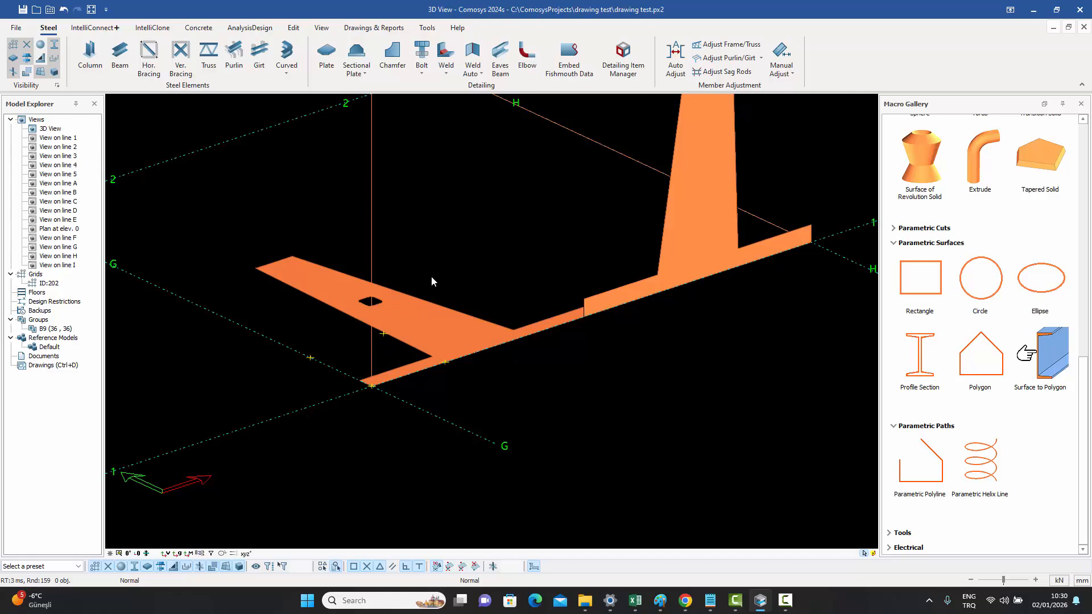
left_click(447, 326)
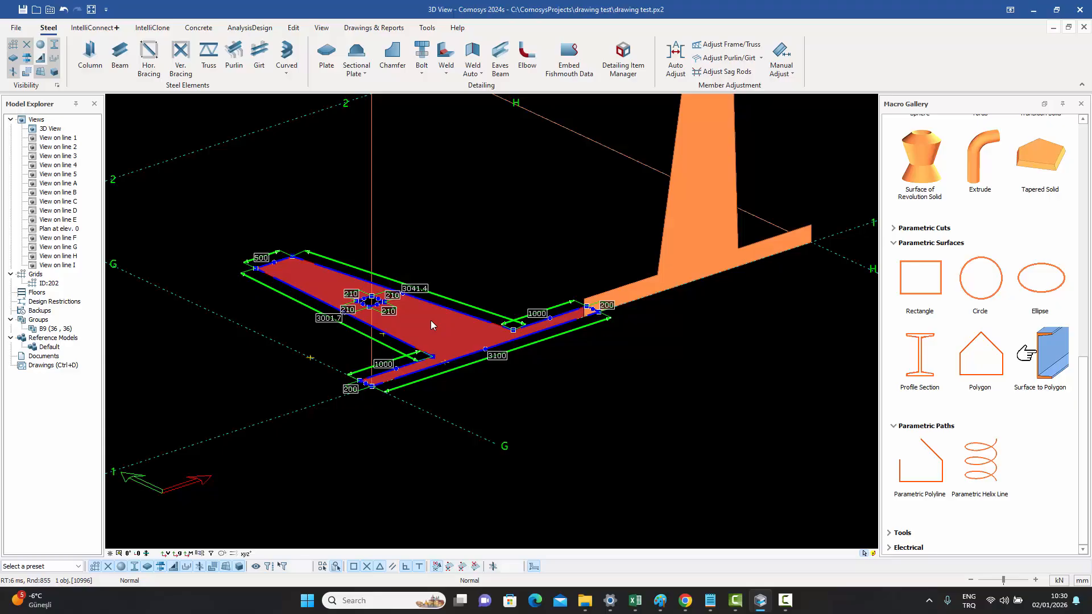
left_click(457, 222)
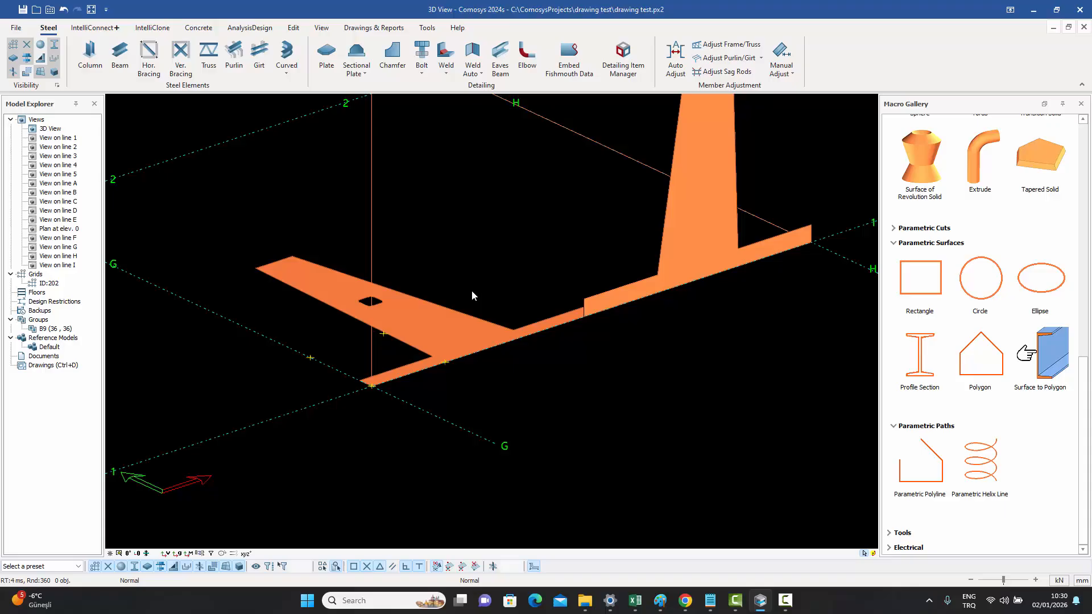
- Switch the polygon surface back to the Simple Retaining wall point preset
double_click(445, 334)
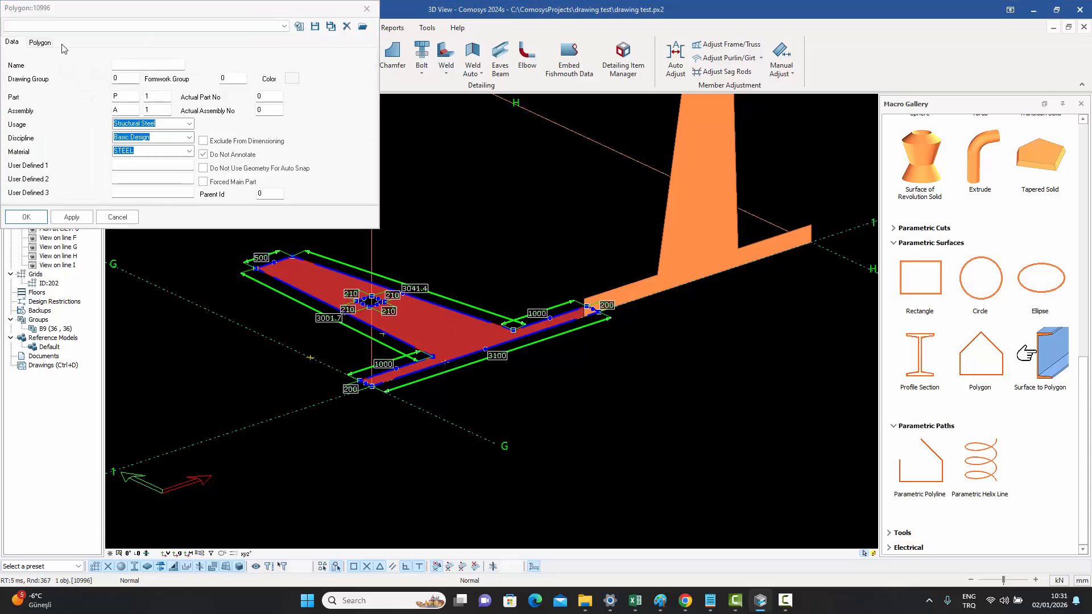
left_click(41, 43)
left_click(67, 71)
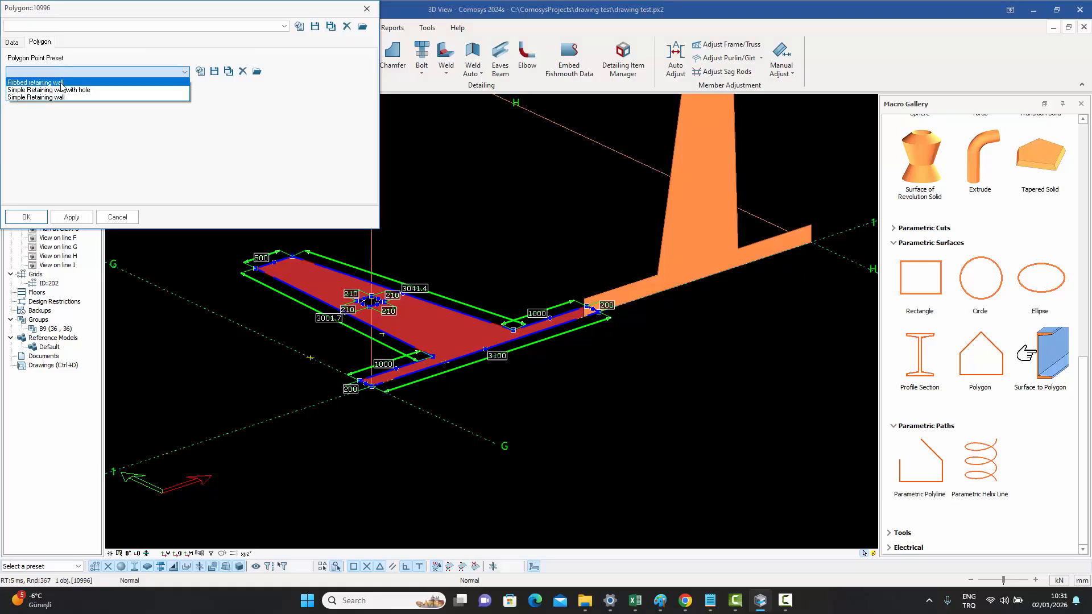
left_click(59, 96)
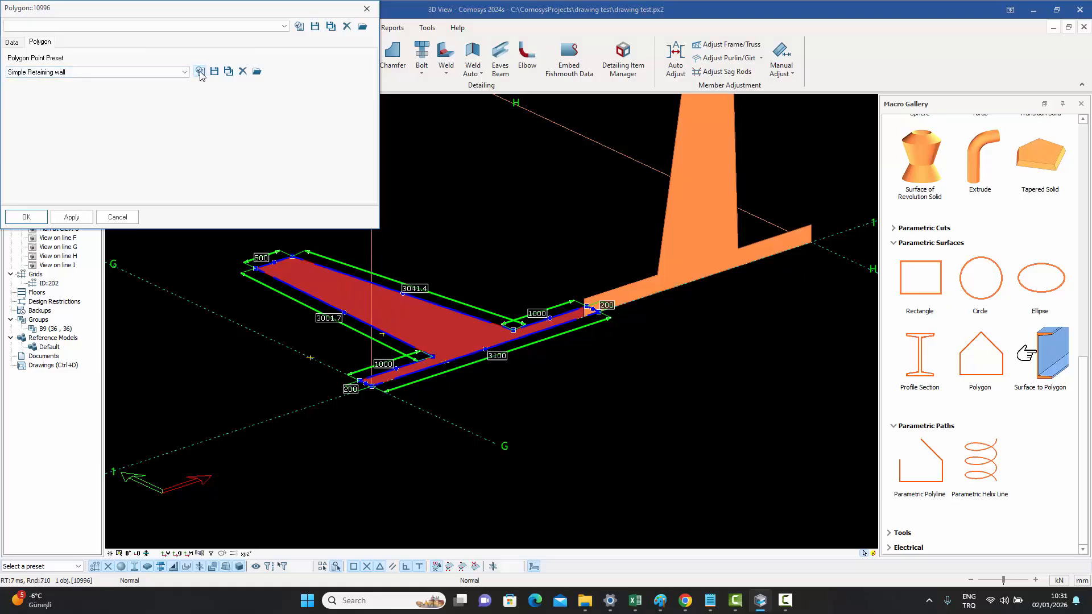
left_click(26, 216)
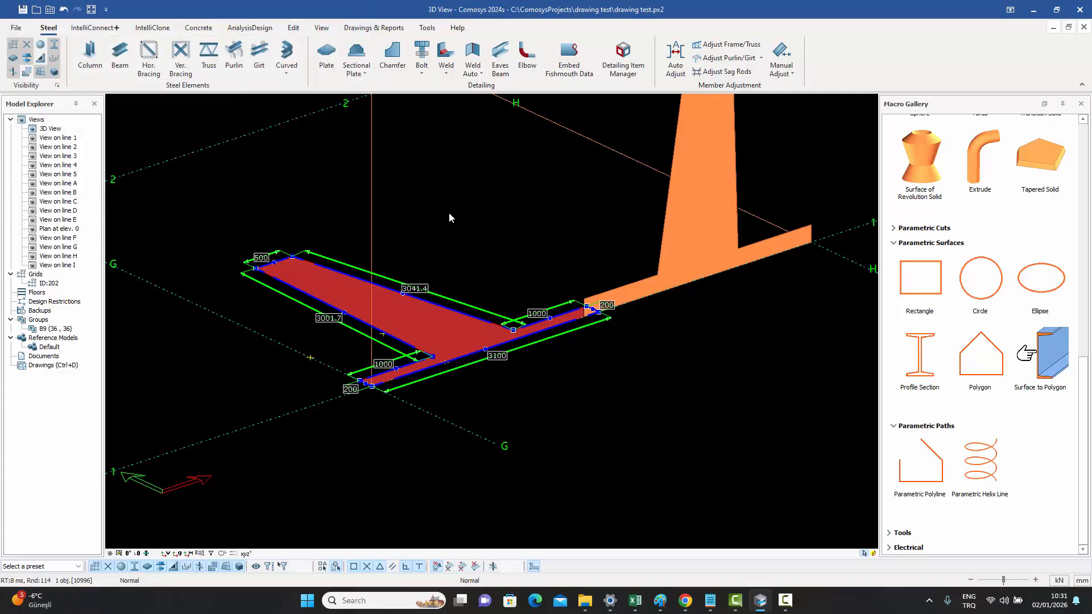
left_click(436, 328)
scroll(418, 386, "up", 4)
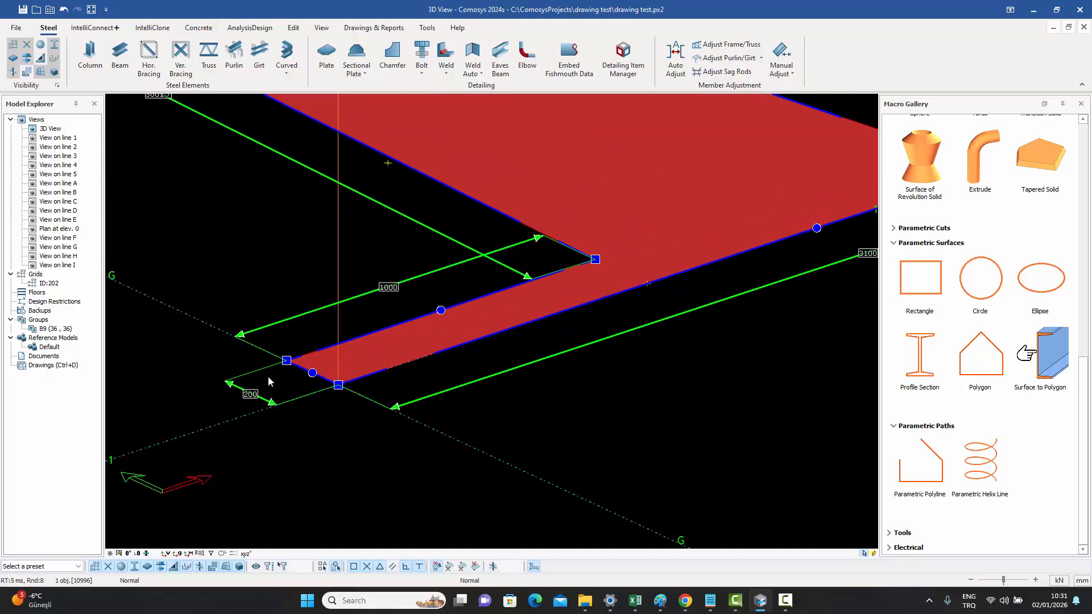
scroll(270, 376, "down", 3)
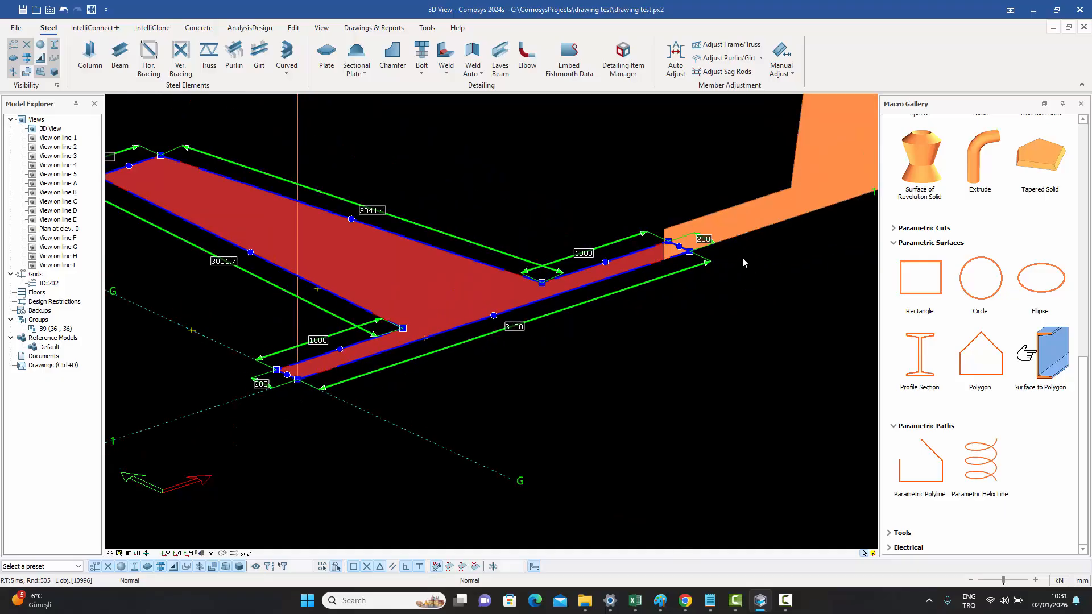
scroll(680, 257, "up", 3)
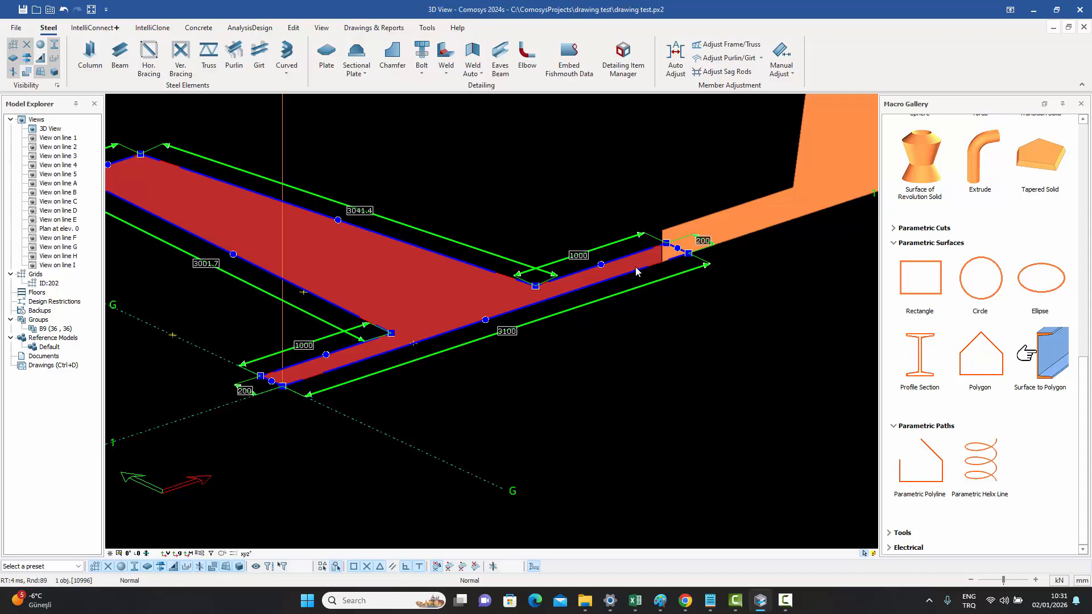
left_click(575, 272)
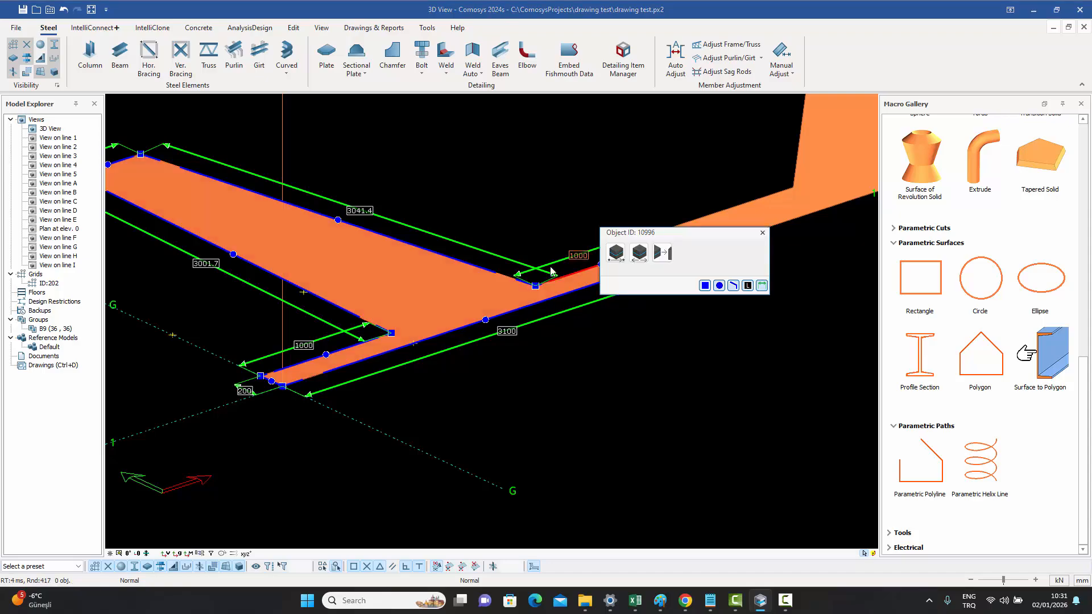
left_click(341, 346)
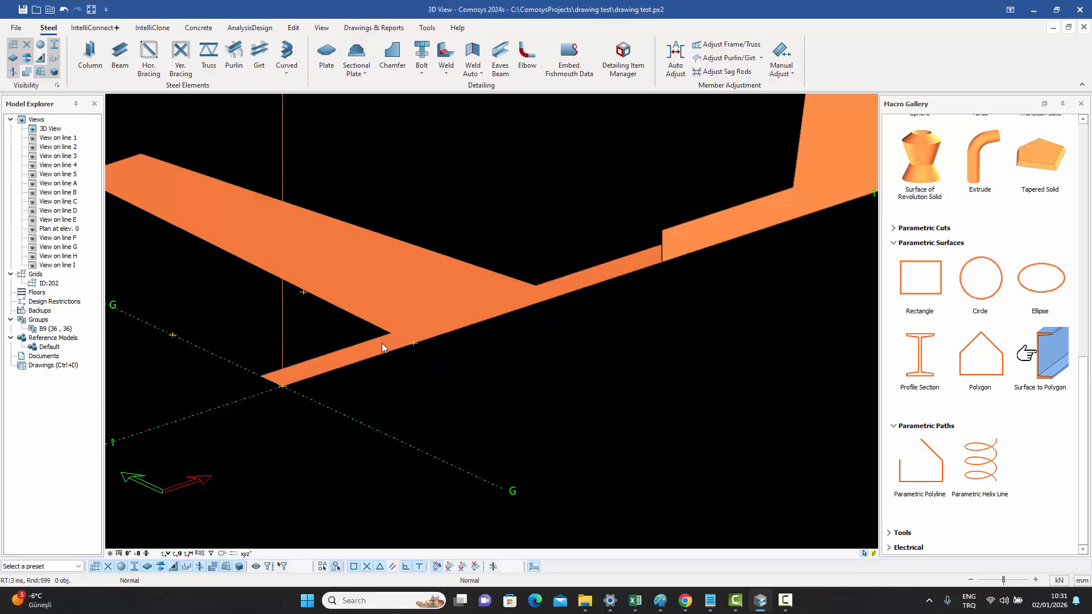
- Offset the long front edge of the polygon surface's stem by 50 mm, applying the move twice
left_click(475, 305)
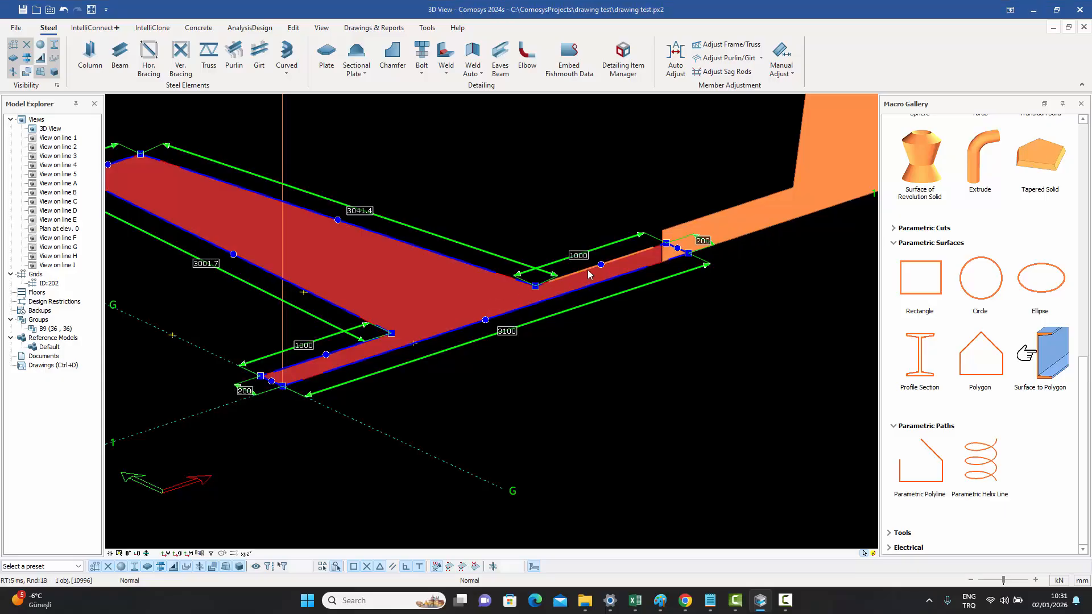
left_click(587, 268)
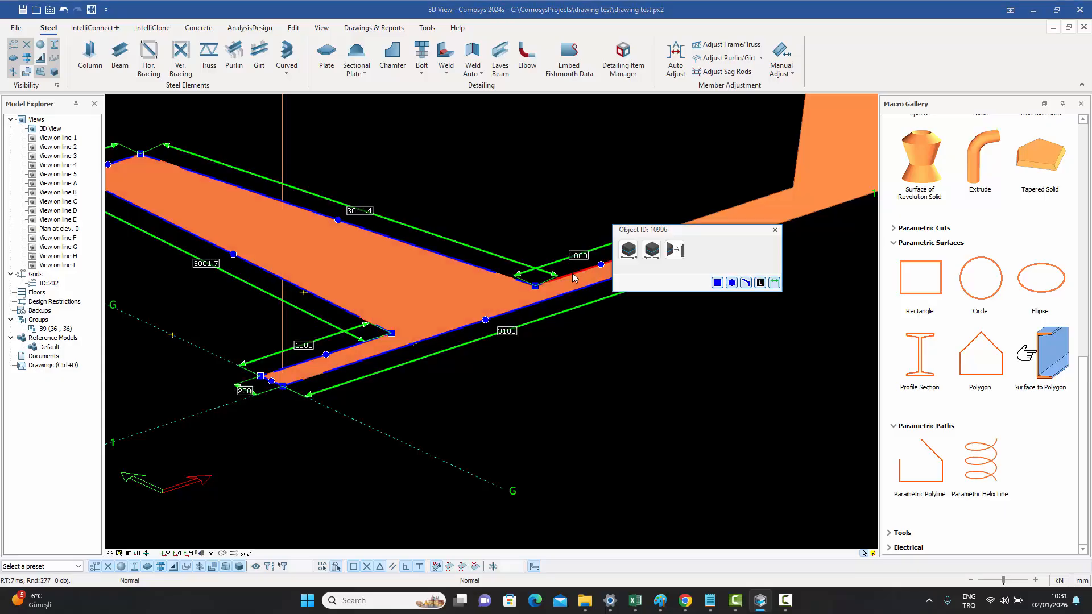
left_click(349, 344)
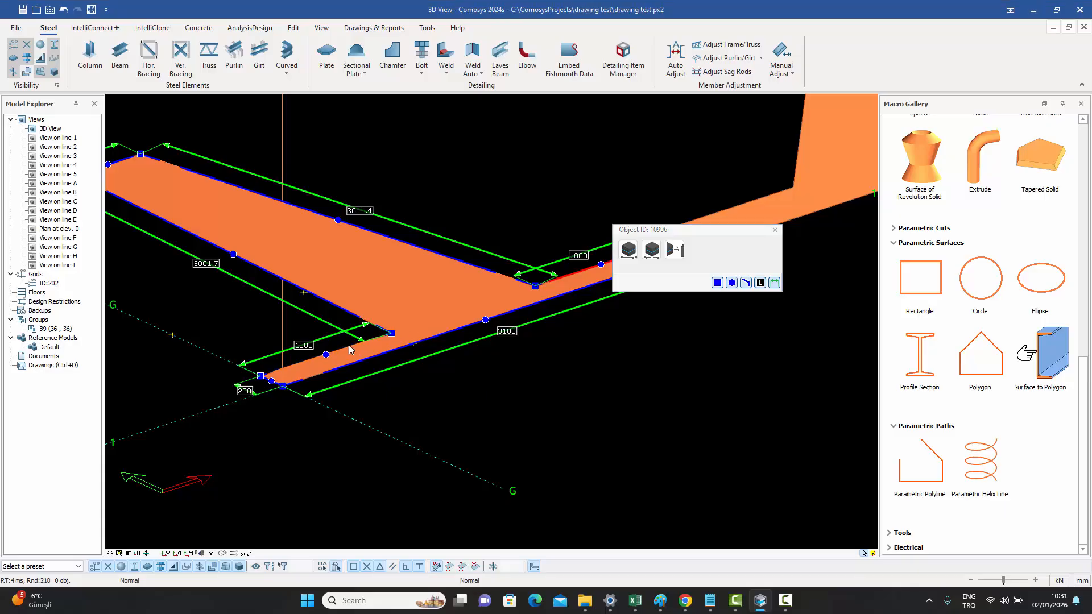
left_click(653, 253)
double_click(663, 271)
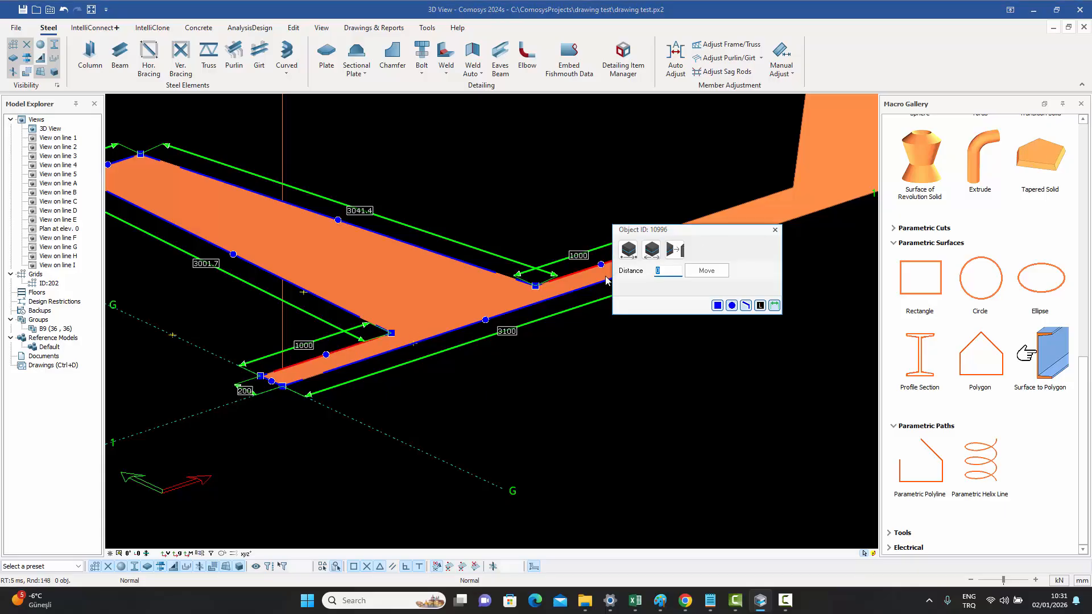
type("50")
left_click(706, 270)
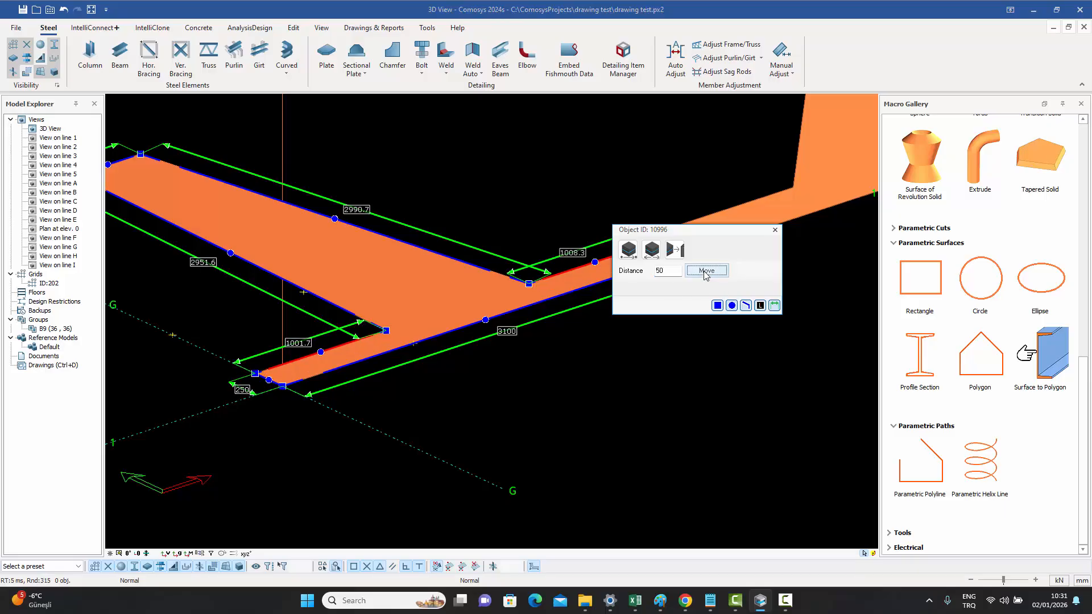
left_click(706, 271)
left_click(706, 271)
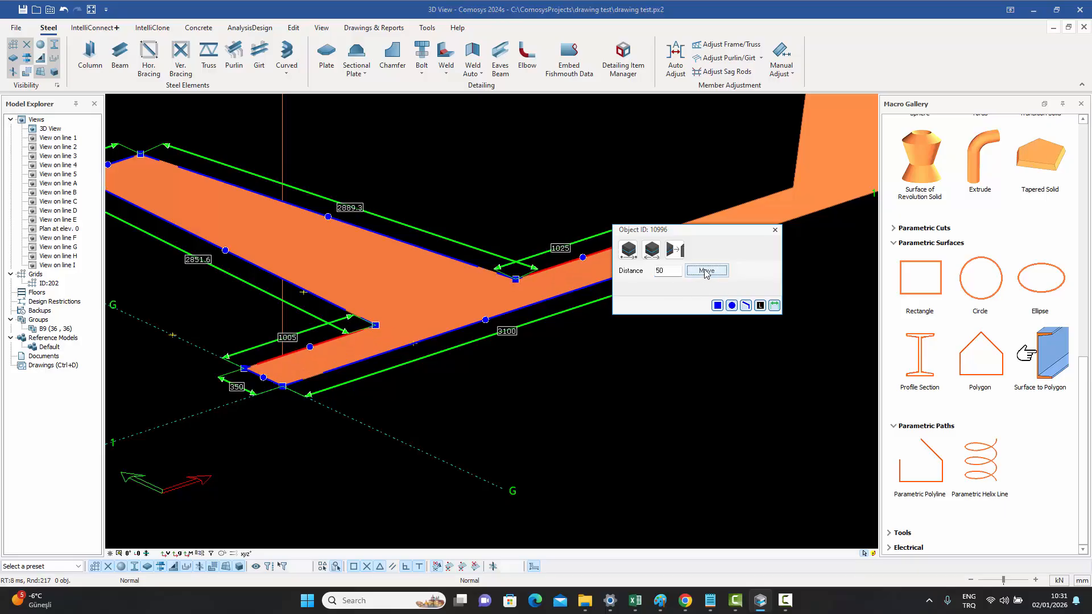
left_click(775, 229)
- Zoom out and pan around to examine the widened polygon surface
left_click(594, 194)
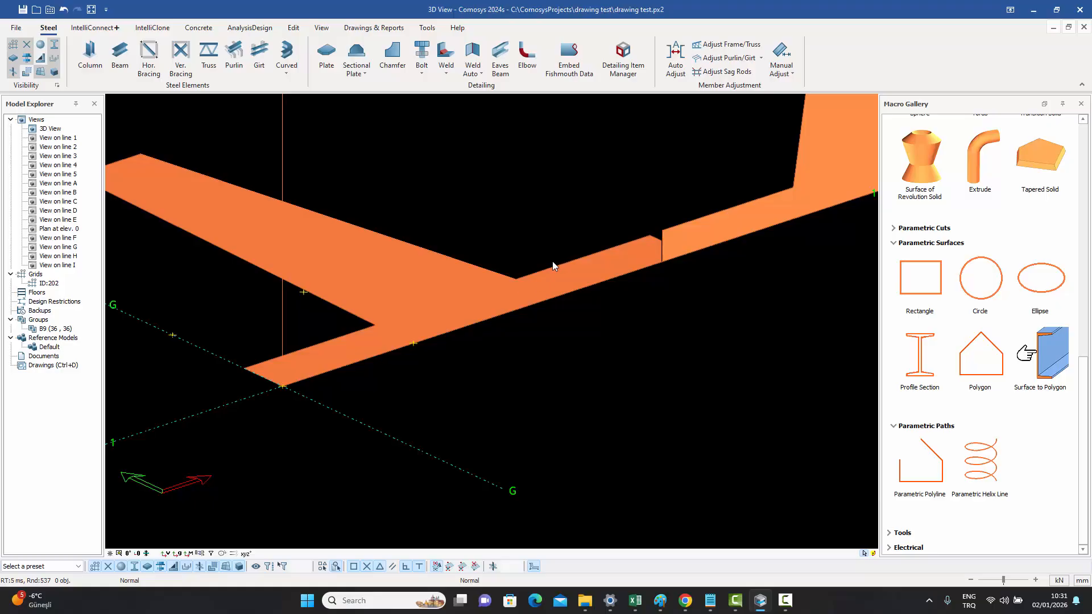
scroll(552, 262, "down", 3)
left_click(493, 276)
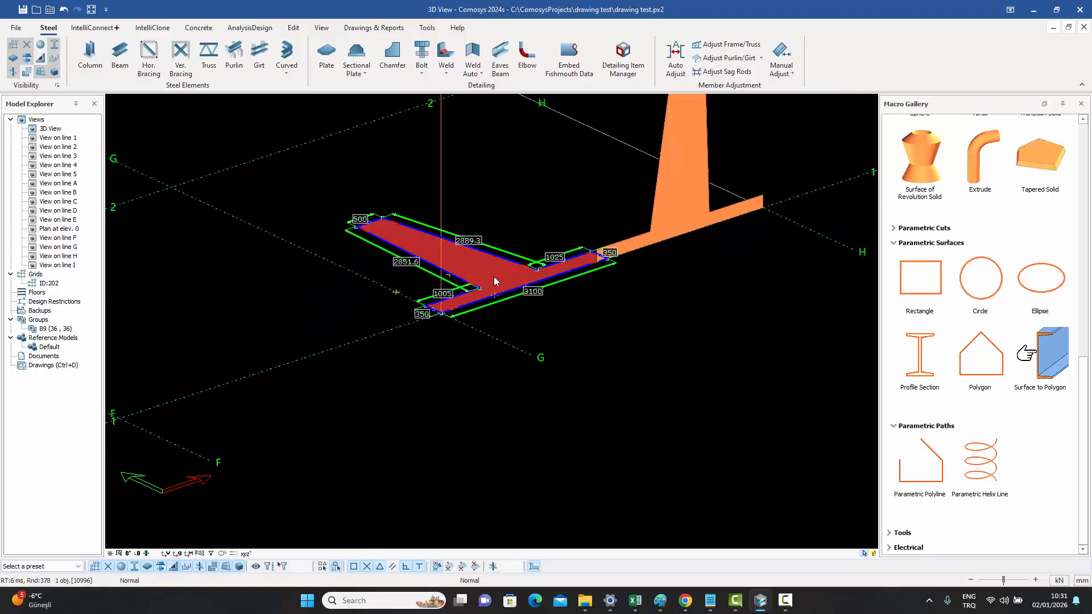
scroll(474, 162, "down", 3)
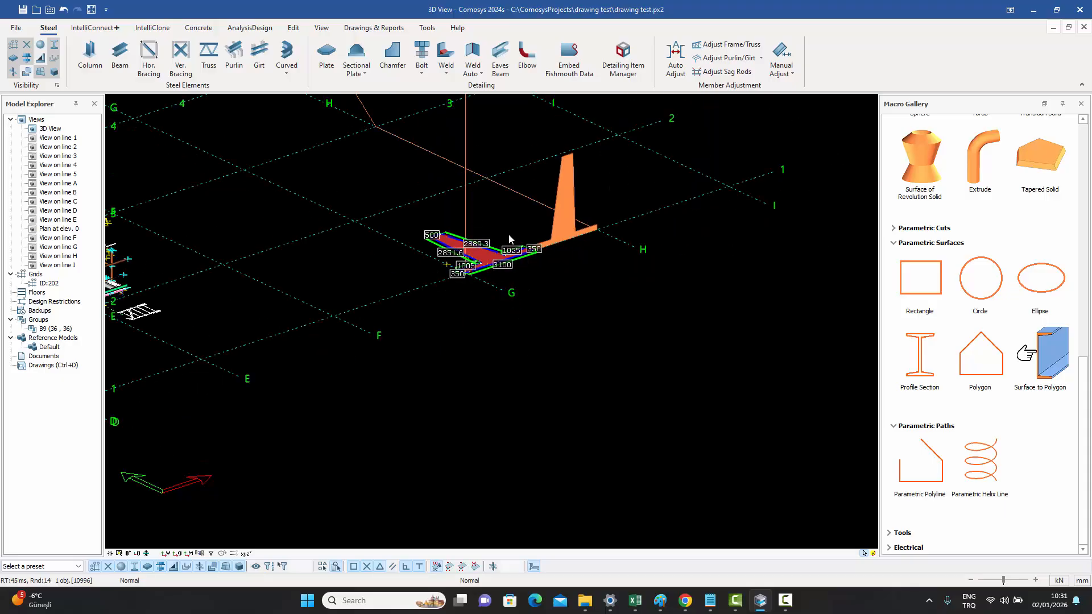
left_click(505, 217)
scroll(507, 217, "up", 3)
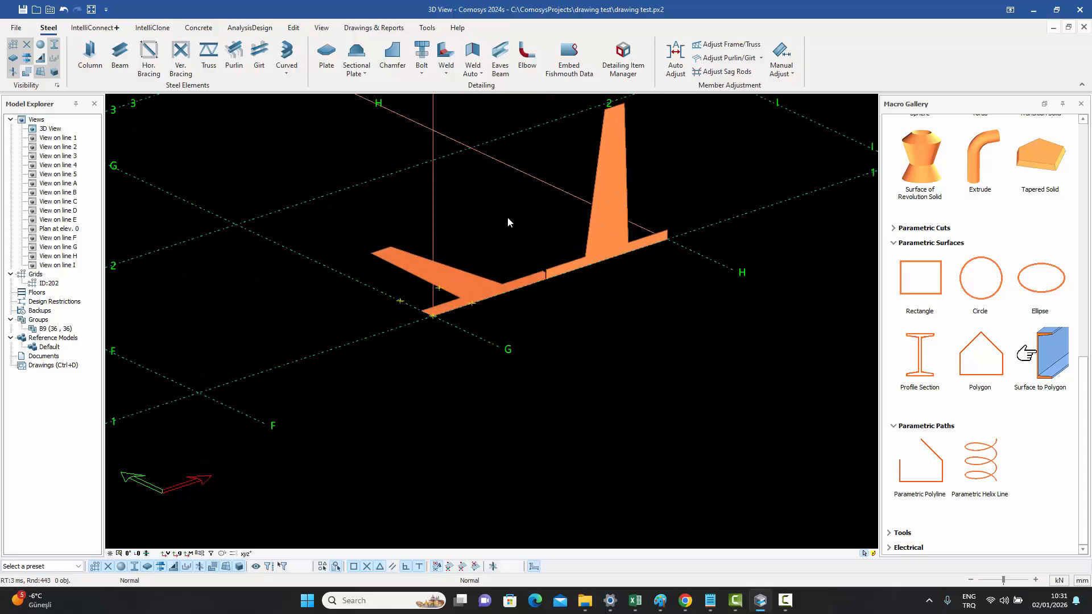
middle_click_drag(507, 223, 467, 238)
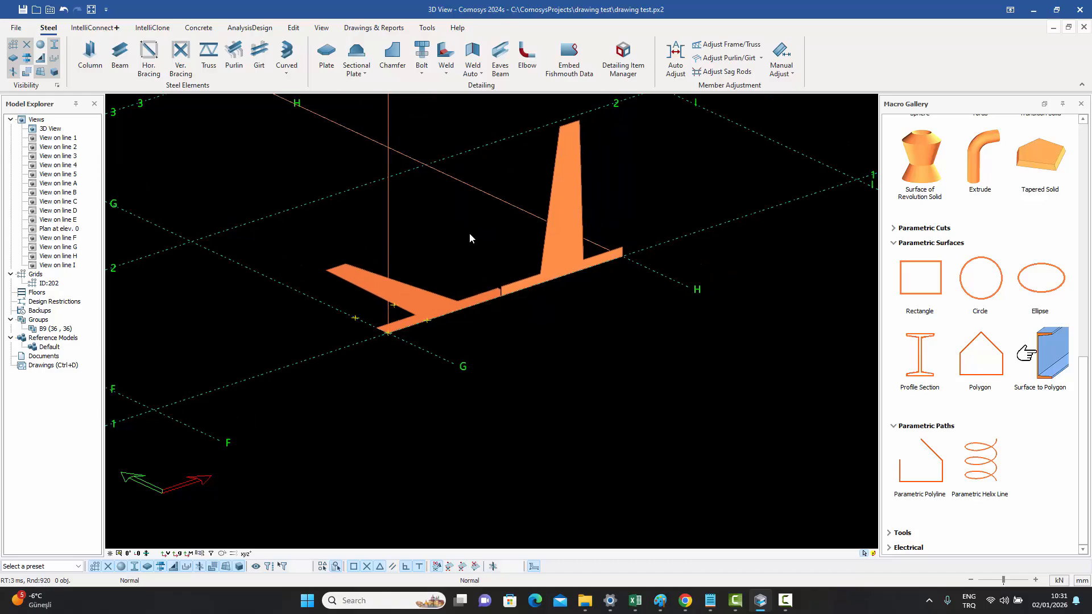
scroll(433, 309, "up", 2)
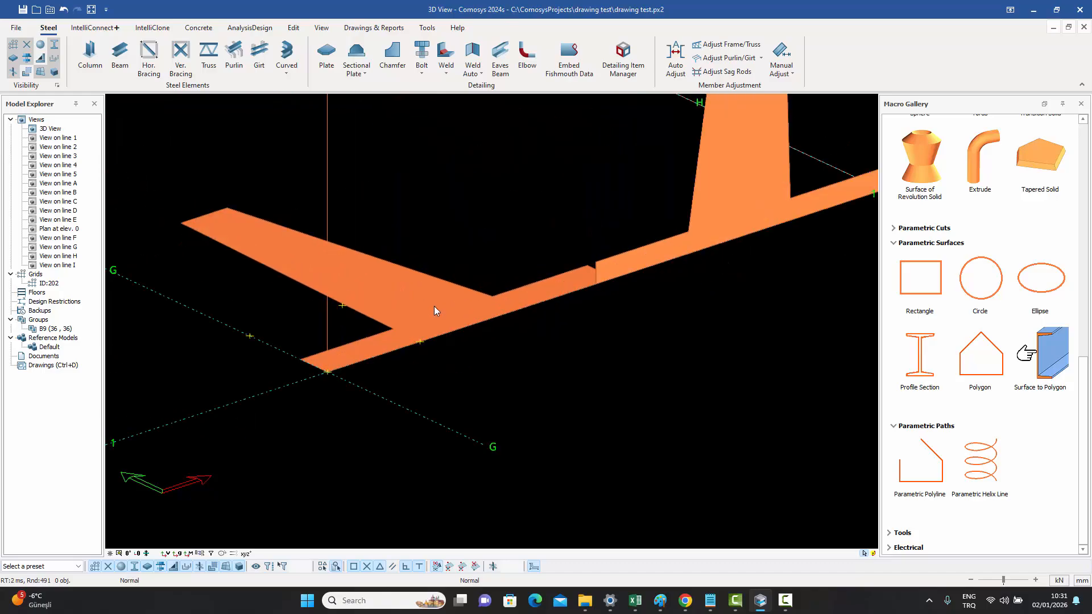
left_click(435, 310)
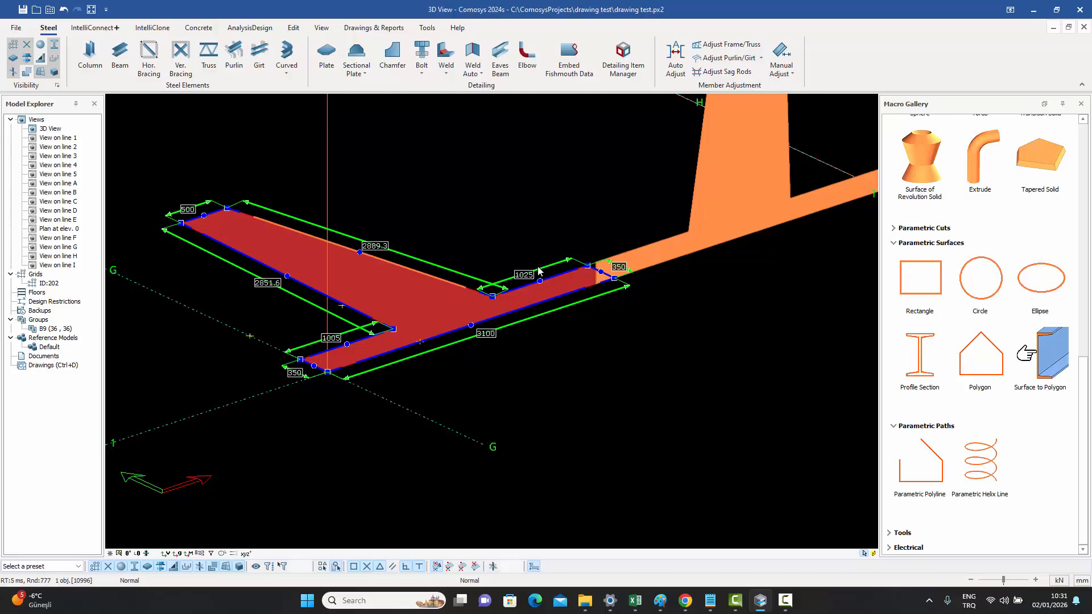
- Reapply the Simple Retaining wall with hole point preset to the polygon surface and zoom in on the hole
double_click(438, 304)
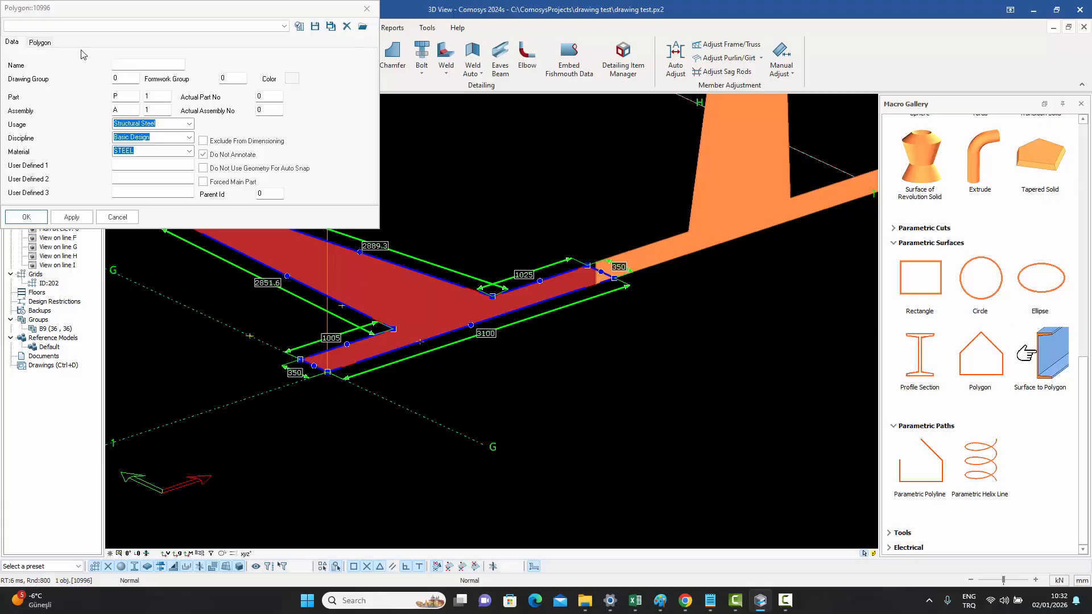
left_click(40, 43)
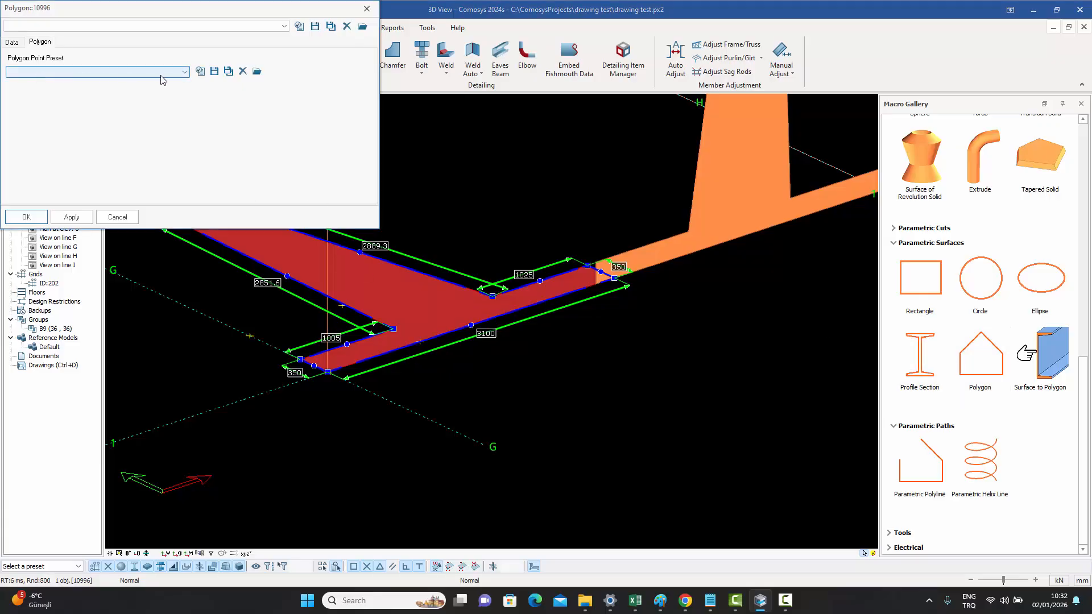
left_click(118, 79)
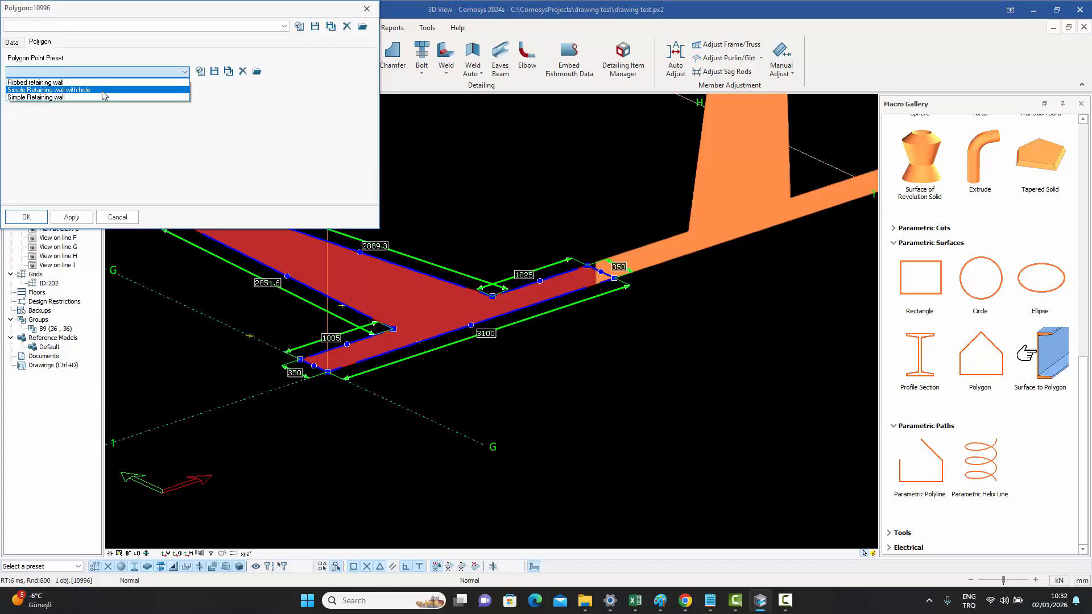
left_click(114, 90)
left_click(200, 72)
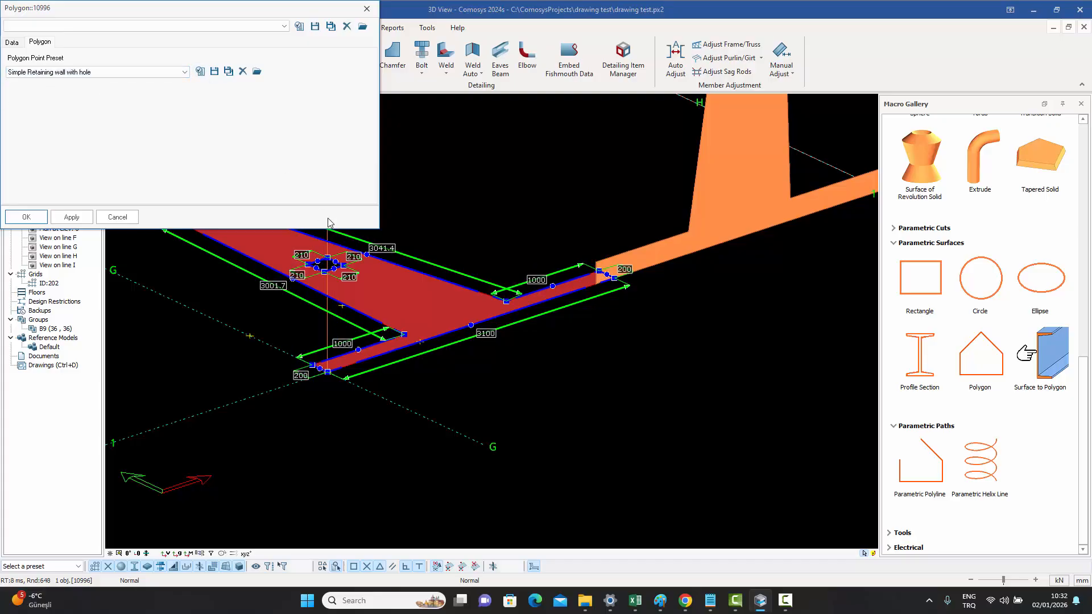
key("Escape")
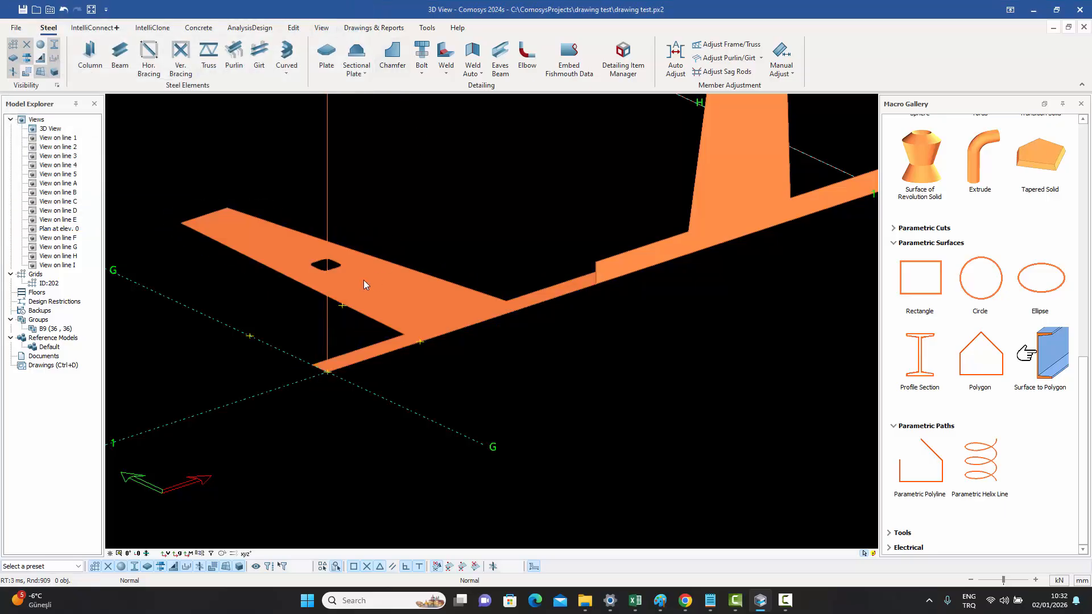
scroll(348, 280, "up", 5)
left_click(348, 277)
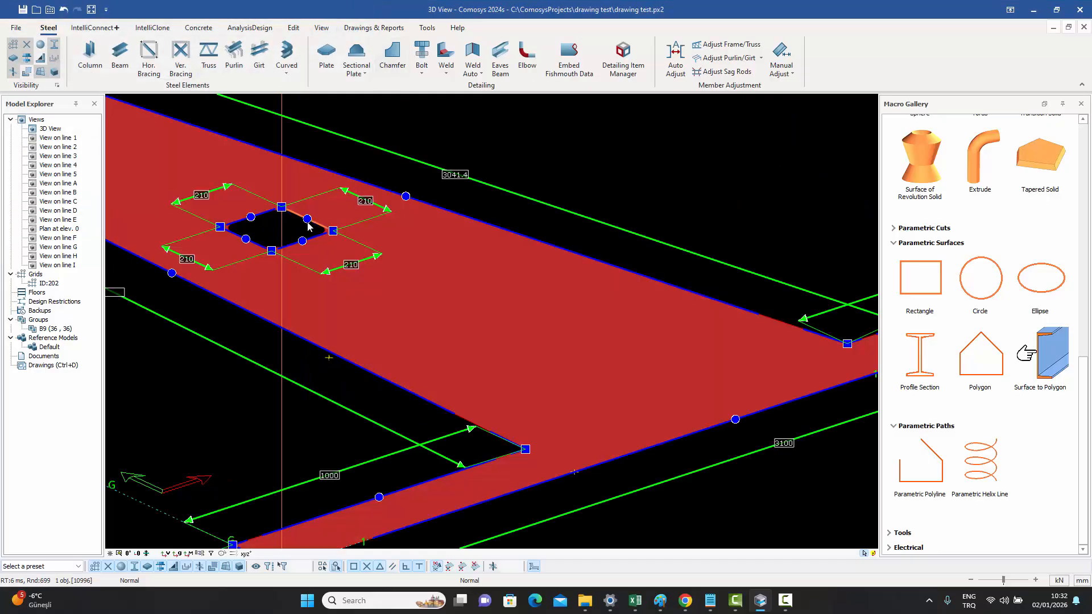
- Offset the edges of the hole in the polygon surface outward by 50 mm
left_click(267, 213)
left_click_drag(394, 178, 544, 177)
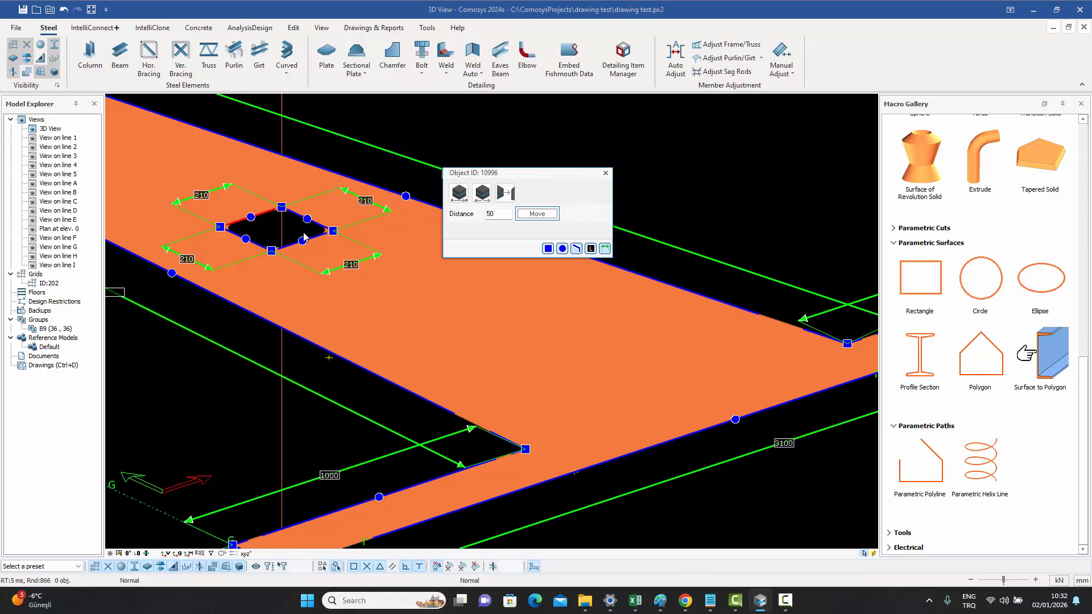
left_click(317, 225)
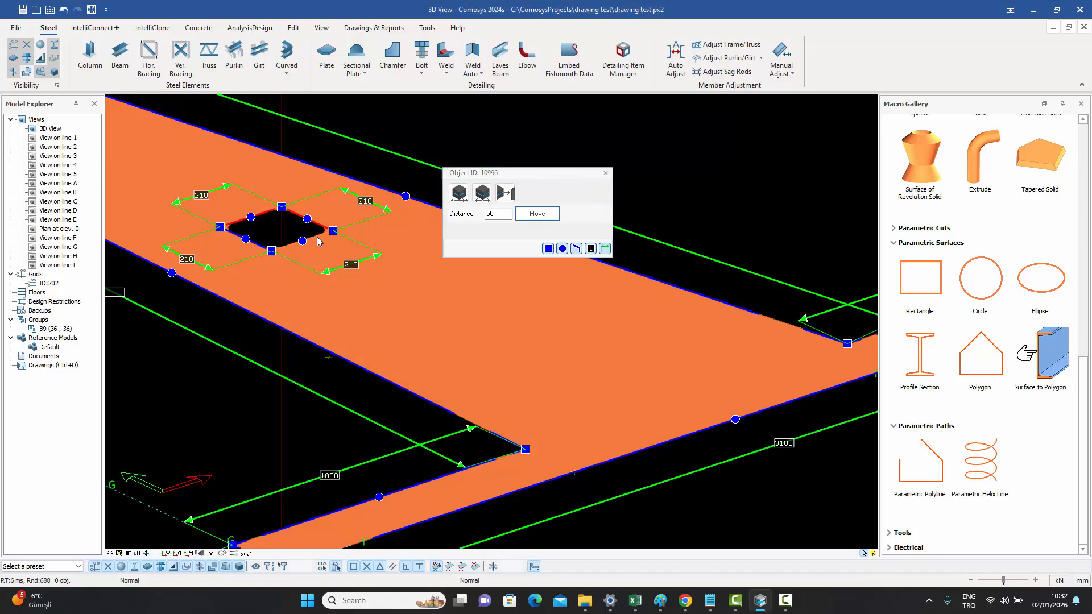
left_click(318, 239)
left_click(534, 215)
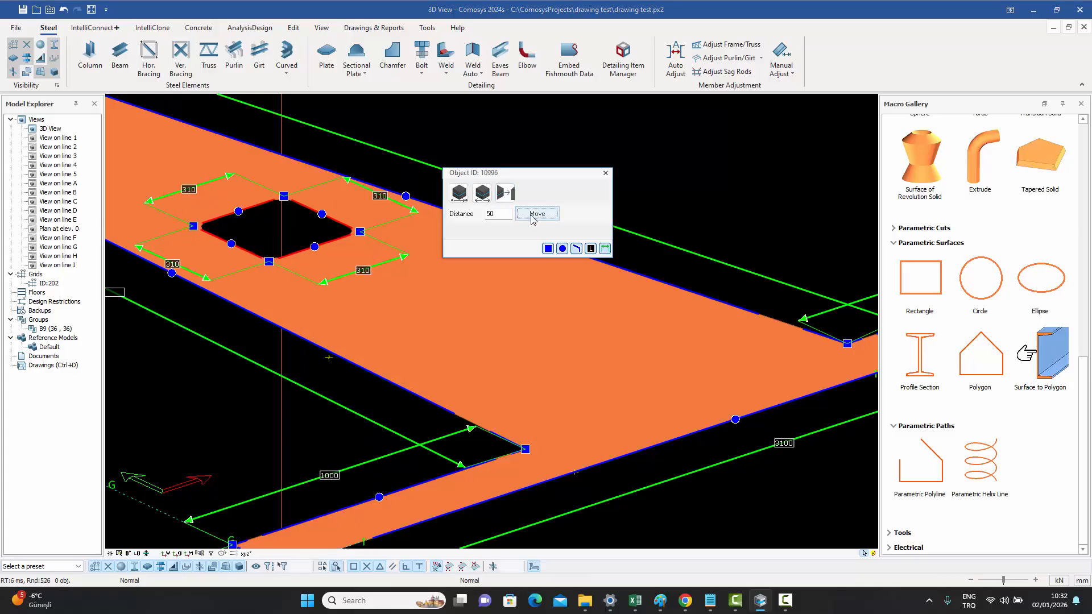
left_click(605, 173)
- Offset the polygon surface's short back edge by -50 mm, applying the move three times
scroll(584, 159, "down", 5)
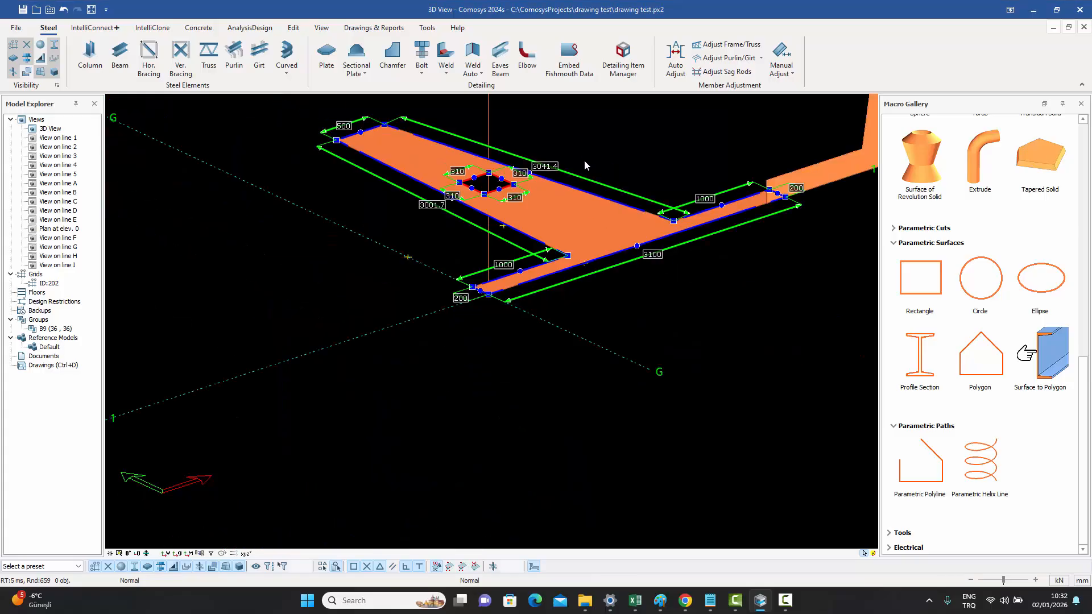
left_click(372, 128)
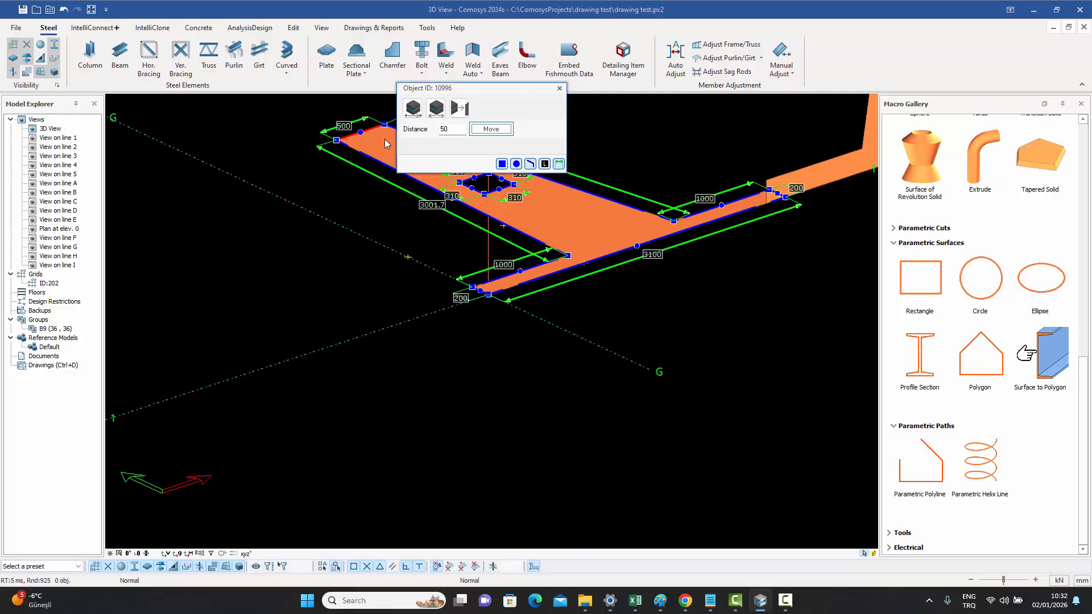
left_click(481, 129)
type("-50")
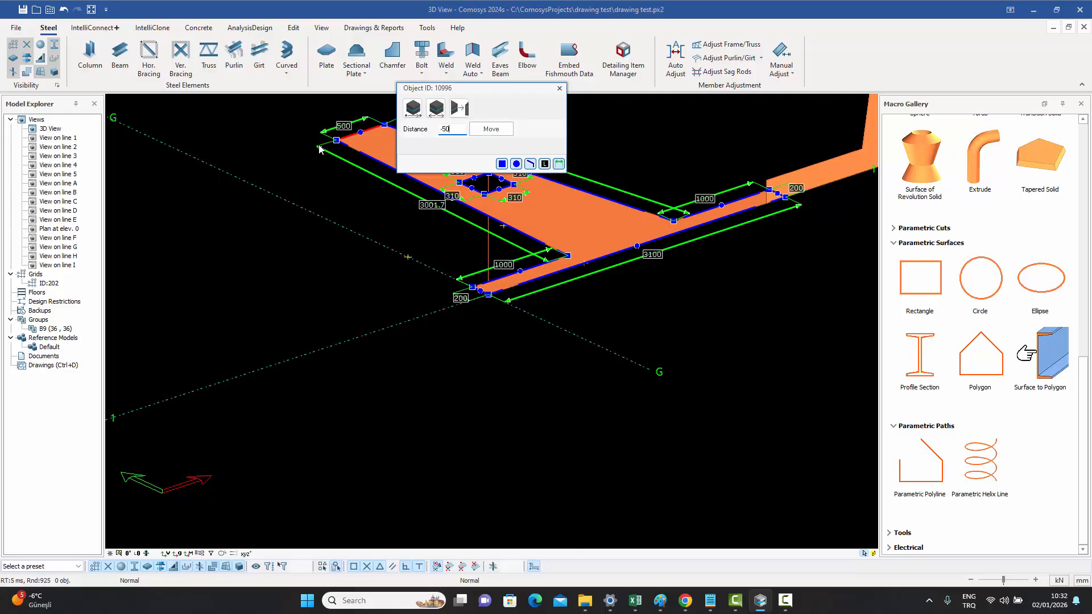
left_click(497, 128)
left_click(496, 129)
left_click(497, 129)
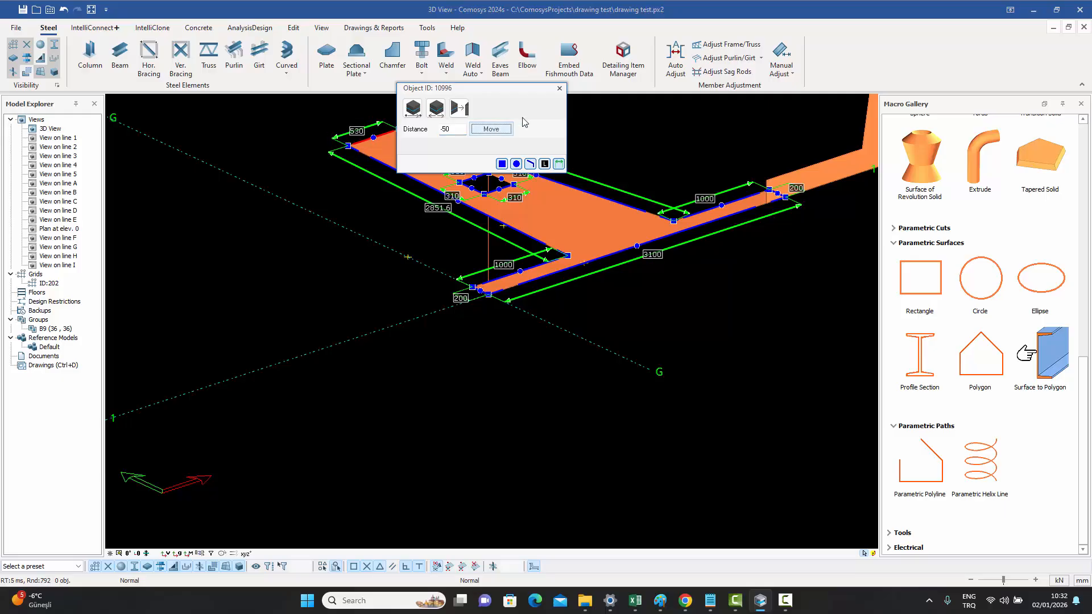
left_click(560, 88)
key("Escape")
- Create a folded plate through a chain of picked points near the intersection of grids A and 4
middle_click_drag(609, 175, 381, 385)
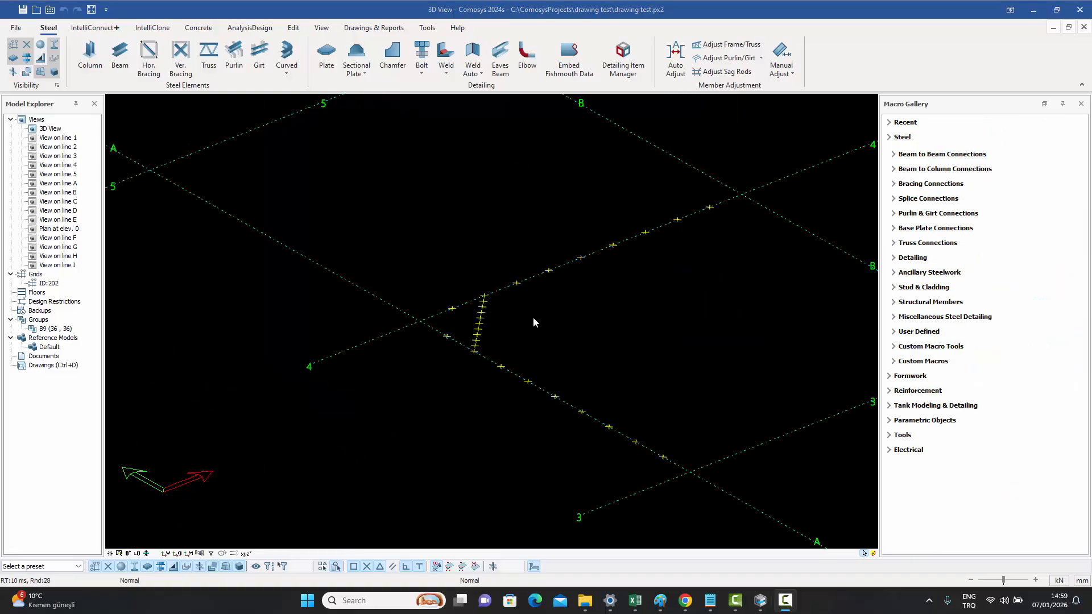
scroll(506, 318, "up", 4)
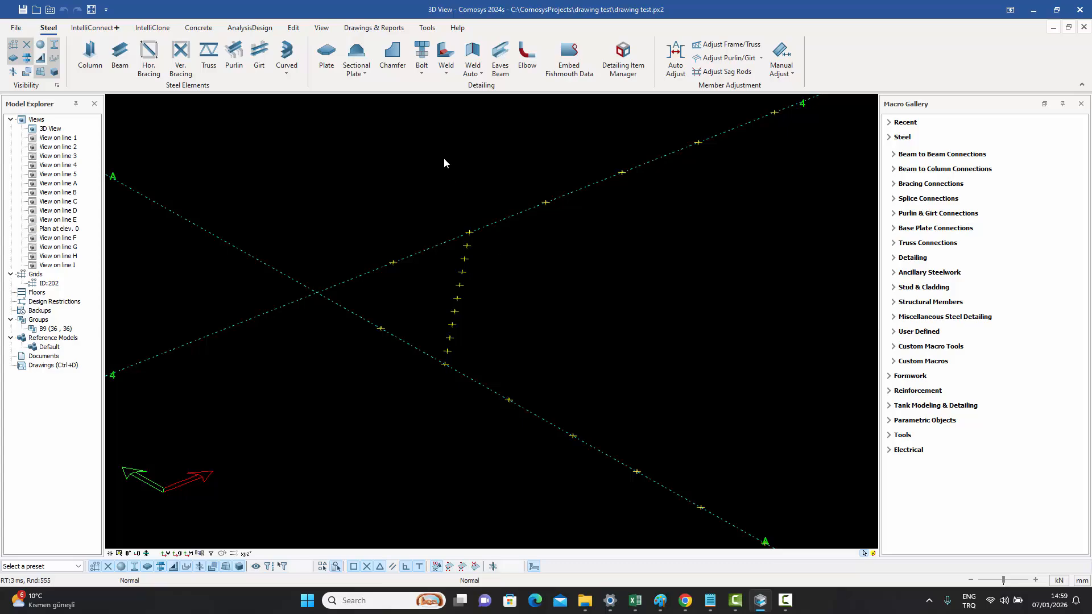
left_click(360, 70)
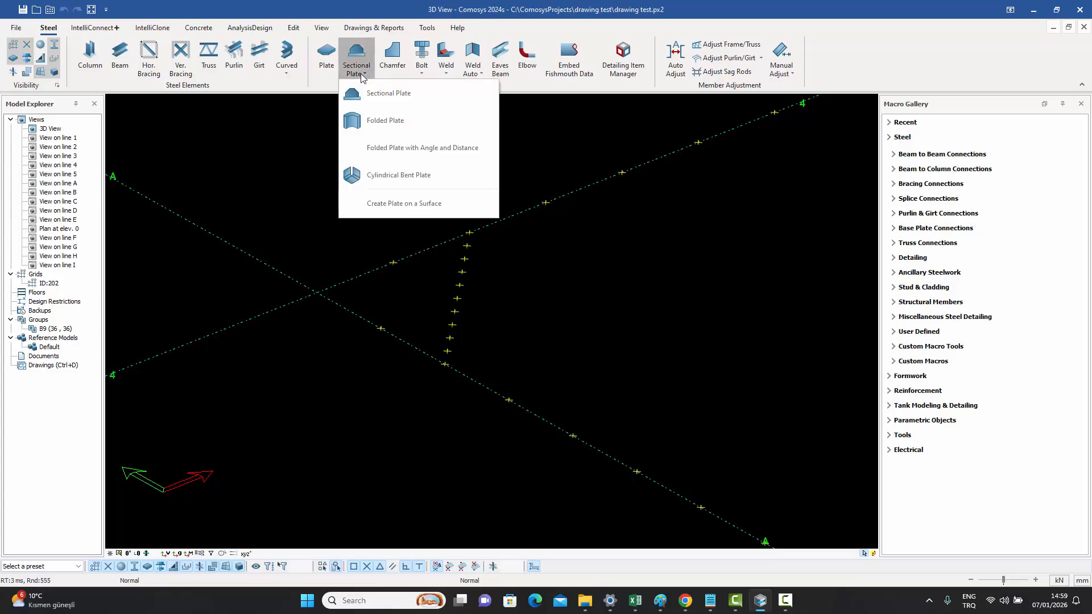
left_click(377, 121)
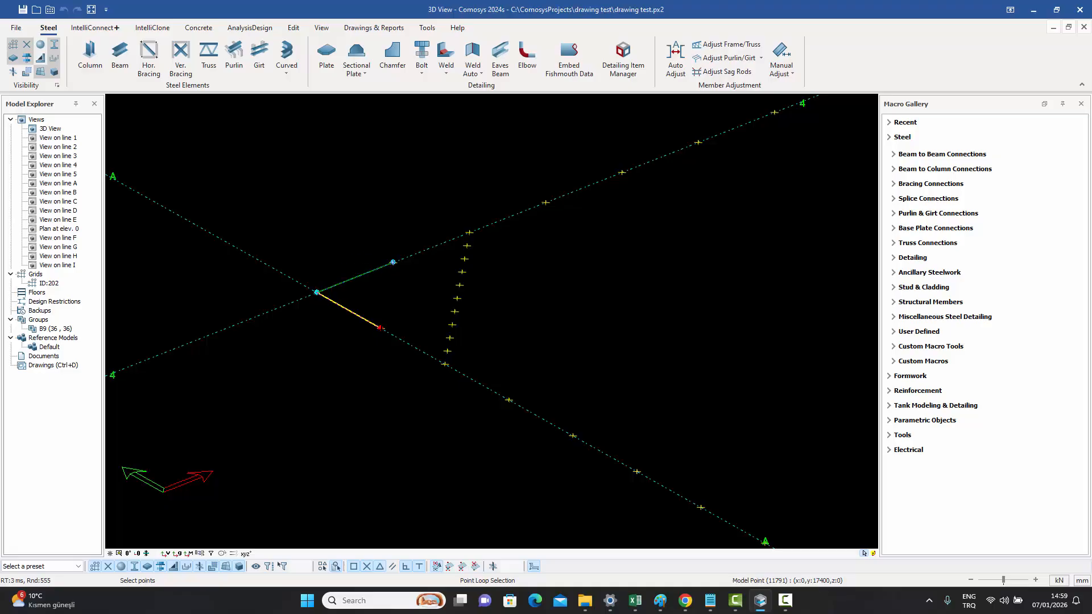
left_click(452, 325)
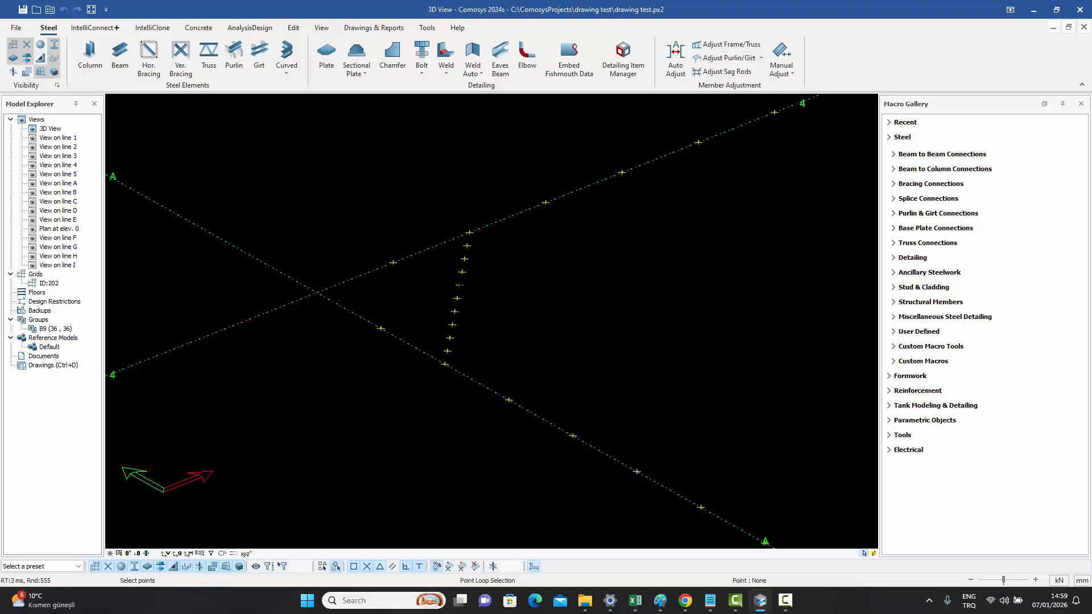
left_click(459, 284)
right_click(545, 281)
scroll(427, 279, "up", 4)
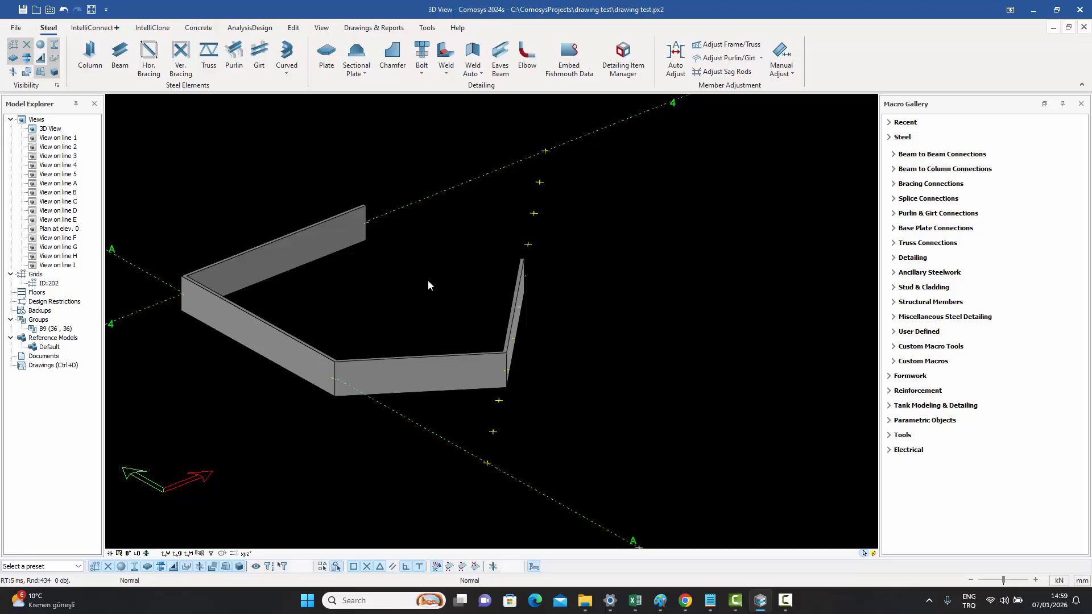
- Place a folded plate with angle and distance at a point on the top of the beam near grid C
scroll(428, 279, "down", 6)
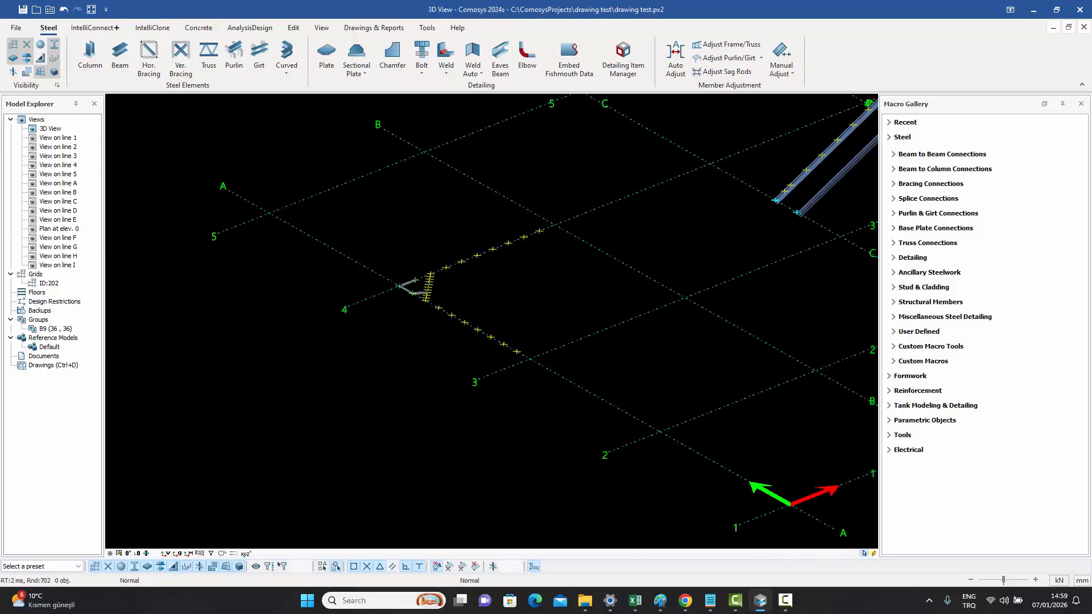
middle_click_drag(577, 278, 431, 324)
middle_click_drag(651, 233, 585, 268)
scroll(585, 268, "up", 6)
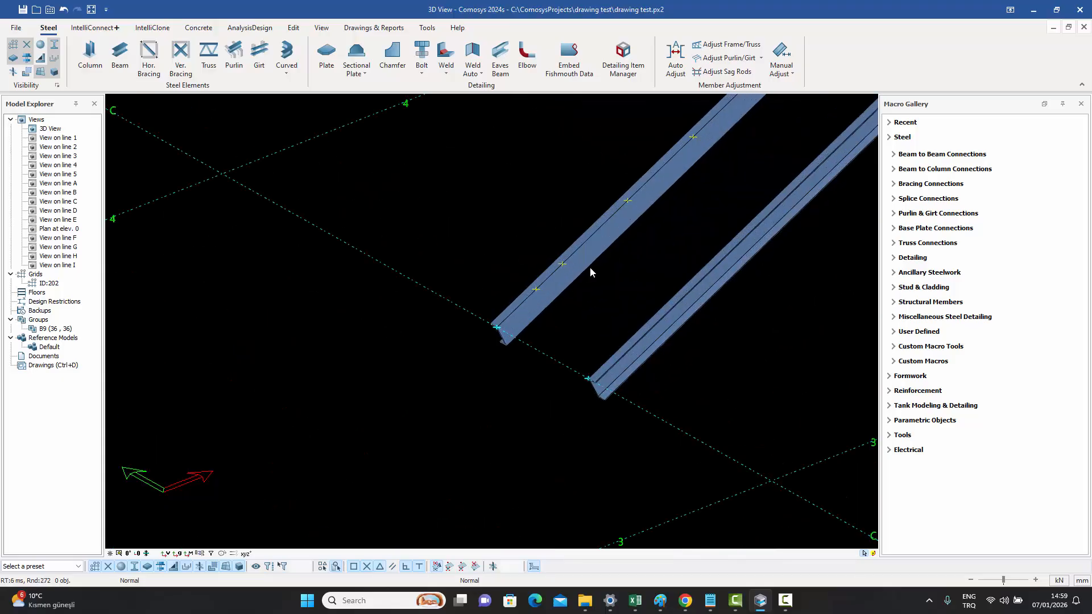
middle_click_drag(642, 295, 569, 300)
scroll(578, 298, "up", 3)
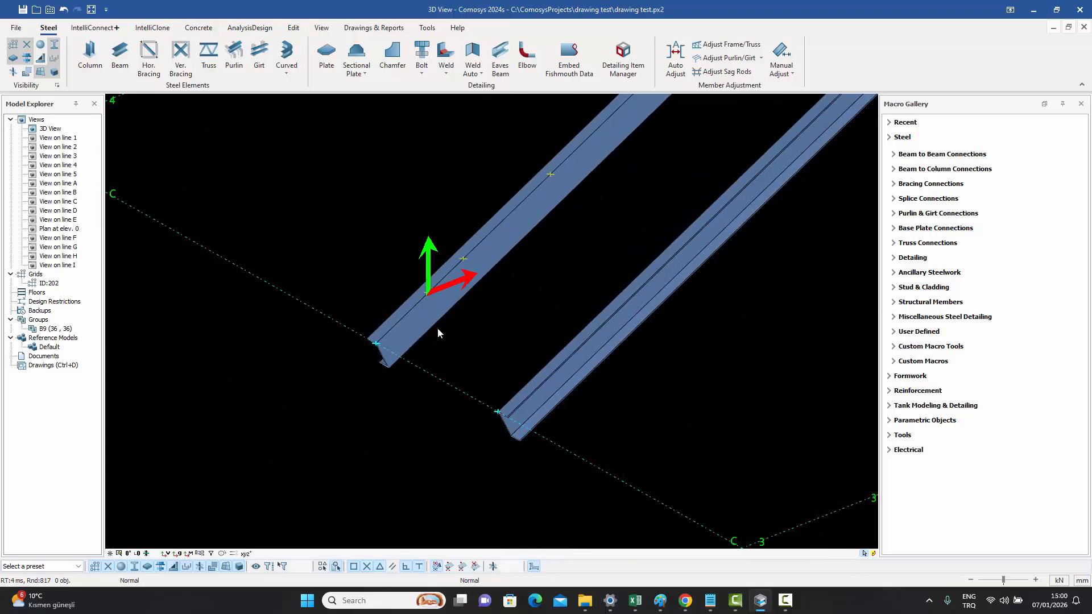
left_click(364, 73)
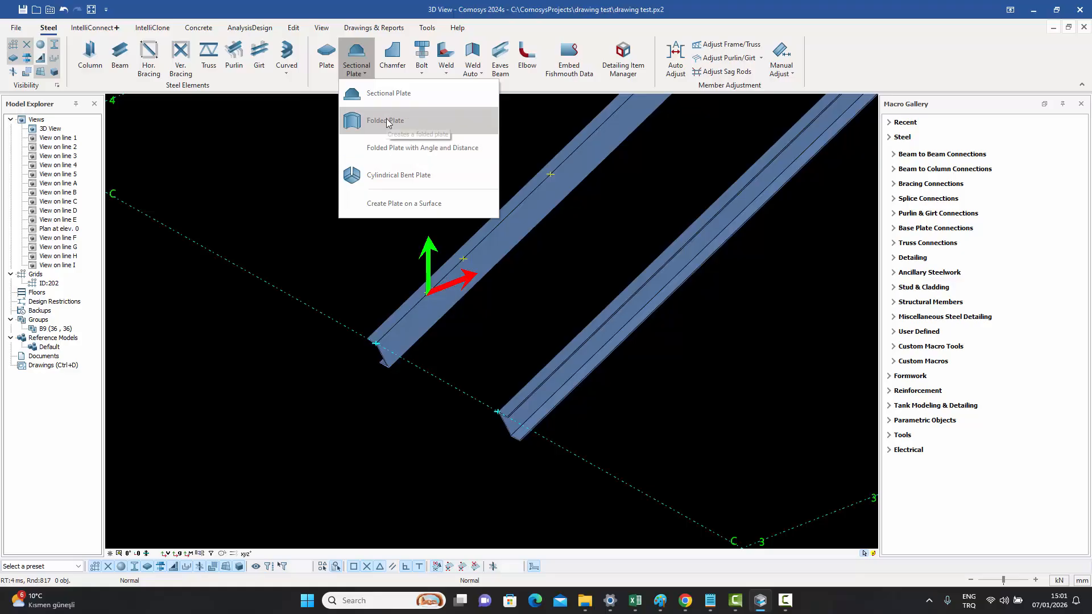
left_click(411, 152)
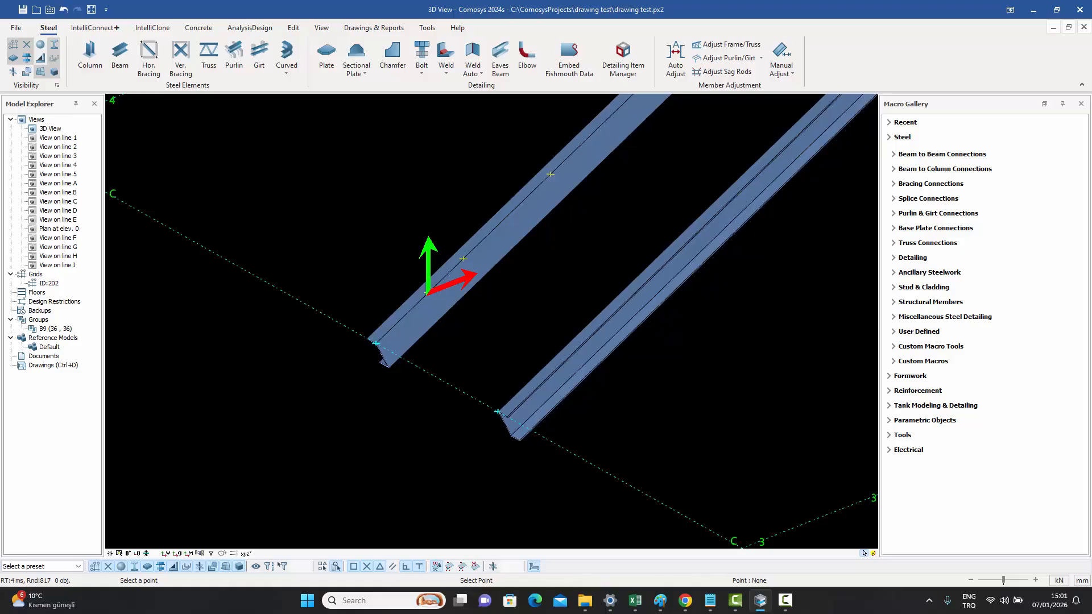
left_click(428, 294)
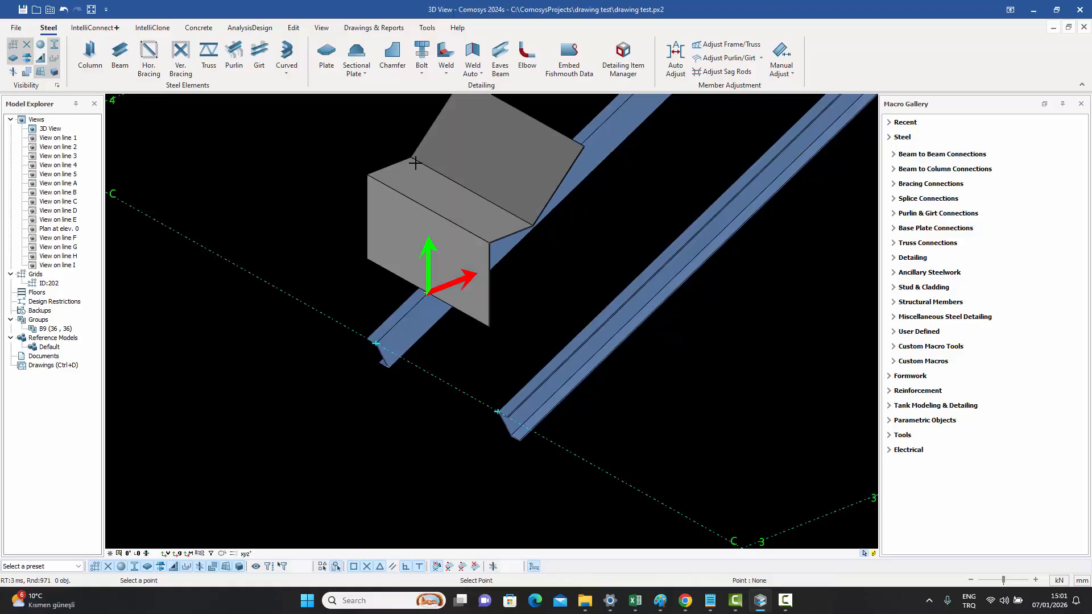
key("Escape")
middle_click_drag(582, 240, 545, 281)
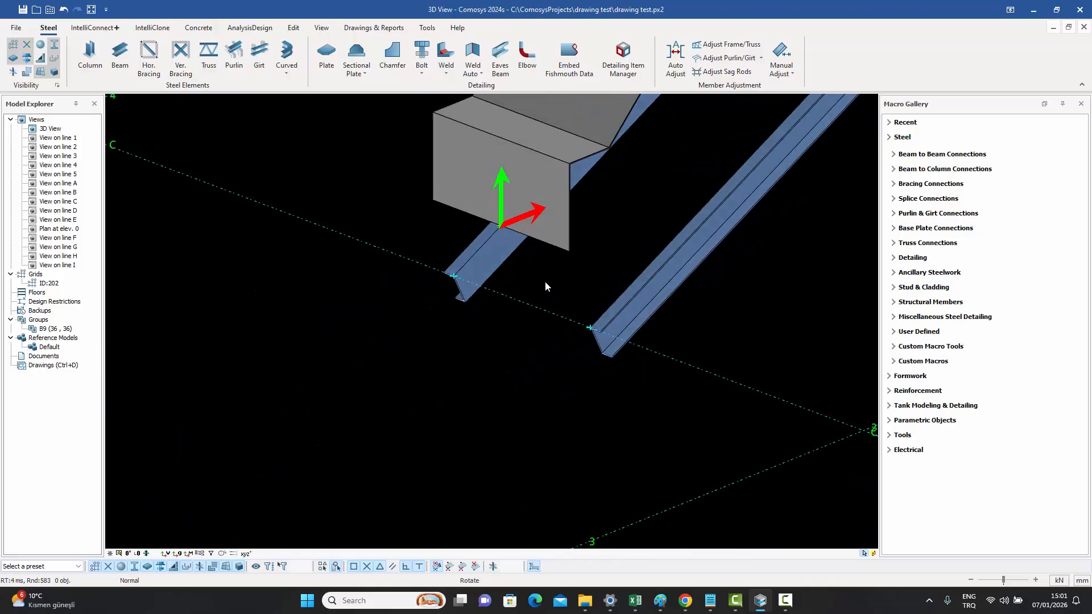
left_click(455, 277)
middle_click_drag(463, 277, 557, 191, "shift")
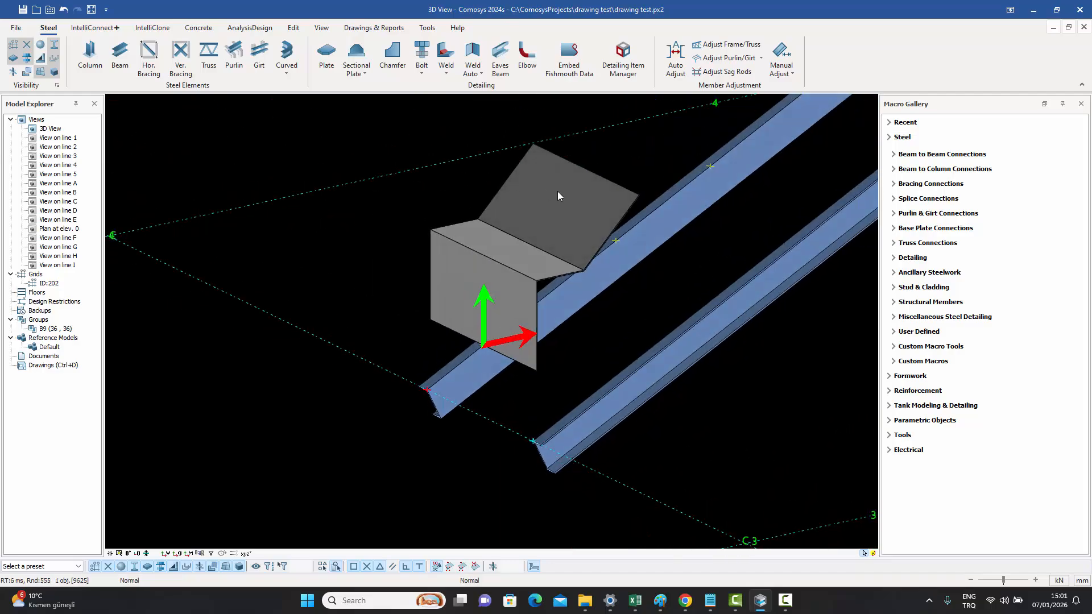
middle_click_drag(531, 236, 464, 224)
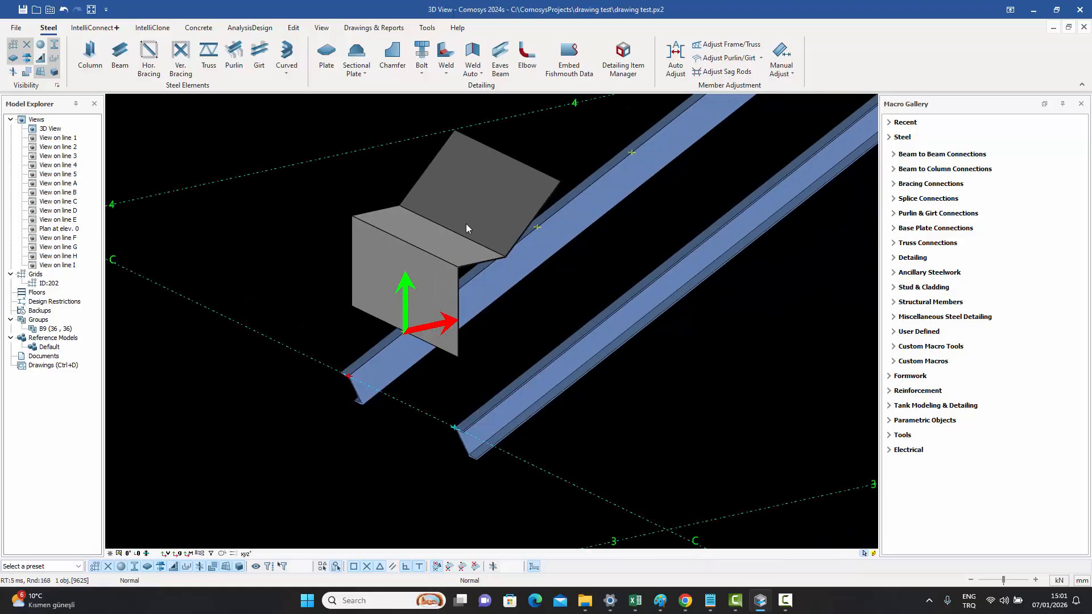
double_click(467, 219)
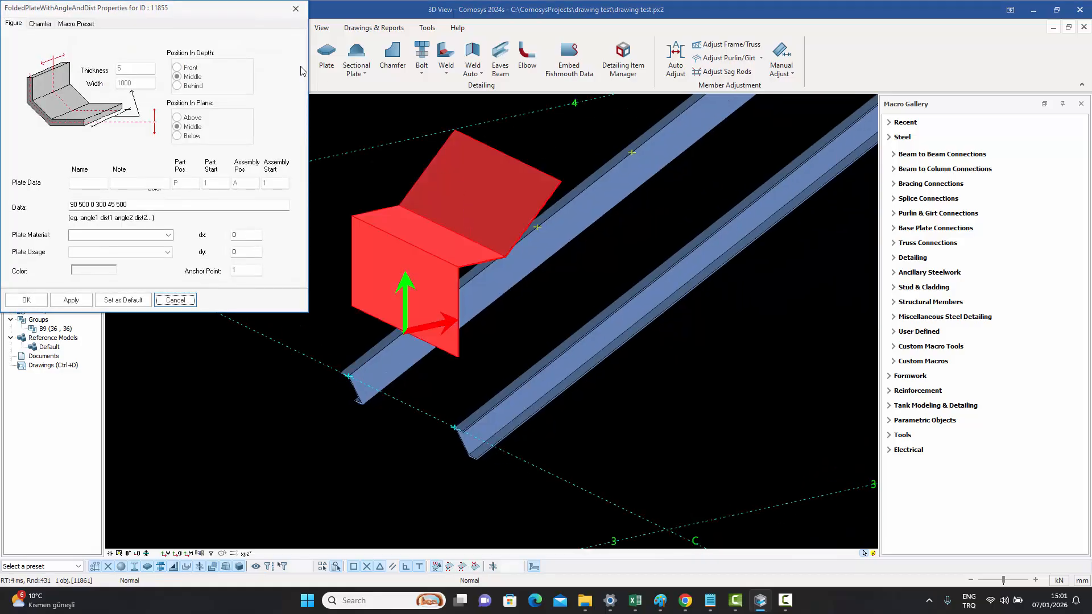
left_click_drag(317, 29, 825, 102)
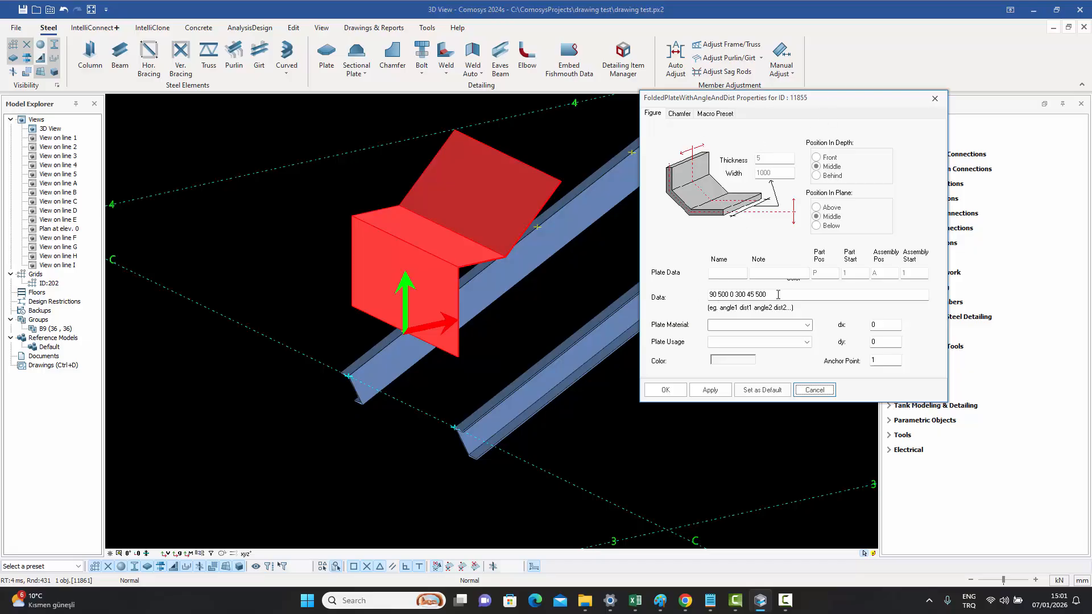
left_click(713, 294)
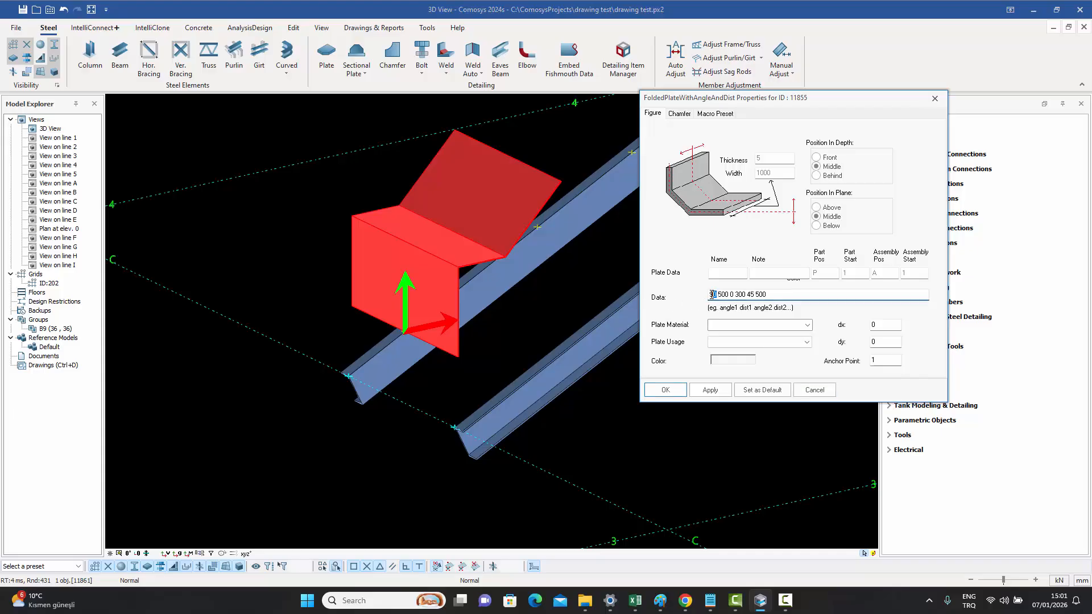
double_click(712, 293)
double_click(722, 294)
double_click(732, 294)
double_click(749, 295)
double_click(760, 295)
left_click(781, 294)
type("0 250")
left_click(710, 390)
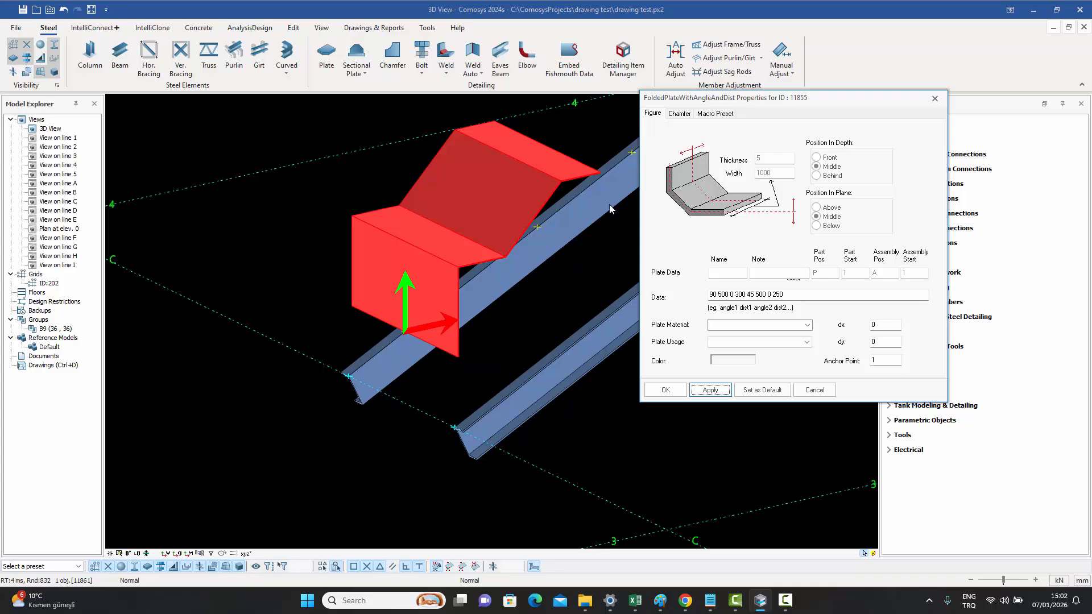
- Open the folded plate's macro preset list and pick Type 1
left_click(723, 116)
left_click(715, 146)
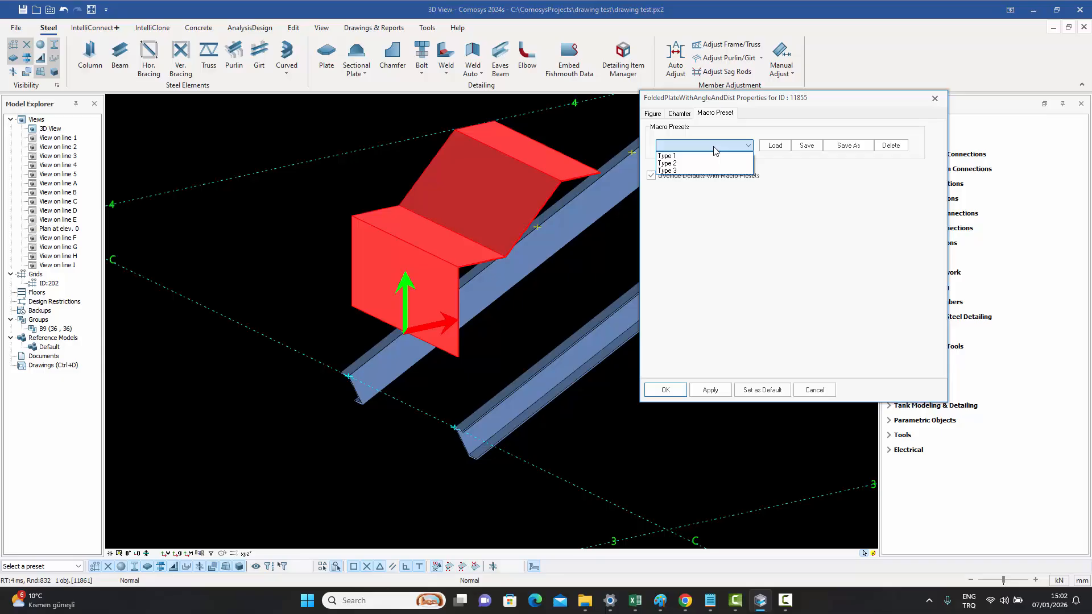
left_click(714, 149)
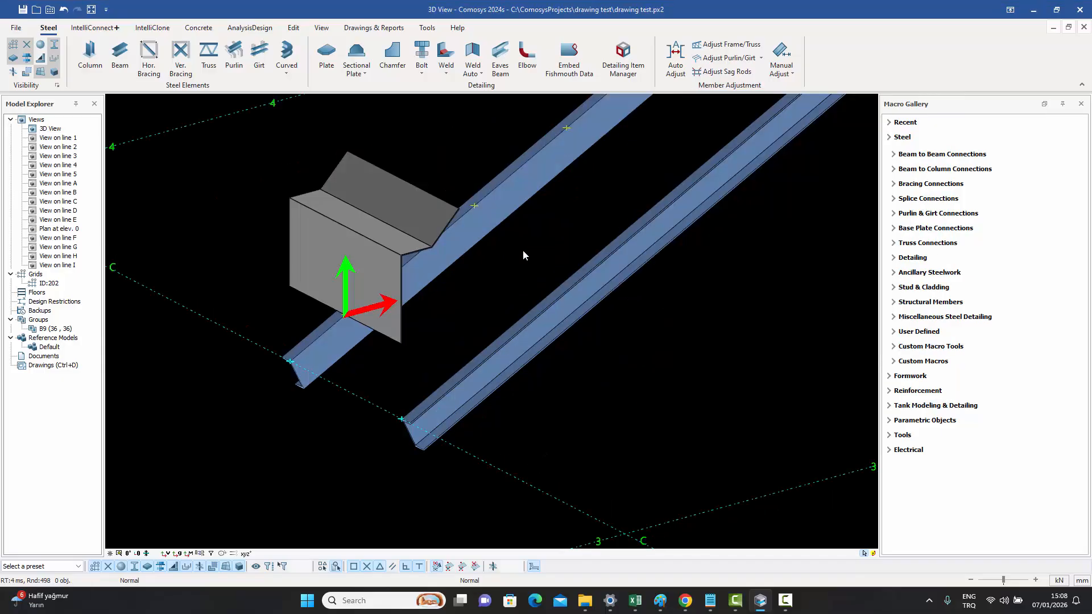
- Load the Type 1 macro preset onto the folded plate and apply it
double_click(340, 239)
left_click_drag(178, 10, 767, 89)
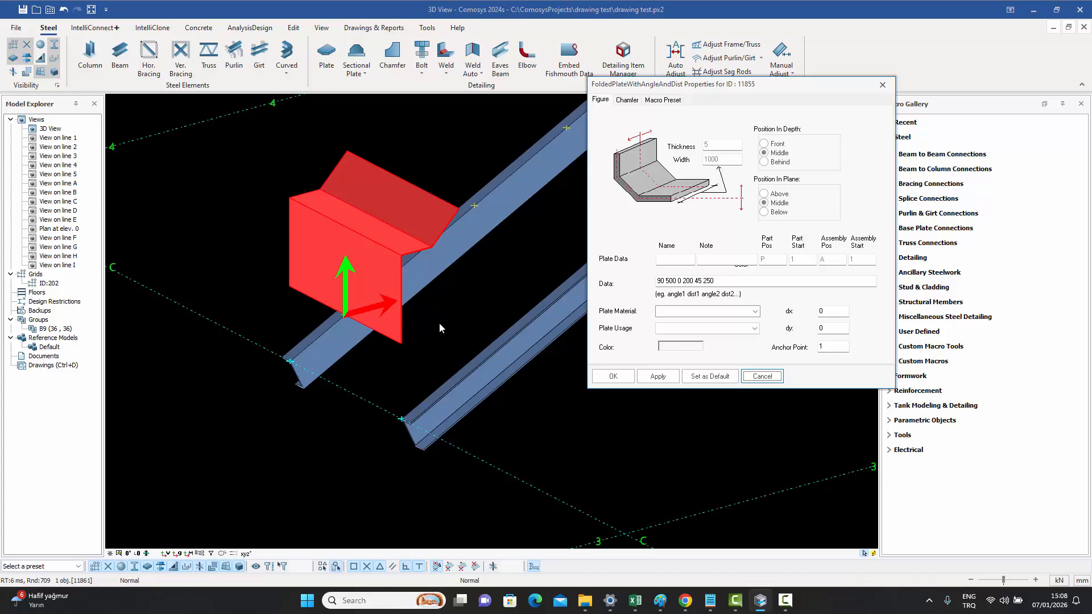
left_click(664, 101)
left_click(654, 132)
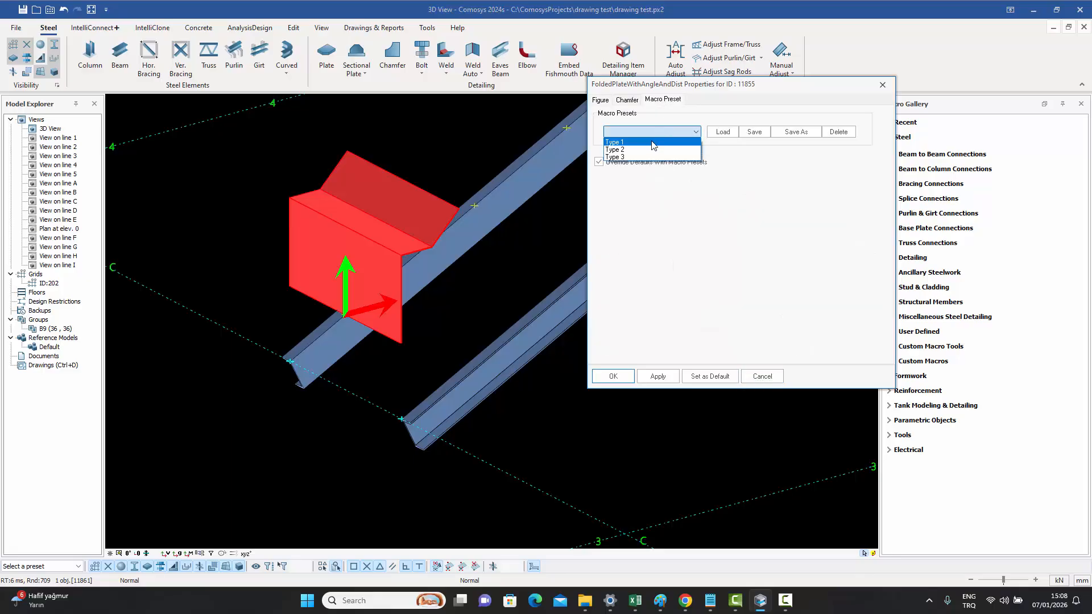
left_click(649, 143)
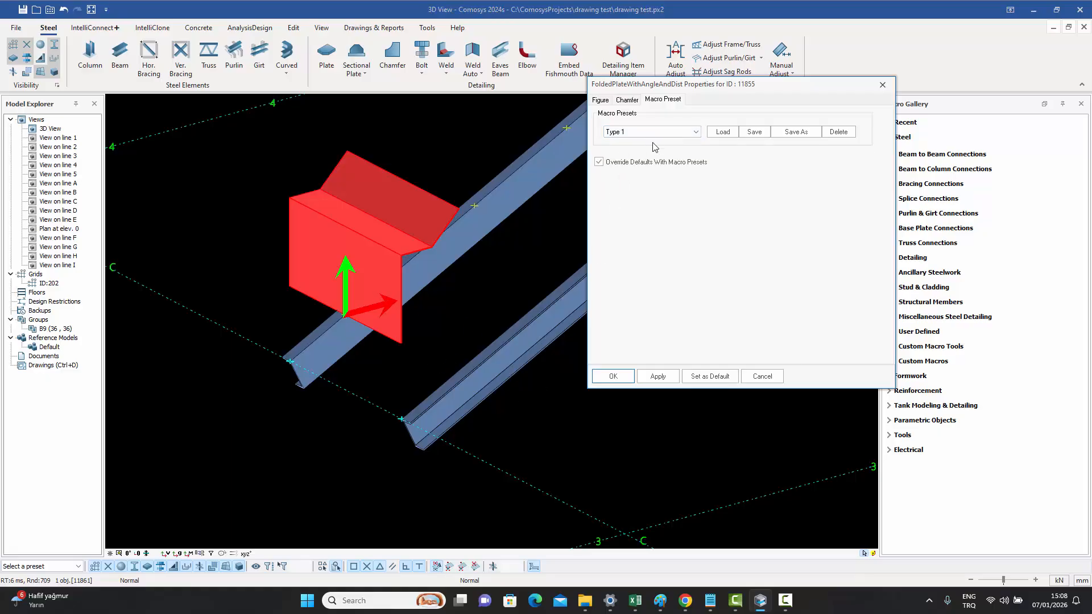
left_click(732, 132)
left_click(658, 378)
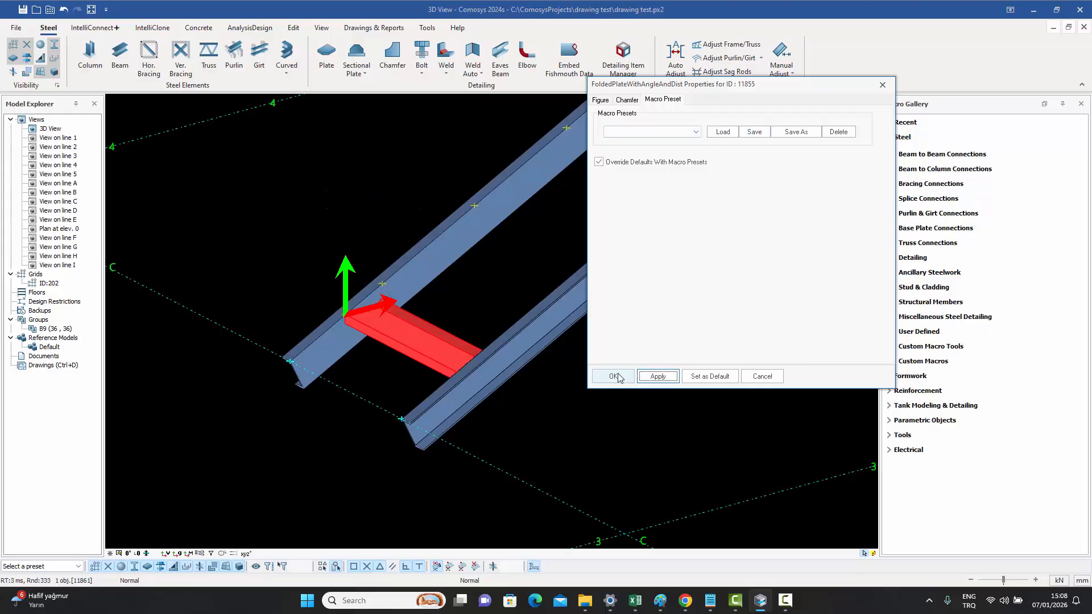
left_click(762, 376)
key("Escape")
- Set the folded plate's anchor point to 1 and apply
scroll(391, 320, "up", 5)
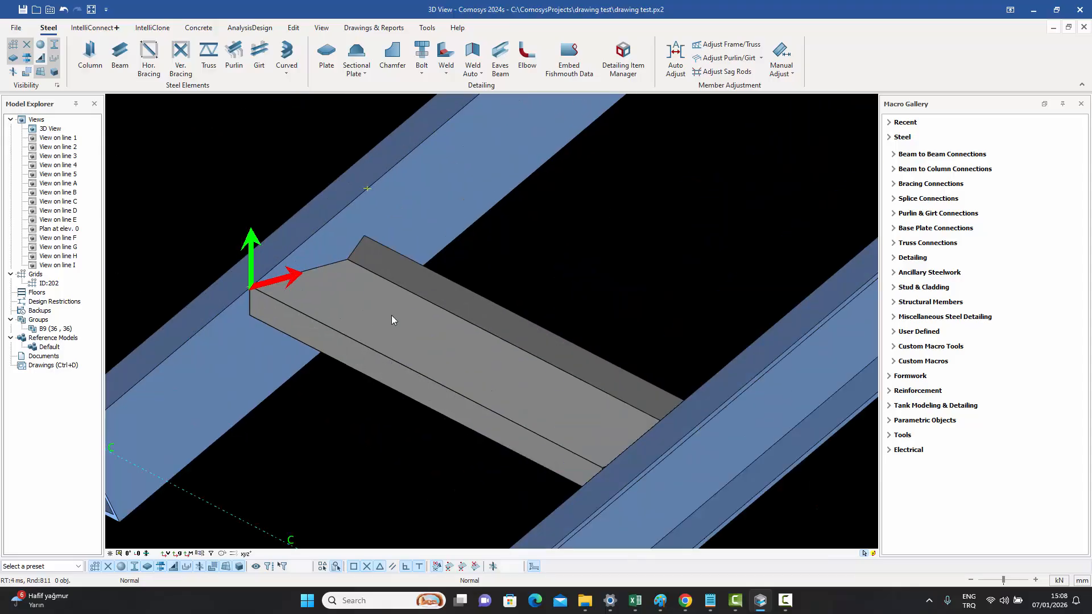
middle_click_drag(360, 148, 378, 237)
scroll(373, 245, "up", 2)
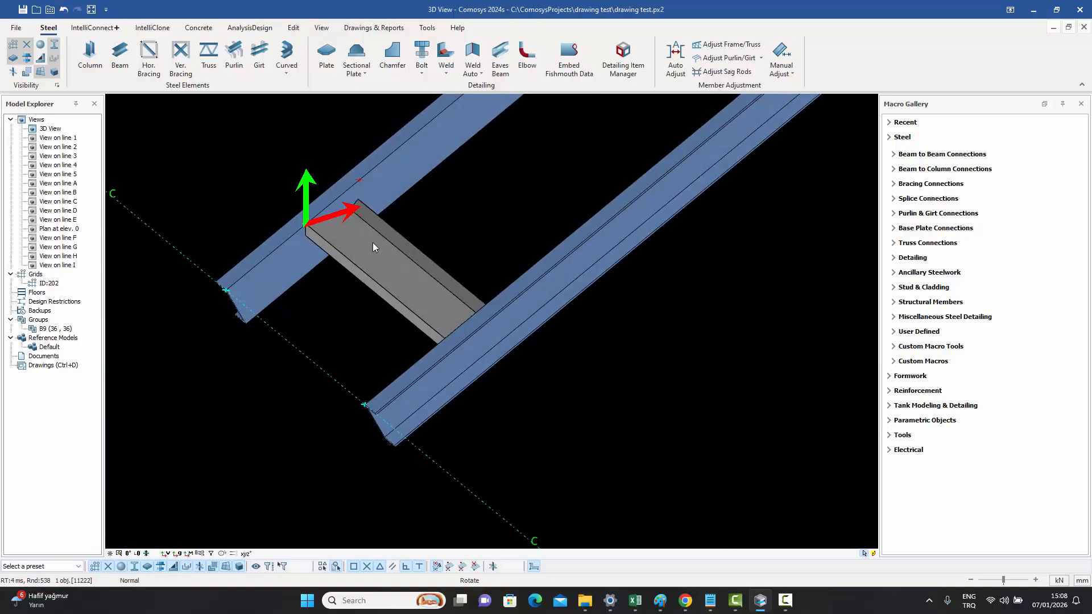
scroll(315, 233, "up", 5)
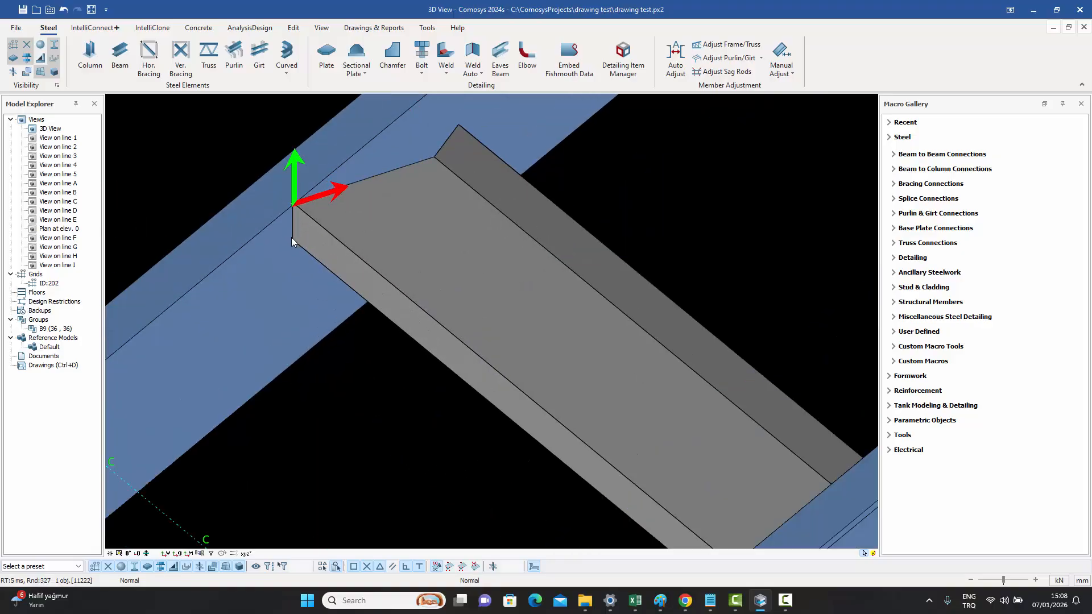
double_click(317, 237)
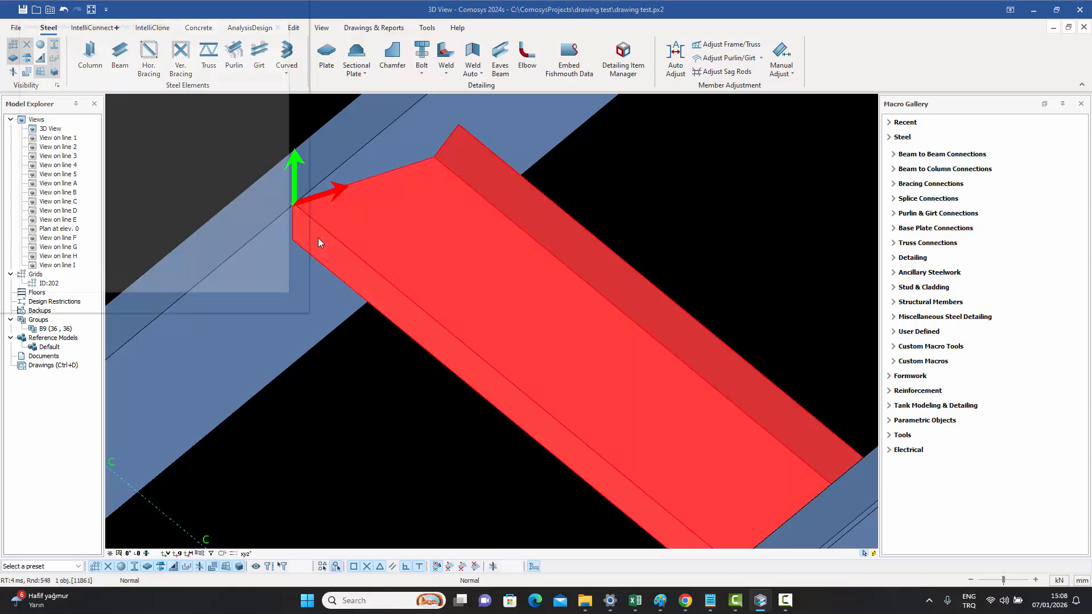
left_click(723, 86)
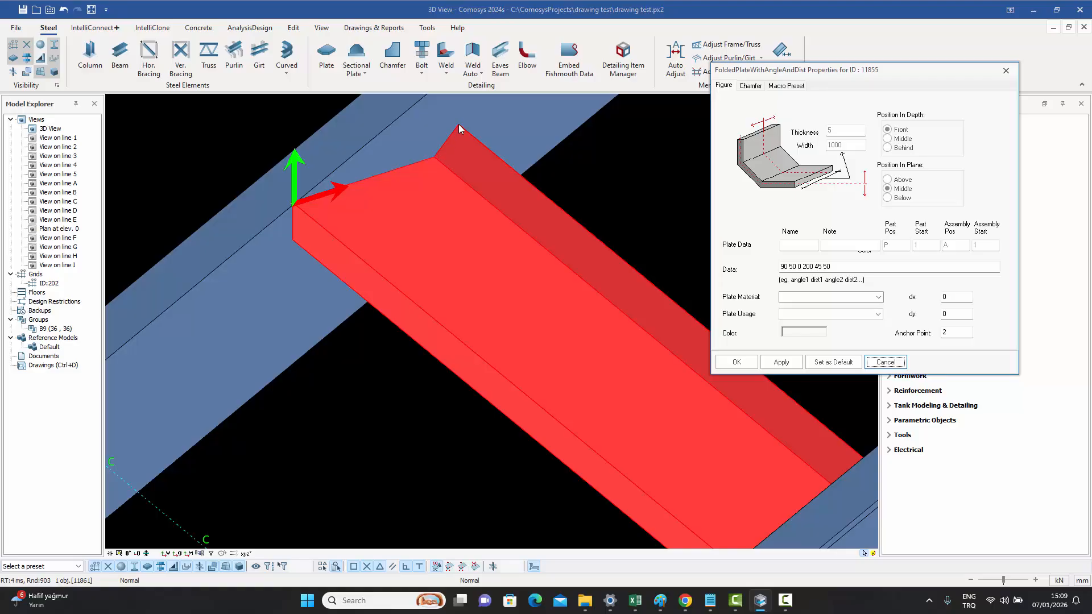
double_click(942, 335)
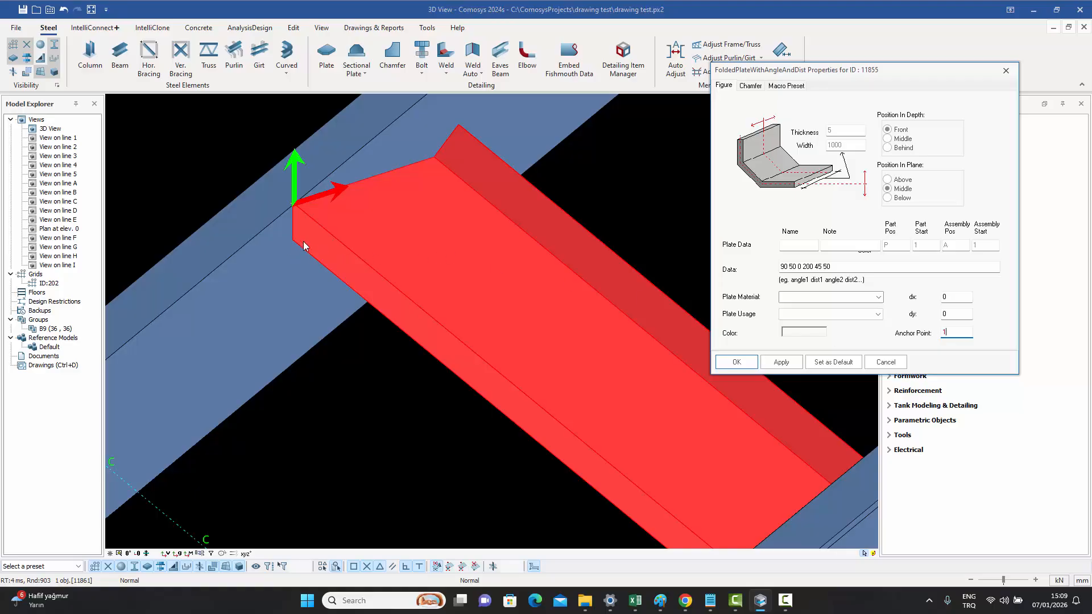
left_click(780, 364)
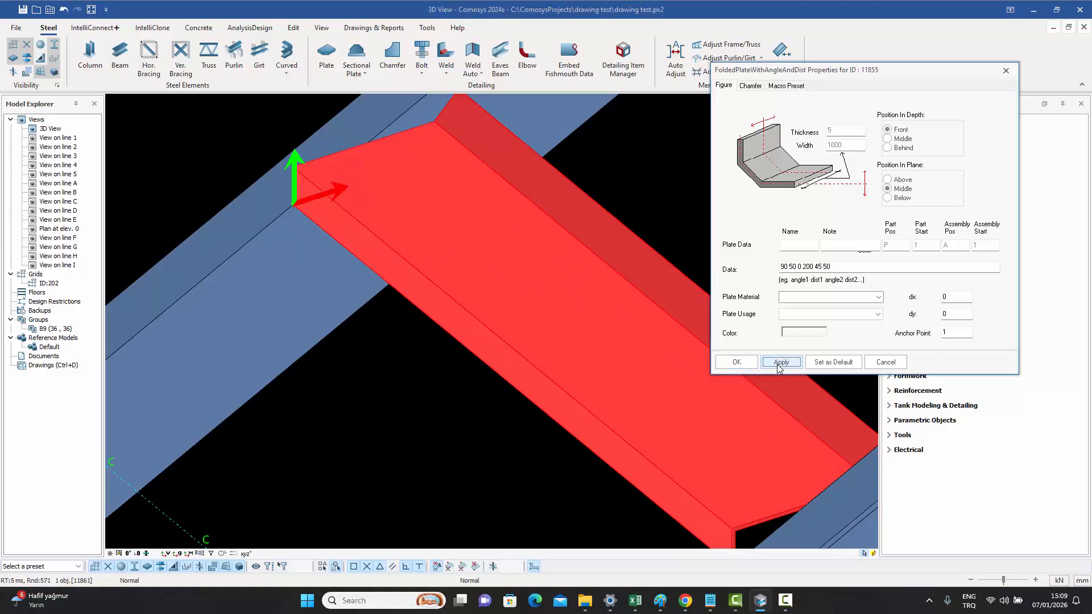
- Set the folded plate's anchor point back to 2 and apply
double_click(949, 333)
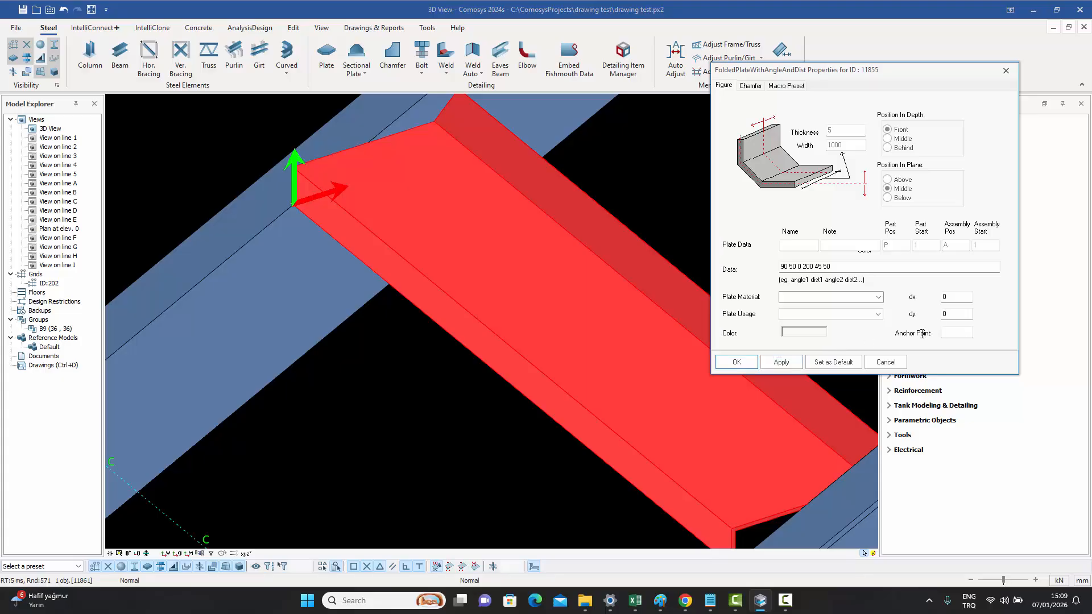
type("2")
left_click(780, 362)
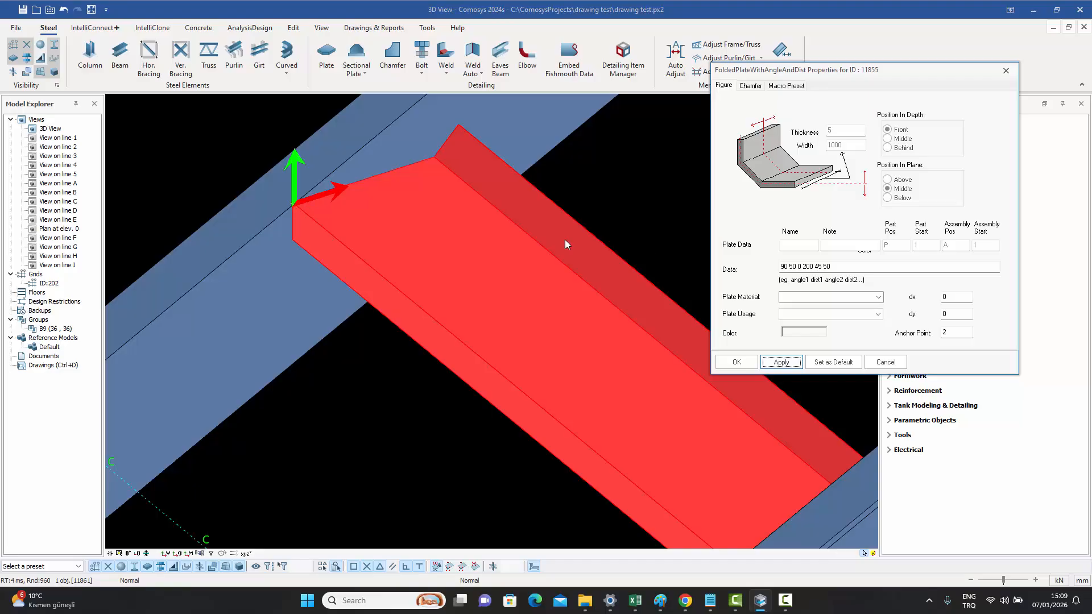
- Set the folded plate's dx offset to -30 and apply
left_click(924, 297)
type("-30")
left_click(787, 364)
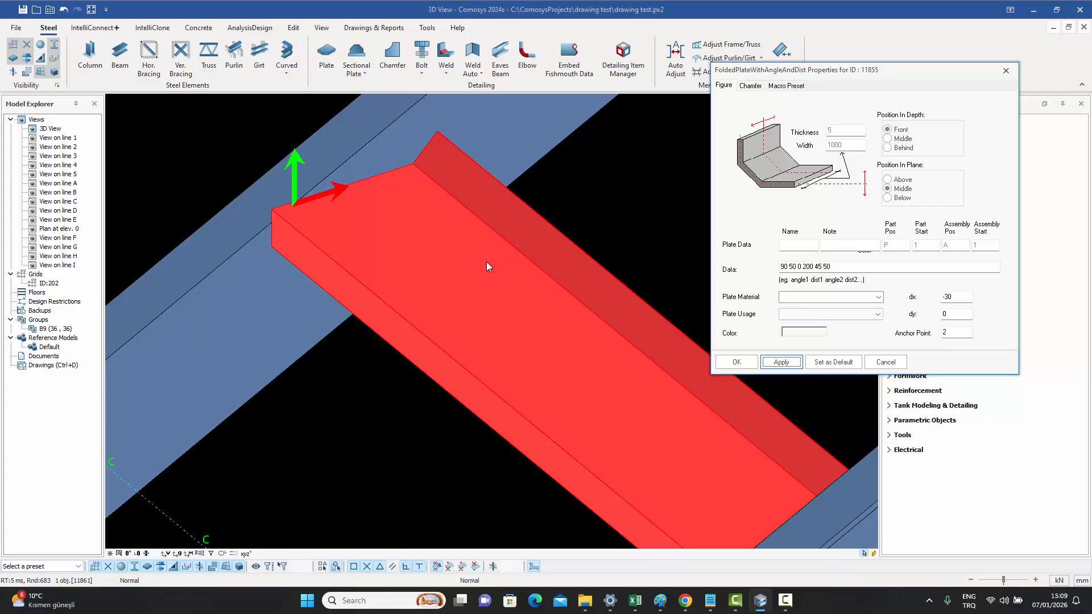
- Load the Type 2 macro preset onto the folded plate and apply it
scroll(453, 279, "down", 6)
middle_click_drag(420, 331, 439, 342)
key("Escape")
scroll(524, 340, "up", 9)
scroll(526, 319, "down", 3)
scroll(526, 318, "down", 3)
middle_click_drag(415, 248, 382, 299)
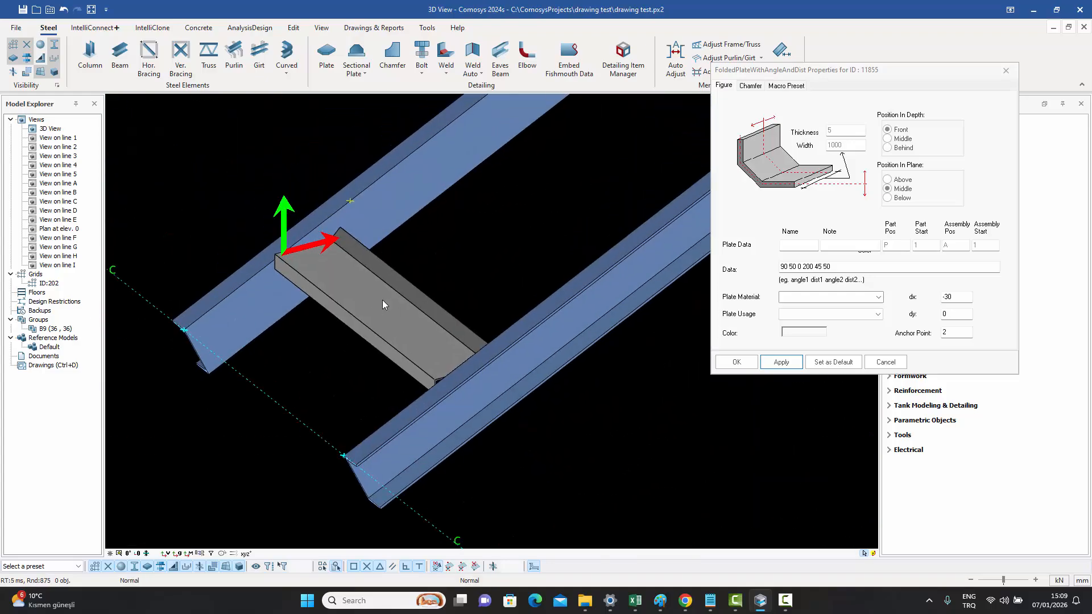
left_click(359, 293)
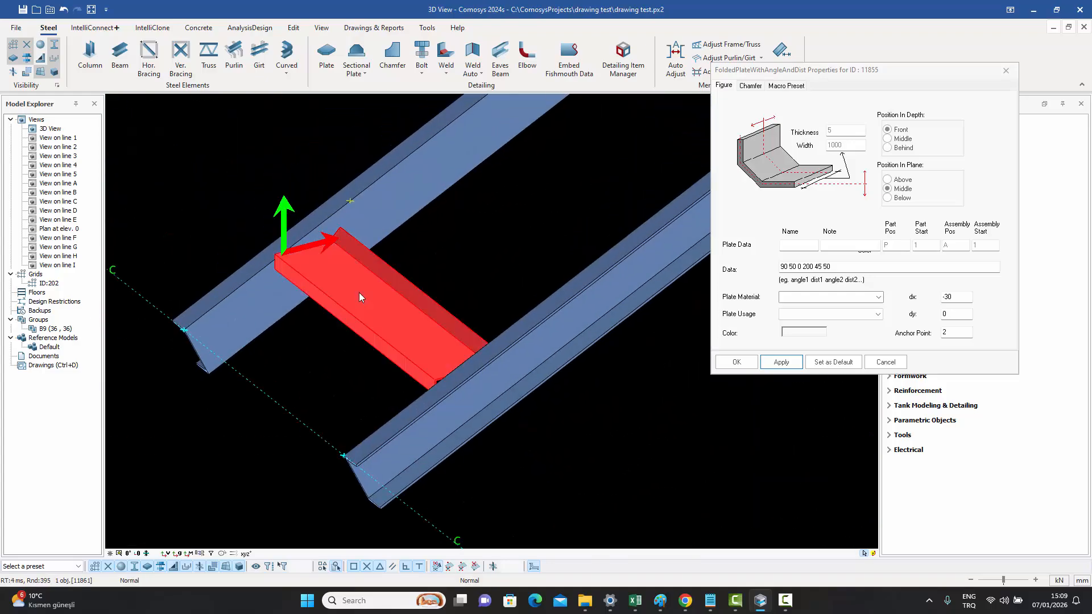
left_click(791, 86)
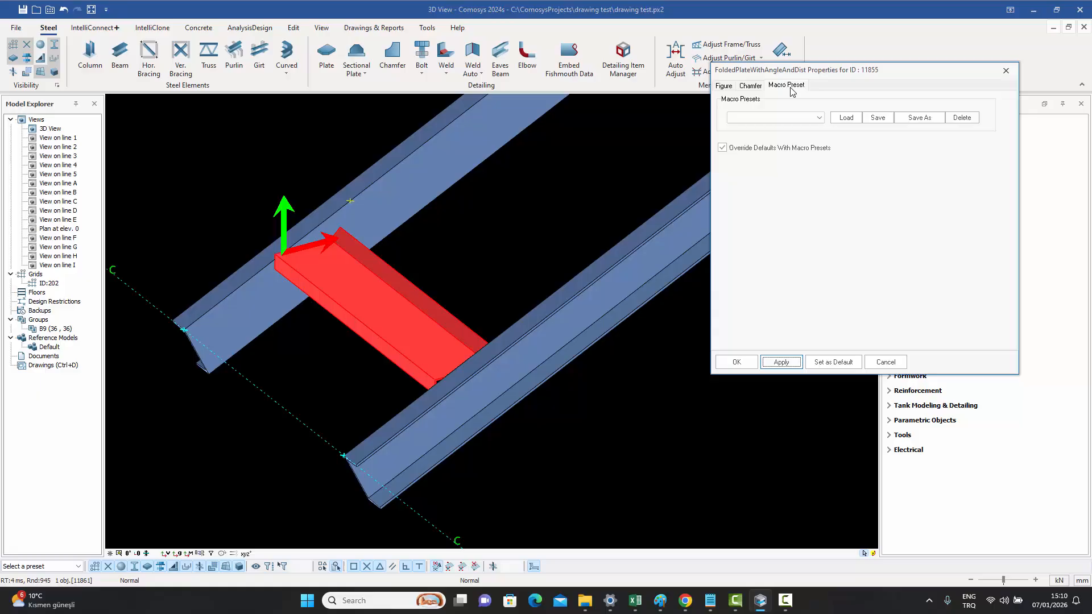
left_click(776, 119)
left_click(768, 136)
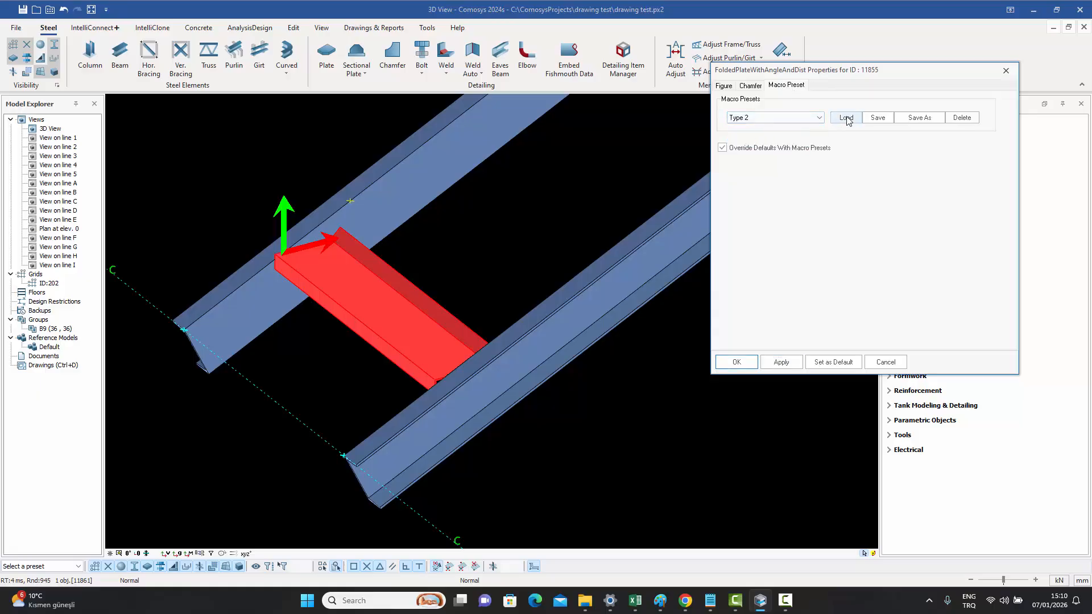
left_click(846, 118)
left_click(779, 362)
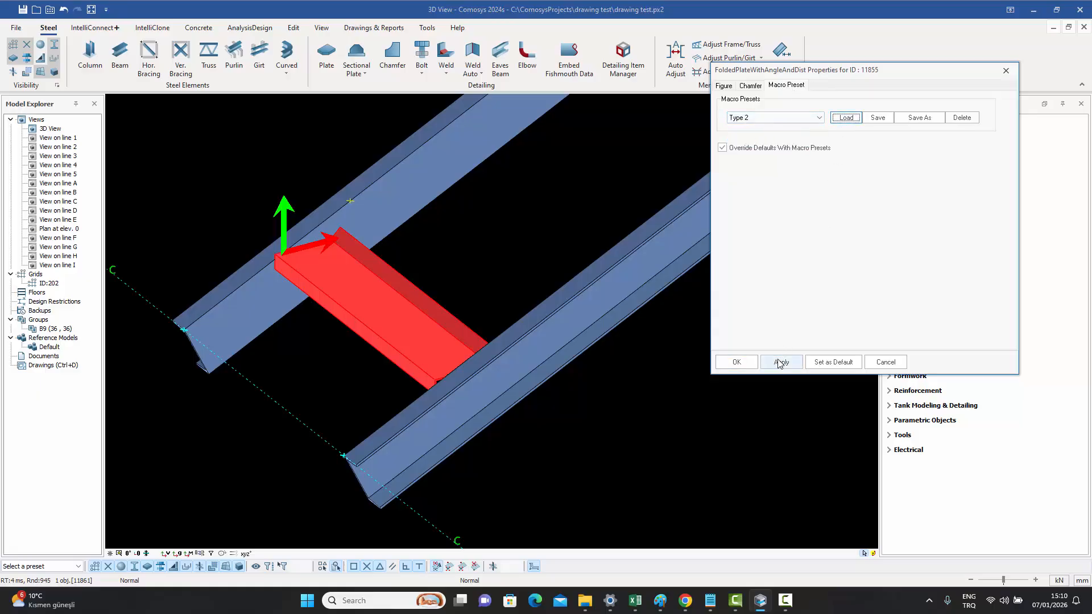
- Load the Type 3 macro preset onto the folded plate and apply it
left_click(461, 257)
middle_click_drag(424, 291, 443, 357)
scroll(443, 357, "down", 4)
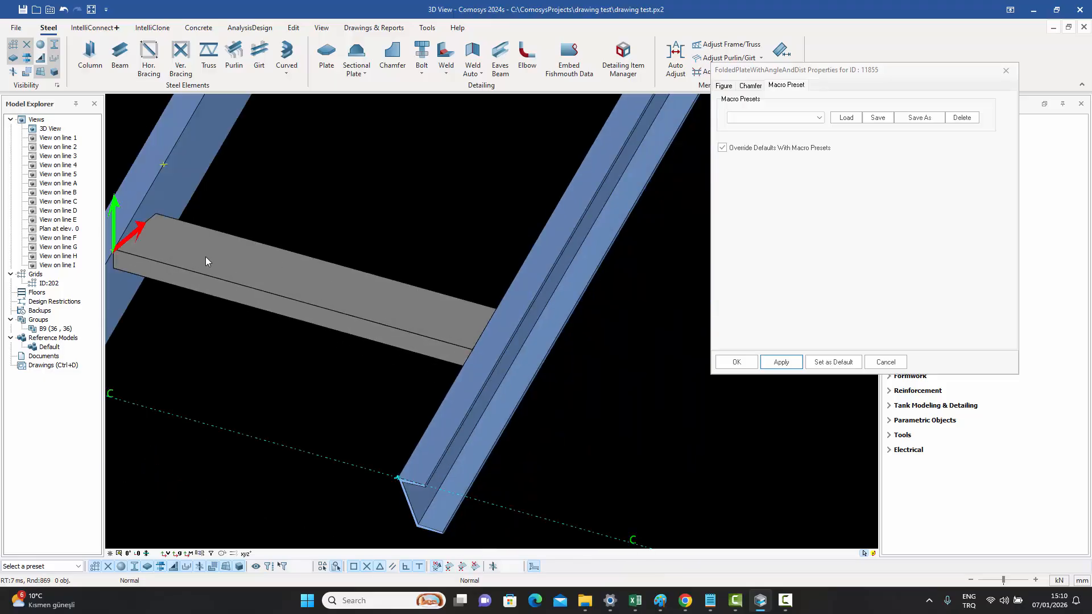
scroll(249, 254, "down", 3)
middle_click_drag(250, 255, 347, 256)
left_click(312, 267)
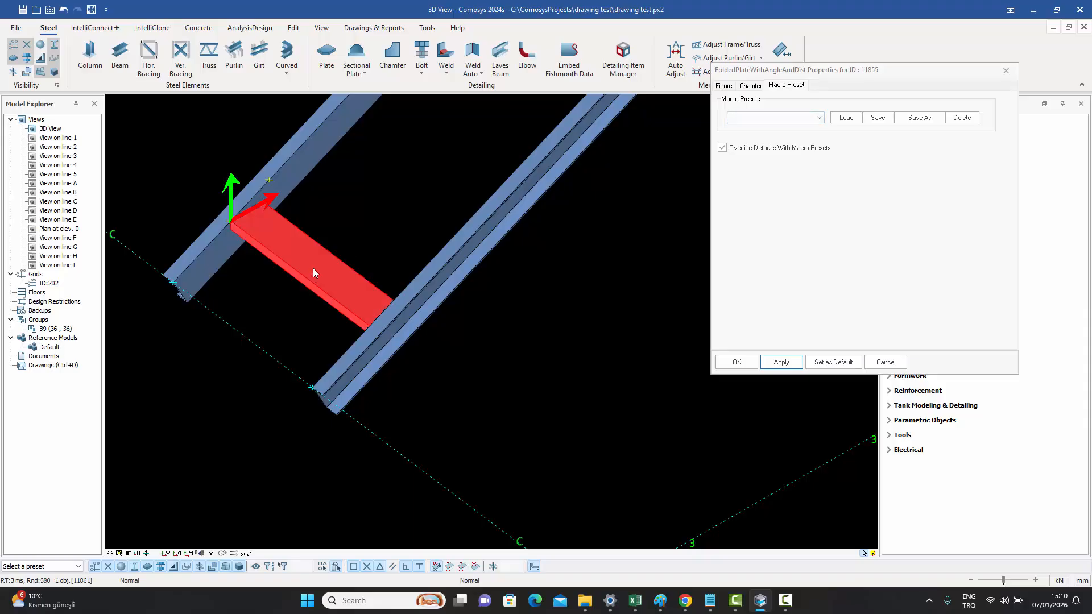
left_click(790, 117)
left_click(739, 137)
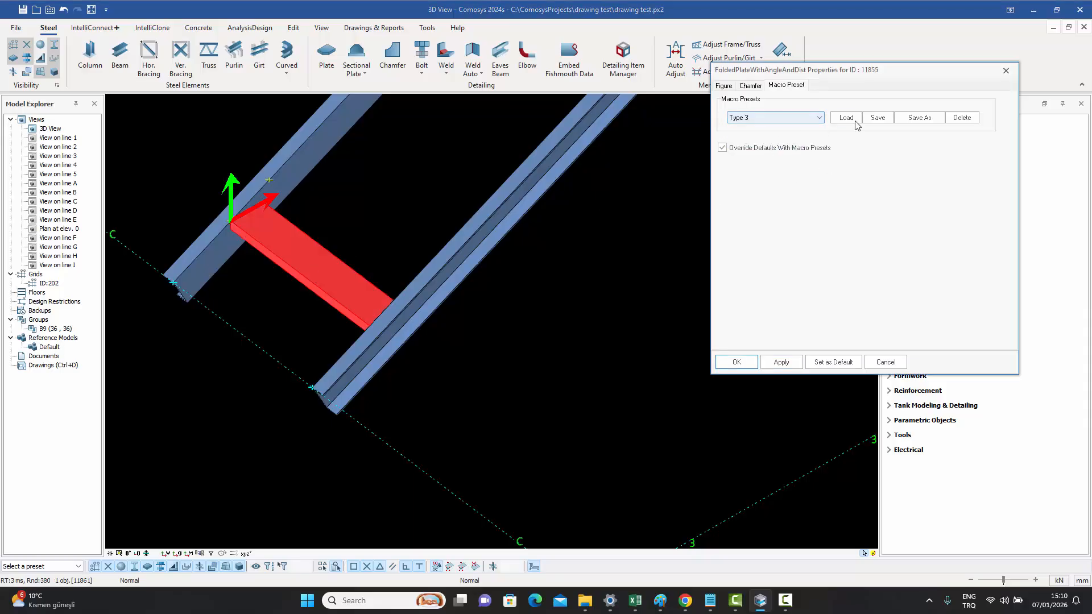
left_click(846, 117)
left_click(774, 364)
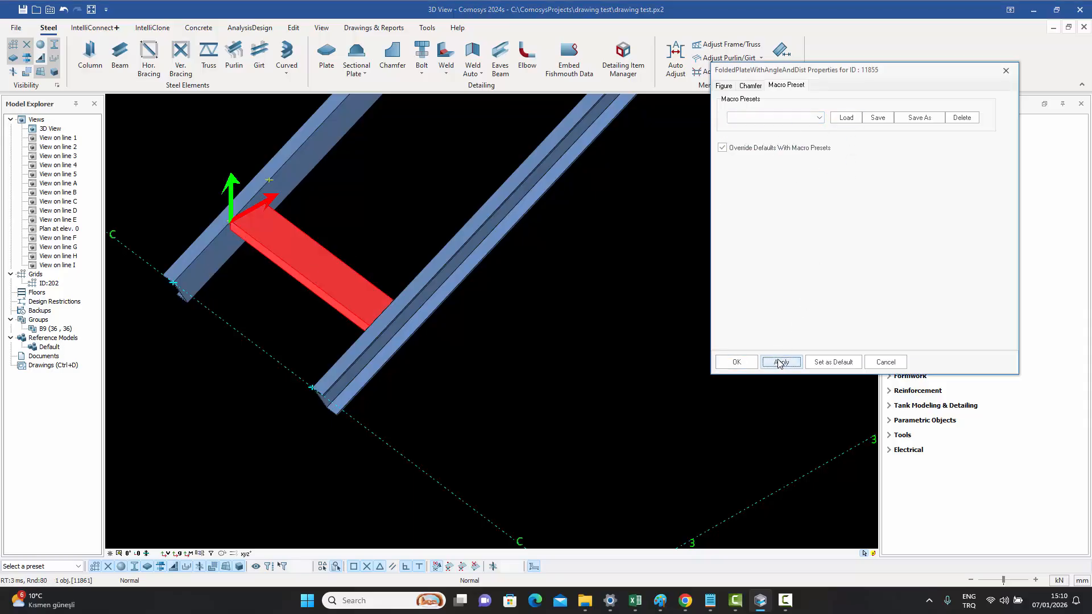
- Set the folded plate's usage to Chequered Plate
left_click(341, 230)
middle_click_drag(340, 226, 466, 194)
middle_click_drag(432, 267, 650, 242)
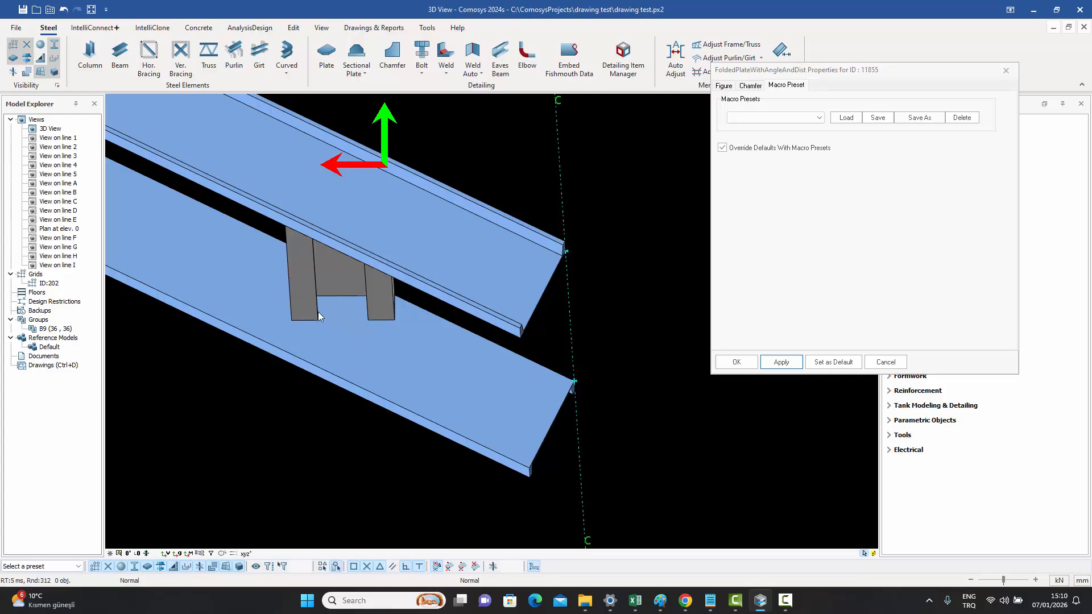
middle_click_drag(380, 308, 267, 259)
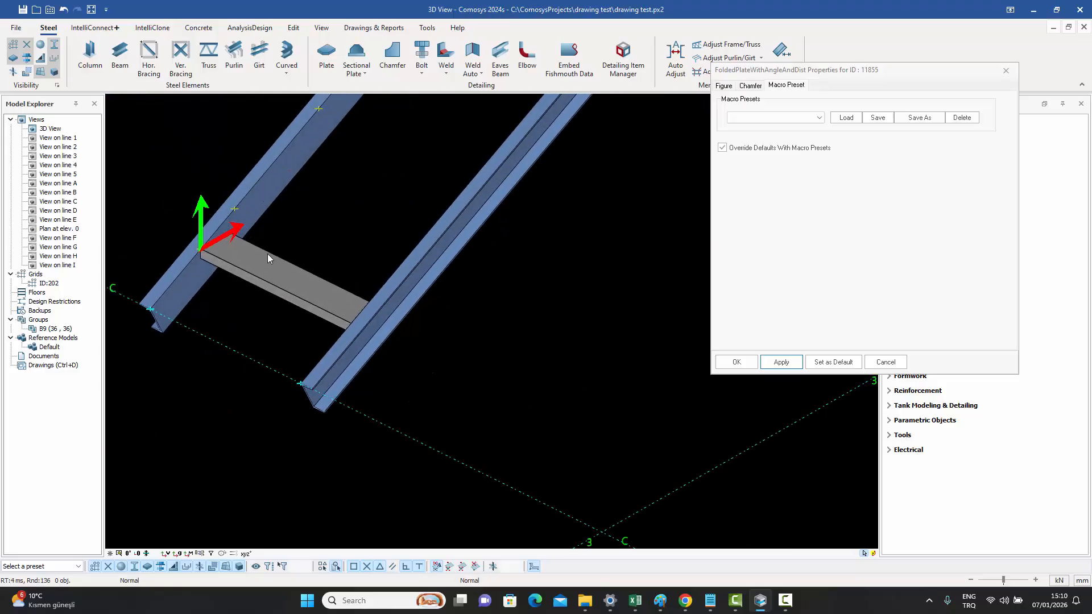
left_click(264, 261)
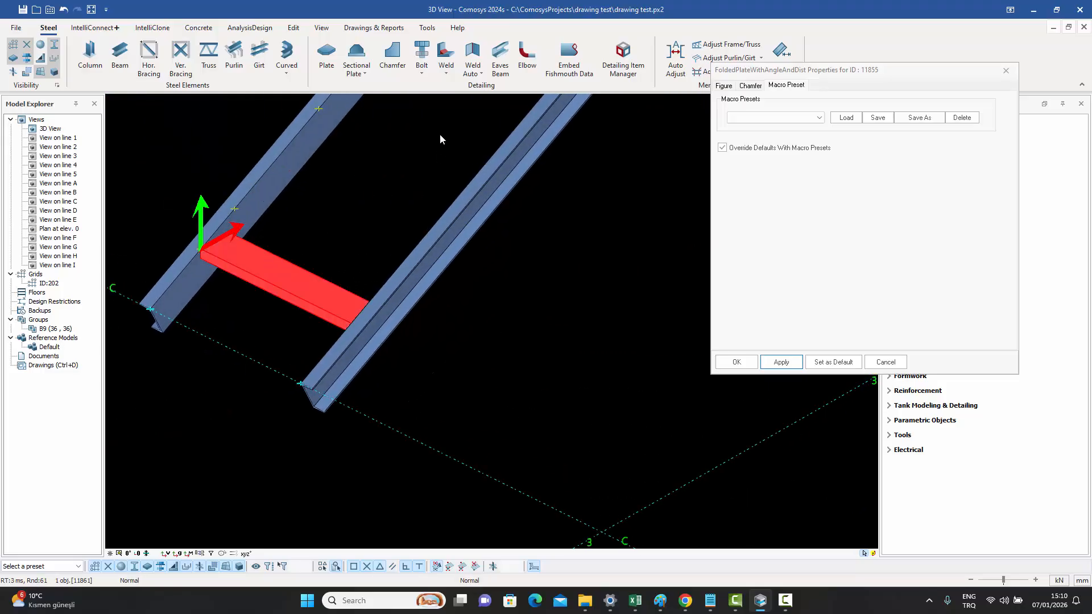
left_click(724, 86)
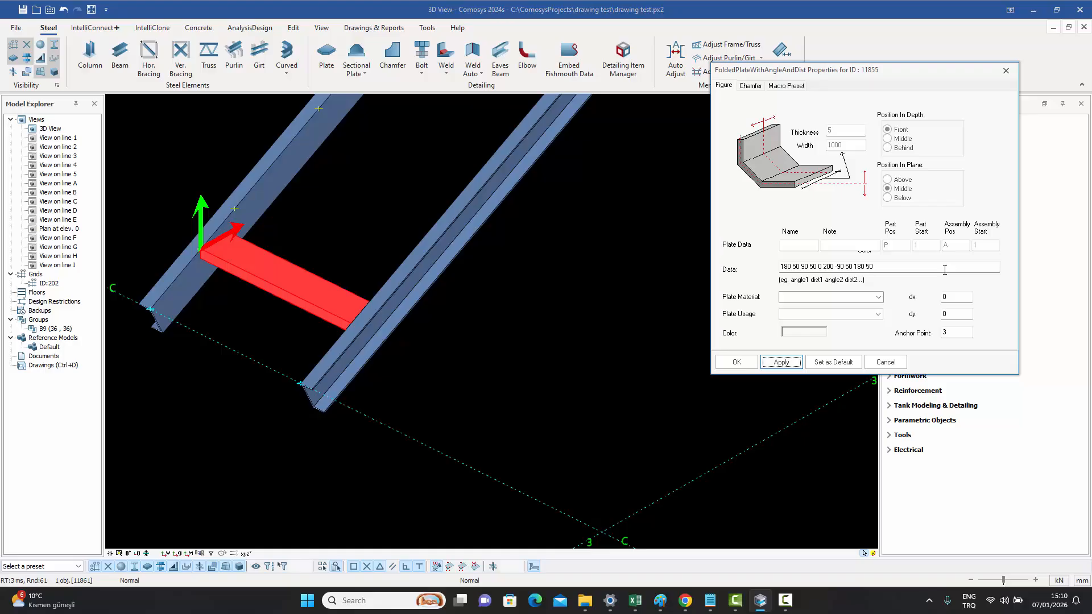
left_click(805, 316)
left_click(805, 323)
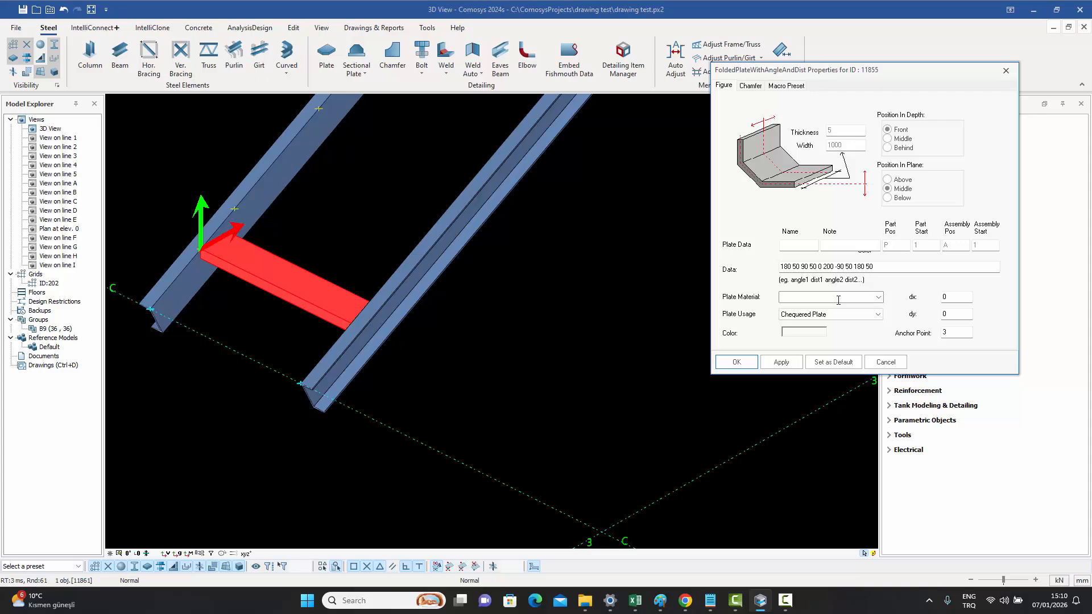
- Set the folded plate's colour to yellow, apply the changes and close the properties
left_click(800, 334)
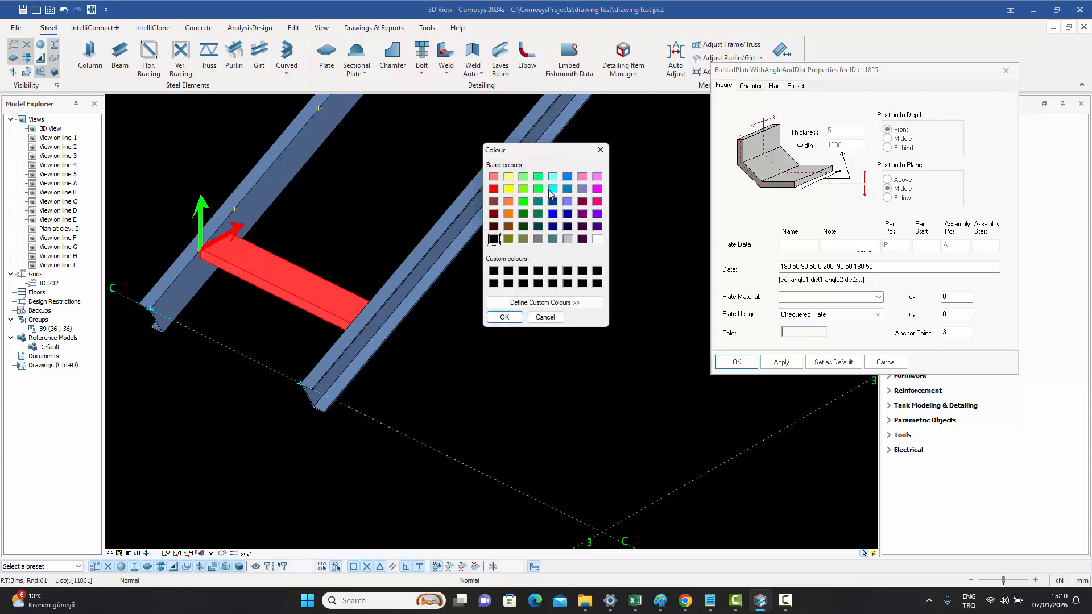
left_click(508, 227)
left_click(504, 317)
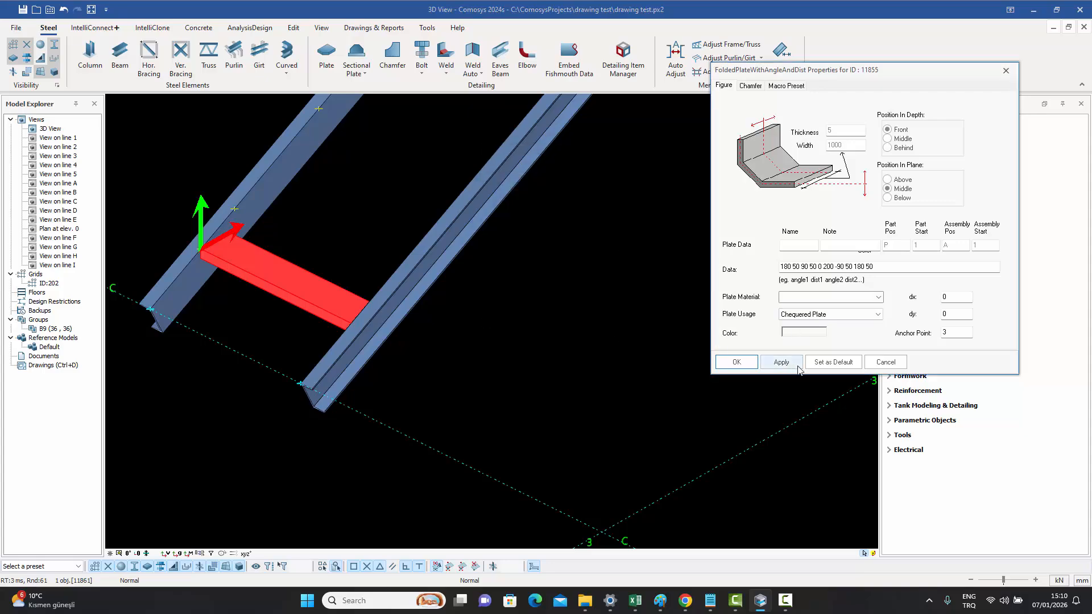
left_click(780, 362)
left_click(746, 363)
left_click(671, 324)
scroll(663, 323, "down", 2)
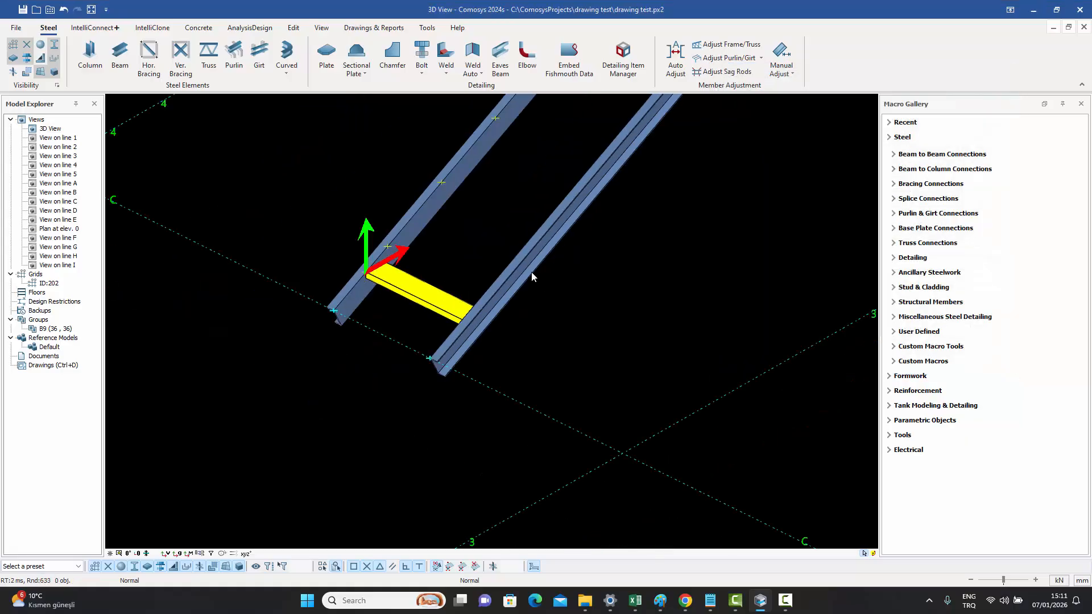
- Load the Type 1 macro preset onto the folded plate, apply it and set it as the default
middle_click_drag(470, 283, 454, 315)
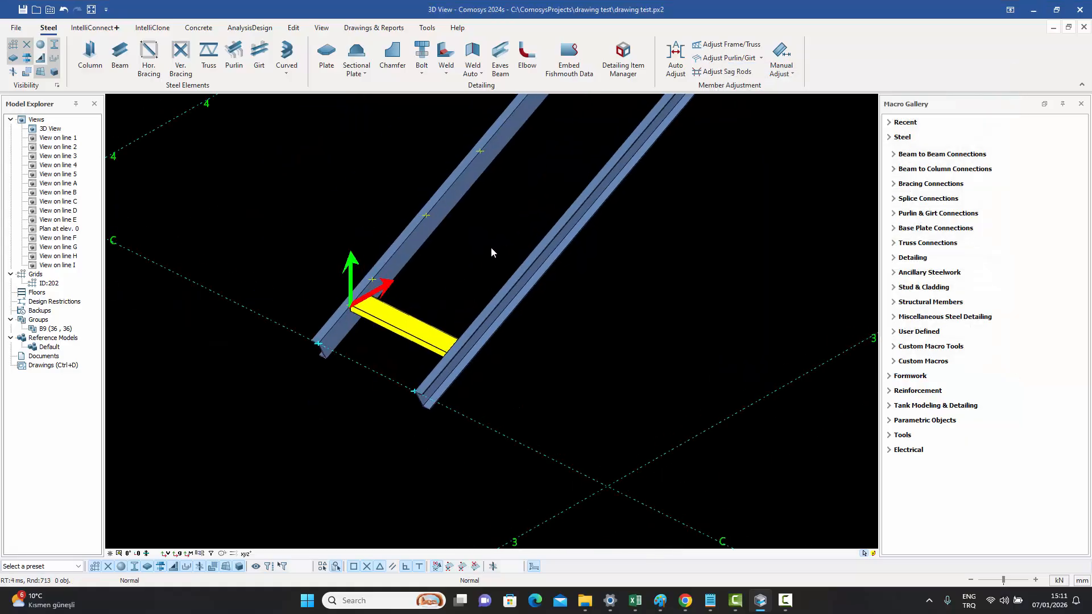
double_click(397, 328)
left_click_drag(63, 9, 617, 111)
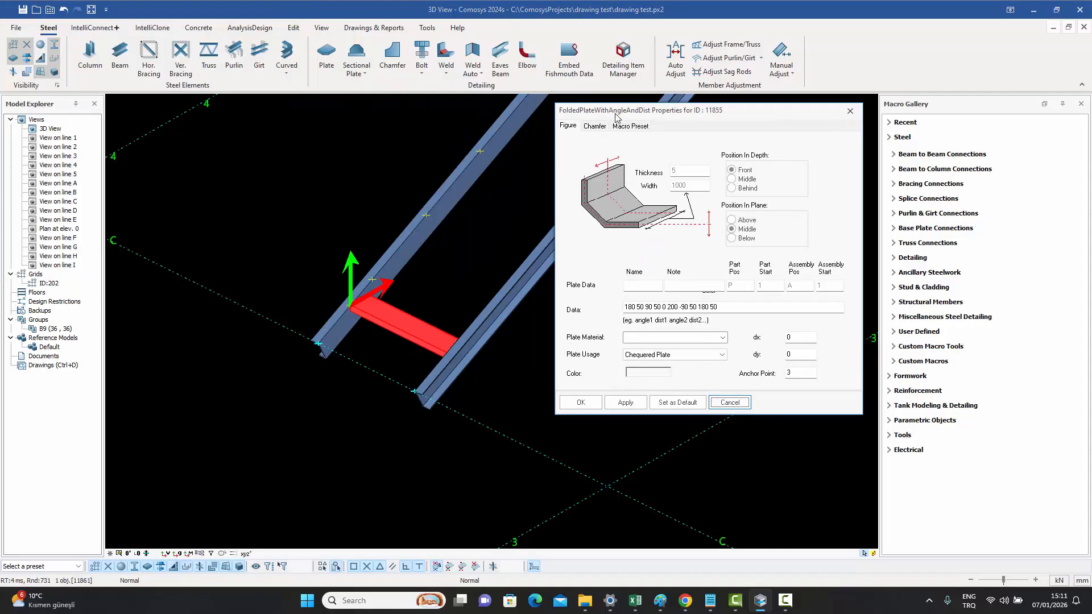
left_click(630, 125)
left_click(637, 162)
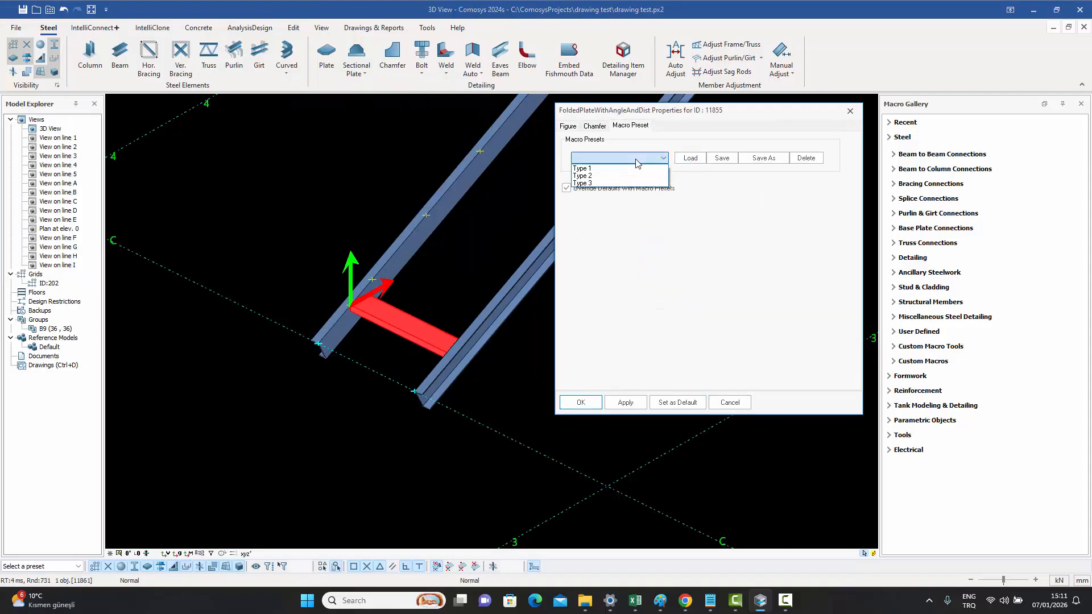
left_click(620, 172)
left_click(689, 159)
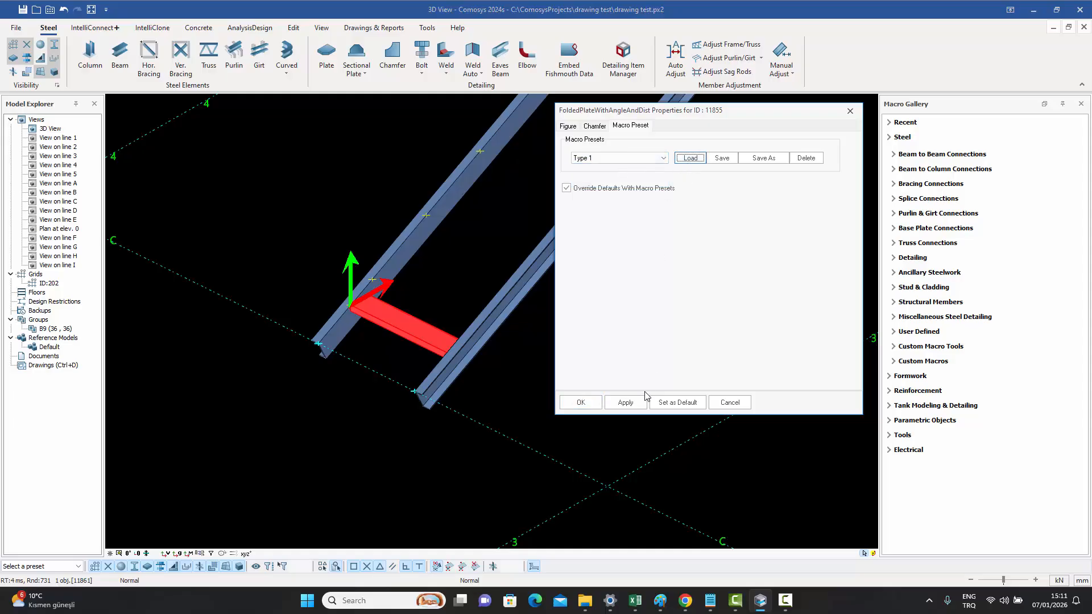
left_click(625, 402)
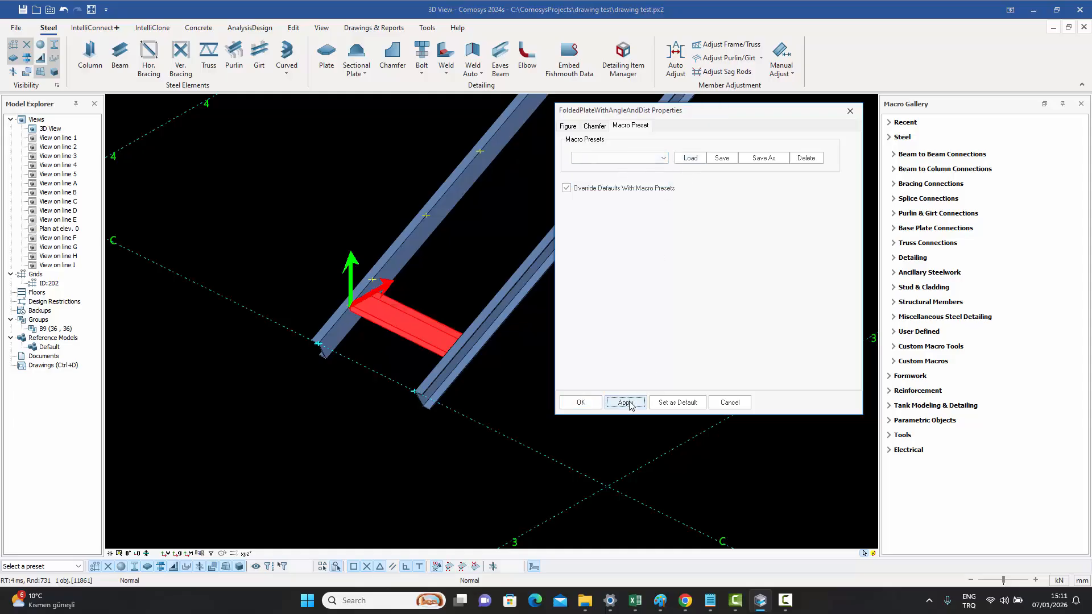
left_click(673, 405)
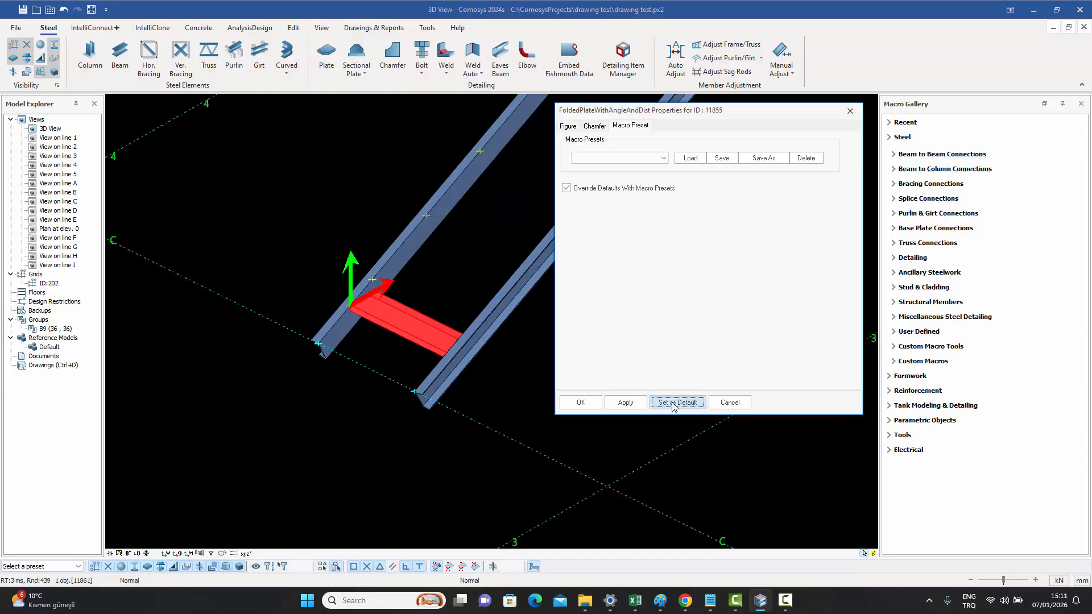
left_click(580, 402)
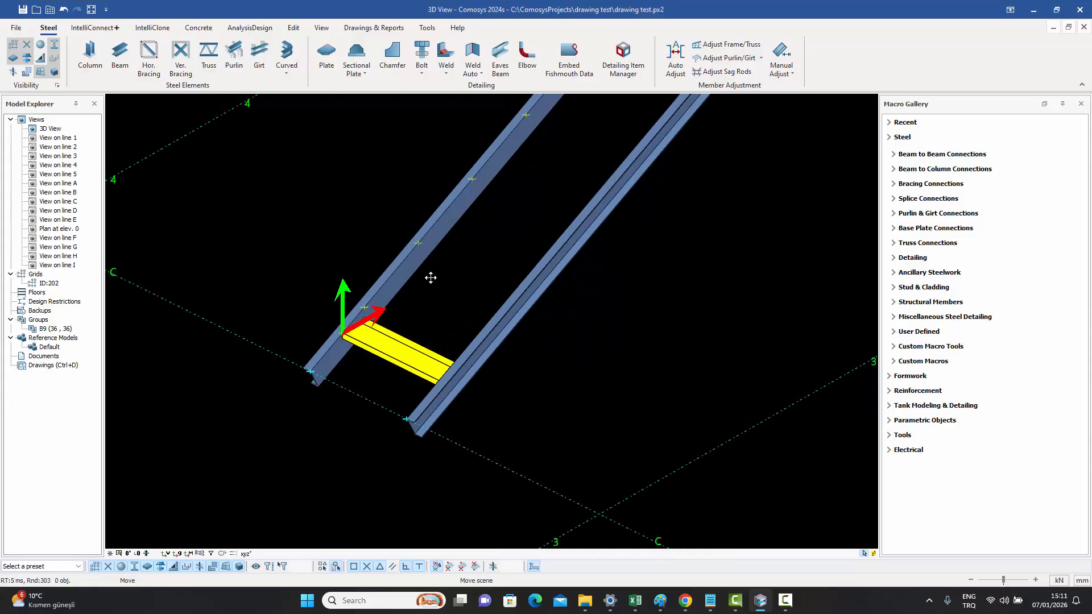
- Place several folded plates with angle and distance at points along the beam
left_click(356, 69)
left_click(383, 147)
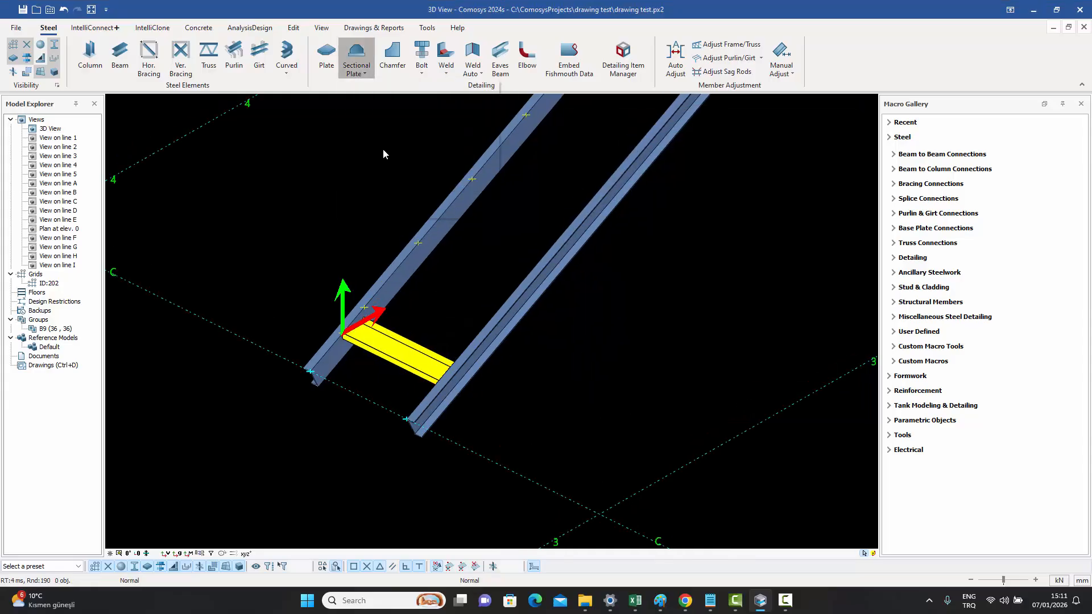
left_click(419, 244)
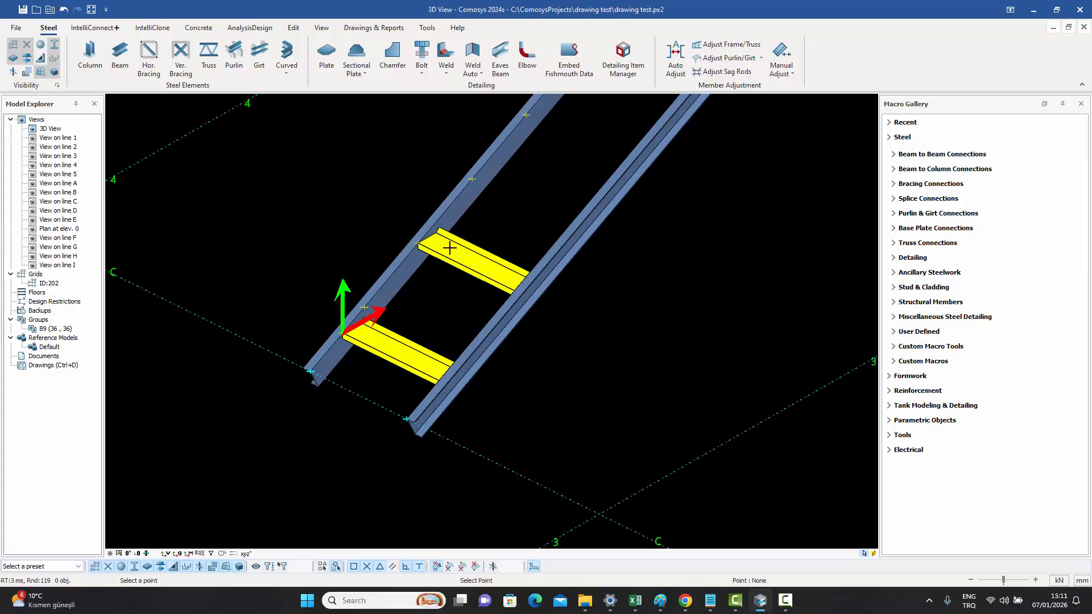
scroll(460, 182, "up", 3)
scroll(463, 168, "down", 5)
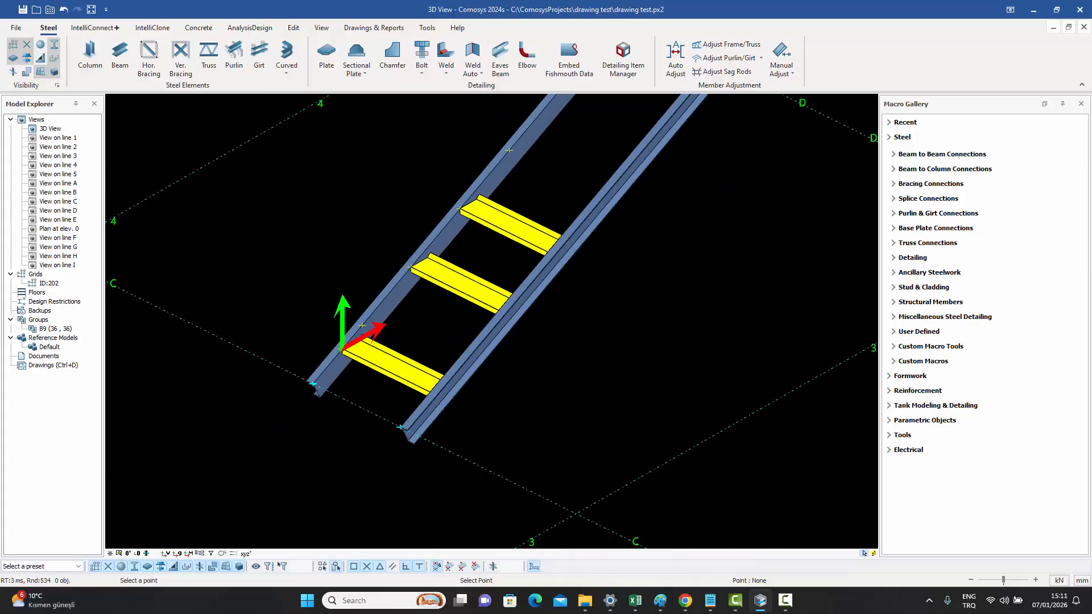
scroll(501, 232, "down", 3)
scroll(533, 162, "up", 4)
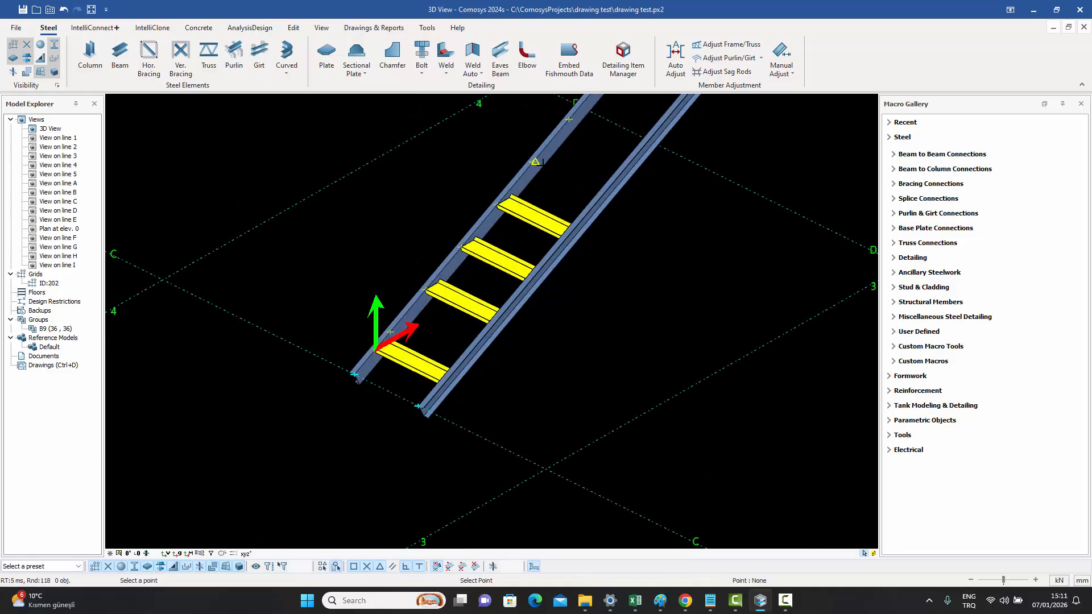
left_click(533, 162)
scroll(565, 182, "down", 2)
scroll(564, 181, "up", 4)
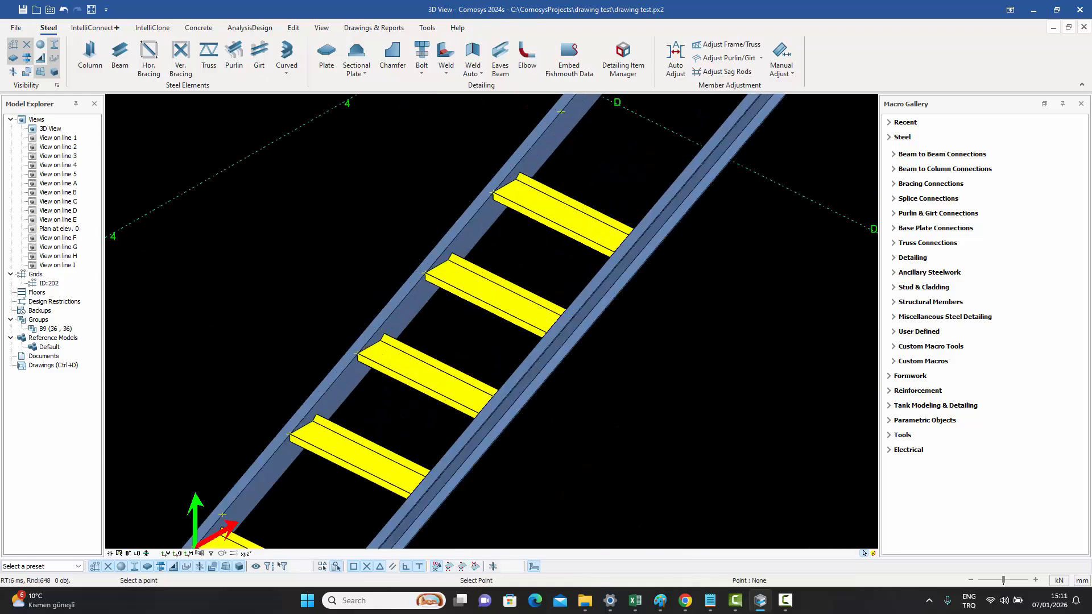
key("Escape")
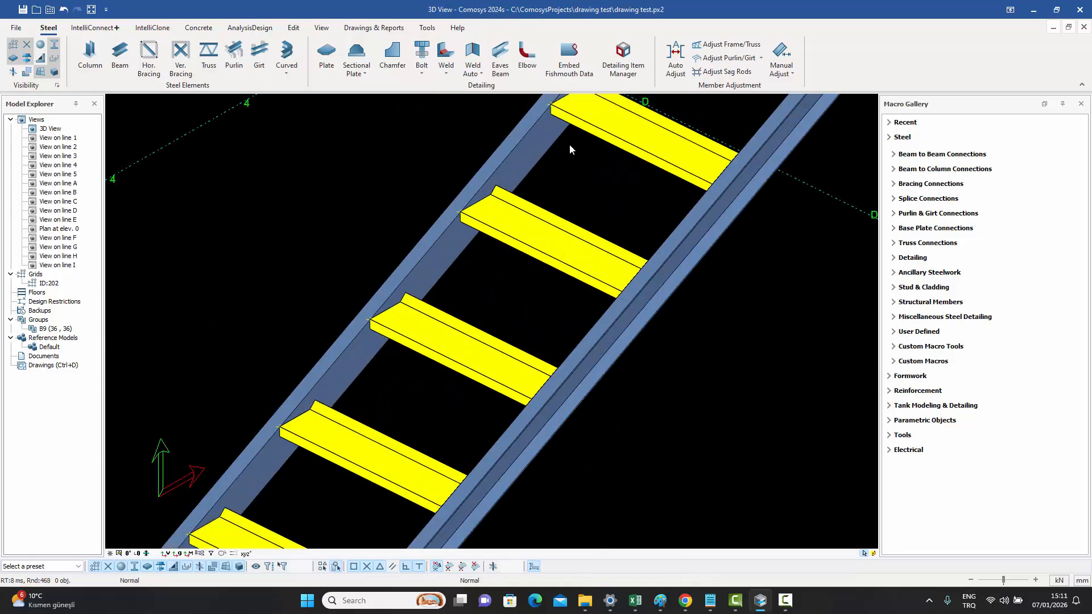
- Examine the row of placed plates between the beams from different angles
scroll(570, 146, "down", 6)
middle_click_drag(582, 173, 477, 283)
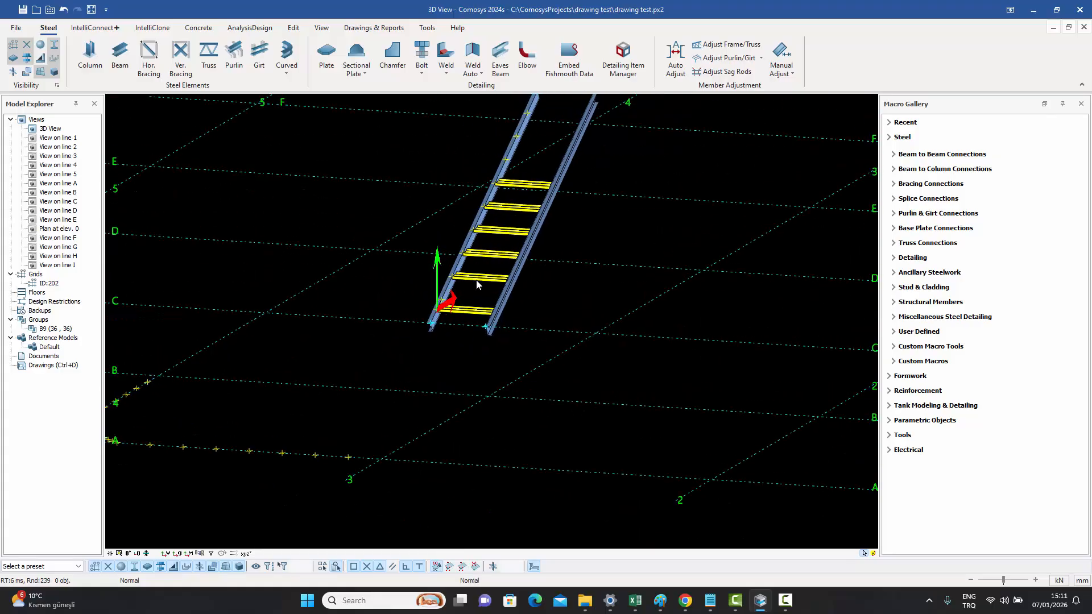
scroll(478, 286, "up", 5)
middle_click_drag(468, 345, 373, 339)
middle_click_drag(500, 334, 473, 377)
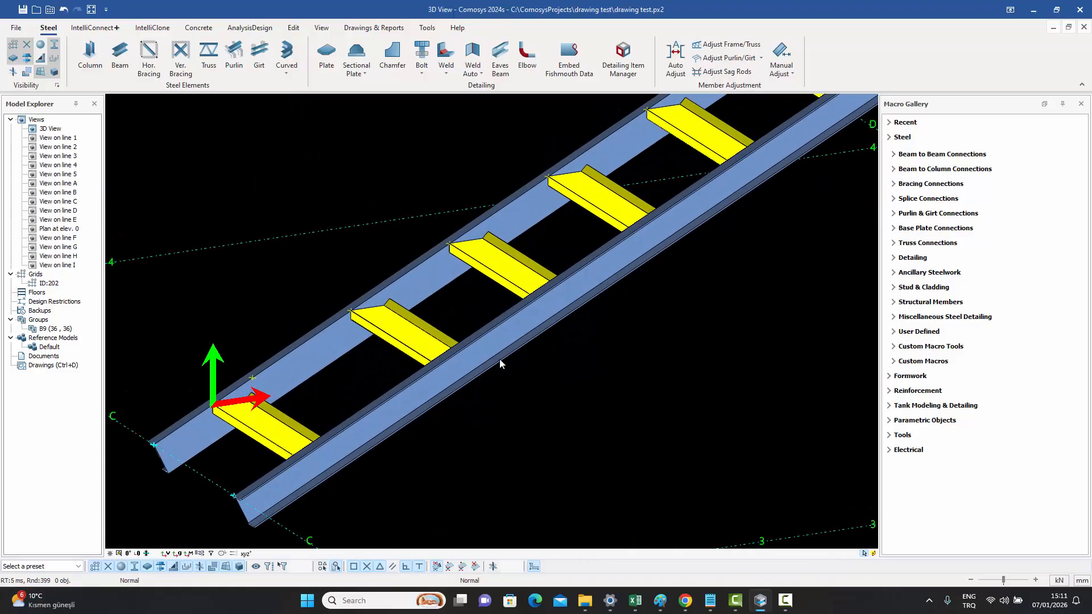
left_click(366, 75)
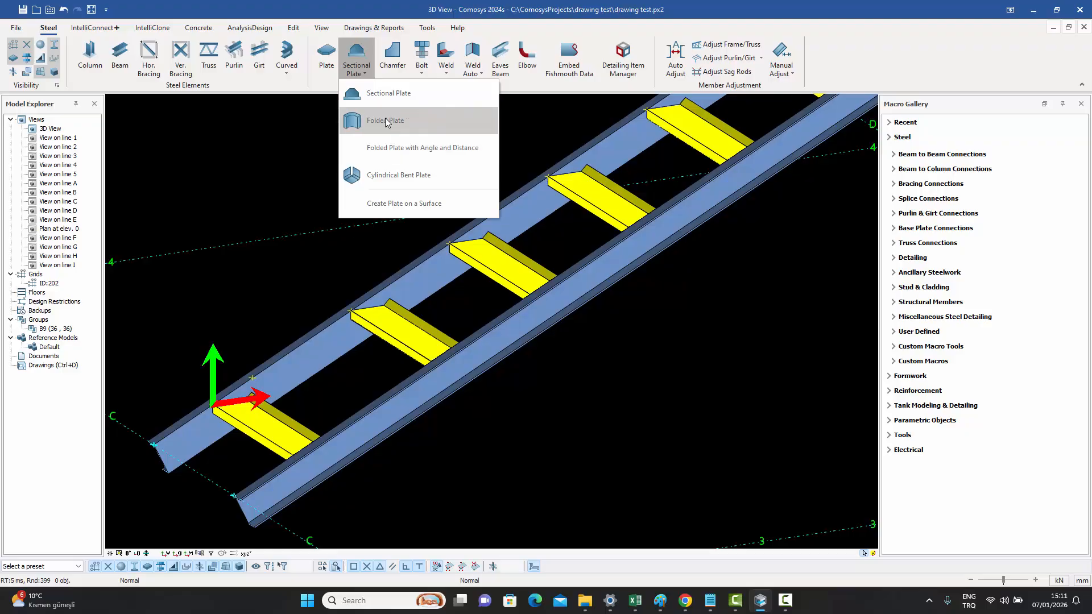
left_click(557, 355)
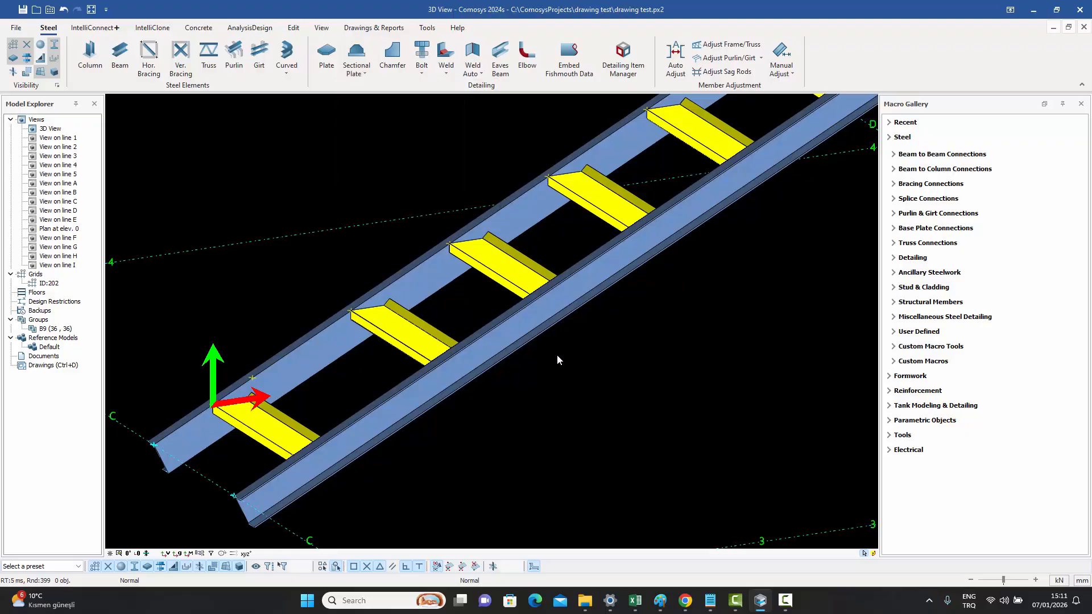
- Place a Ladder Macro from the Ancillary Steelwork gallery at a grid intersection
double_click(501, 273)
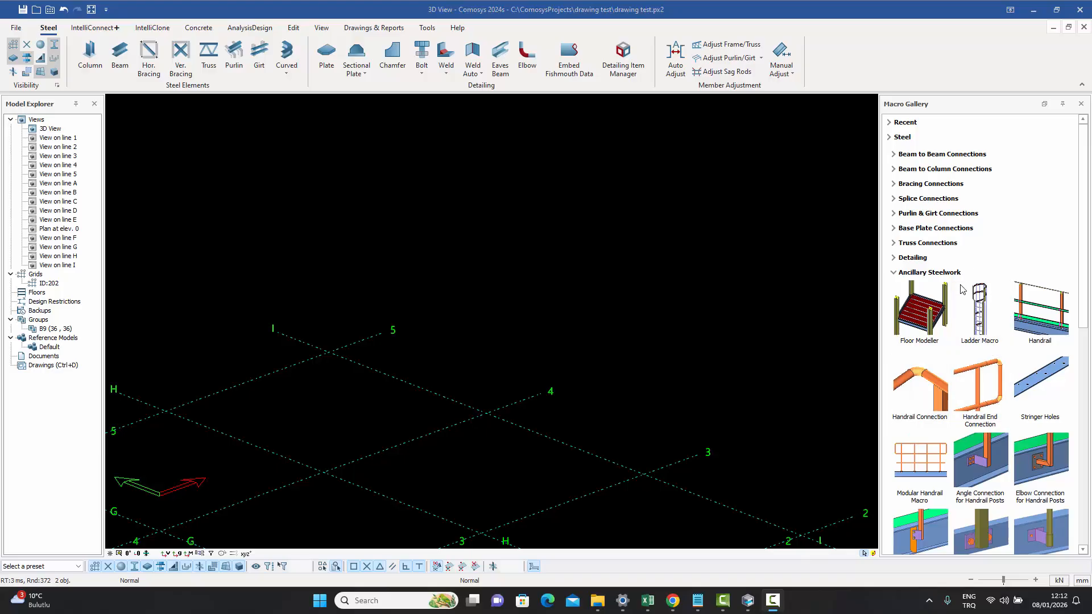
double_click(979, 320)
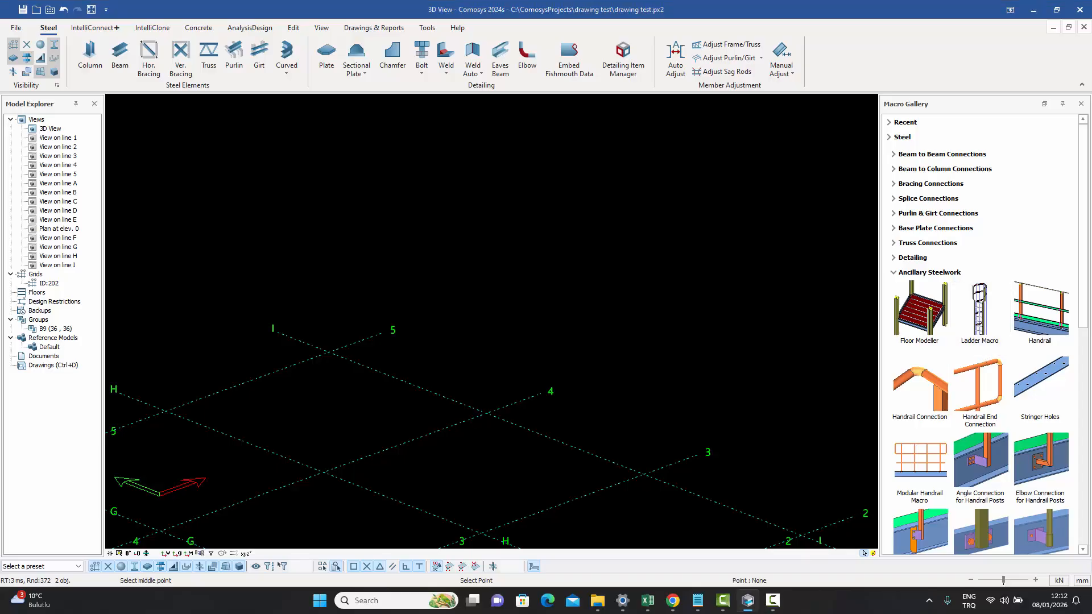
left_click(487, 414)
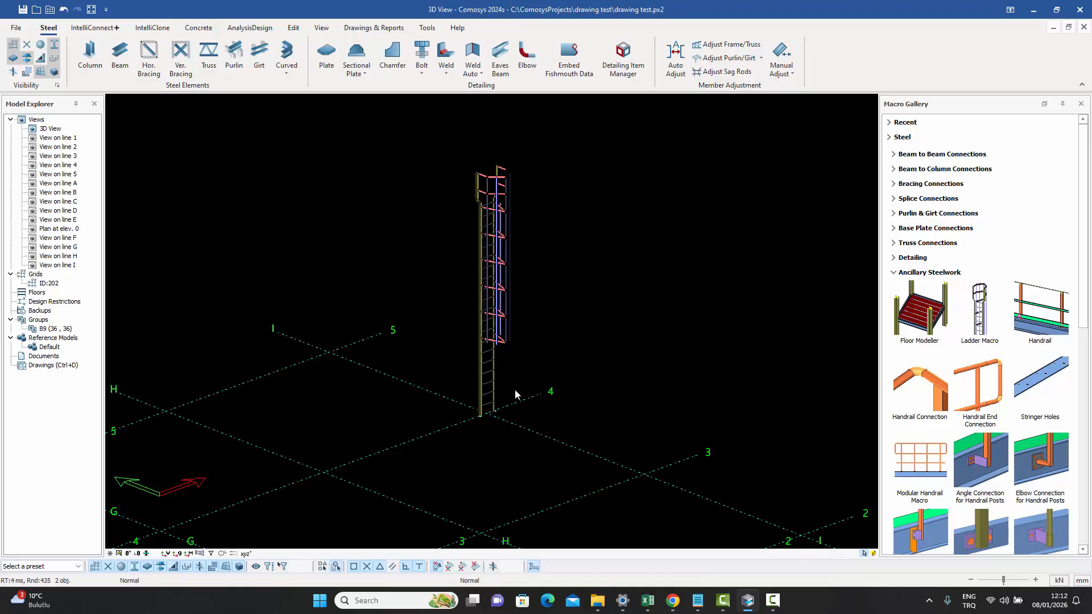
- Examine the placed ladder and its cage up close from different angles
scroll(506, 332, "up", 4)
middle_click_drag(570, 312, 602, 424)
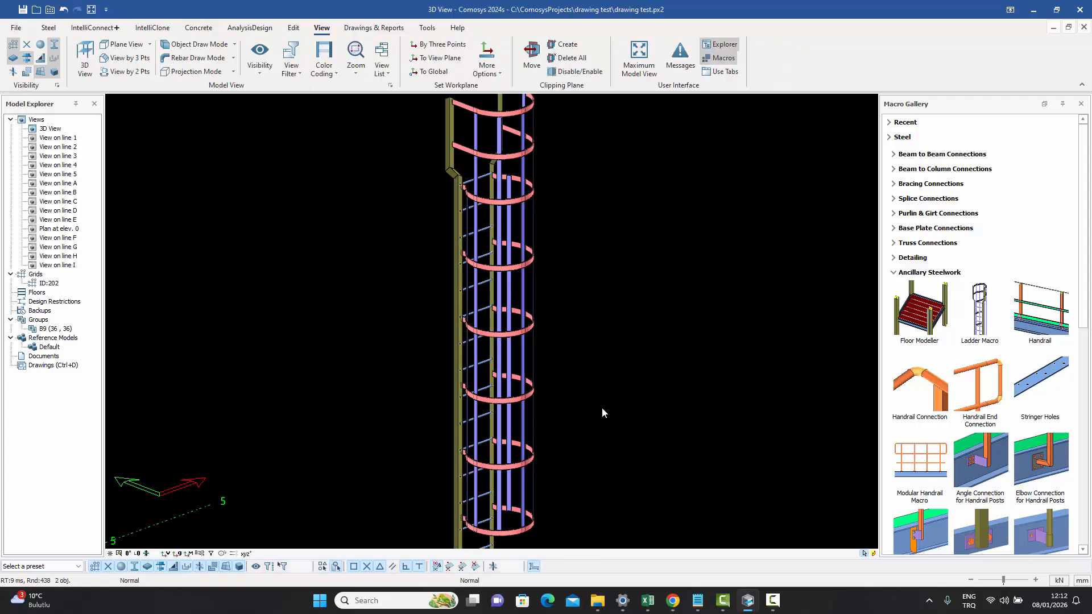
middle_click_drag(601, 410, 592, 341)
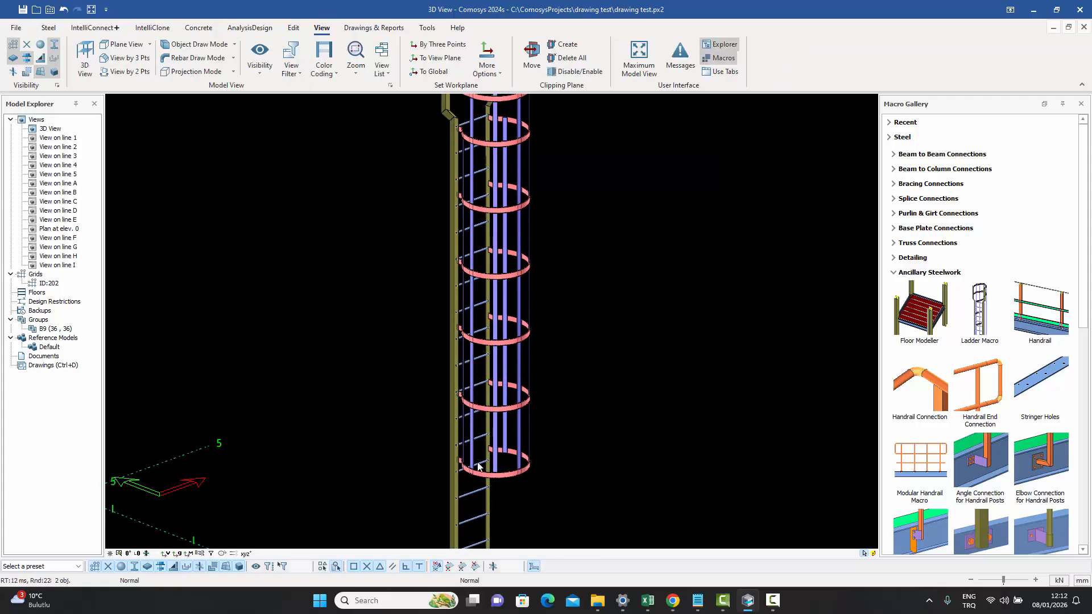
mouse_move(481, 466)
middle_mouse_down()
mouse_move(498, 467)
mouse_move(476, 462)
middle_mouse_up()
key("Escape")
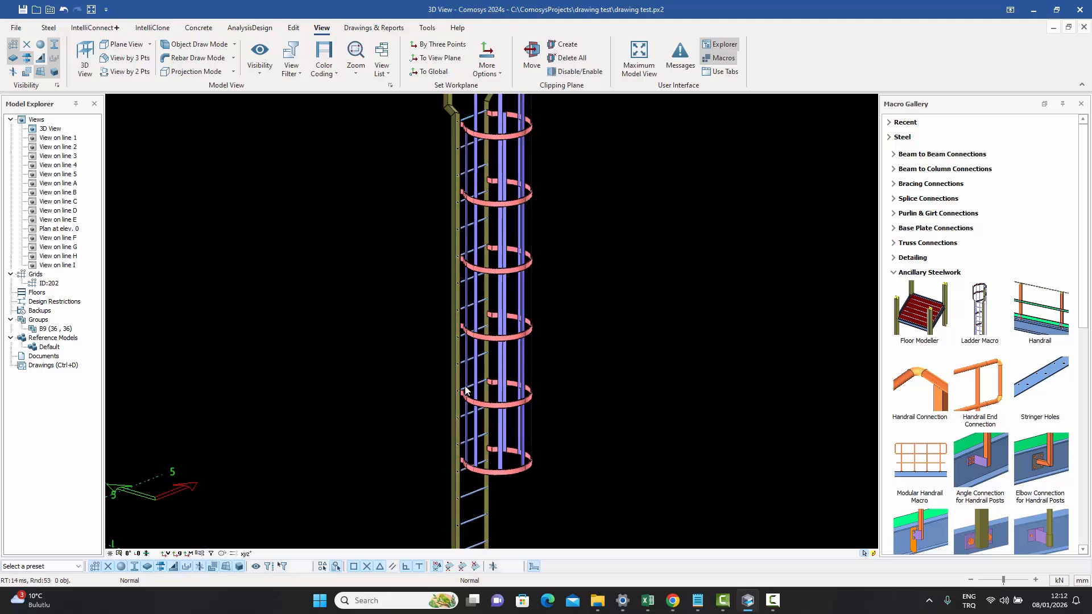
middle_click_drag(605, 373, 592, 393)
scroll(545, 425, "up", 2)
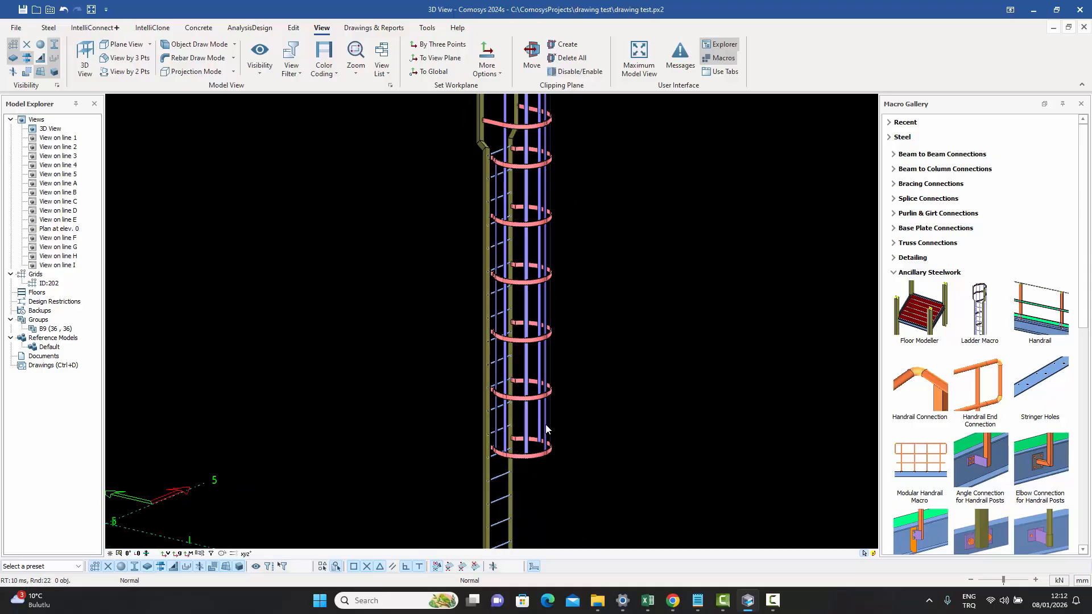
left_click(528, 431)
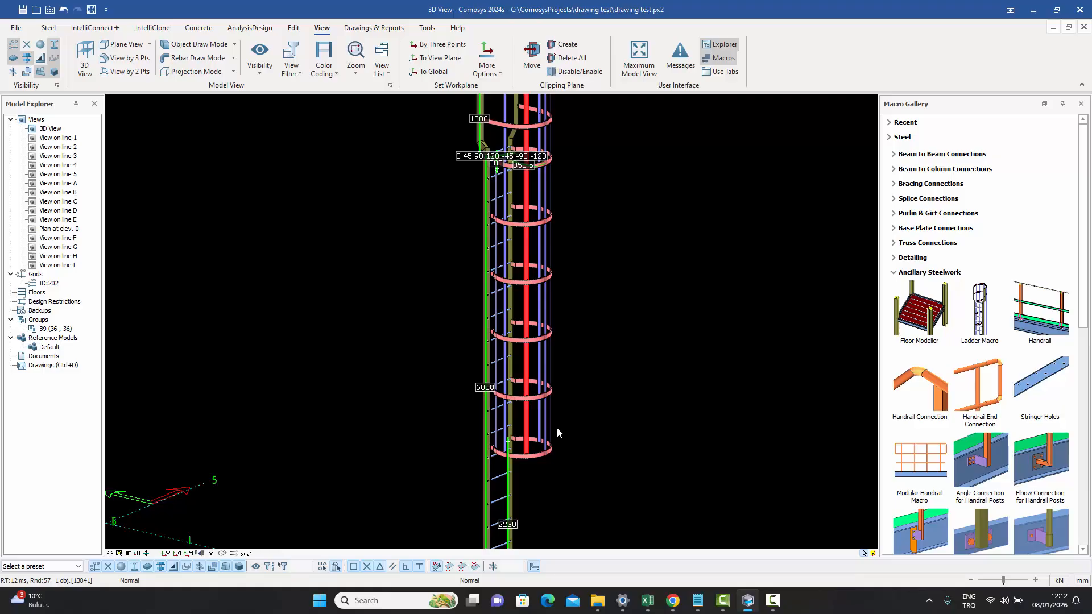
key("Escape")
- Open the ladder's macro properties, set the cage style to Style 2, apply and close
double_click(557, 428)
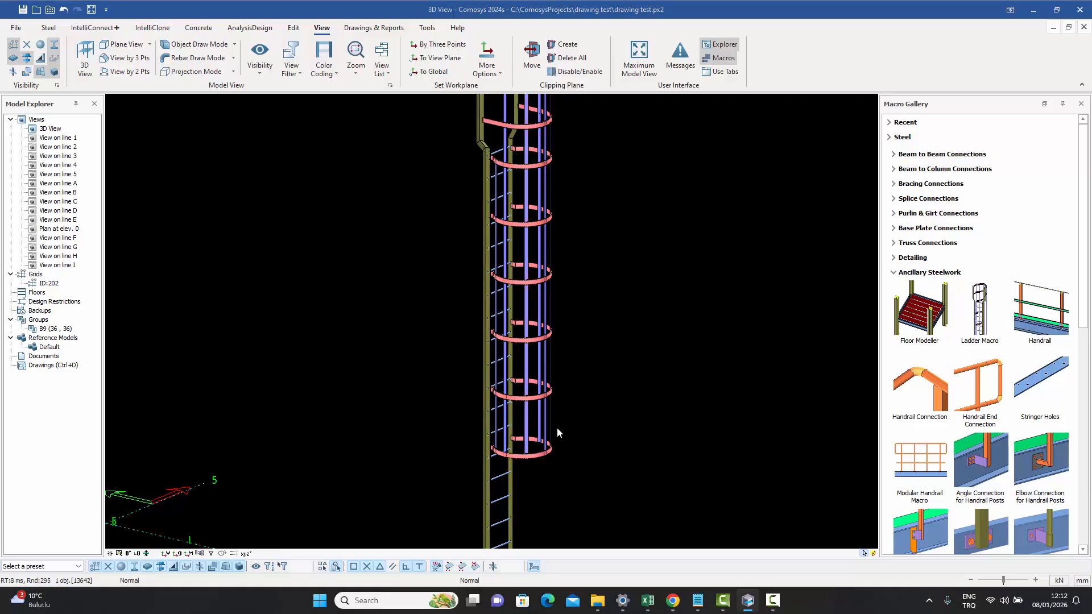
left_click_drag(609, 136, 913, 107)
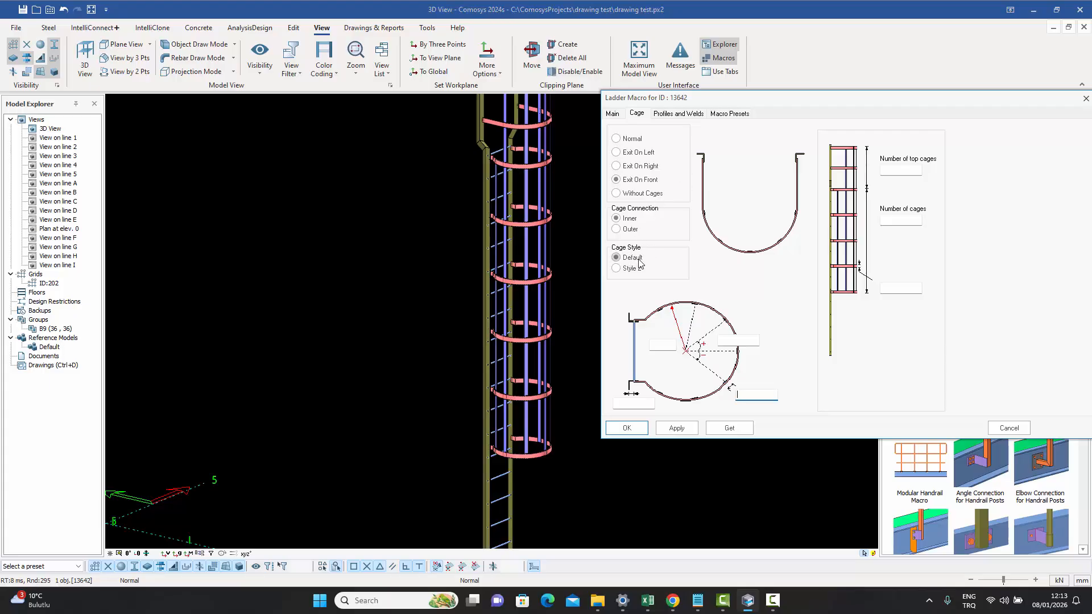
left_click(619, 269)
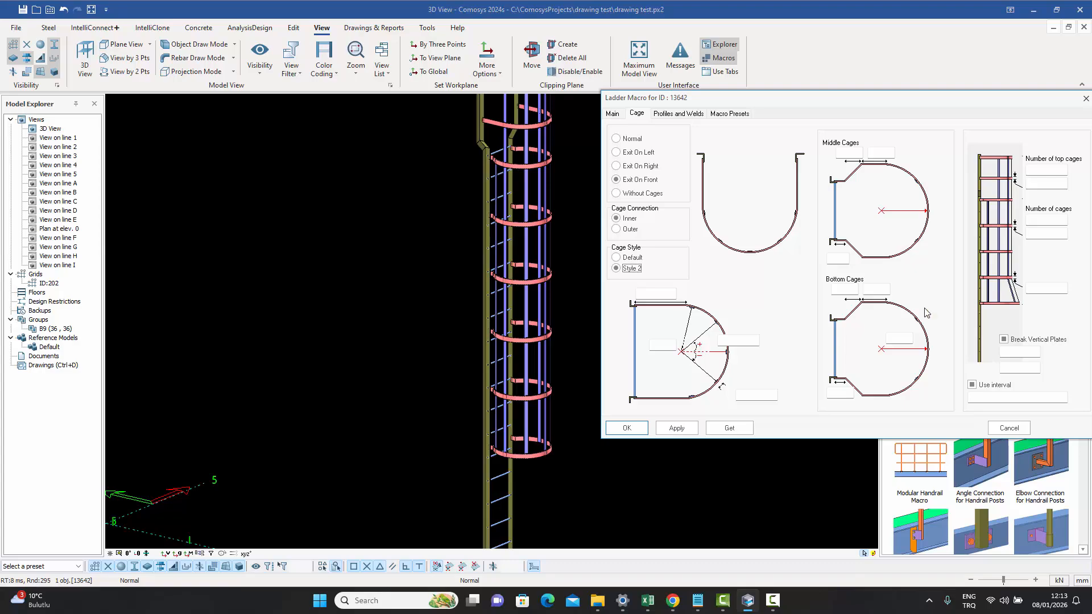
left_click(674, 428)
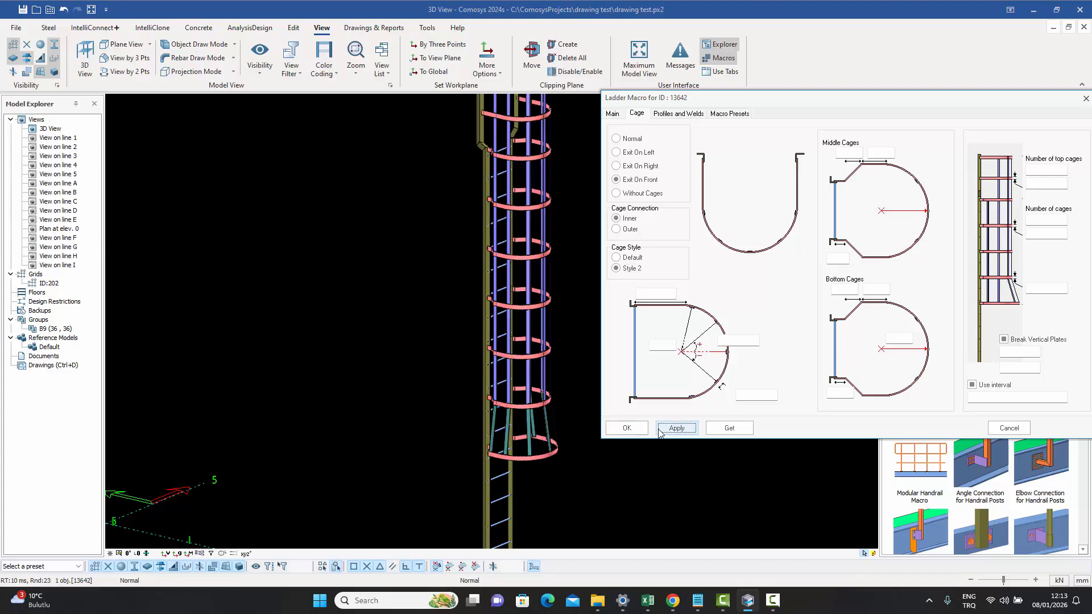
left_click(626, 428)
- Inspect the new flared bottom cage of the ladder from several angles, selecting individual members
scroll(532, 364, "up", 5)
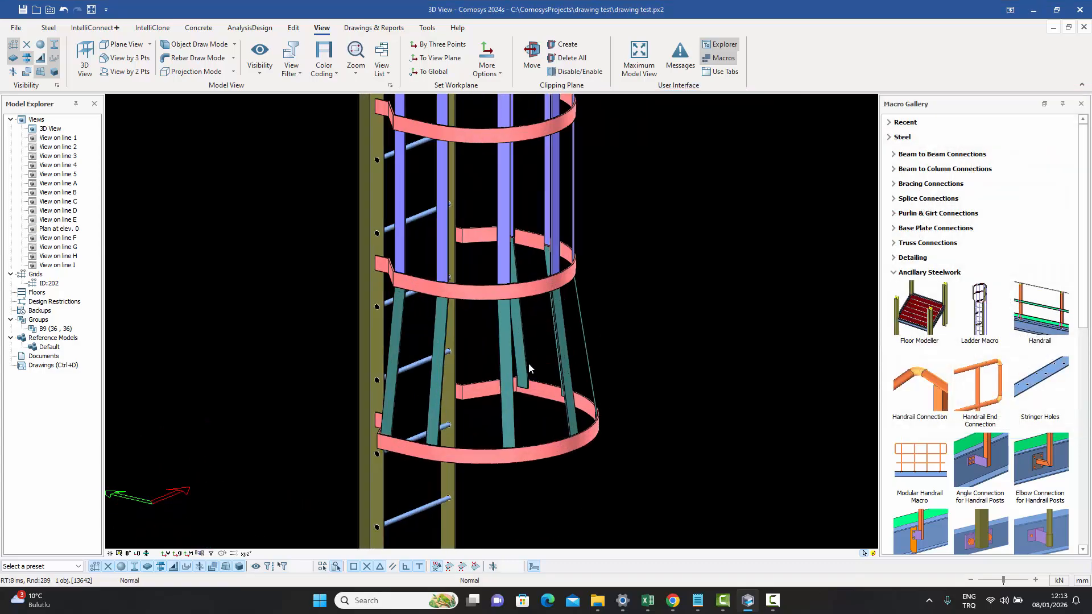
left_click(503, 394)
middle_click_drag(504, 395, 486, 420)
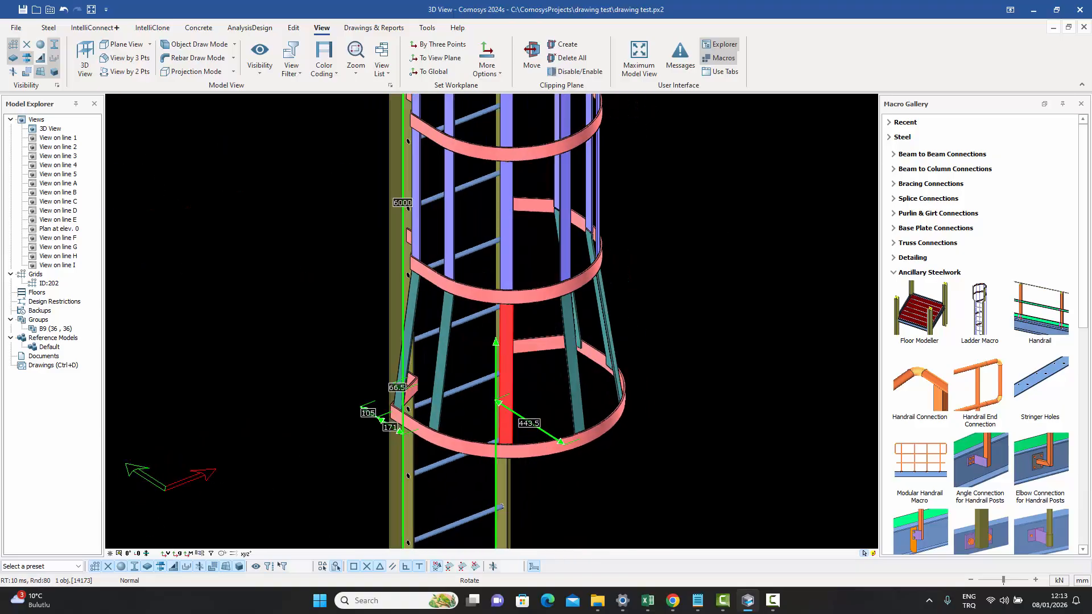
left_click(346, 318)
left_click(533, 567)
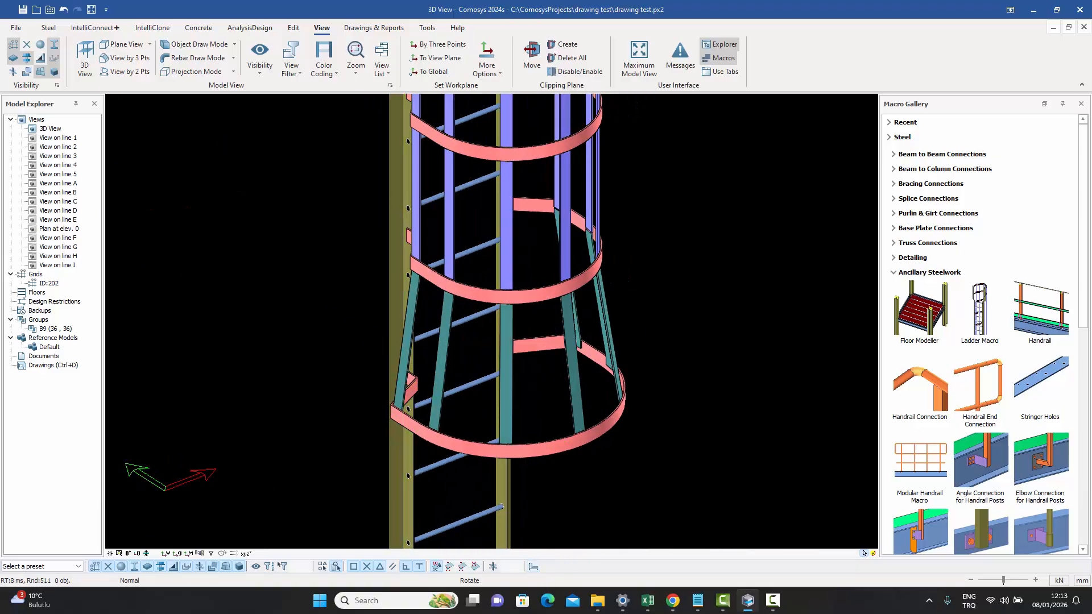
middle_click_drag(620, 470, 514, 301)
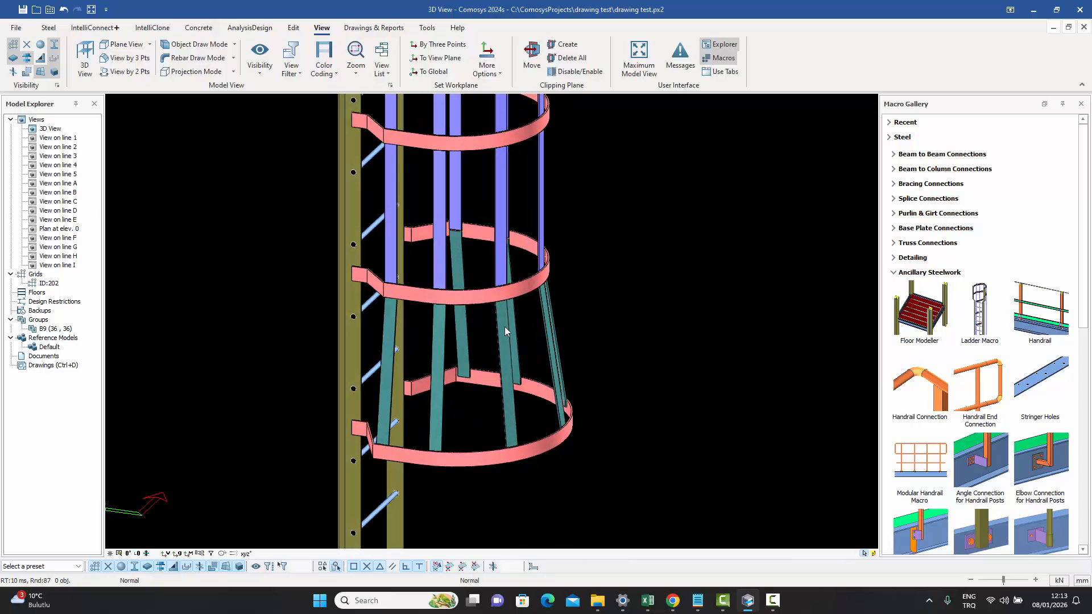
left_click(504, 326)
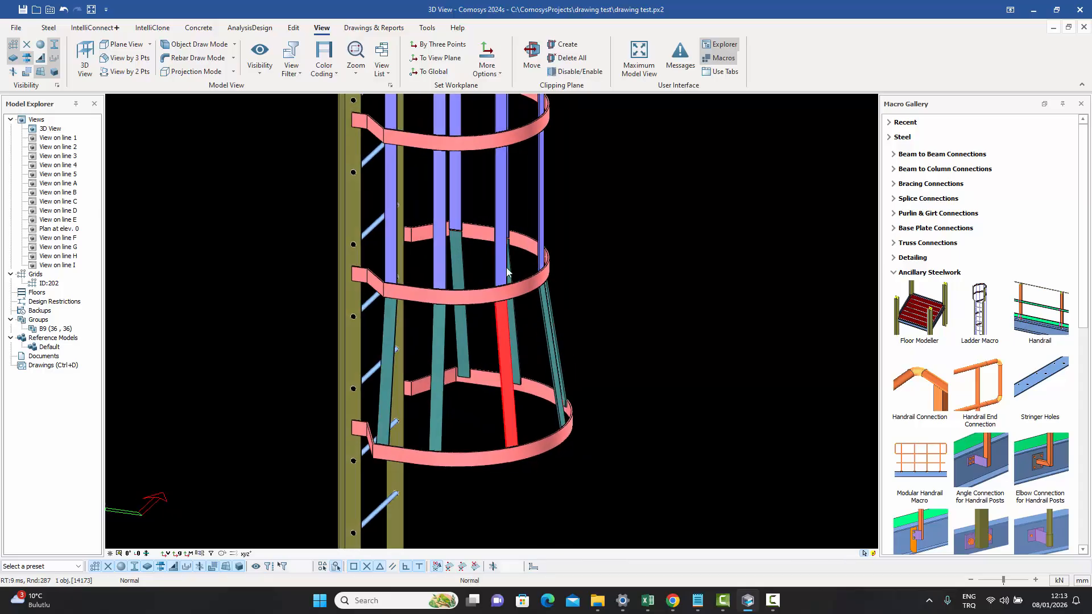
left_click(551, 341)
middle_click_drag(507, 346, 534, 315)
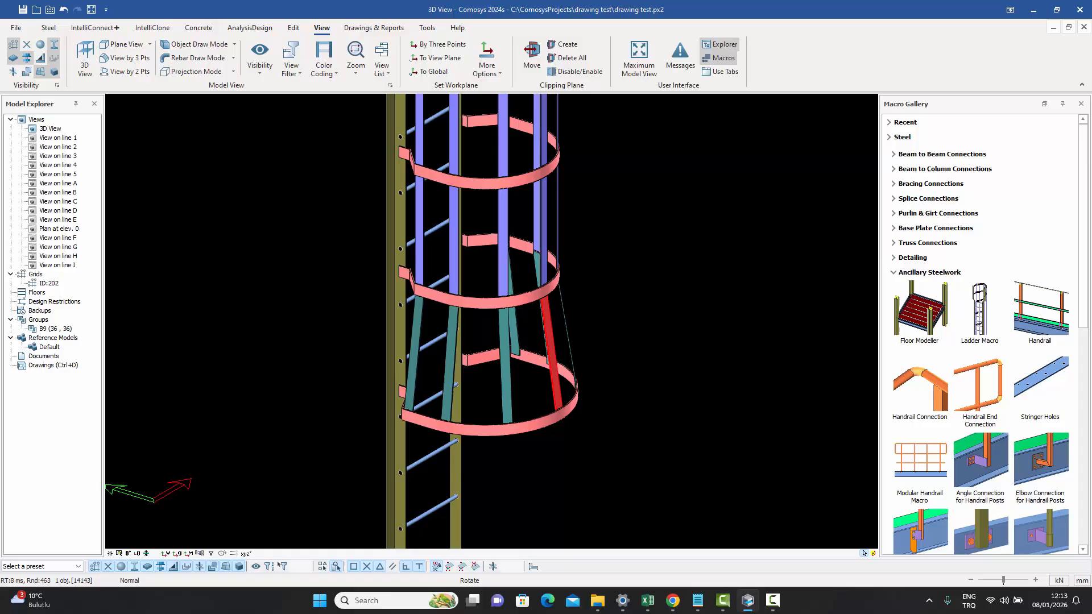
left_click(503, 230)
middle_click_drag(499, 398, 527, 385)
scroll(531, 371, "up", 4)
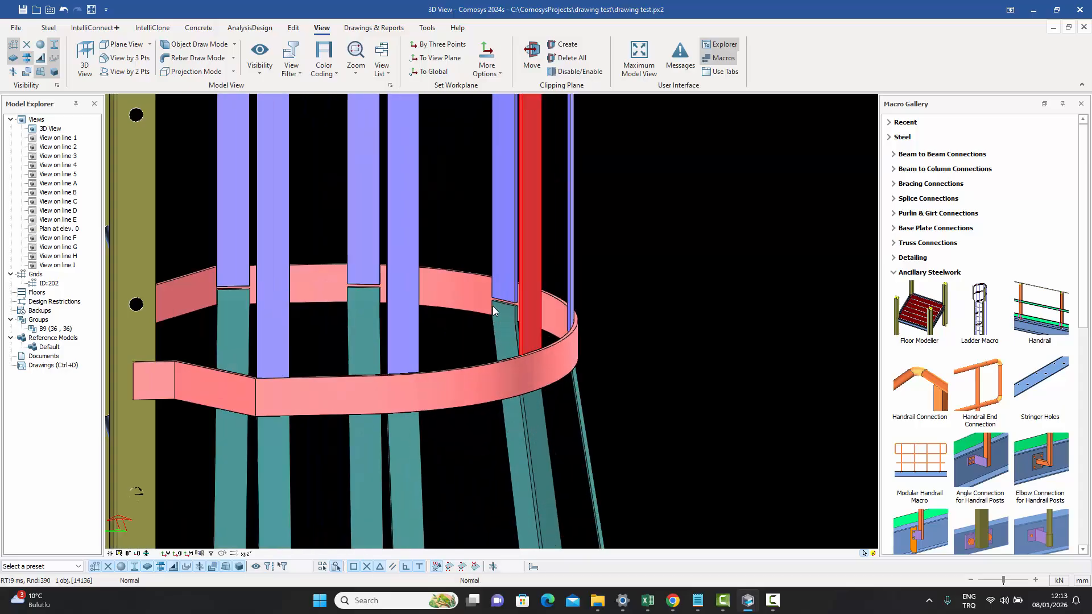
left_click(505, 249)
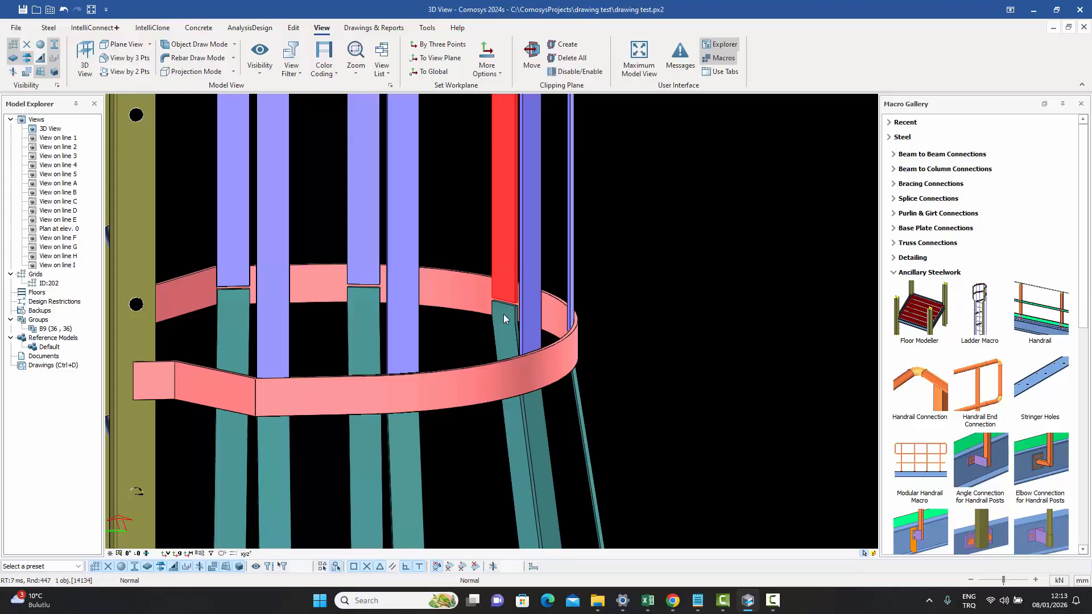
scroll(503, 268, "down", 5)
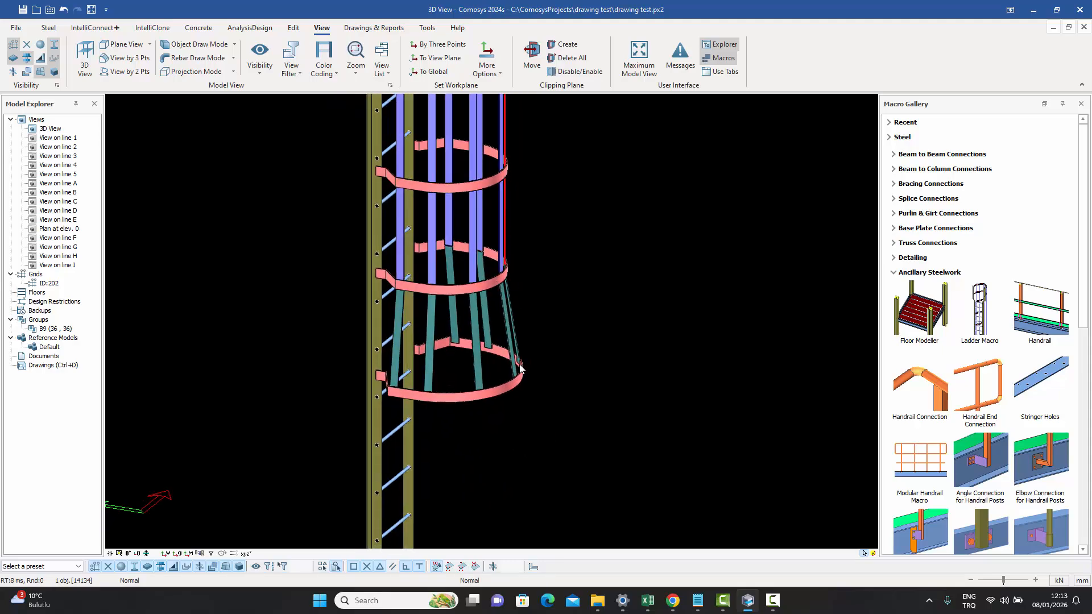
middle_click_drag(519, 366, 534, 365)
scroll(534, 368, "down", 2)
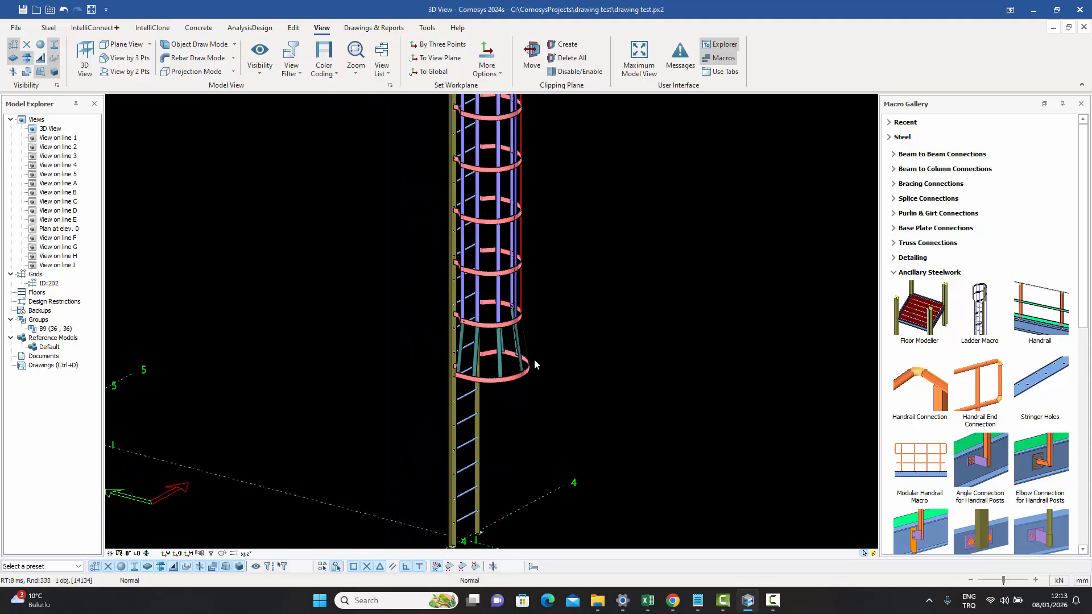
- Reopen the ladder macro properties and browse the Main, Cage, and Profiles and Welds tabs
double_click(498, 357)
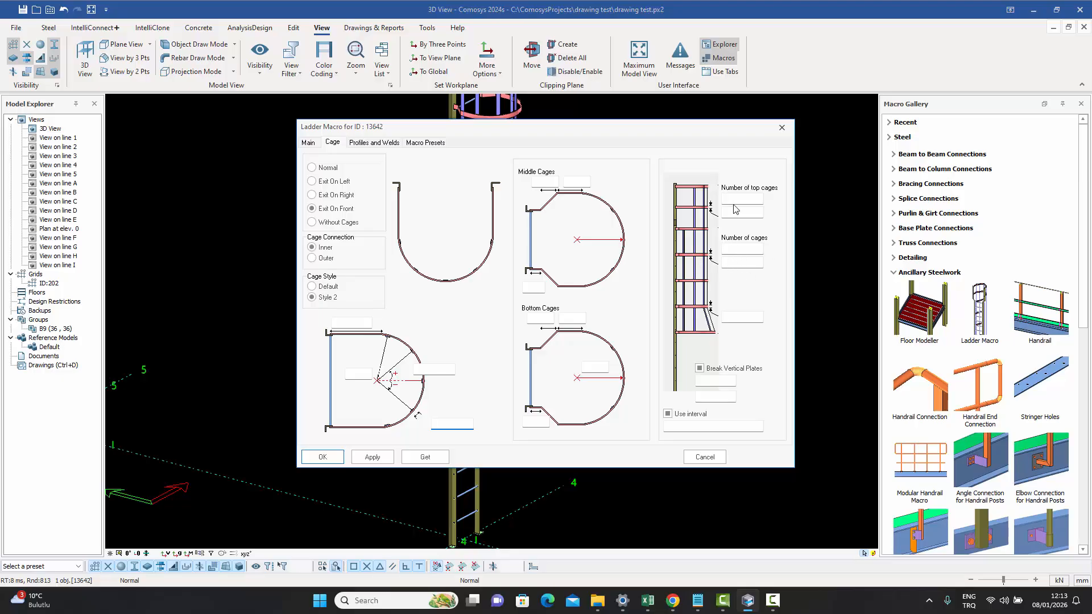
left_click(309, 143)
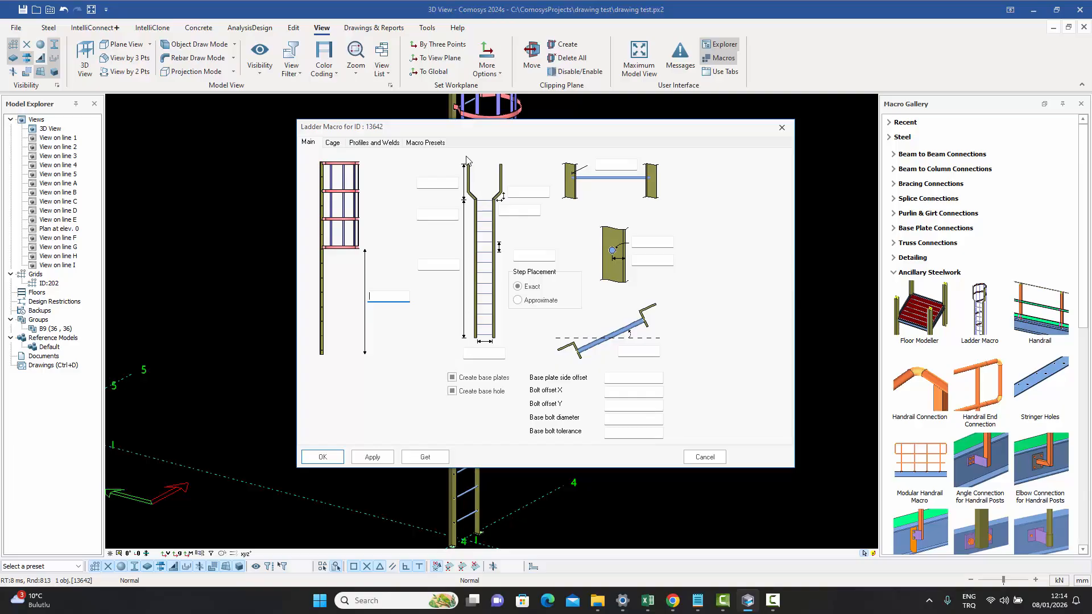
left_click(332, 143)
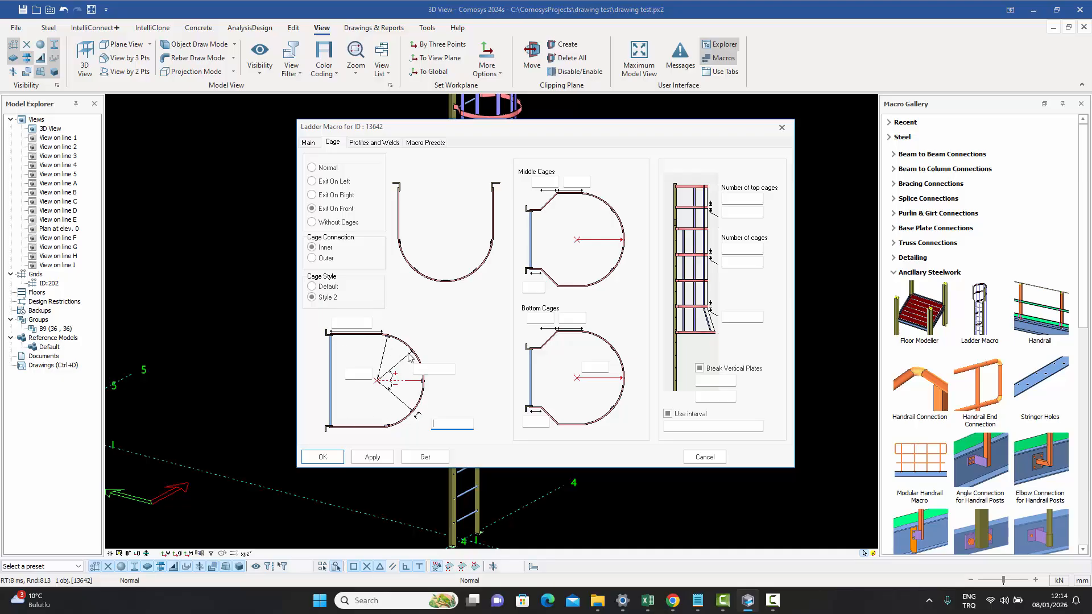
left_click(730, 247)
left_click_drag(393, 133, 640, 156)
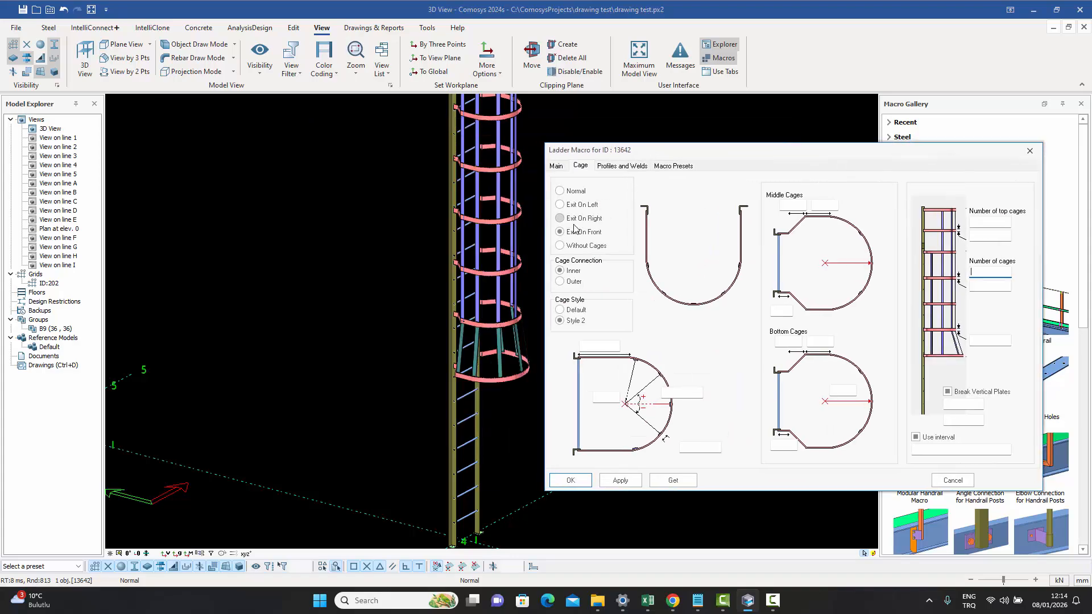
left_click(559, 270)
left_click(616, 167)
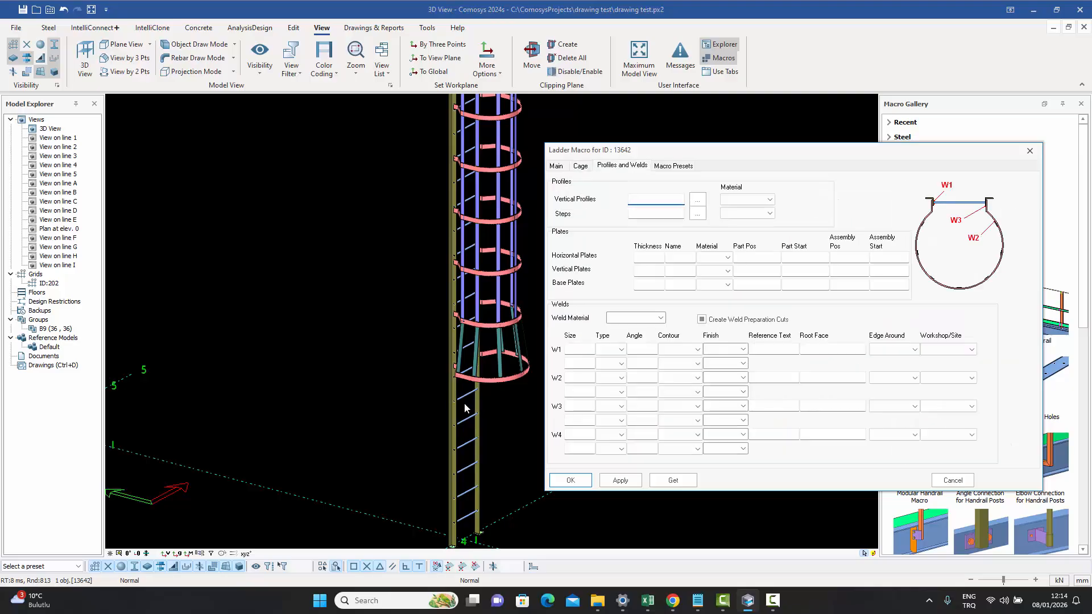
- Examine the ladder's base plates, rungs and cage in the model with the properties still open
scroll(464, 408, "up", 10)
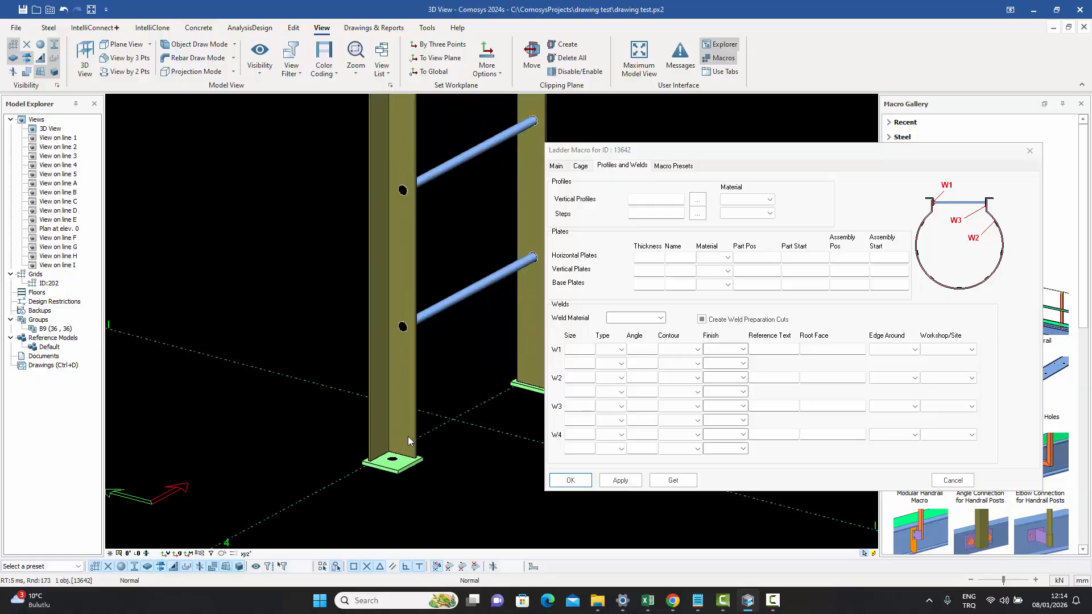
scroll(407, 435, "up", 4)
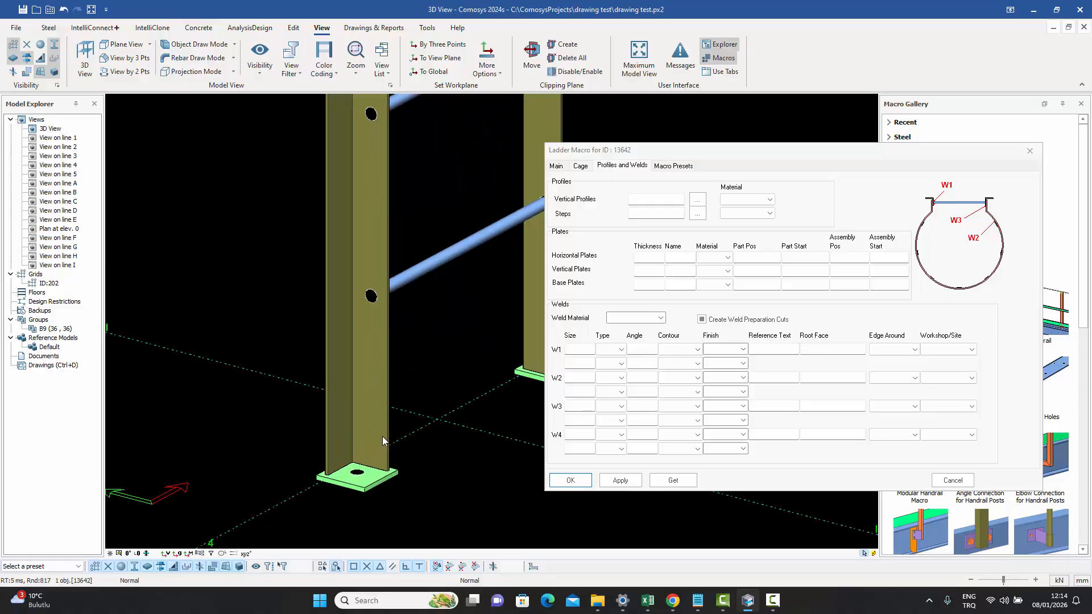
scroll(380, 436, "down", 6)
middle_click_drag(376, 435, 367, 600)
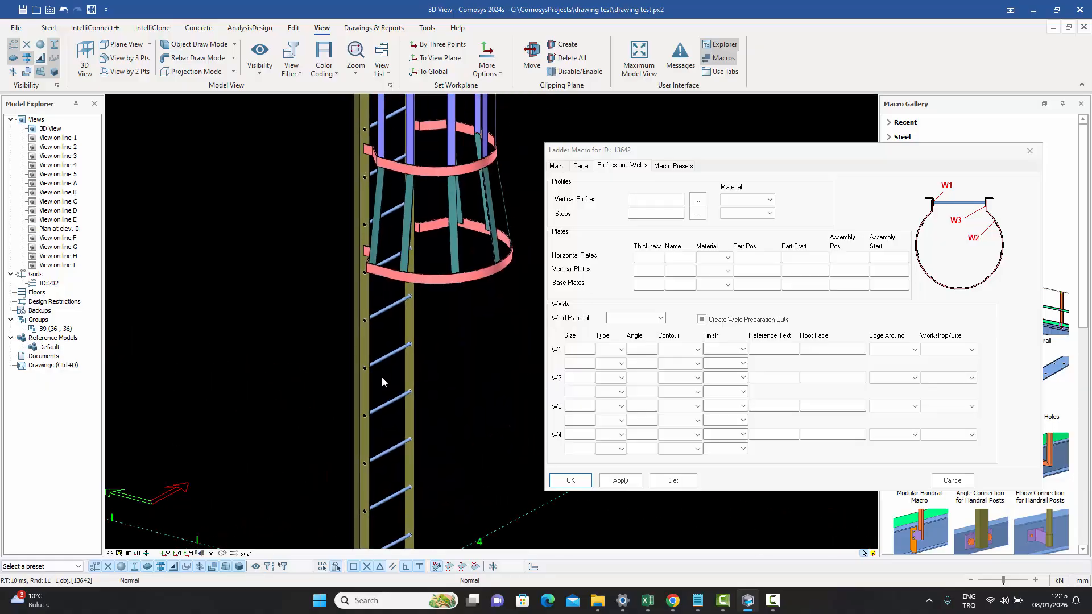
scroll(398, 479, "down", 3)
scroll(406, 362, "up", 6)
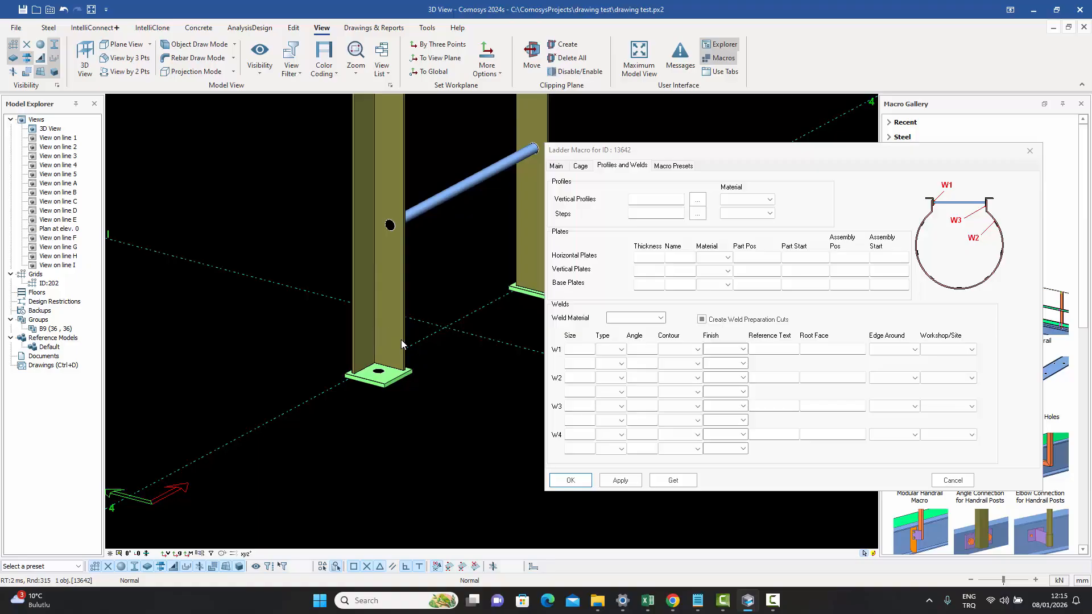
middle_click_drag(401, 339, 350, 443)
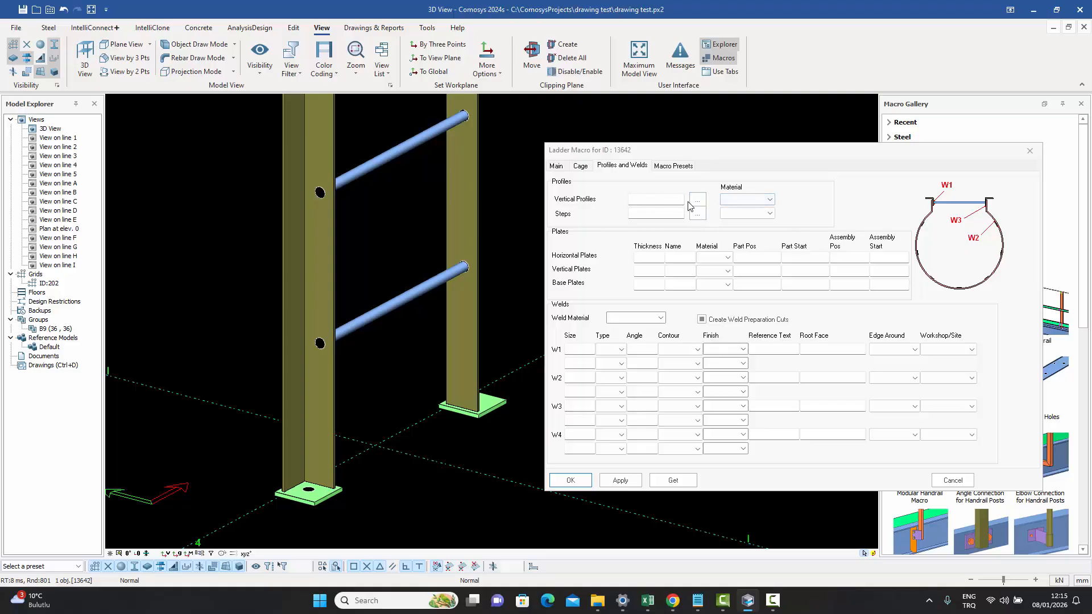
scroll(490, 349, "down", 5)
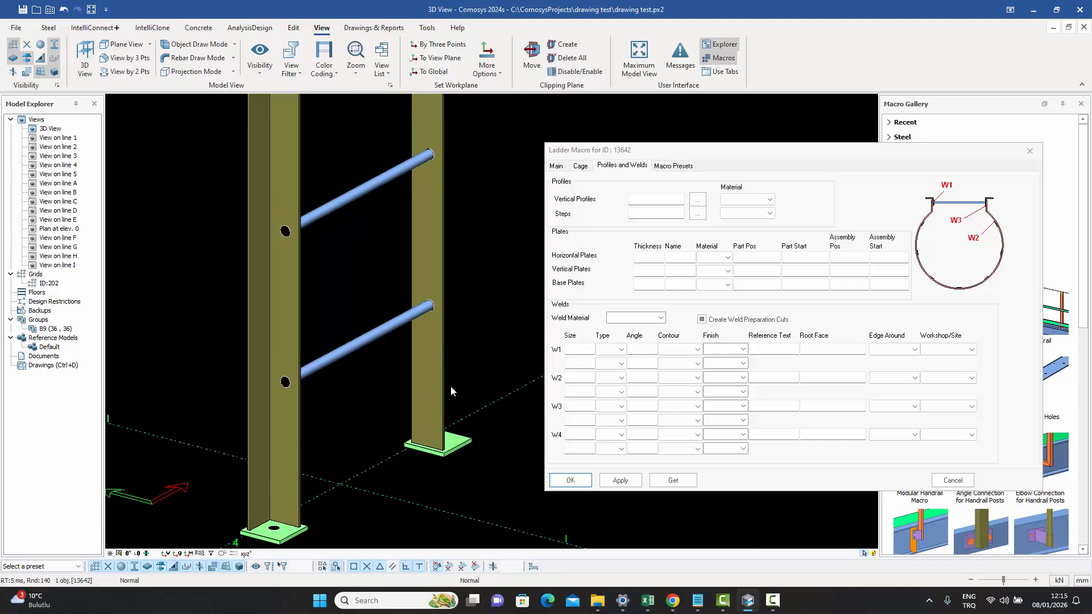
scroll(410, 392, "up", 5)
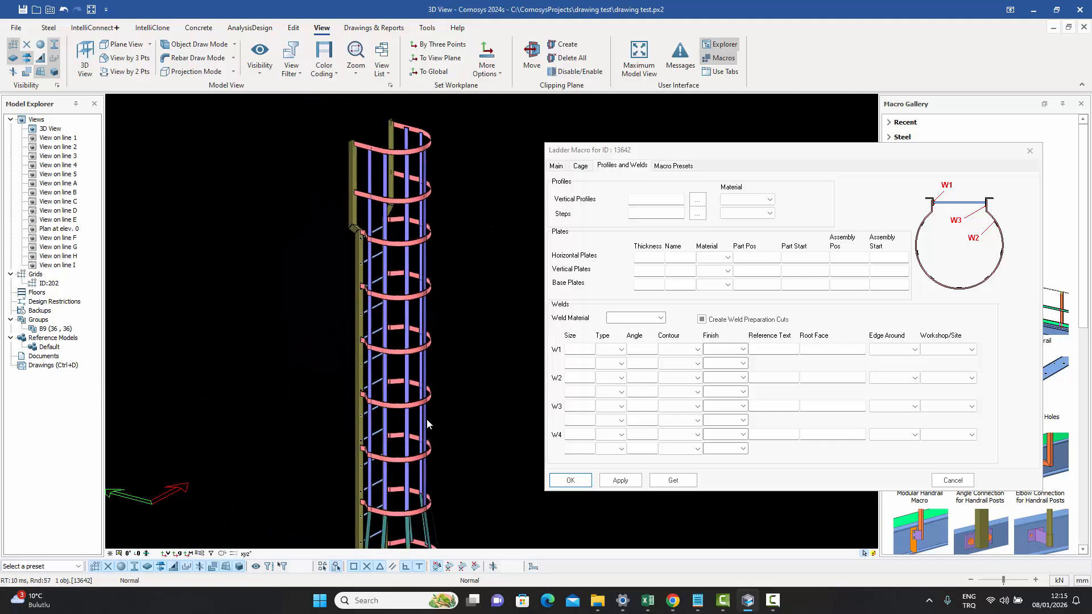
middle_click_drag(426, 385, 422, 463)
mouse_move(443, 270)
middle_mouse_down()
mouse_move(434, 384)
mouse_move(450, 257)
middle_mouse_up()
middle_click_drag(421, 354, 428, 244)
scroll(442, 390, "up", 2)
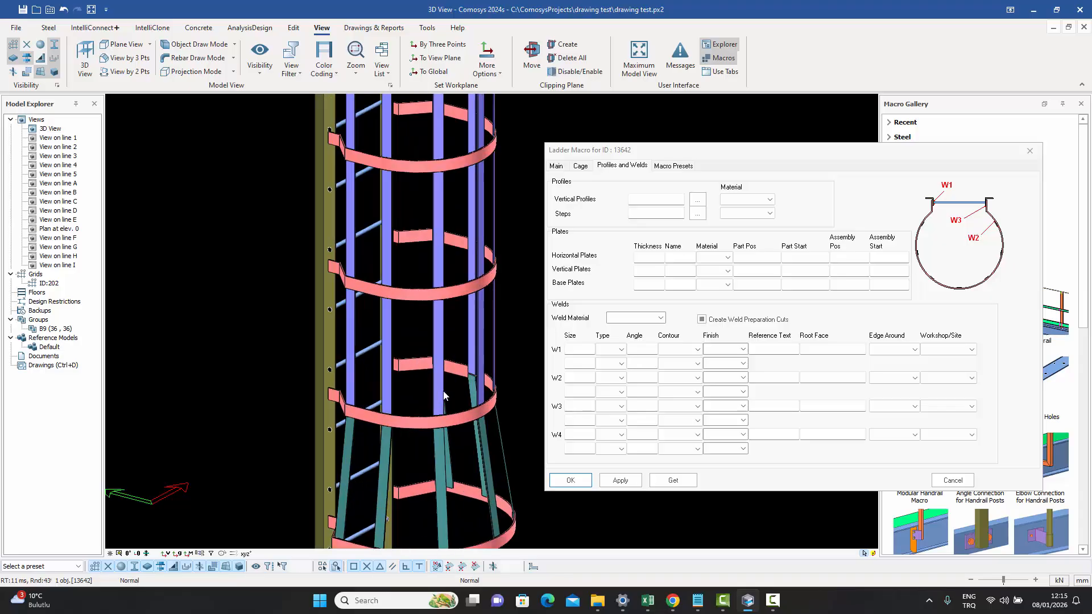
middle_click_drag(442, 391, 441, 268)
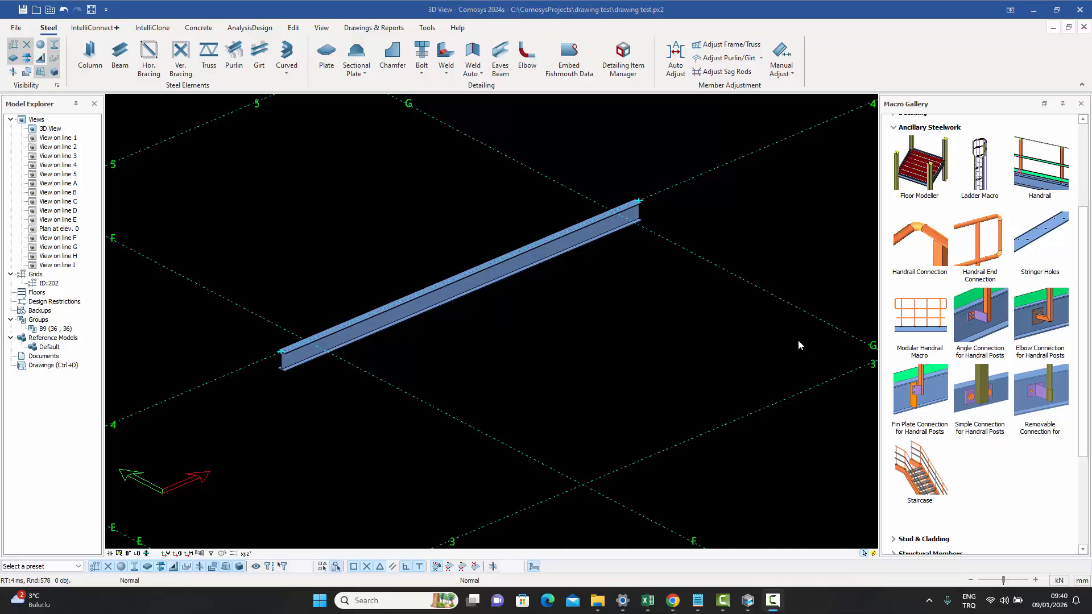
- Open the Handrail macro settings from the gallery, browse its General, Post, End Plate, Knee Plate and Hand Rail tabs, then close it
double_click(1044, 176)
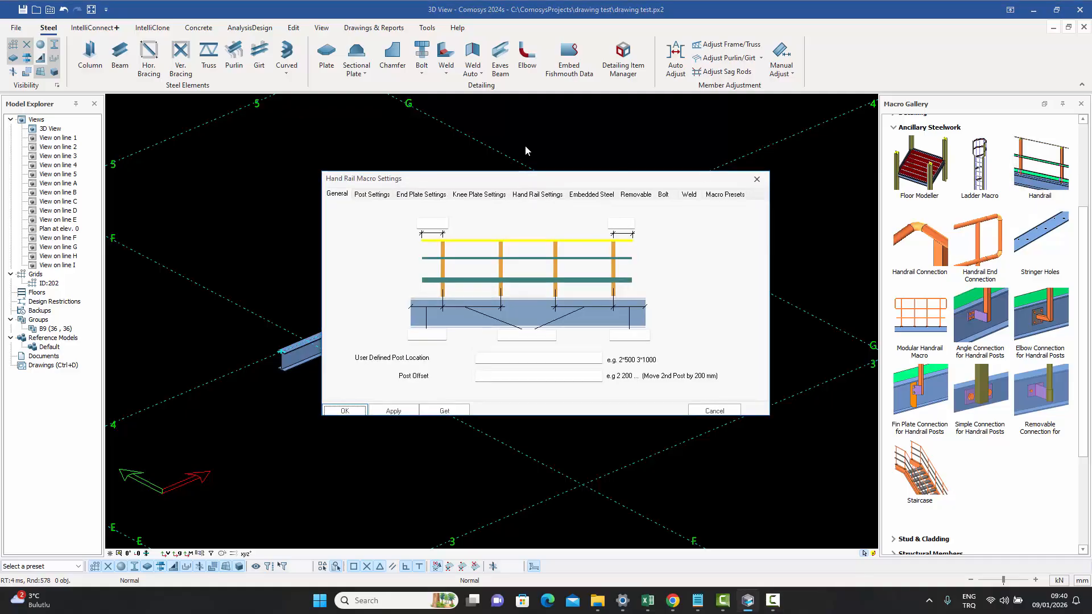
left_click_drag(491, 183, 496, 155)
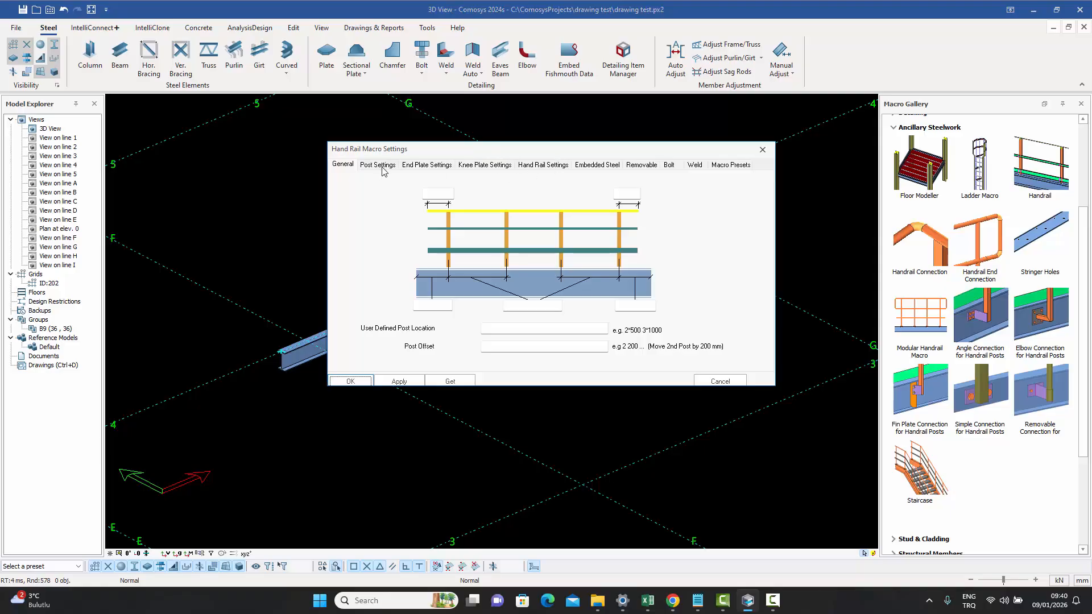
left_click_drag(386, 155, 380, 155)
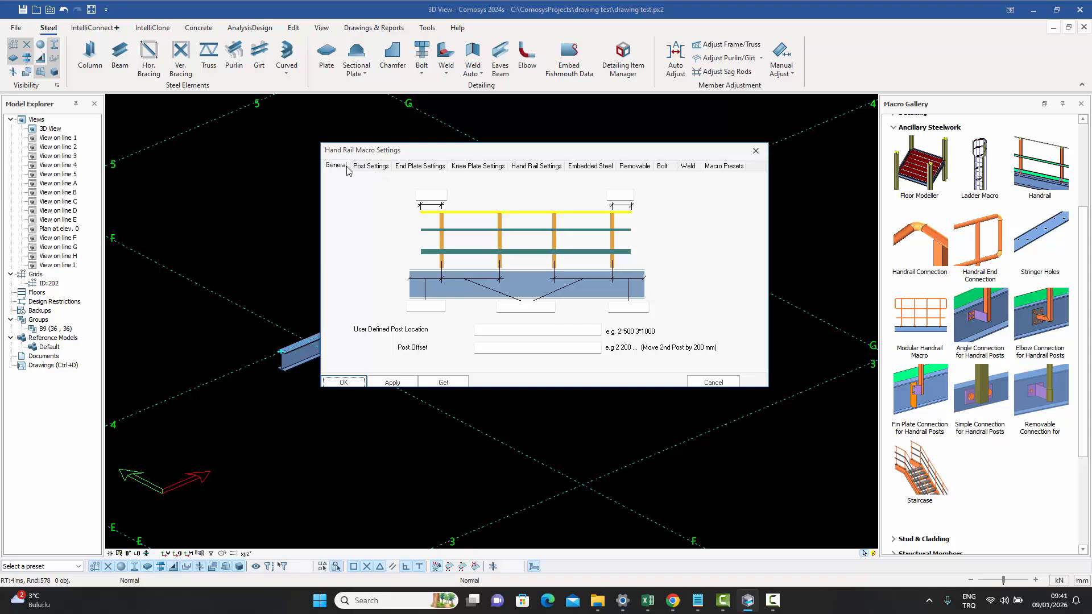
left_click(377, 170)
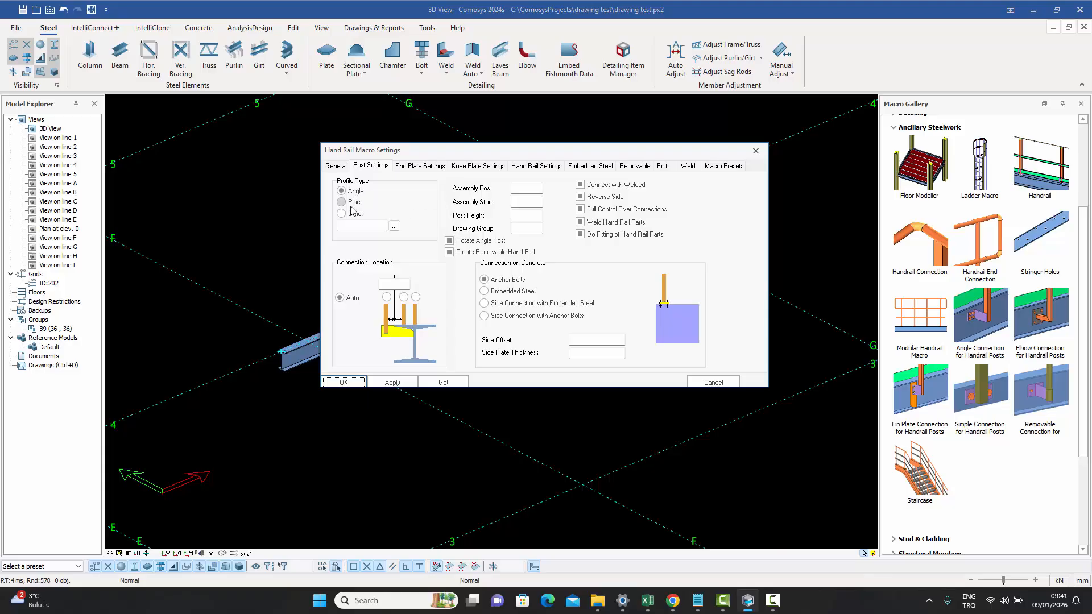
left_click(420, 166)
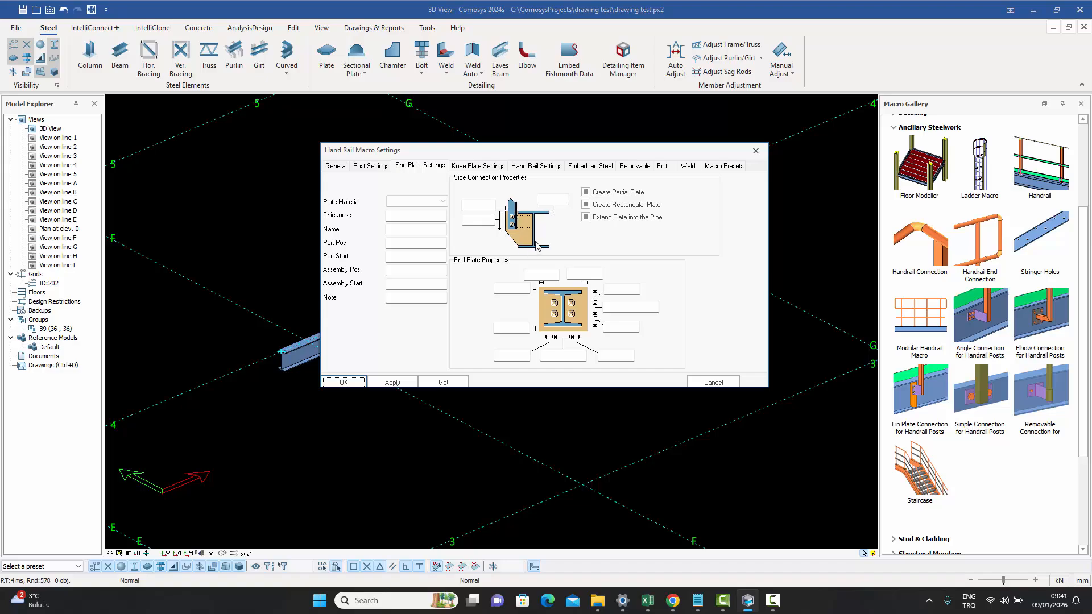
left_click(495, 166)
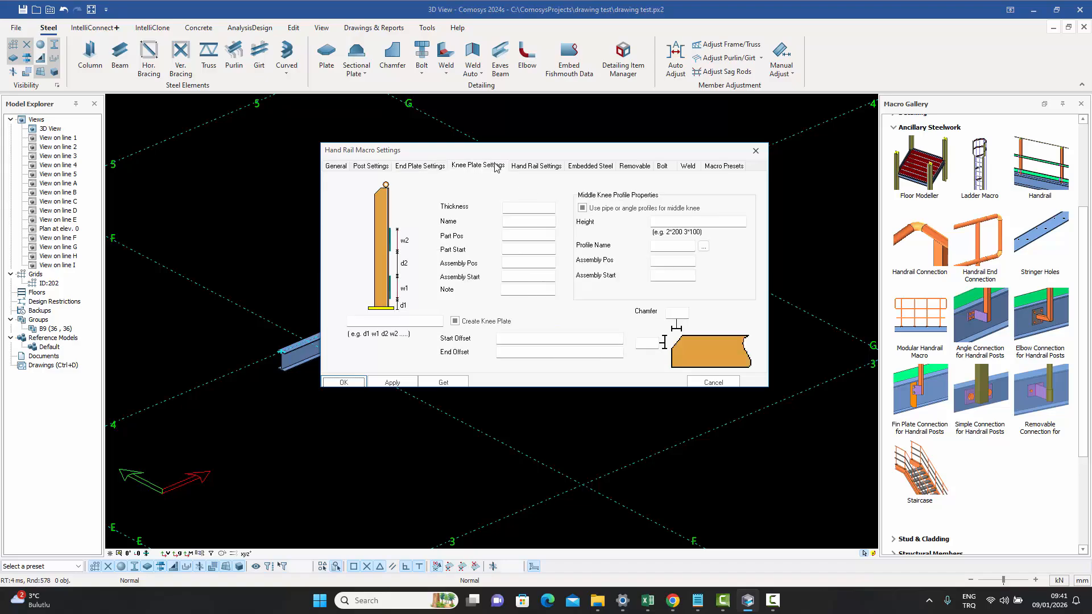
left_click(543, 170)
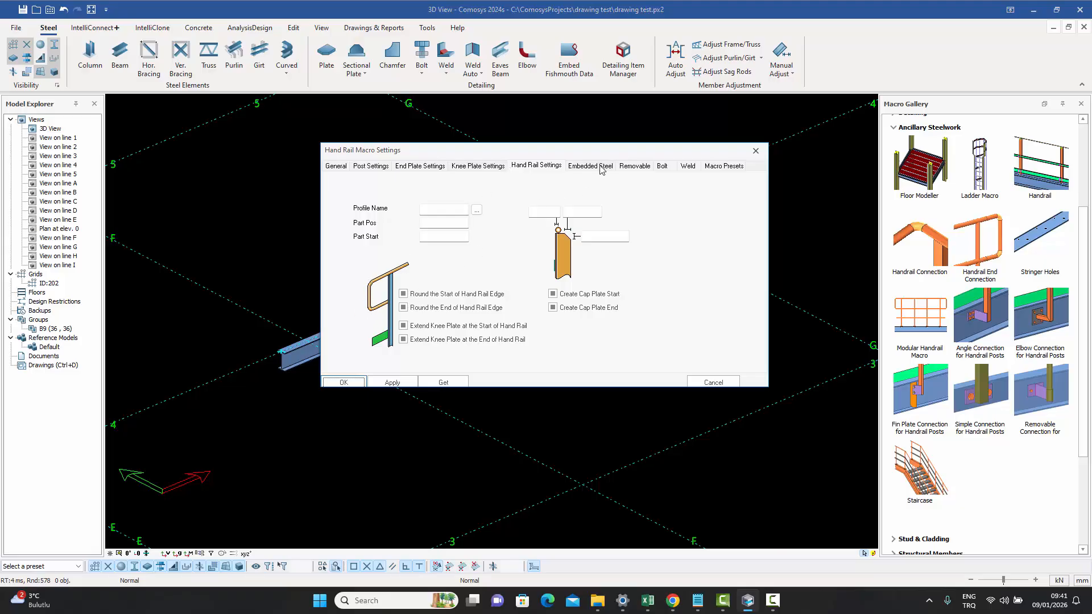
left_click_drag(562, 155, 577, 156)
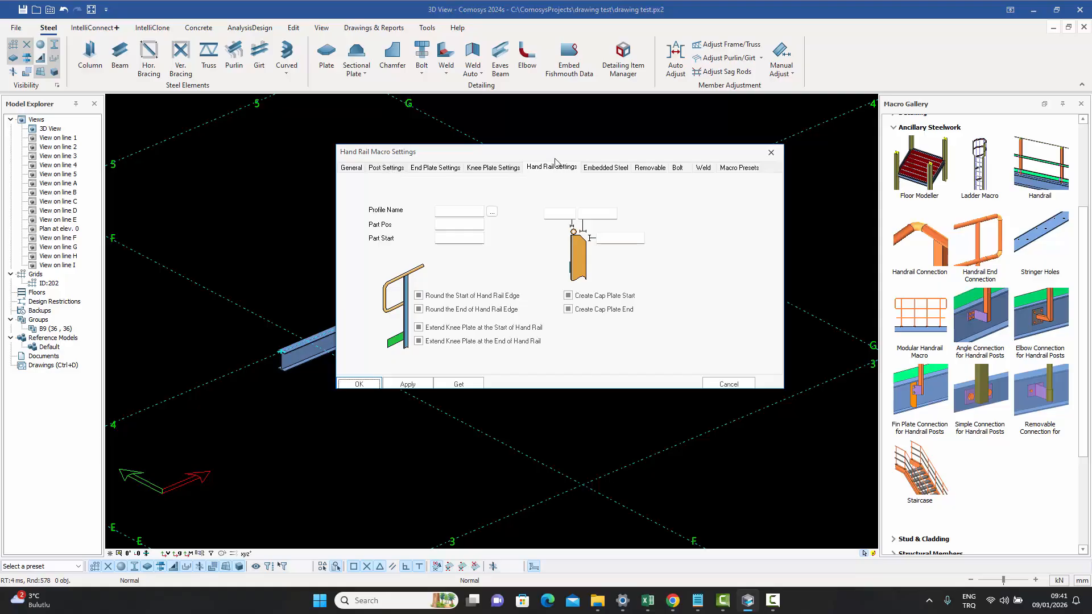
left_click(773, 154)
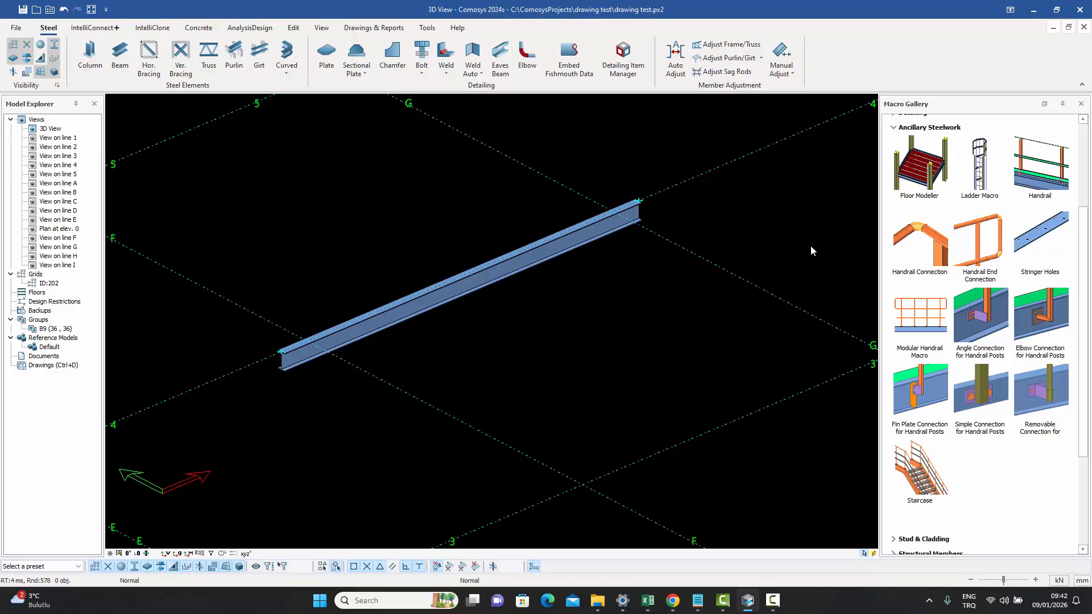
- Place a Modular Handrail macro along the top of the beam, picking start and end points at its two ends
left_click(922, 322)
left_click(306, 342)
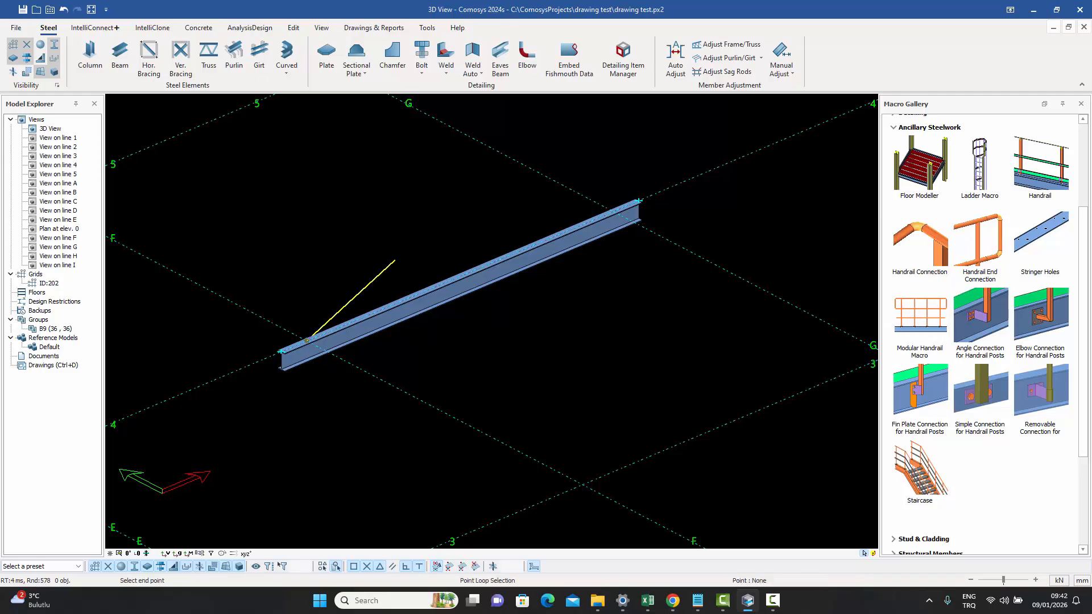
left_click(612, 213)
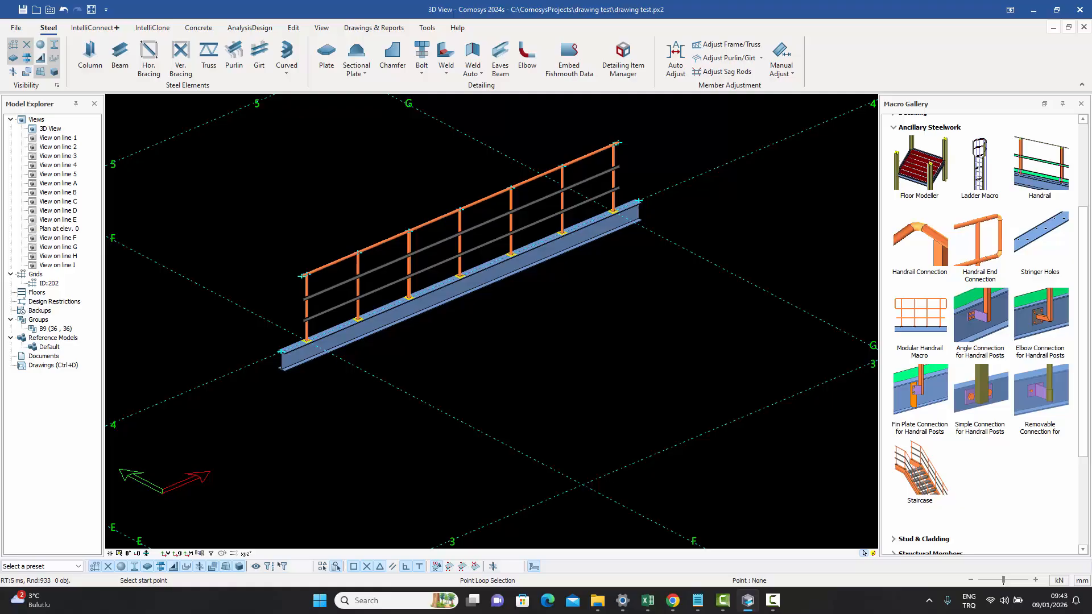
key("Escape")
scroll(614, 248, "up", 5)
middle_click_drag(637, 280, 736, 258)
scroll(517, 296, "down", 4)
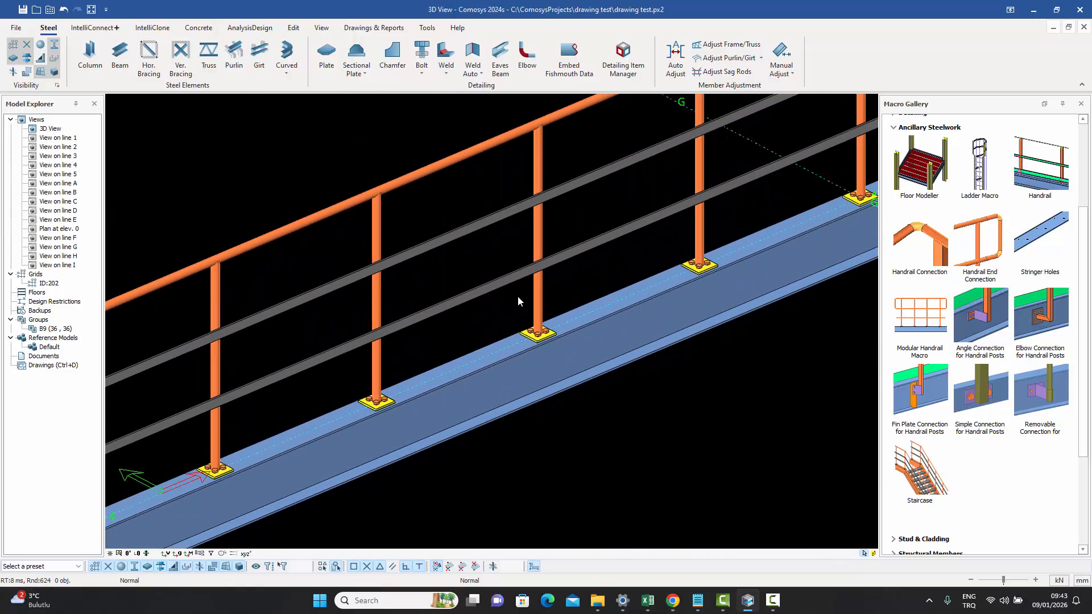
middle_click_drag(578, 261, 540, 301)
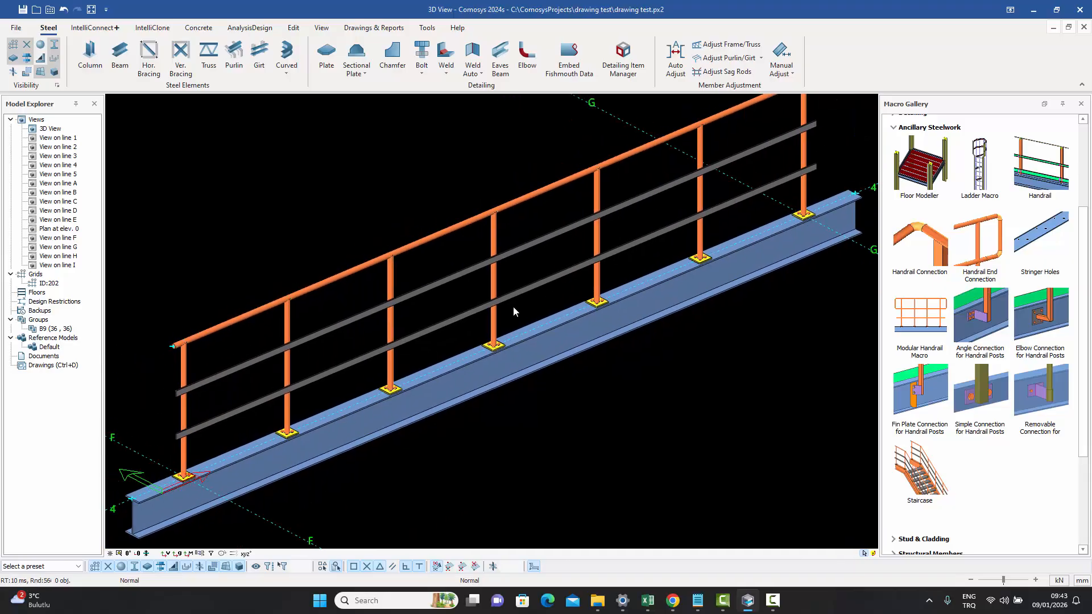
- Open the modular handrail's properties and set the post alignment offset to -140, confirming with OK
left_click(391, 291)
key("Escape")
double_click(413, 292)
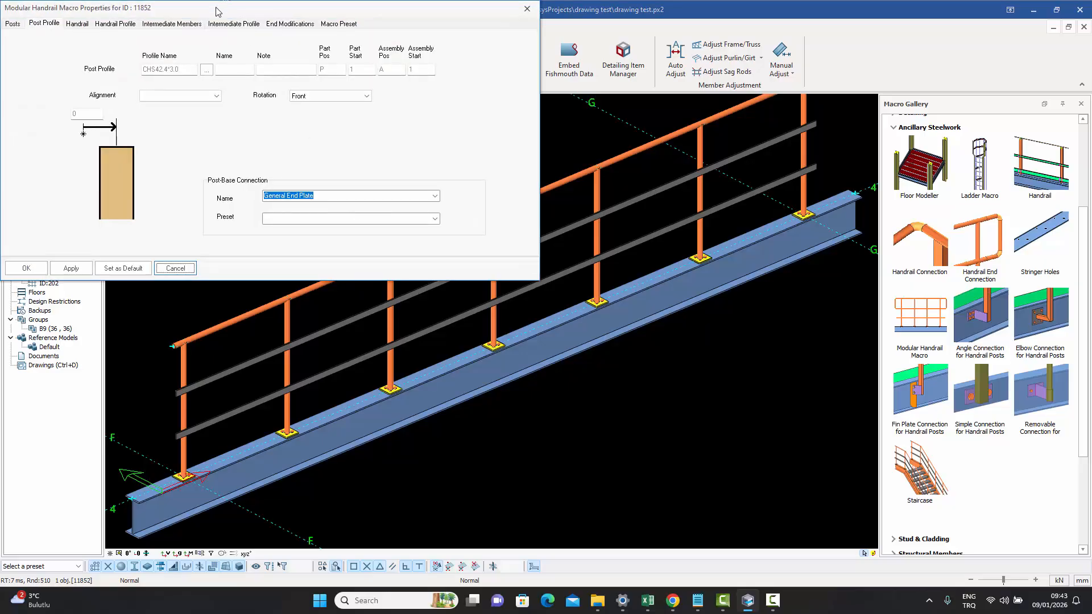
left_click_drag(219, 12, 689, 138)
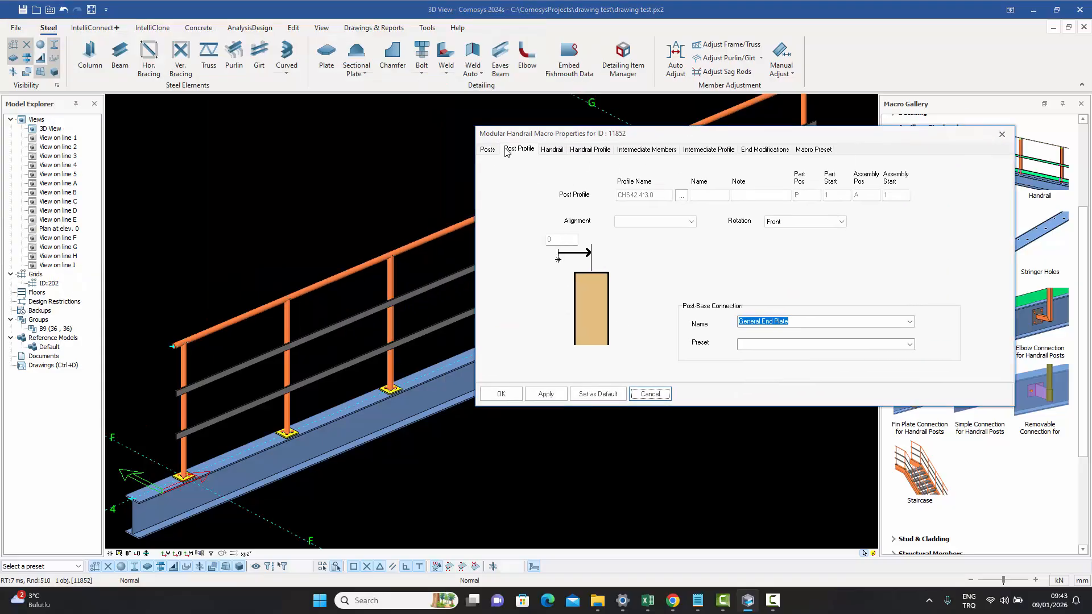
left_click(486, 150)
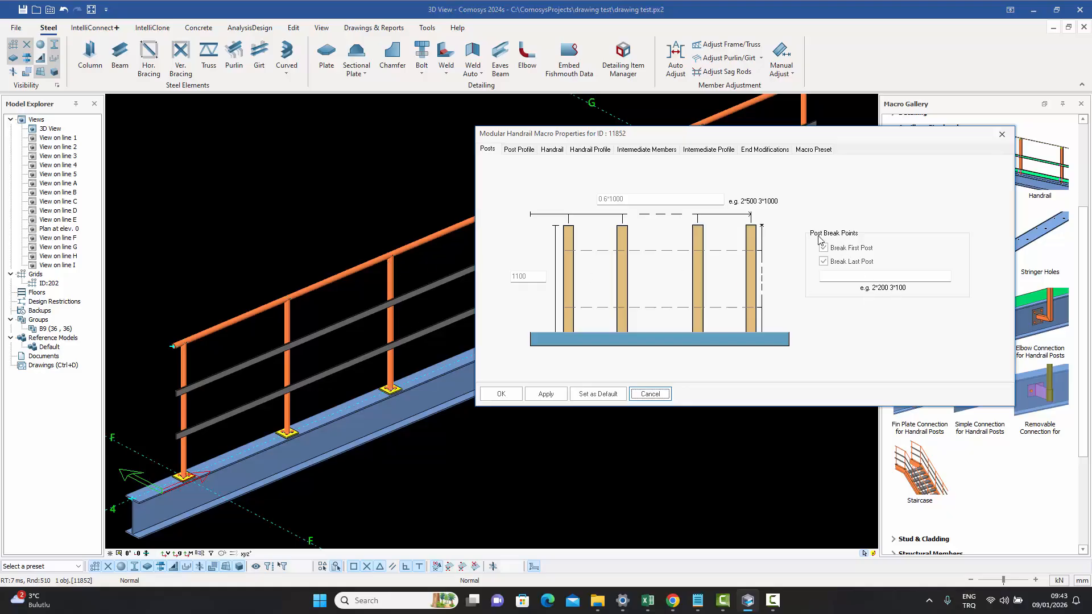
left_click(890, 276)
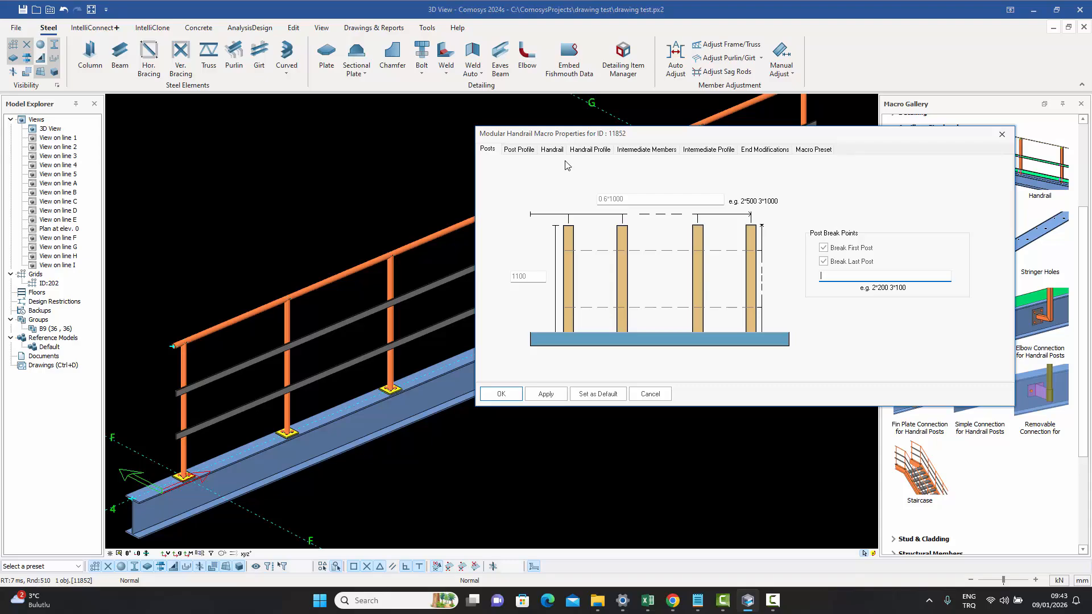
left_click(532, 151)
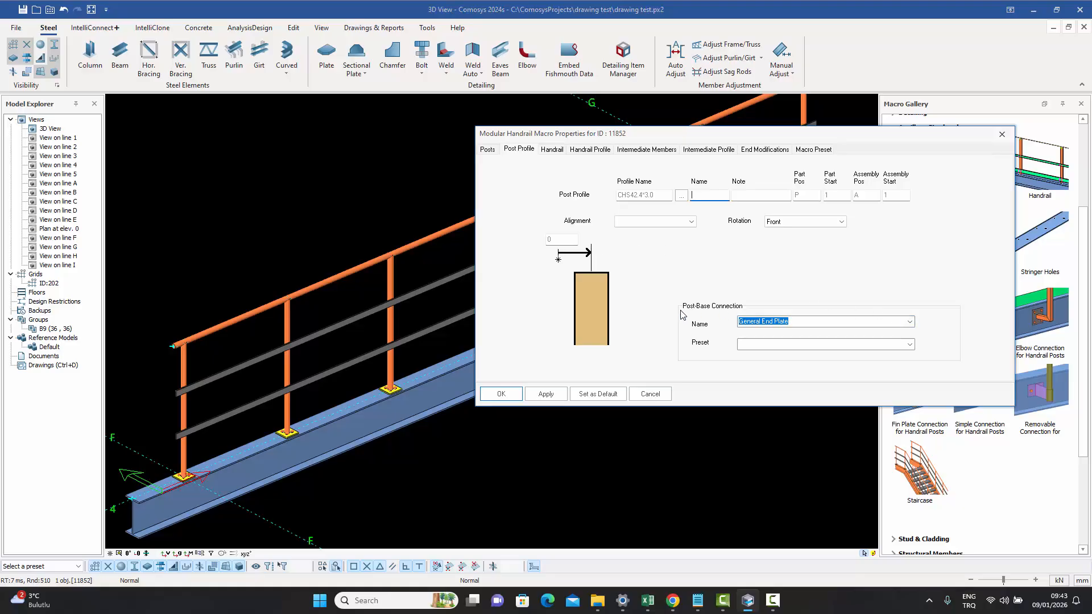
left_click(910, 321)
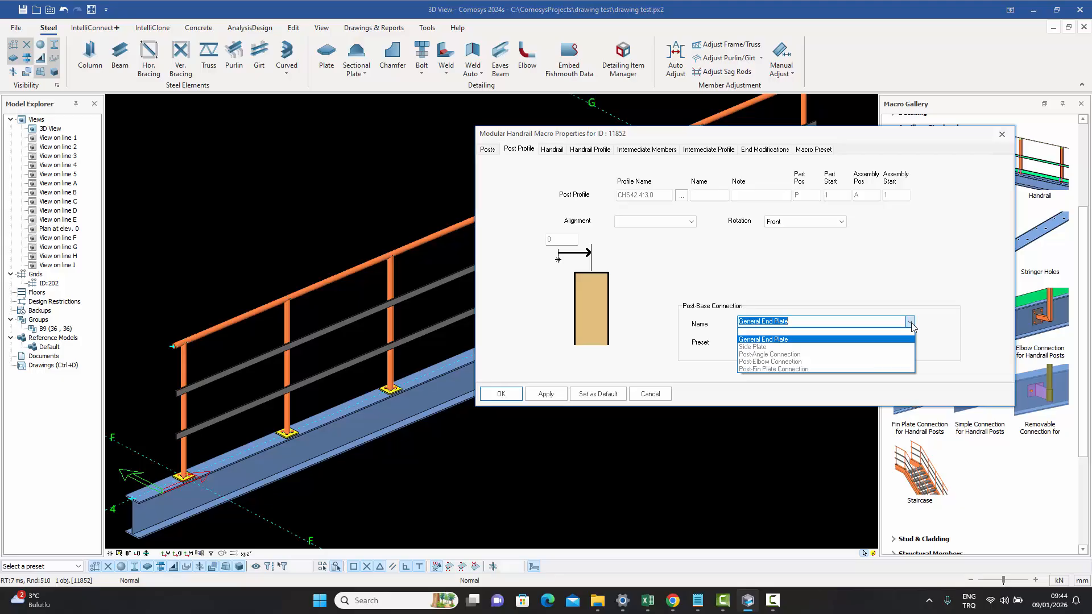
left_click(910, 323)
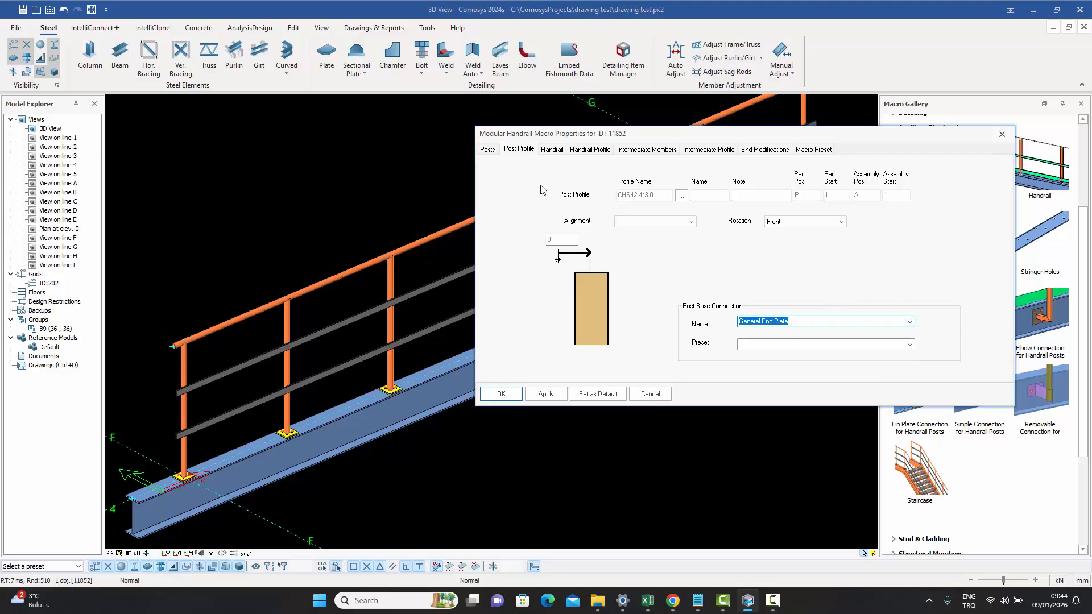
double_click(559, 240)
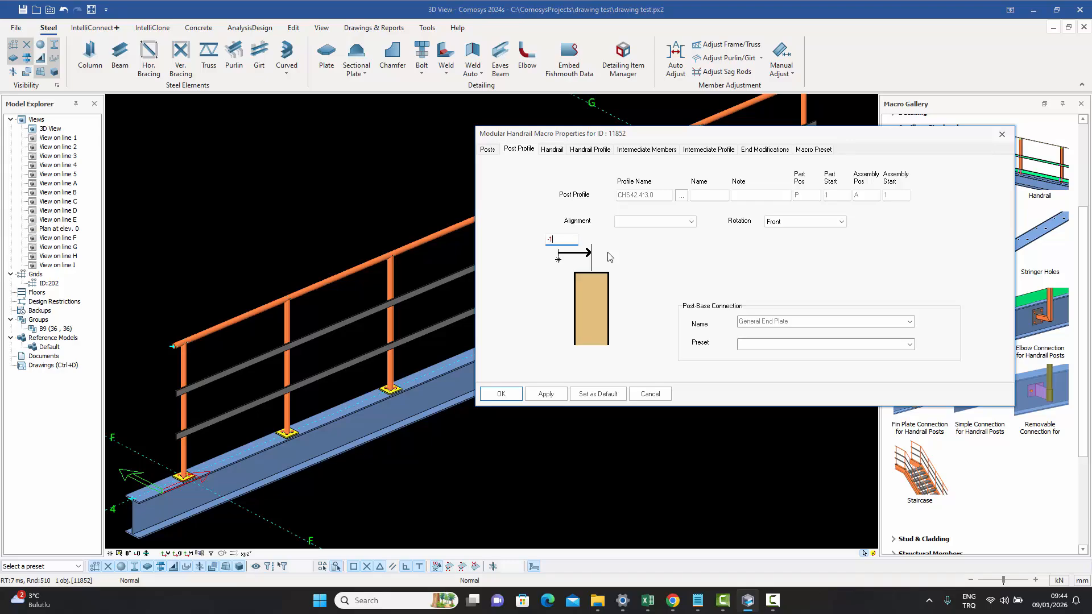
type("-140")
left_click(501, 396)
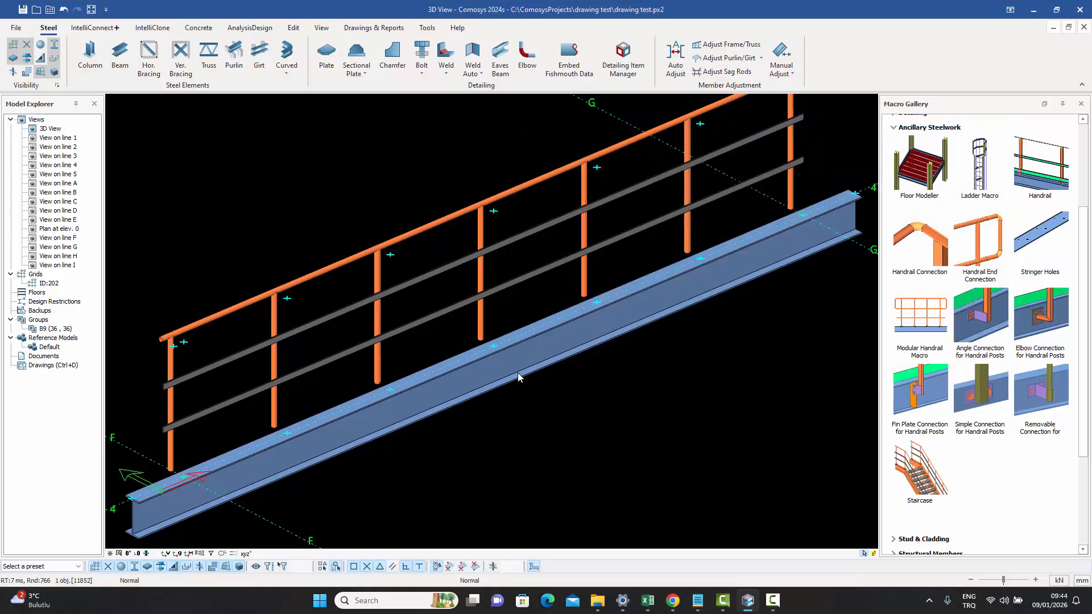
- Reopen the handrail properties and change the post-base connection to Side Plate, then apply
middle_click_drag(578, 314, 699, 314)
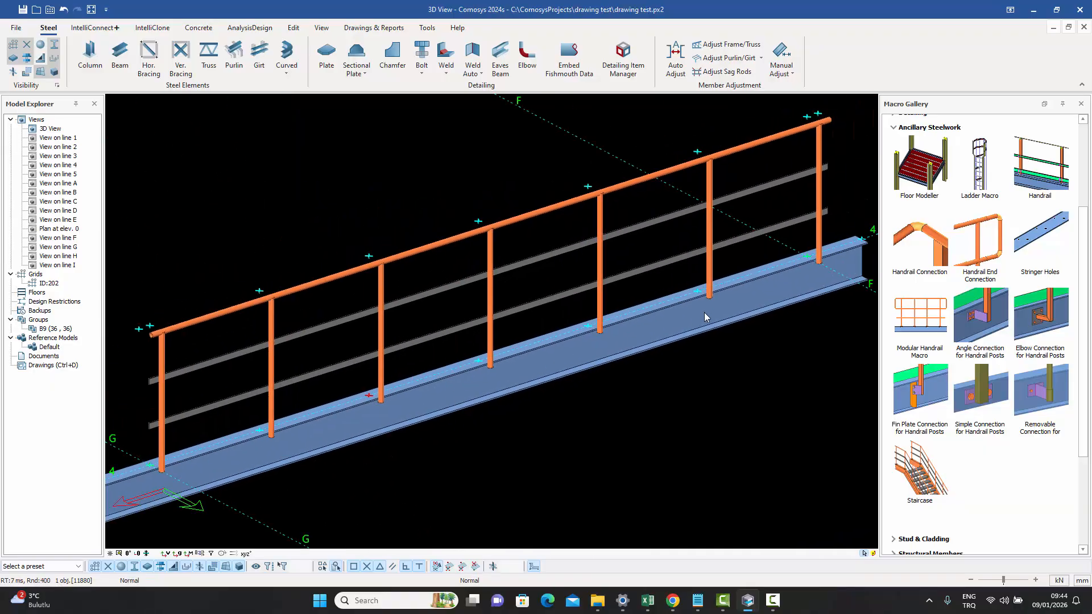
left_click(711, 272)
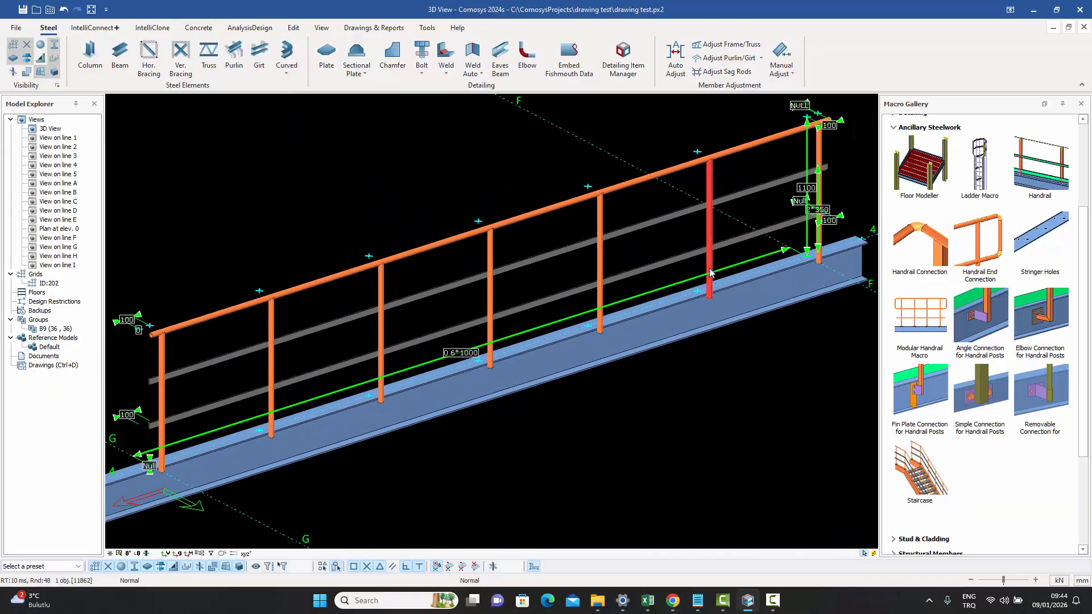
key("Escape")
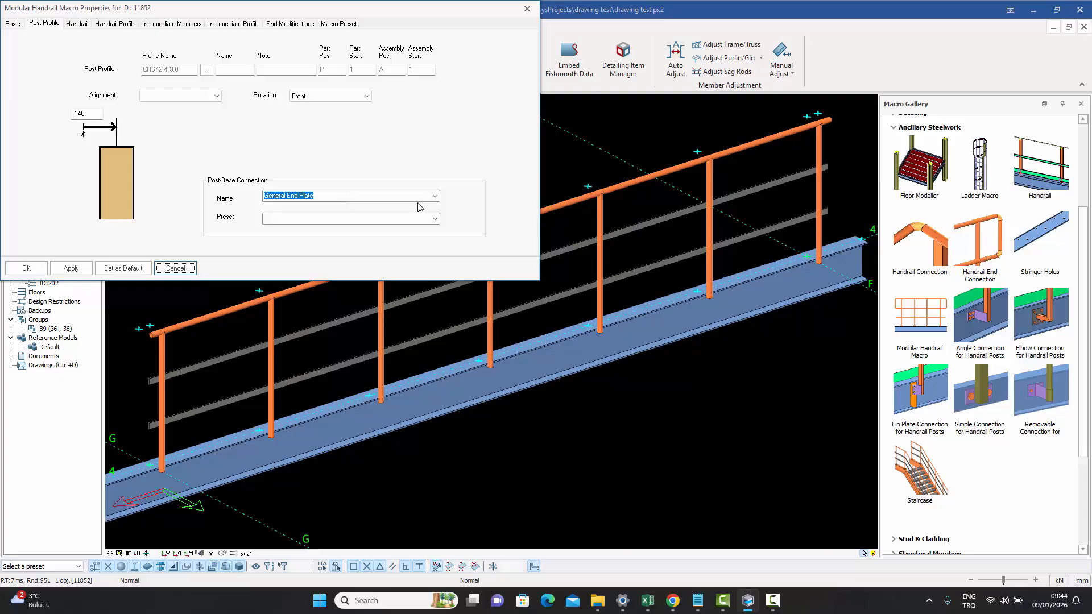
left_click(435, 197)
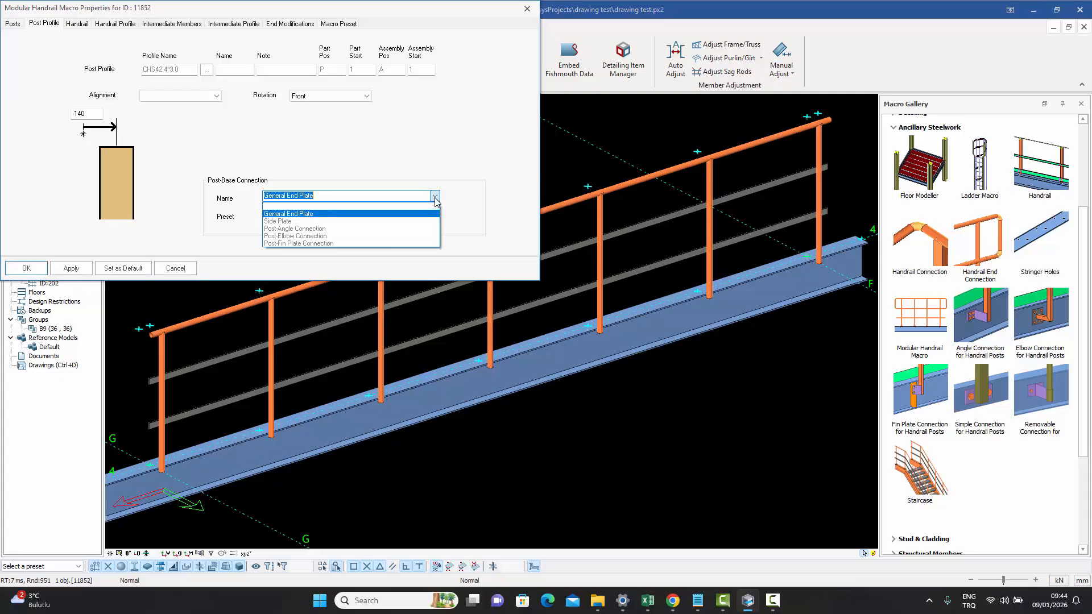
left_click(374, 221)
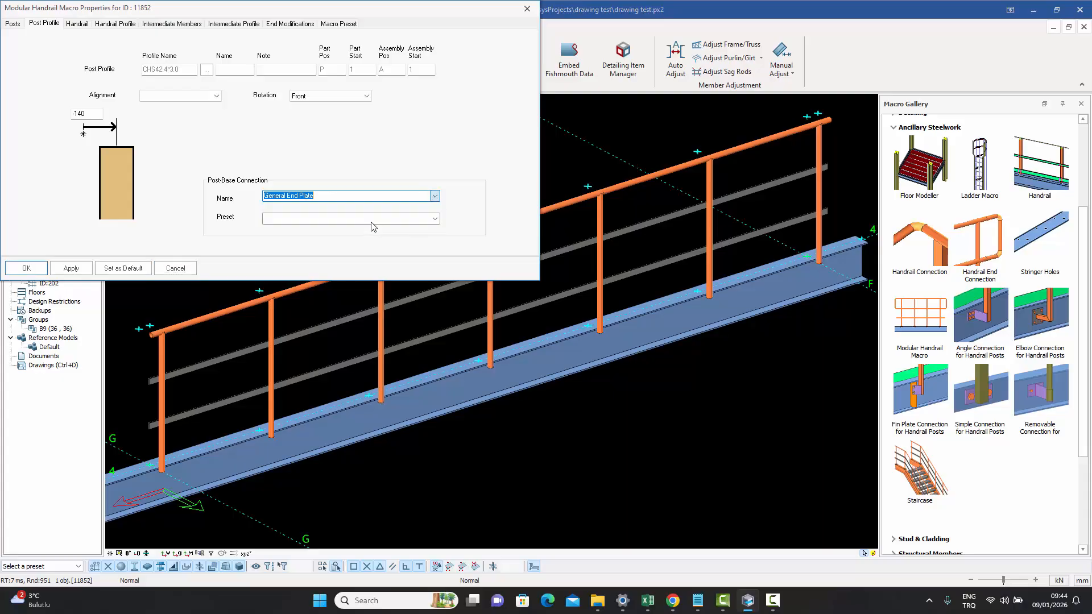
left_click(75, 269)
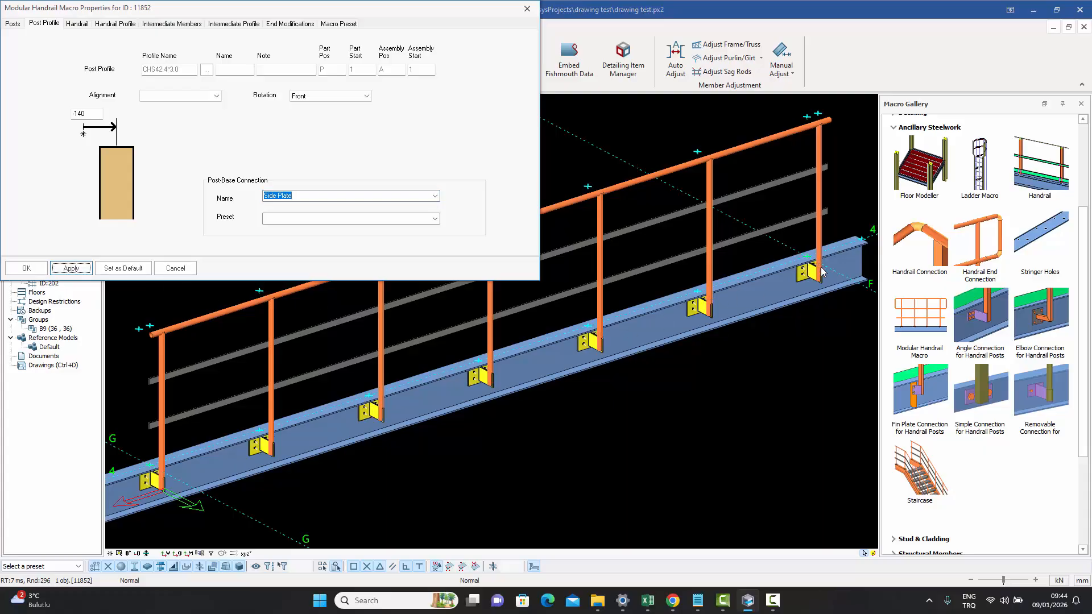
- Change the handrail's post-base connection to Post-Angle Connection and apply
scroll(821, 271, "up", 5)
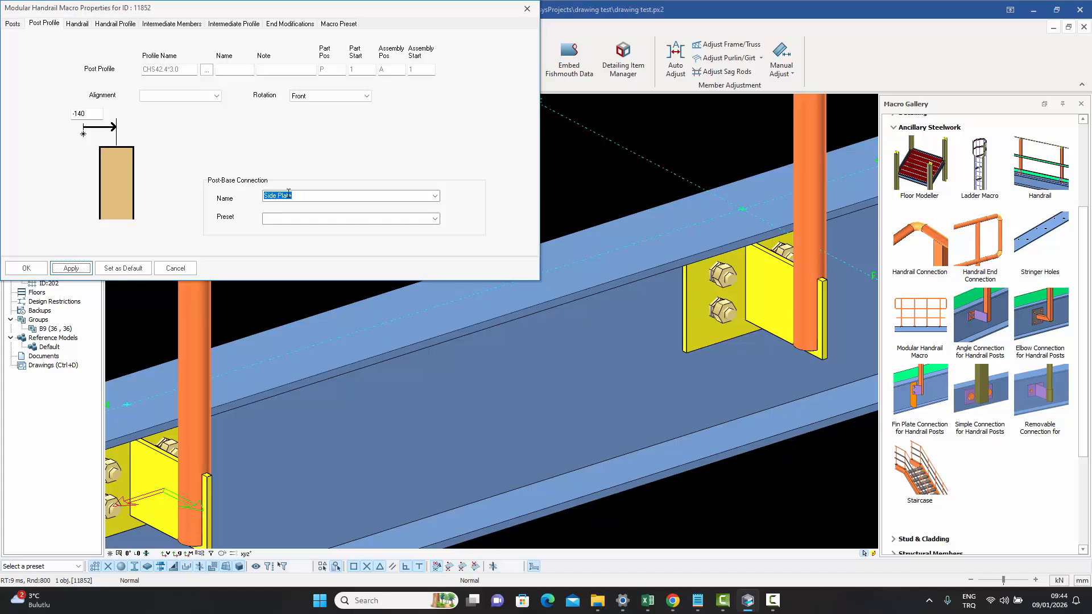
scroll(743, 300, "down", 6)
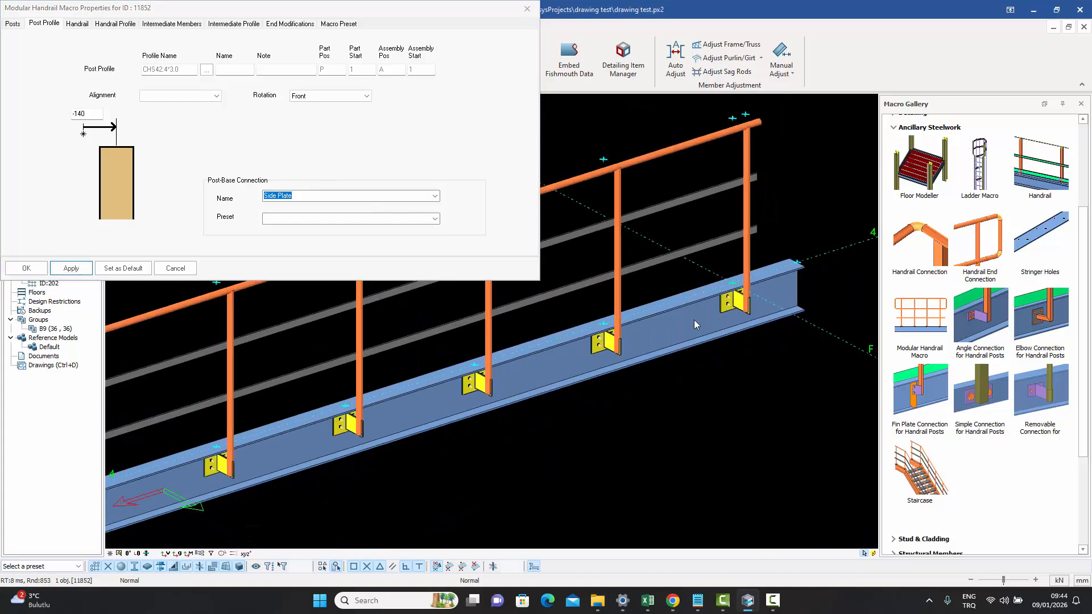
left_click(435, 196)
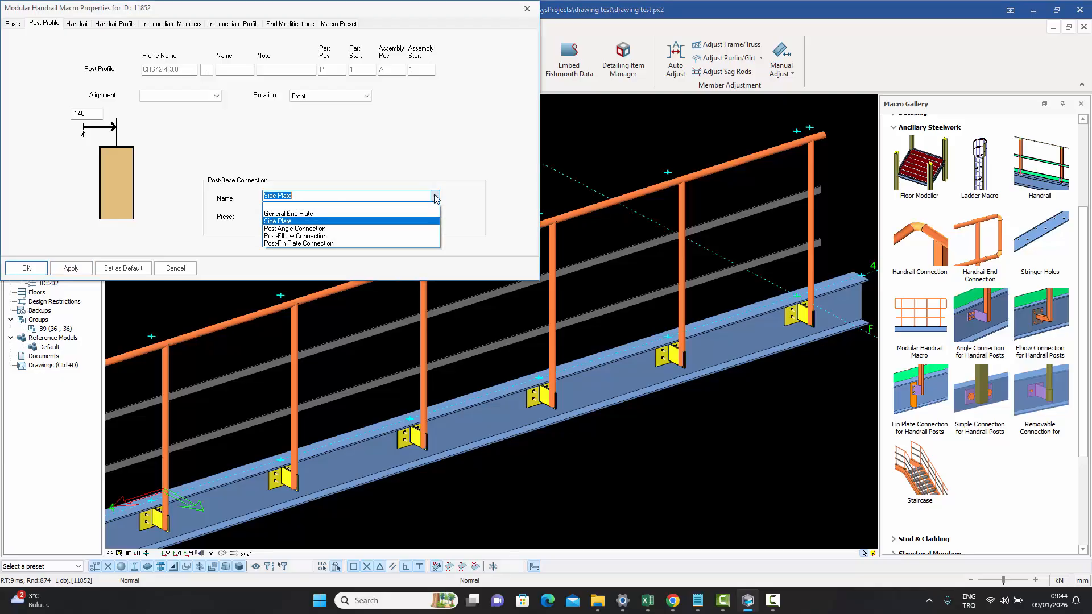
left_click(370, 229)
left_click(87, 269)
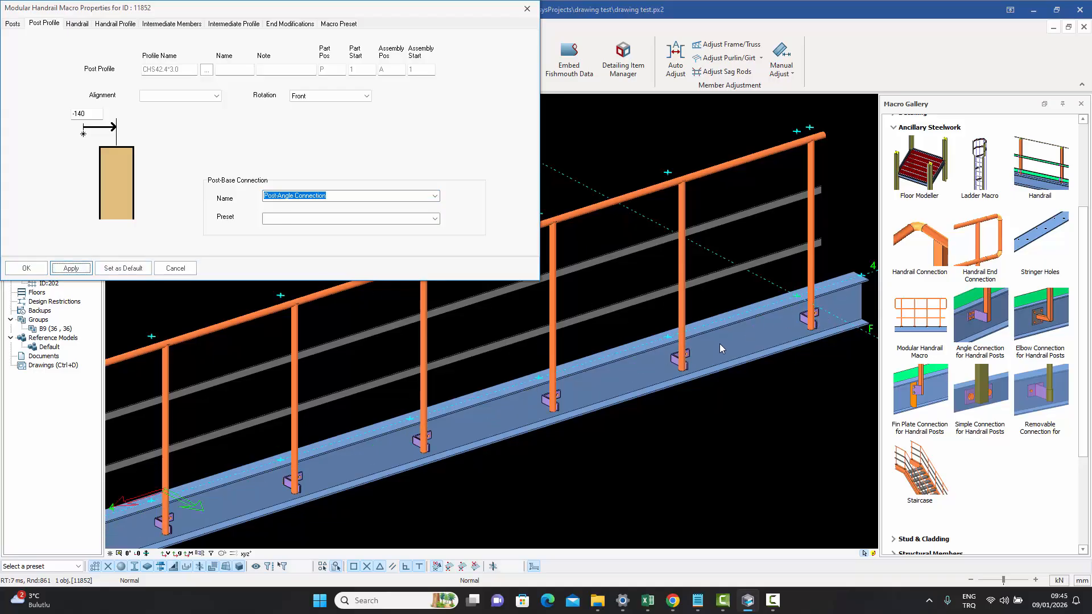
- Change the handrail's post-base connection to Post-Elbow Connection and apply
left_click(435, 196)
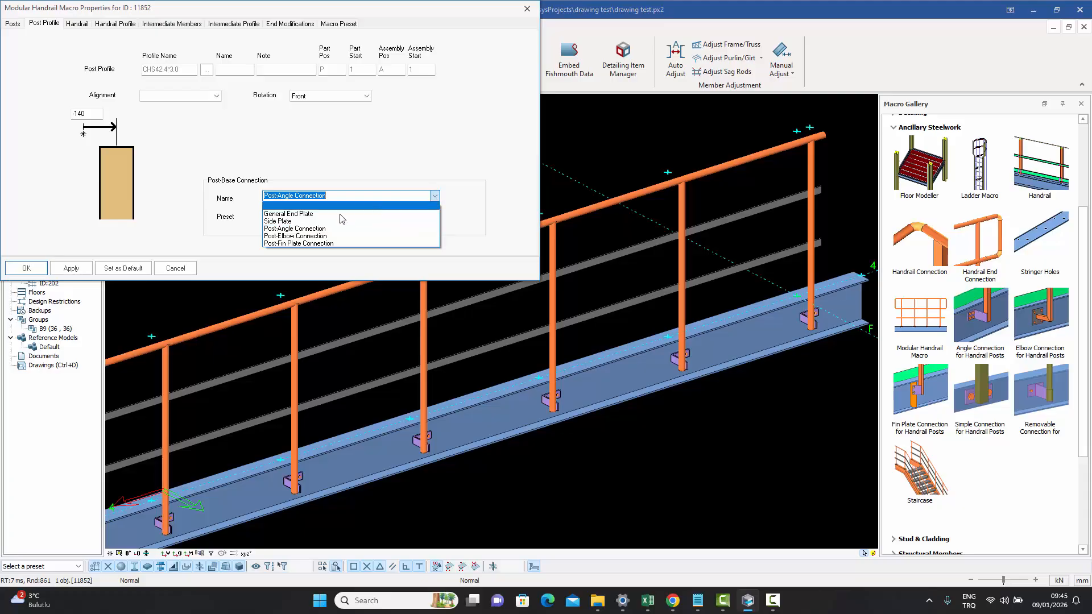
left_click(301, 236)
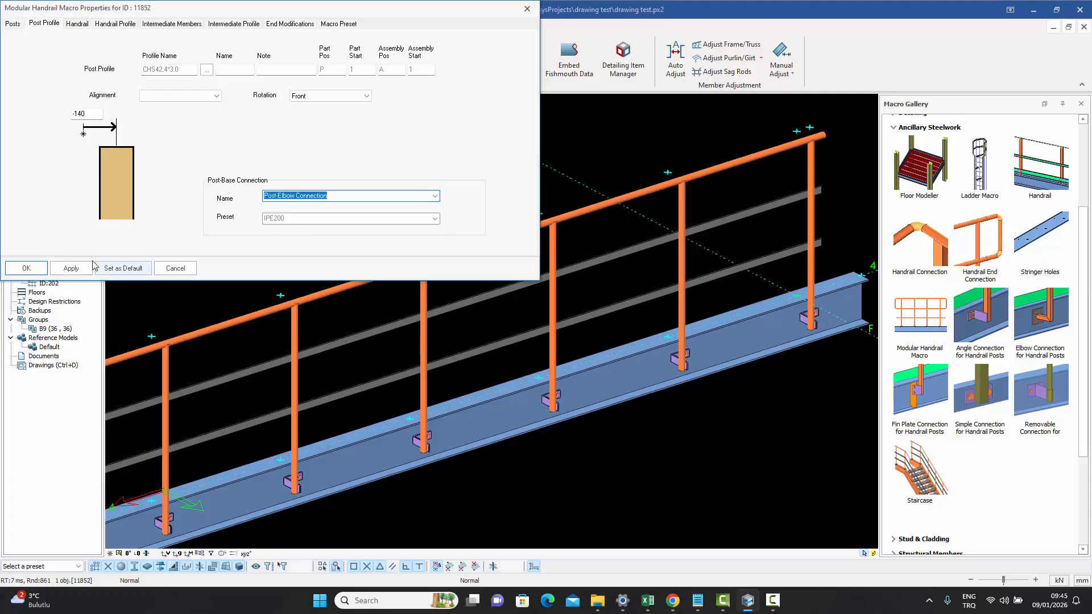
left_click(71, 268)
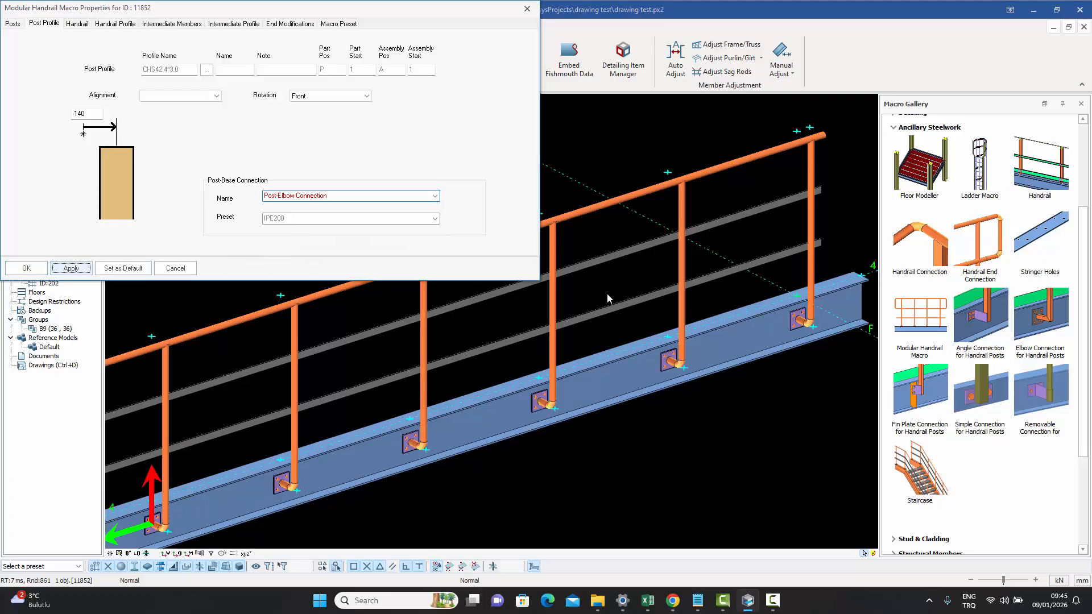
- Change the post-base connection to Post-Fin Plate Connection, apply it and close the properties with OK
scroll(832, 336, "up", 5)
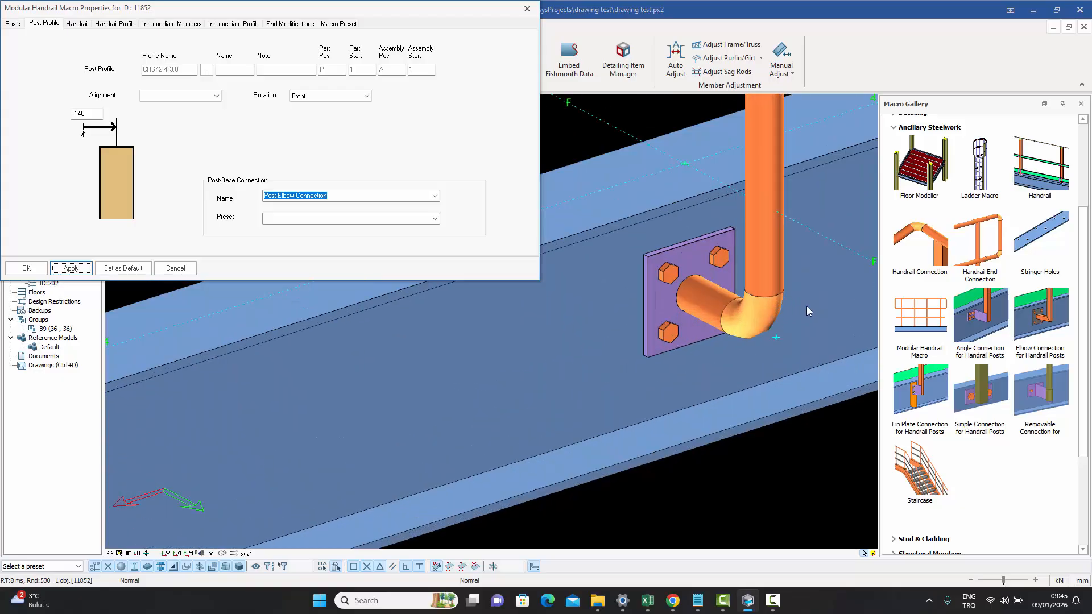
scroll(806, 306, "down", 6)
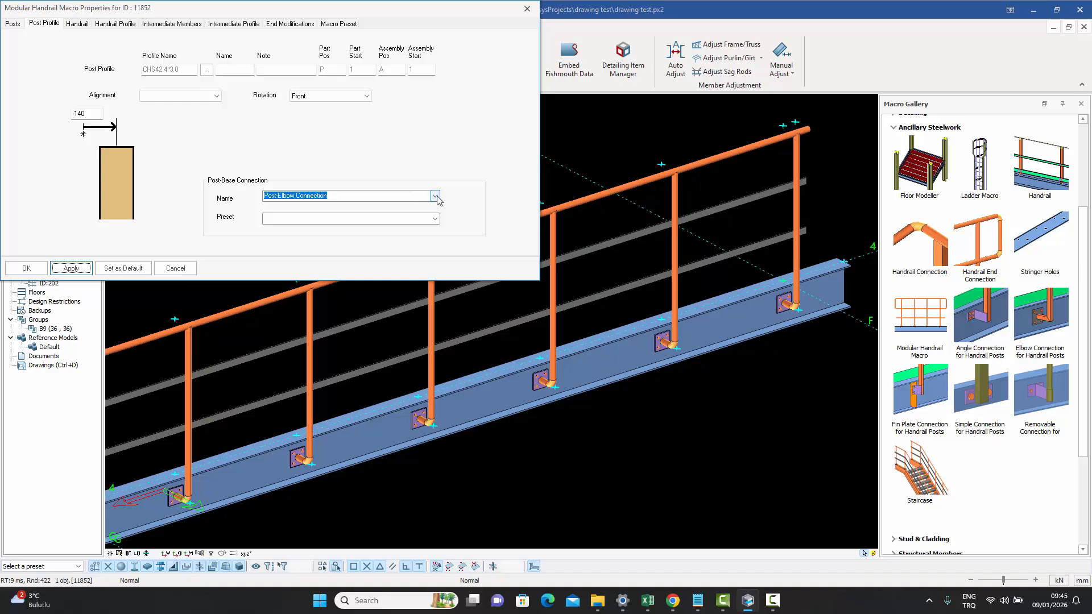
left_click(435, 195)
left_click(327, 246)
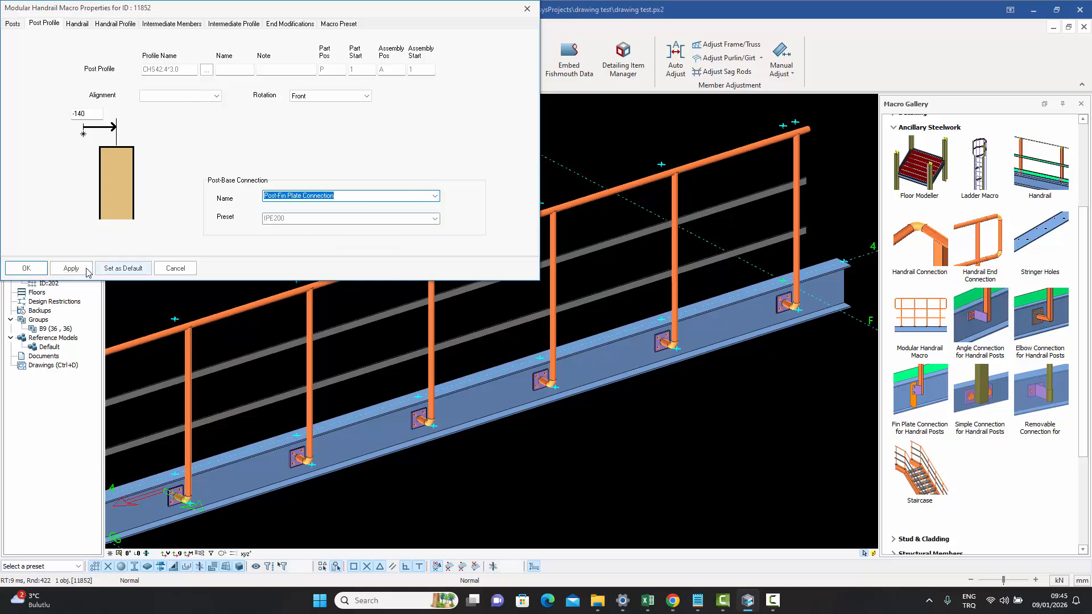
left_click(74, 268)
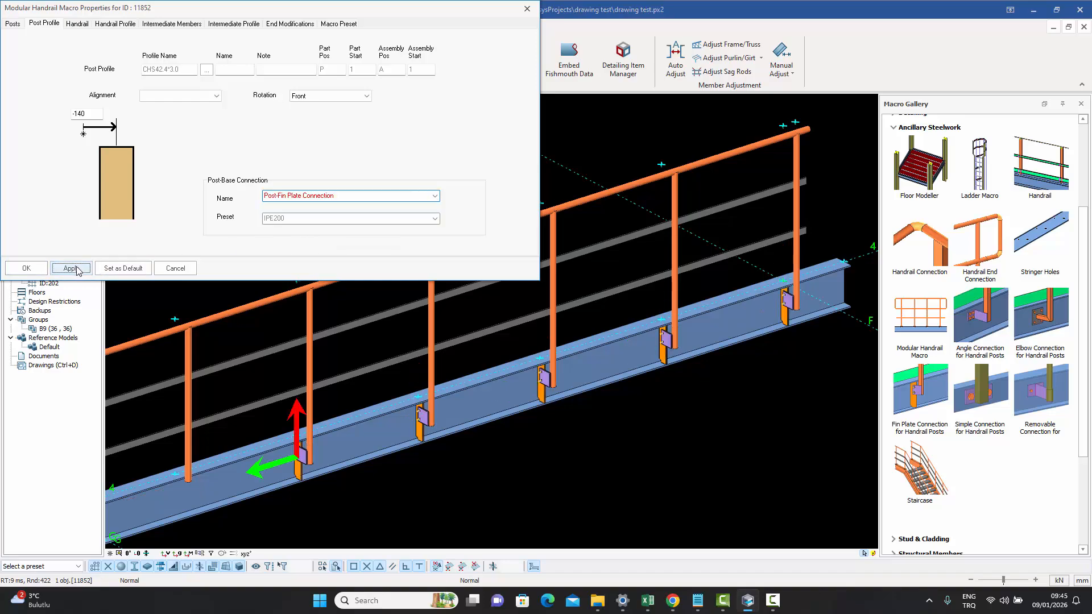
left_click(26, 269)
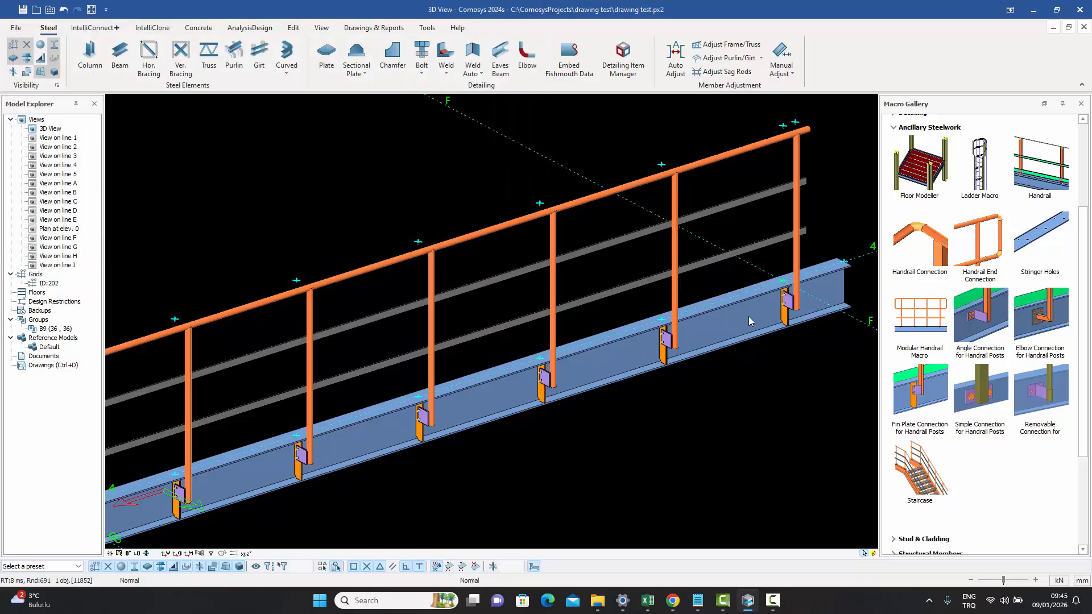
- Open the Removable Connection for Handrail Posts macro properties from the gallery and close them
scroll(762, 295, "up", 6)
middle_click_drag(762, 293, 740, 312)
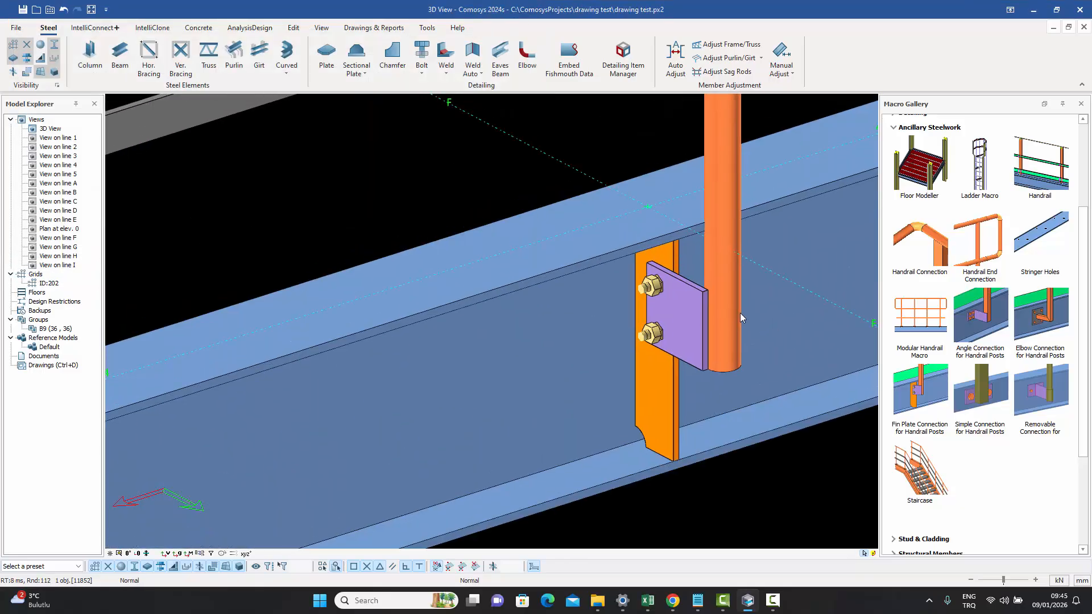
double_click(1048, 393)
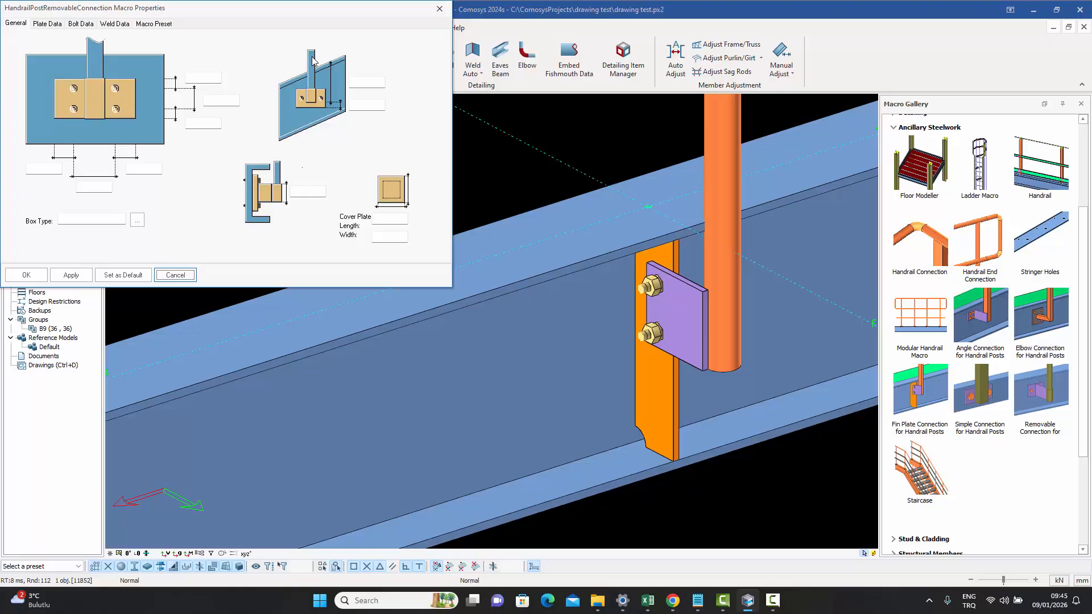
left_click(441, 10)
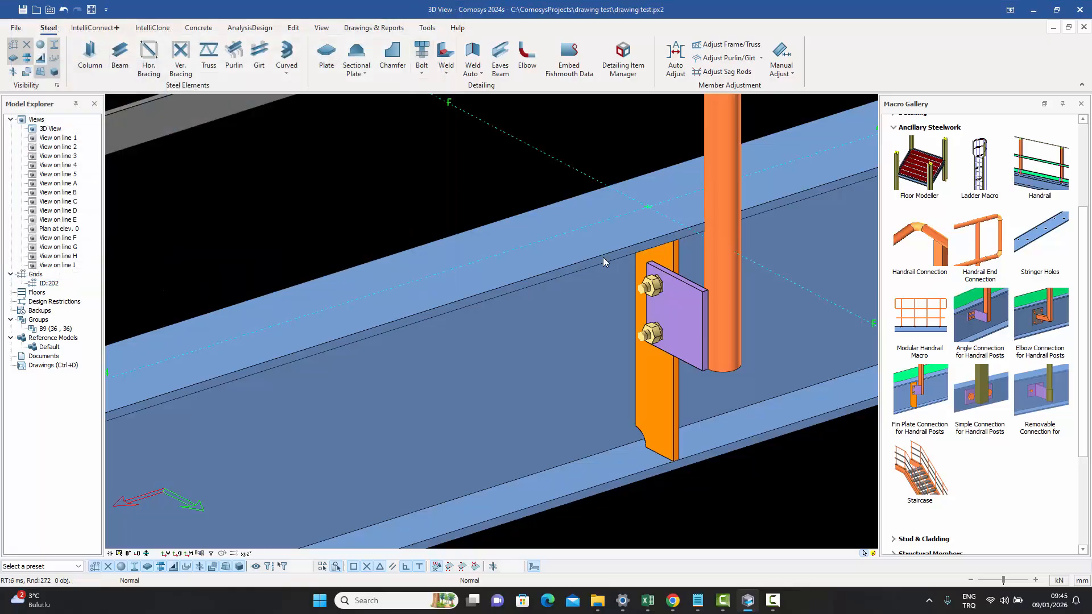
- Reopen the modular handrail's properties and examine the Handrail tab settings
scroll(639, 266, "down", 2)
scroll(639, 266, "down", 5)
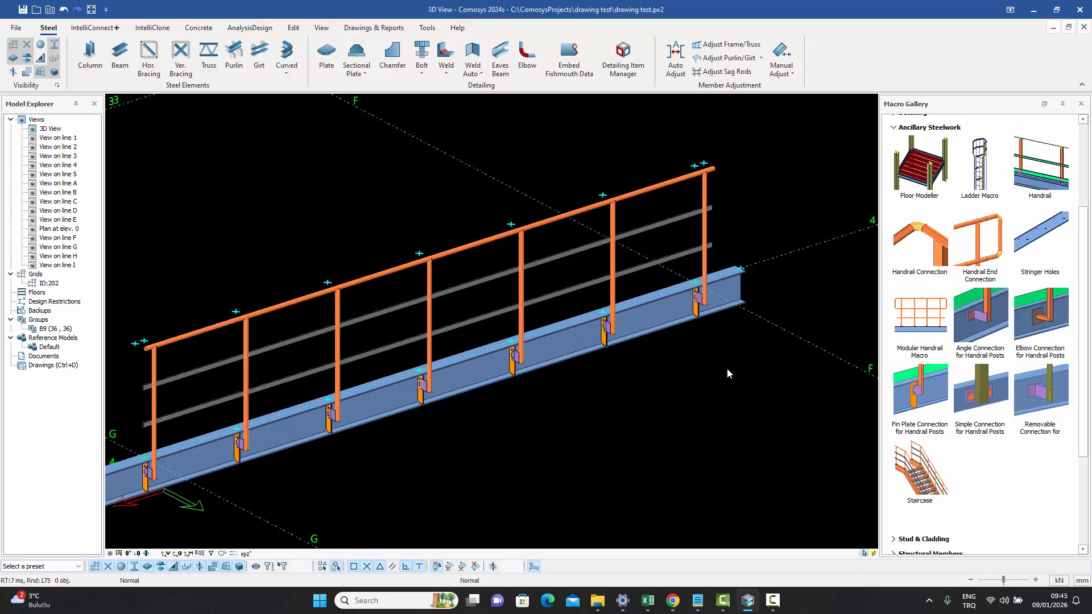
middle_click_drag(726, 367, 763, 346)
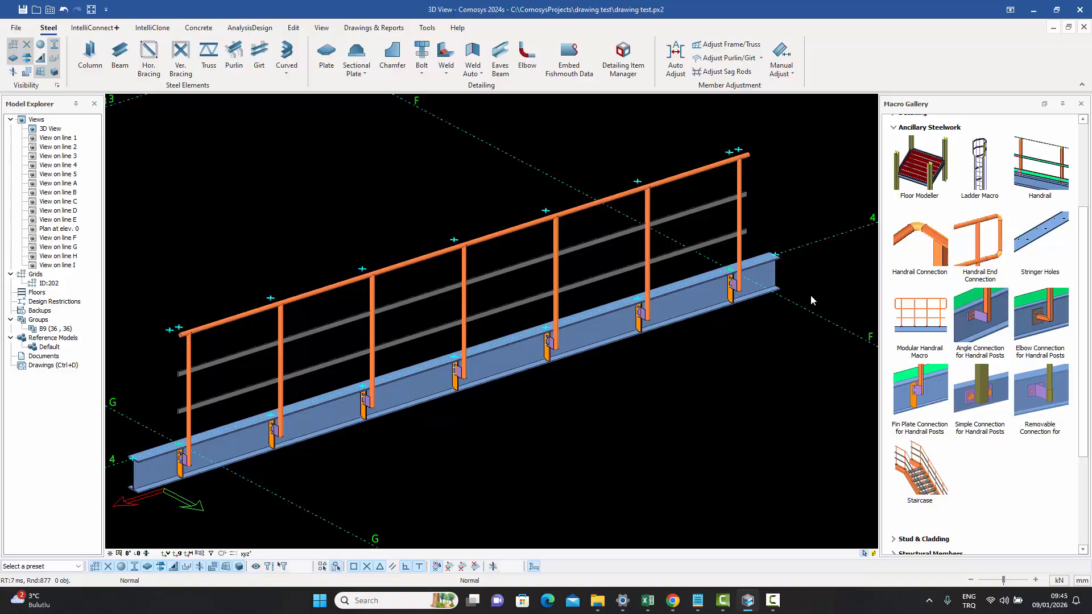
left_click(648, 280)
double_click(648, 280)
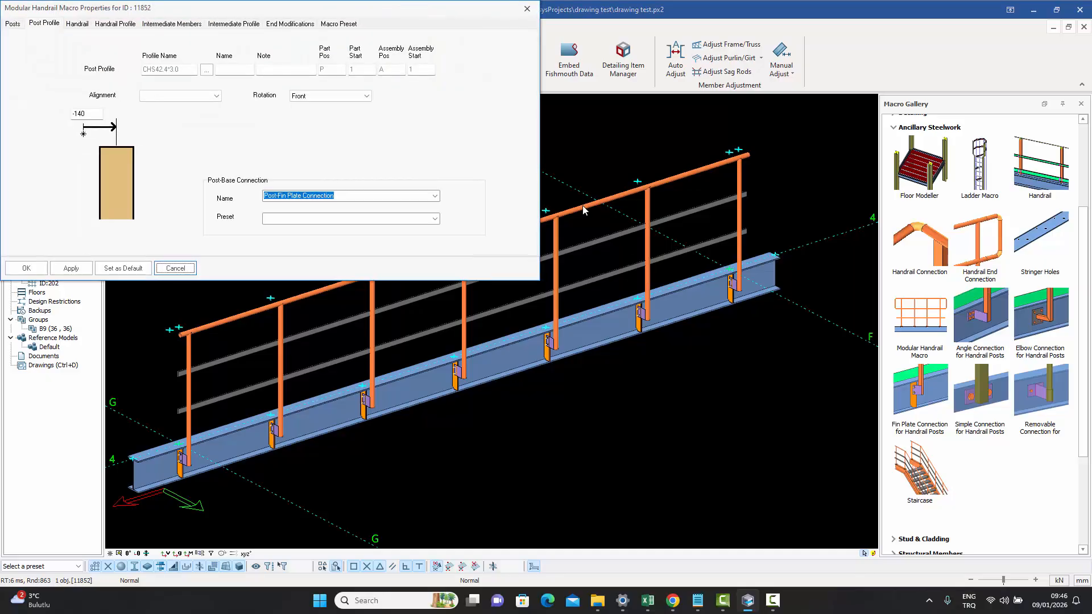
left_click(78, 25)
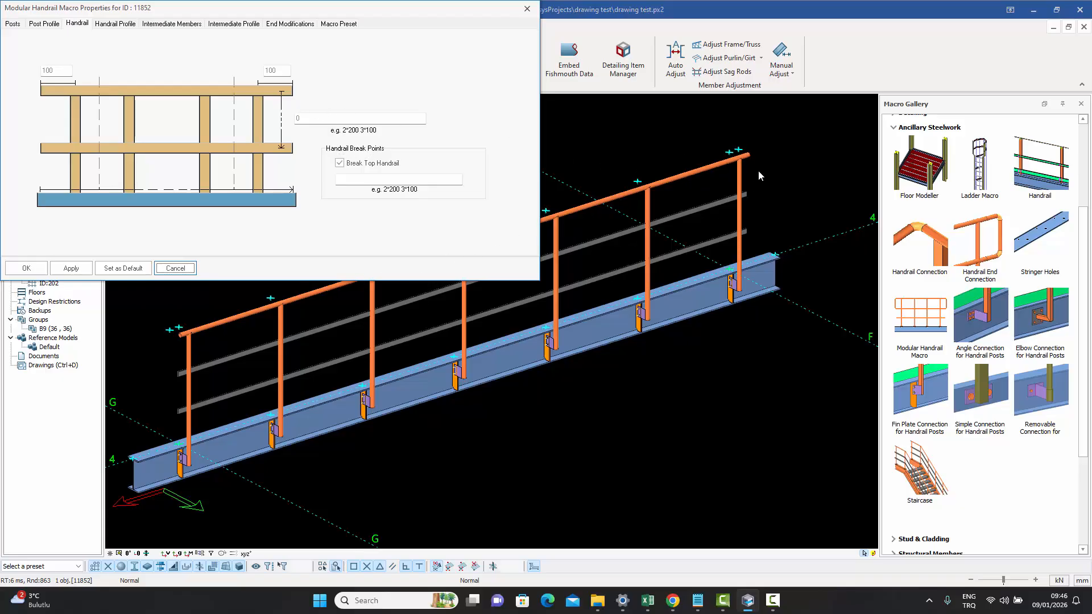
double_click(320, 117)
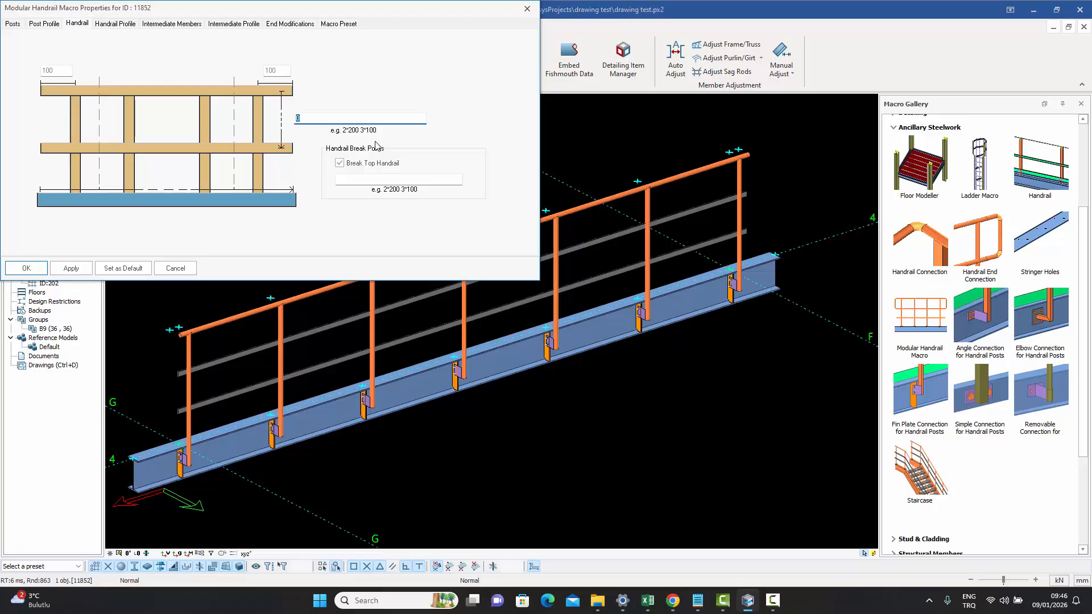
- Browse the Handrail Profile, Intermediate Members, Intermediate Profile and End Modifications tabs, then close the properties
left_click(118, 23)
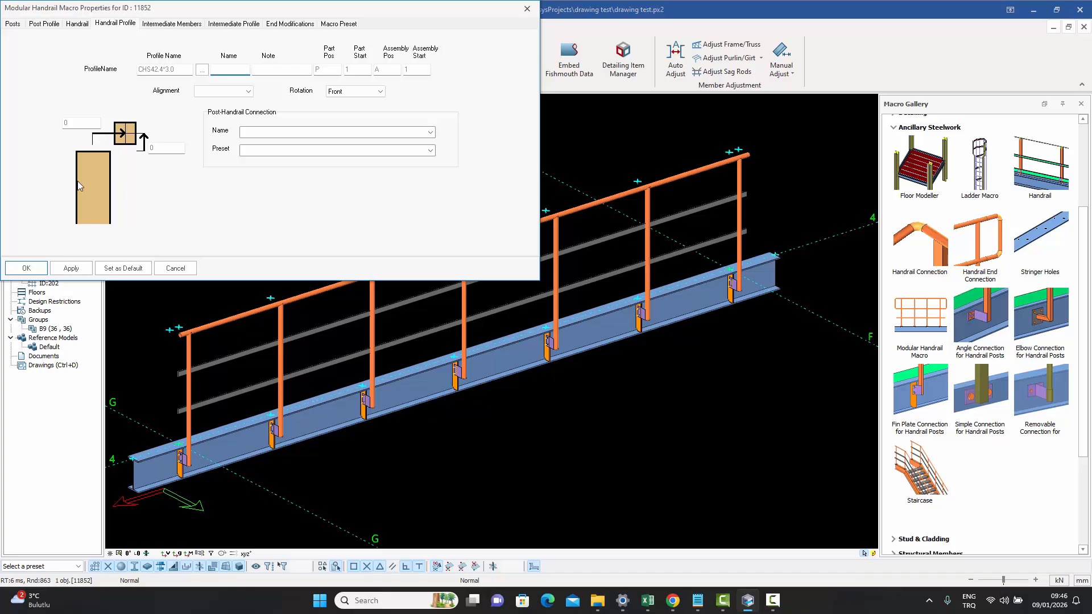
left_click(164, 25)
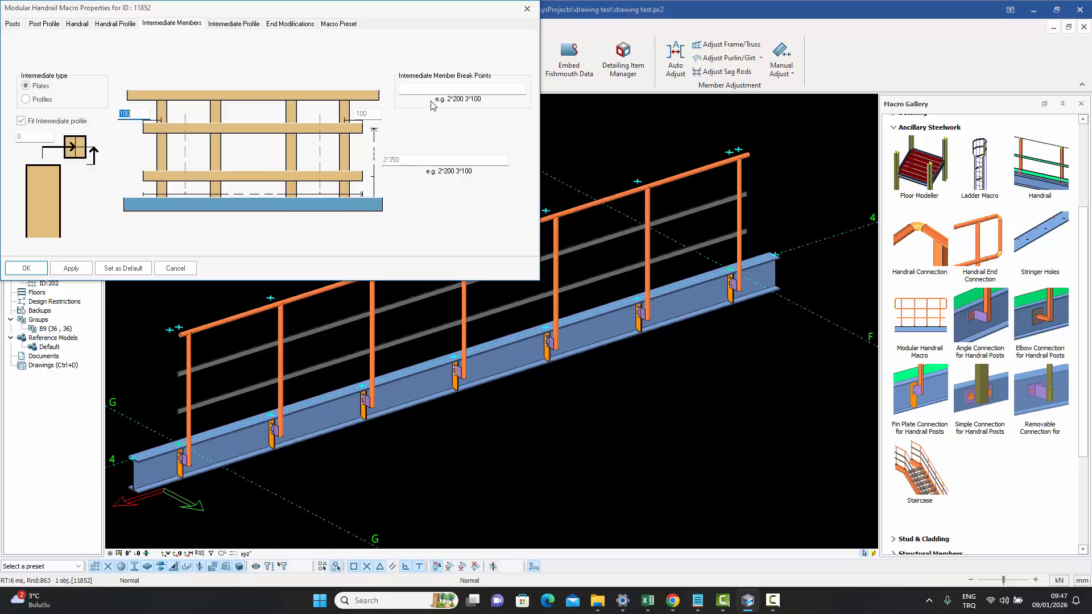
left_click(231, 25)
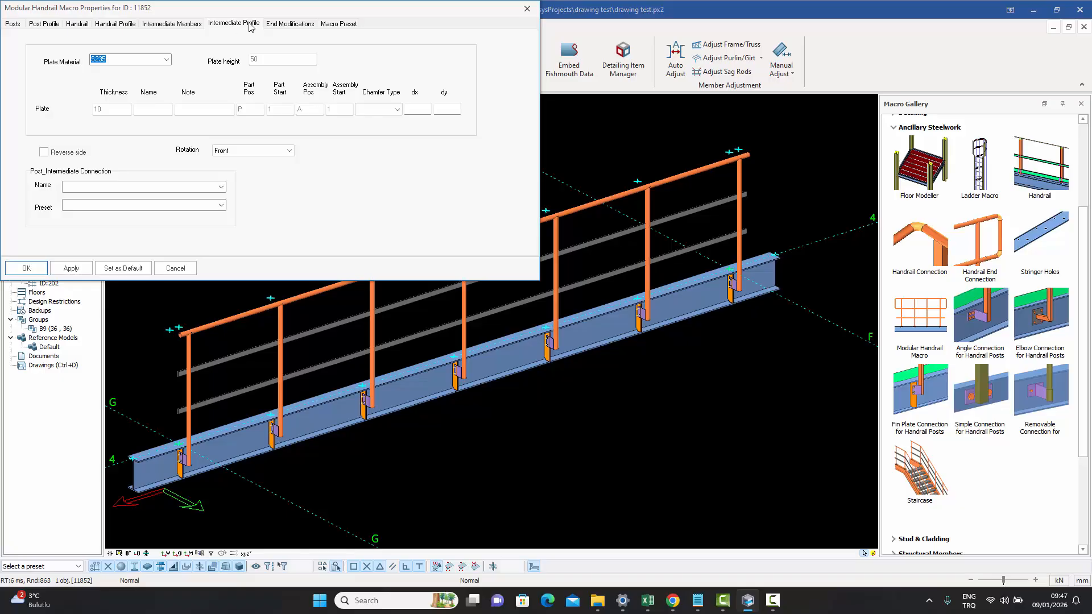
left_click(283, 26)
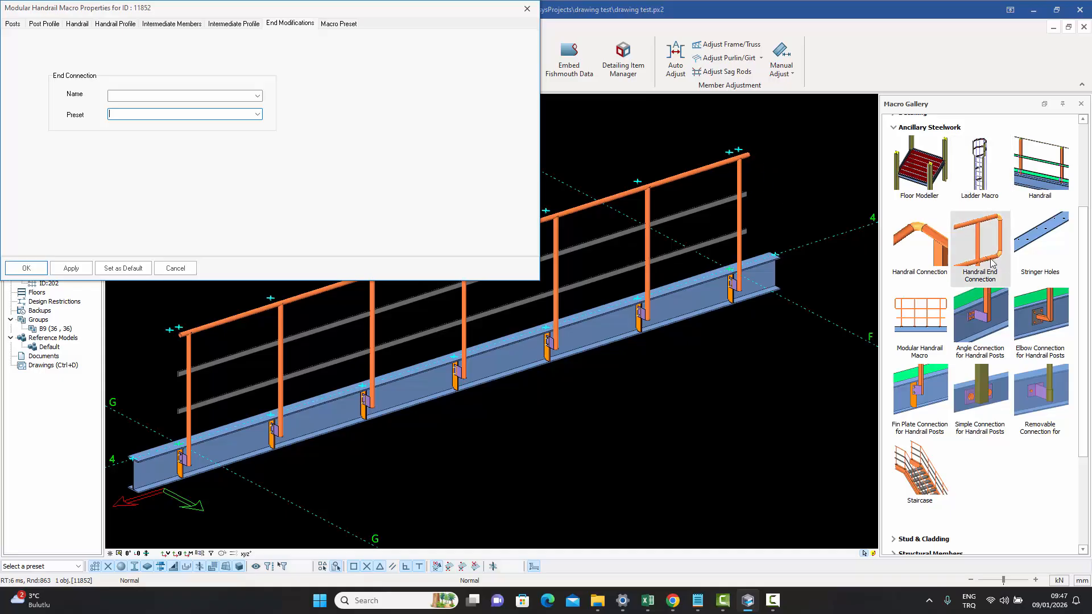
left_click(181, 26)
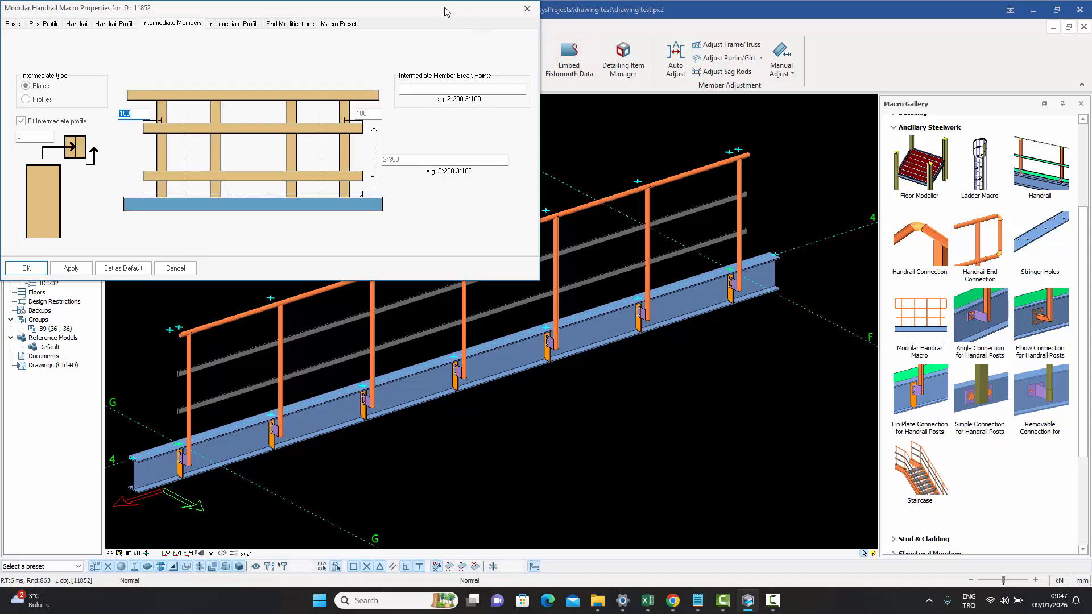
left_click_drag(445, 12, 562, 93)
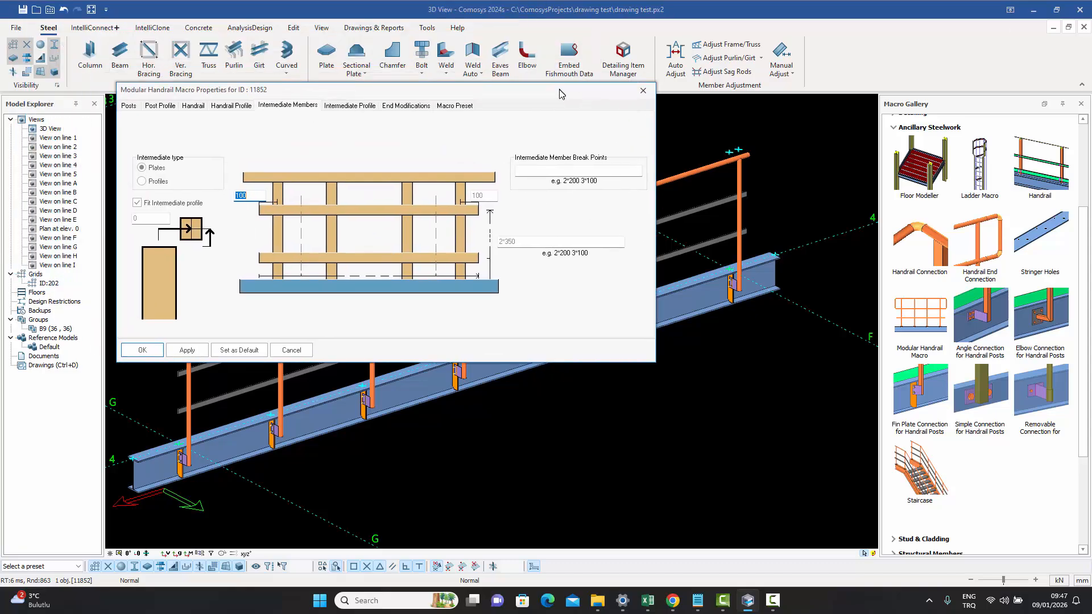
left_click(642, 90)
- Zoom in and orbit around the post's base plate connection on the beam to inspect it
scroll(691, 245, "up", 2)
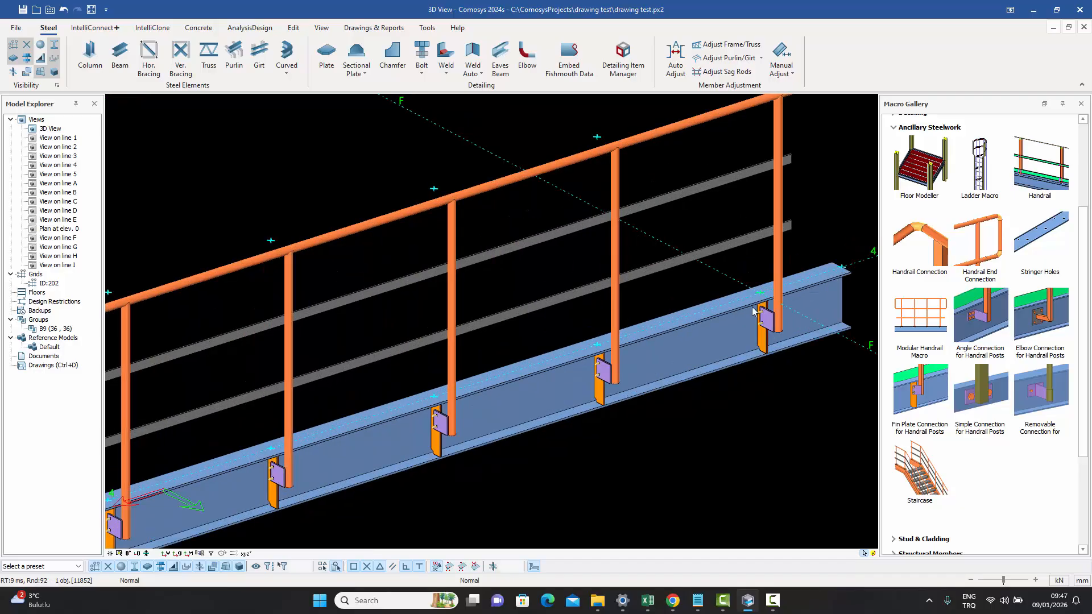
scroll(756, 312, "up", 2)
middle_click_drag(782, 327, 718, 415)
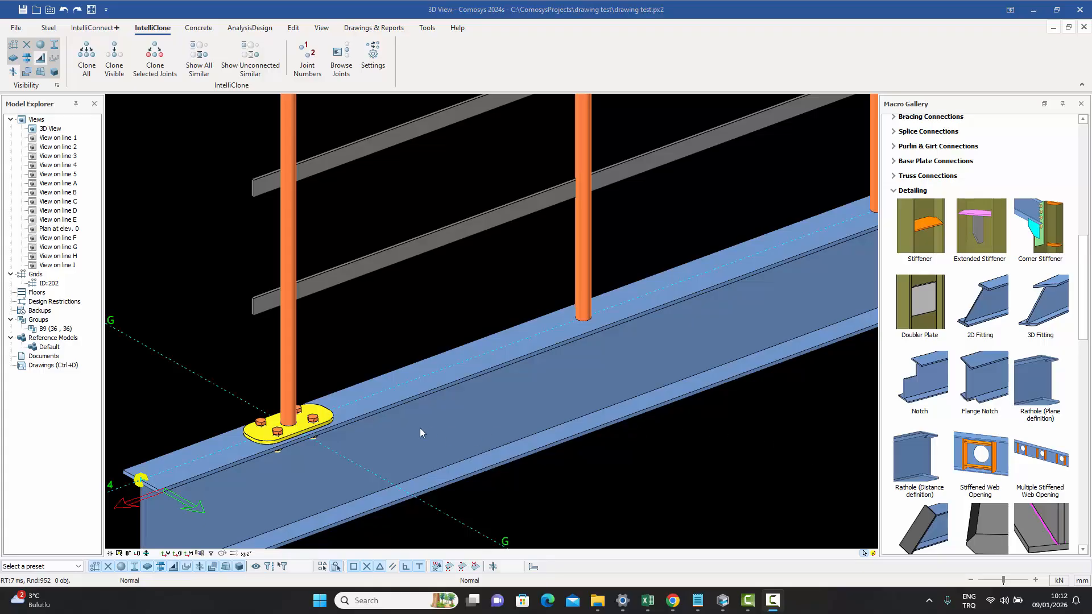
scroll(305, 423, "up", 3)
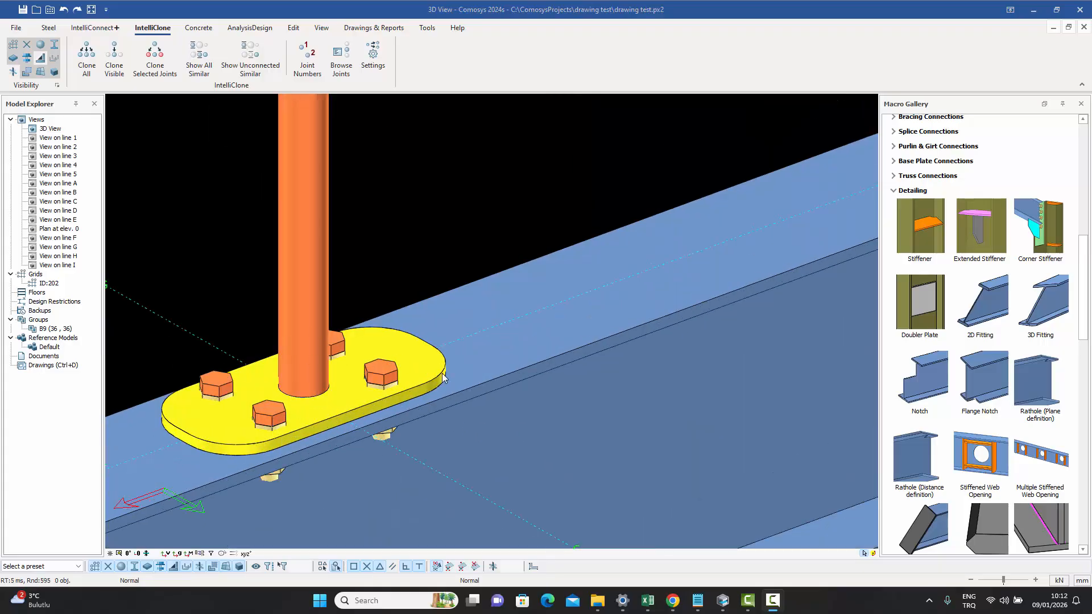
middle_click_drag(428, 371, 462, 340)
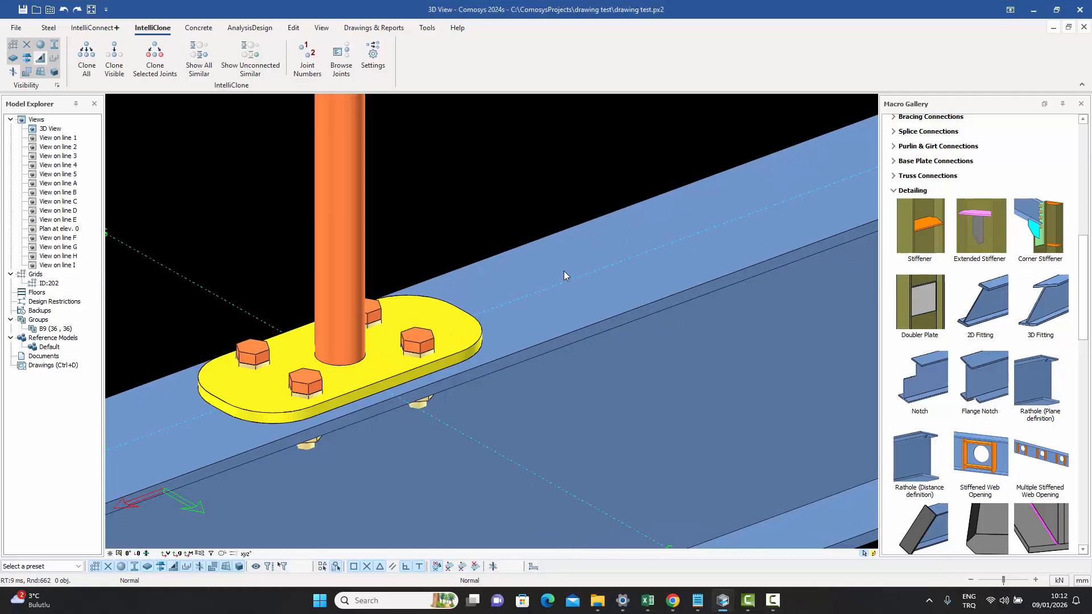
scroll(478, 272, "down", 3)
middle_click_drag(504, 291, 446, 321)
scroll(441, 319, "down", 3)
scroll(406, 314, "up", 5)
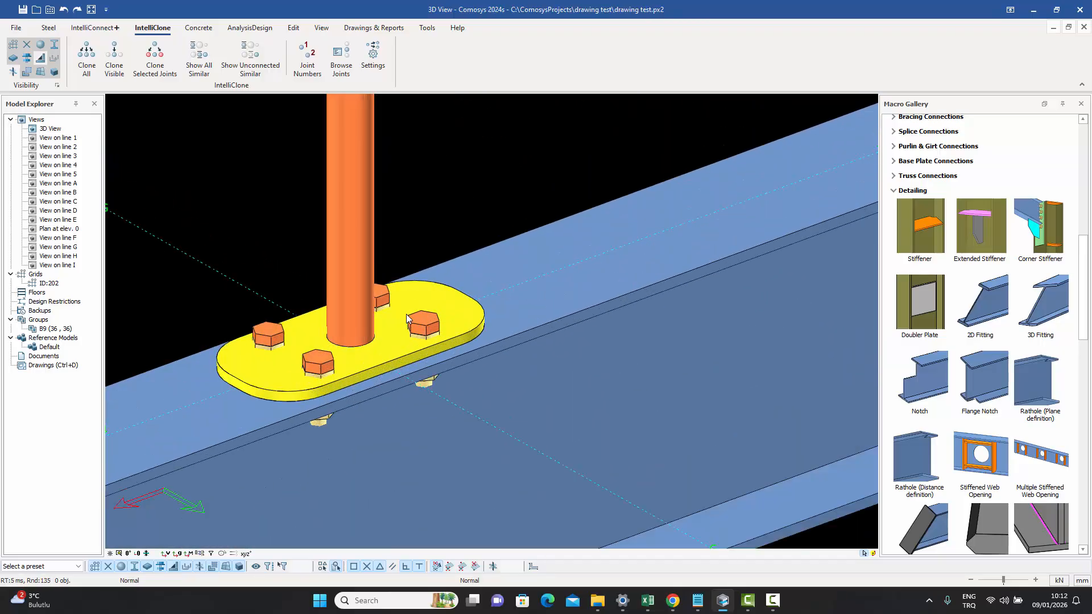
scroll(329, 366, "down", 5)
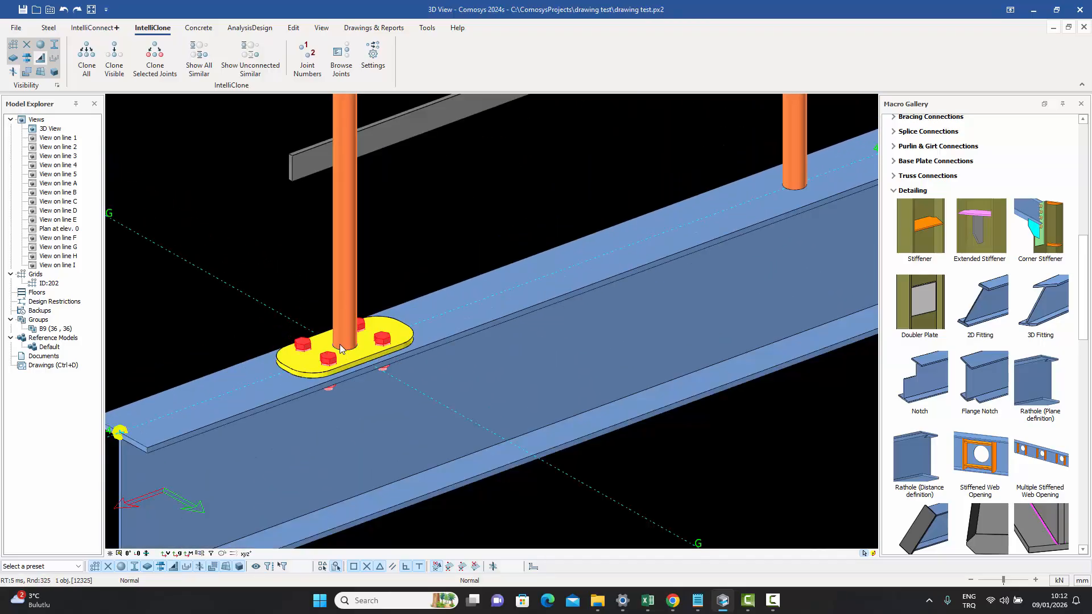
- Select the first post's base plate joint and clone it to all unconnected post joints with IntelliClone's Clone Visible
left_click_drag(276, 300, 435, 392)
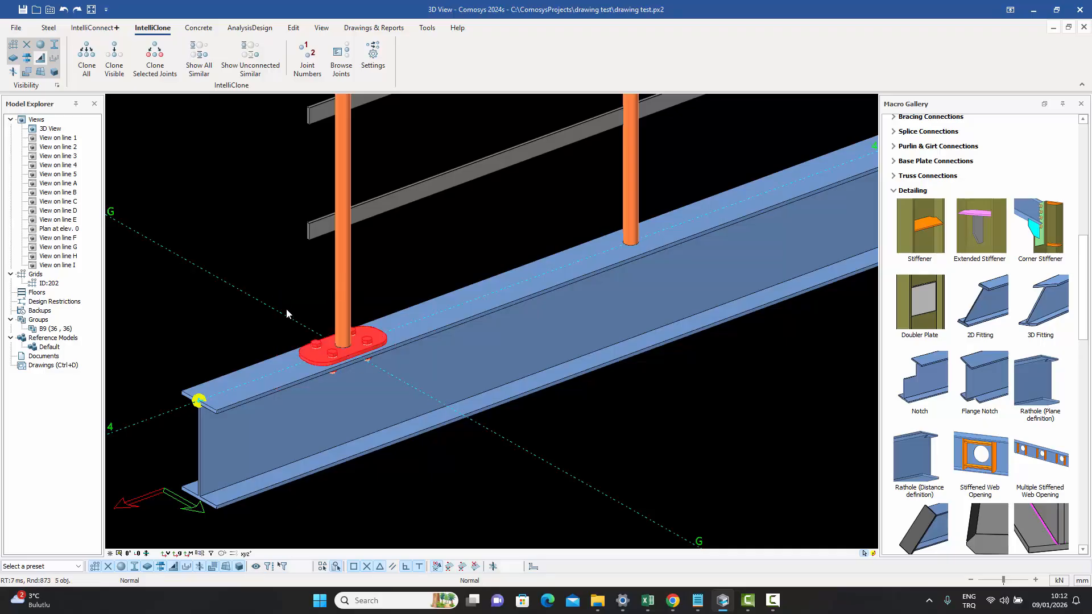
left_click_drag(269, 297, 414, 395)
left_click(358, 344)
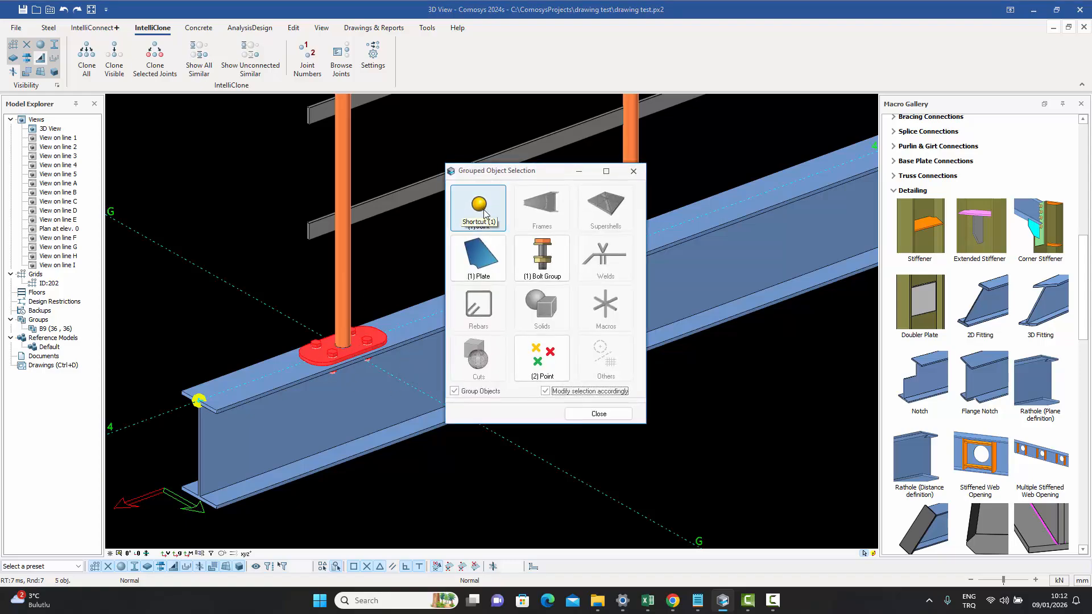
left_click(632, 171)
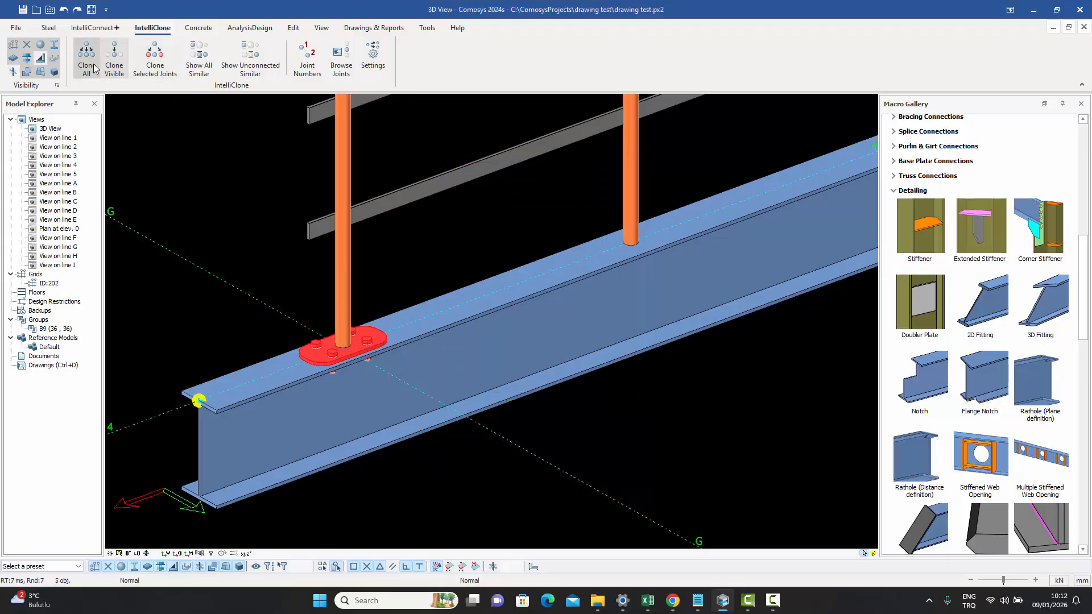
left_click(112, 74)
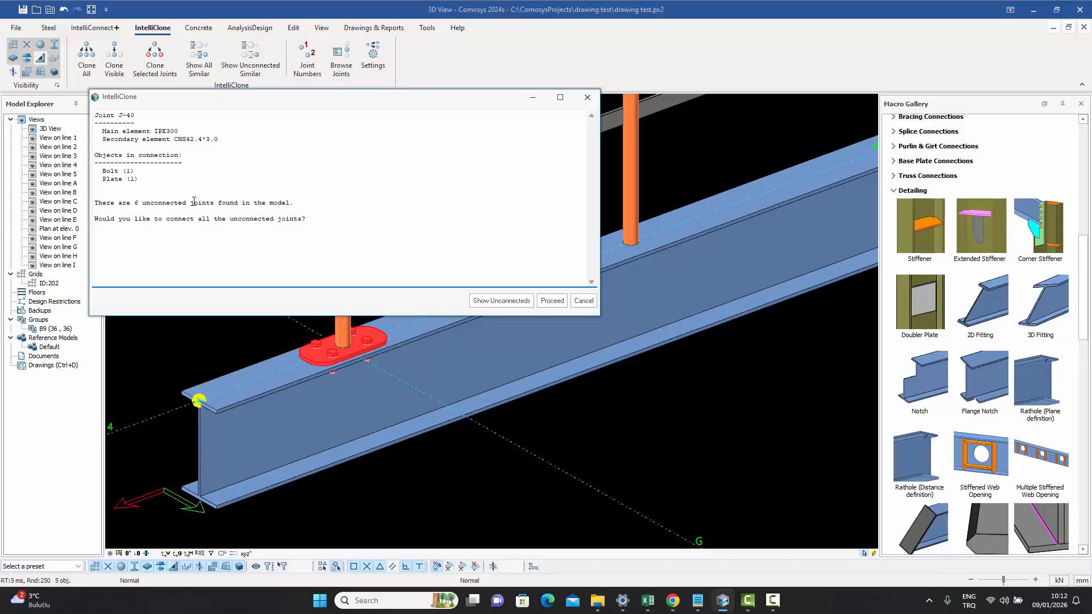
left_click(552, 301)
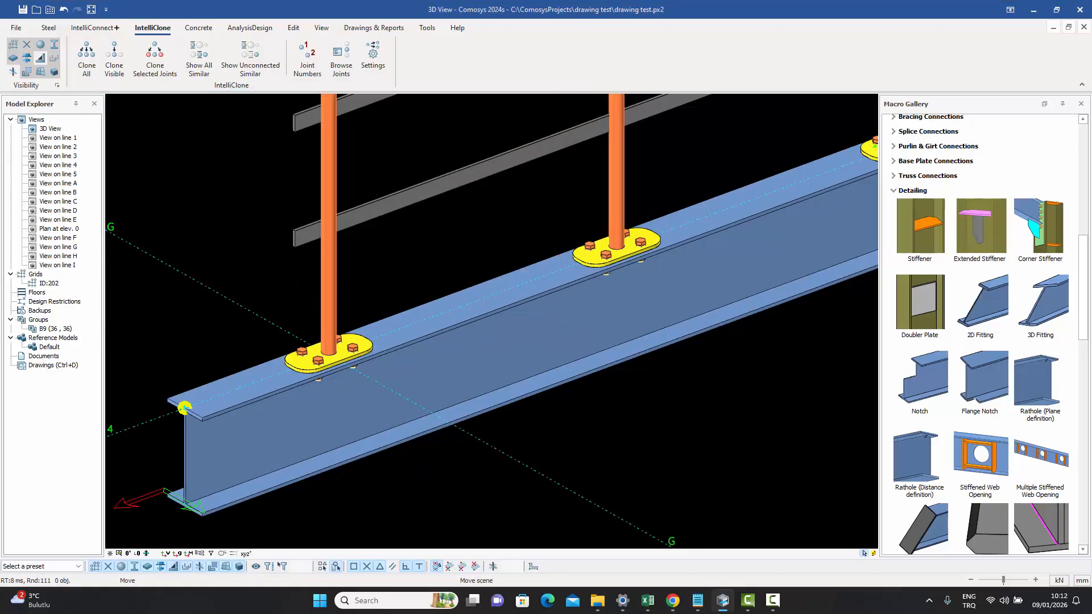
middle_click_drag(671, 367, 453, 479)
middle_click_drag(697, 388, 474, 462)
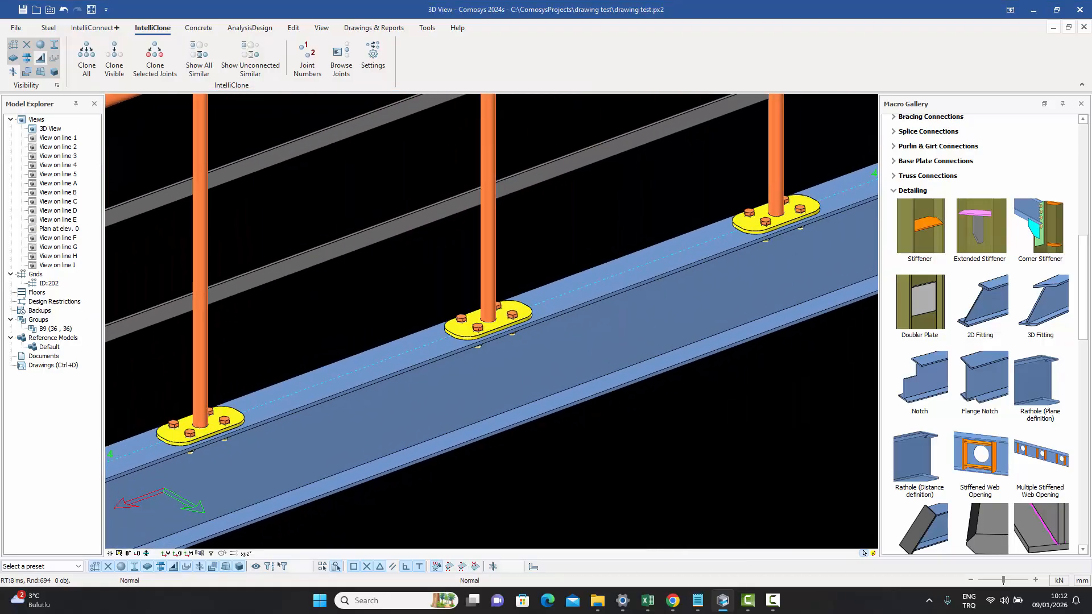
middle_click_drag(592, 406, 630, 395)
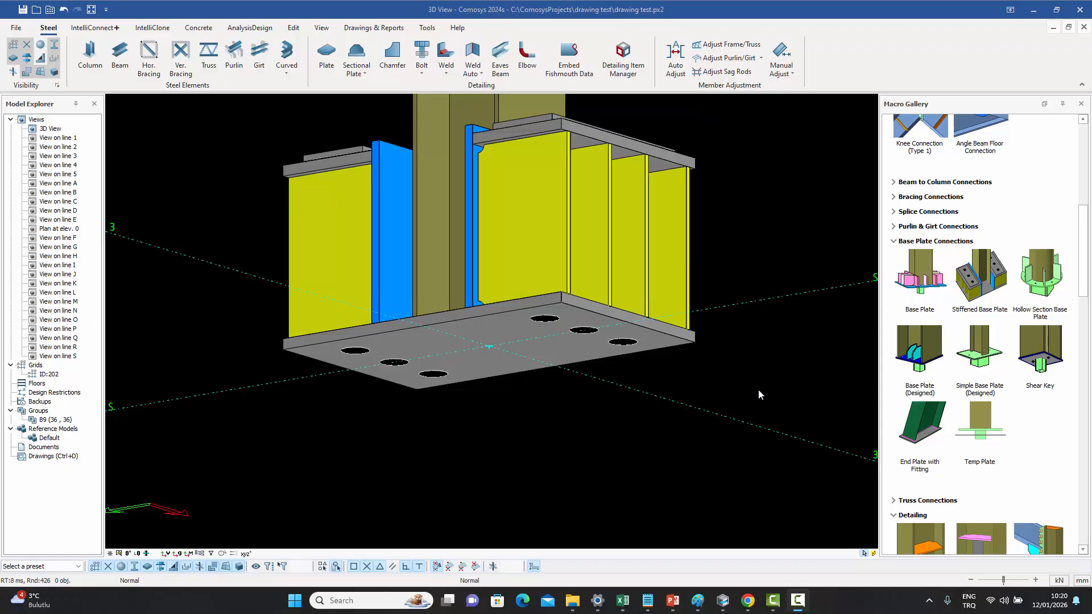
- Add a temporary plate beneath the post's base plate with the Temp Plate macro and open its properties
scroll(402, 383, "down", 3)
scroll(402, 384, "up", 4)
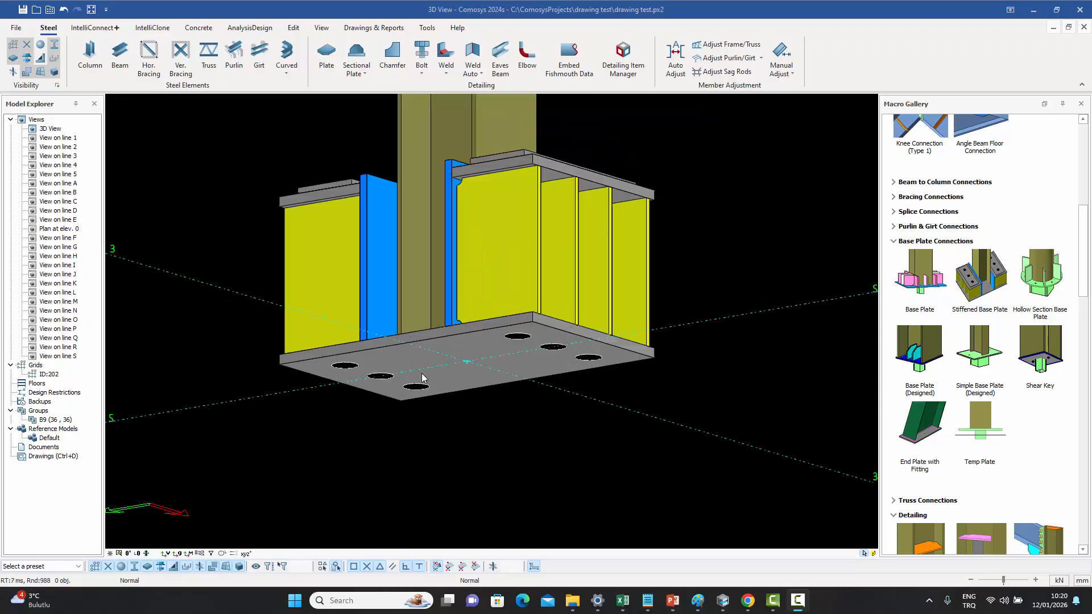
middle_click_drag(458, 347, 445, 350)
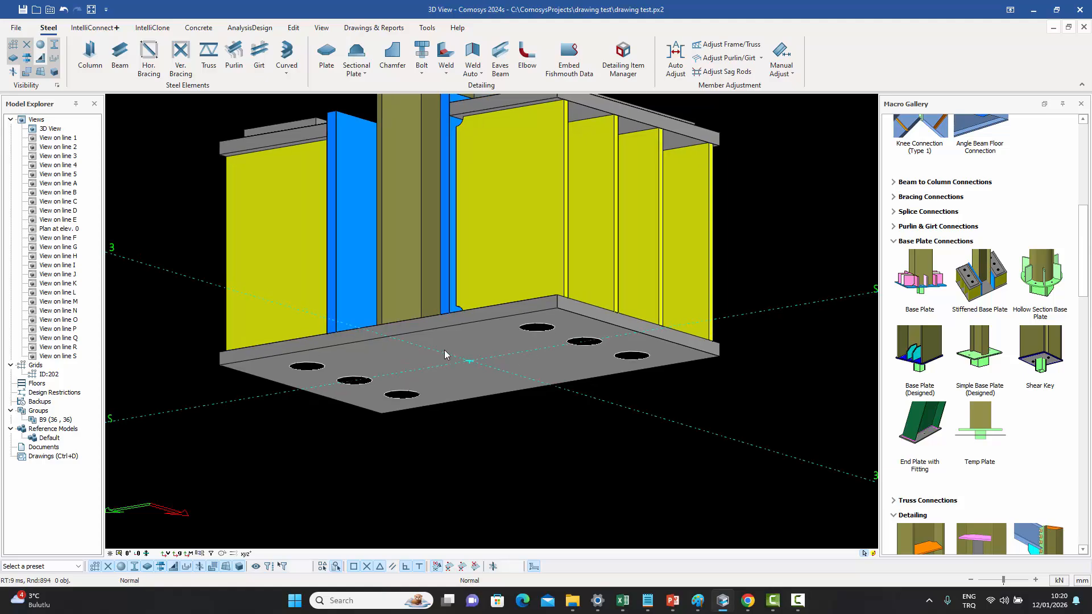
middle_click_drag(512, 411, 544, 395)
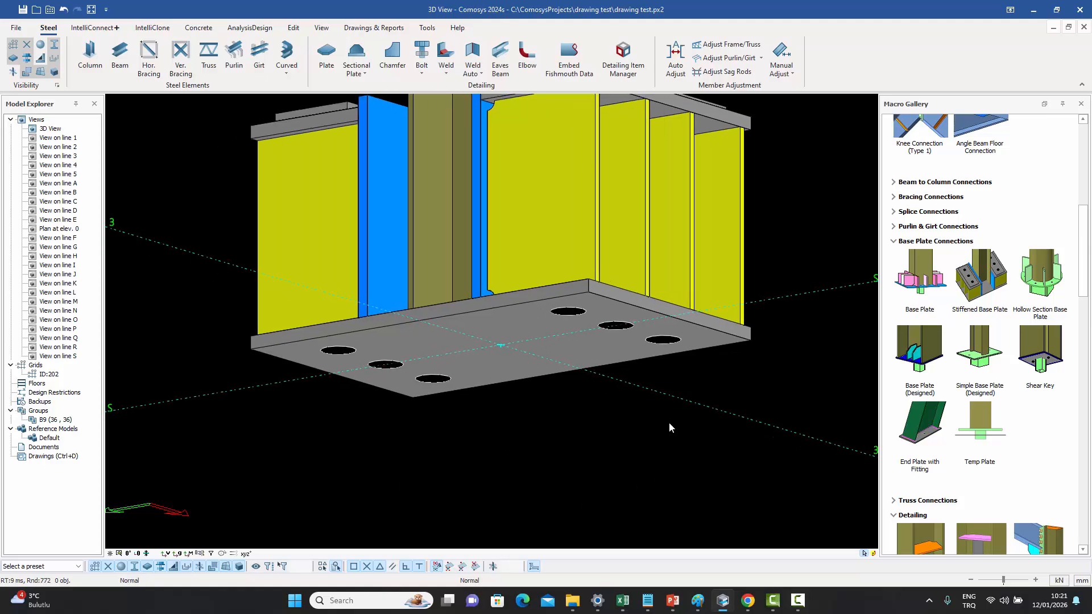
middle_click_drag(694, 448, 674, 403)
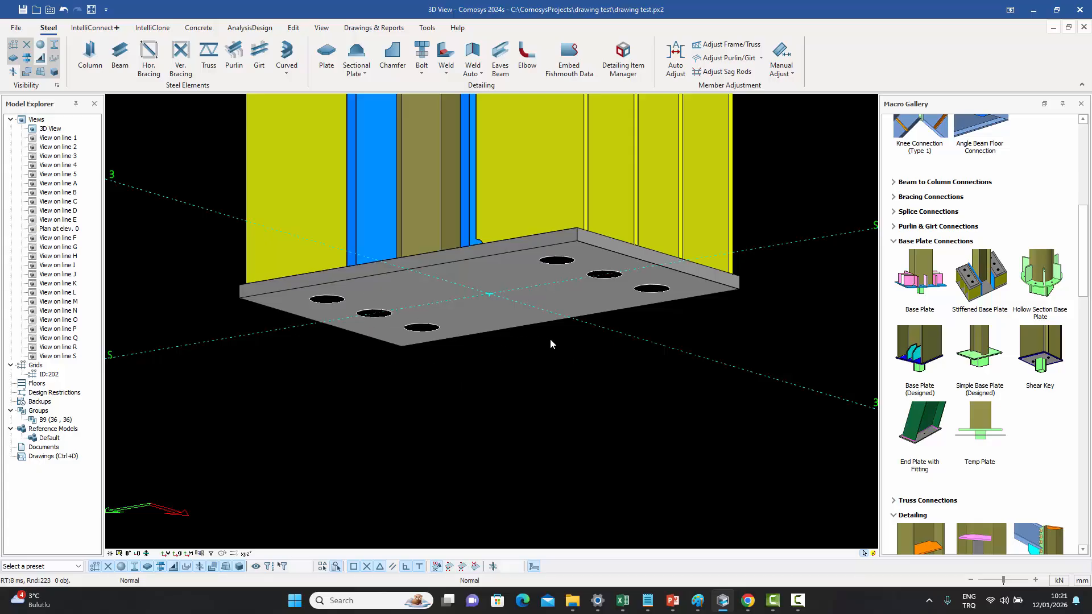
mouse_move(550, 340)
middle_mouse_down("shift")
mouse_move(548, 356)
mouse_move(546, 343)
middle_mouse_up("shift")
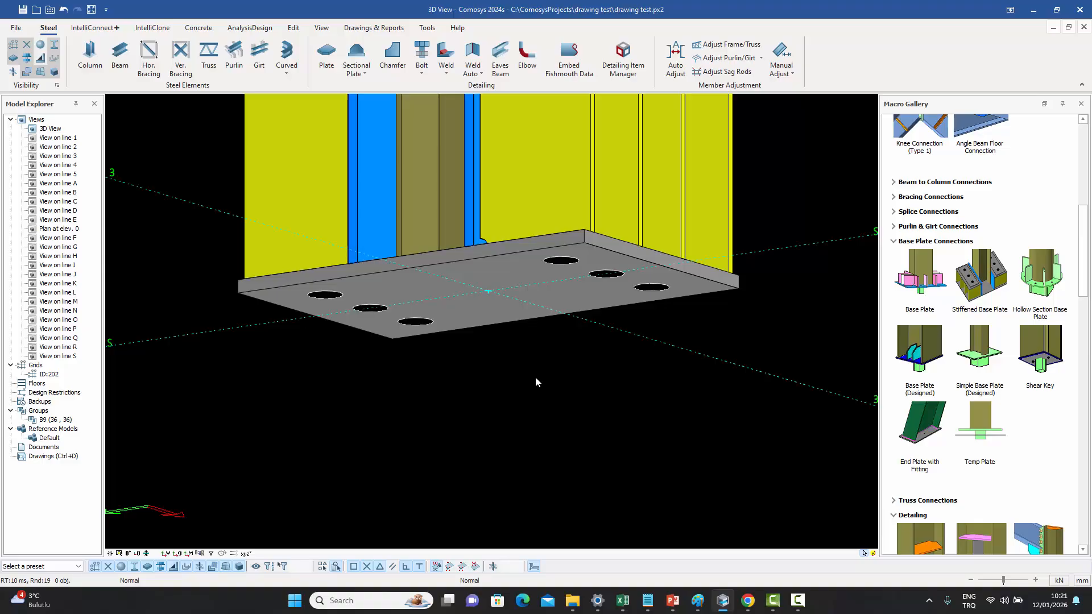
left_click(981, 437)
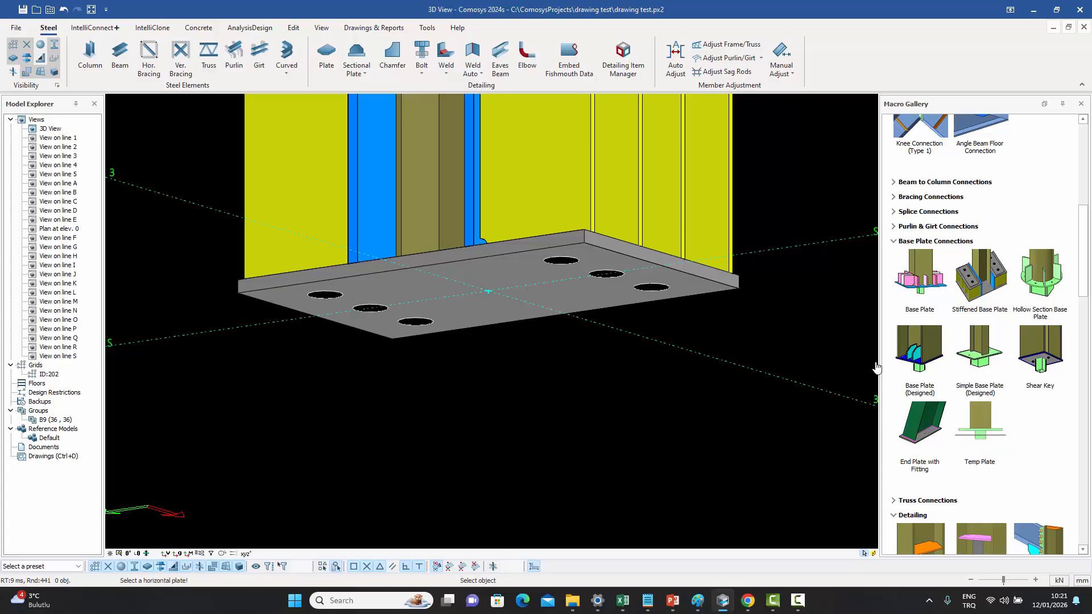
left_click(721, 292)
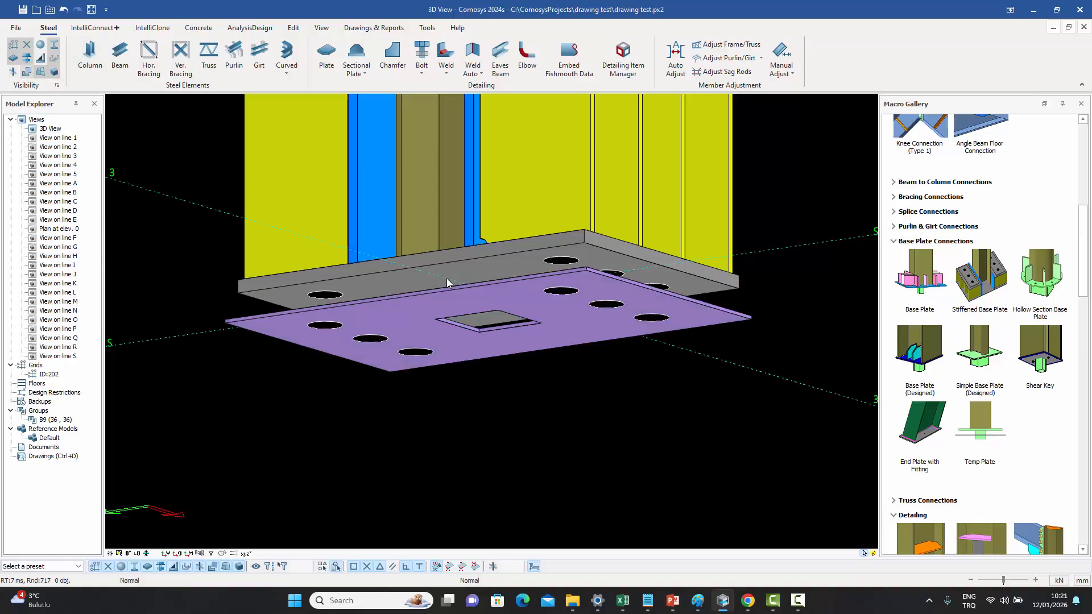
middle_click_drag(446, 278, 554, 315)
left_click(579, 367)
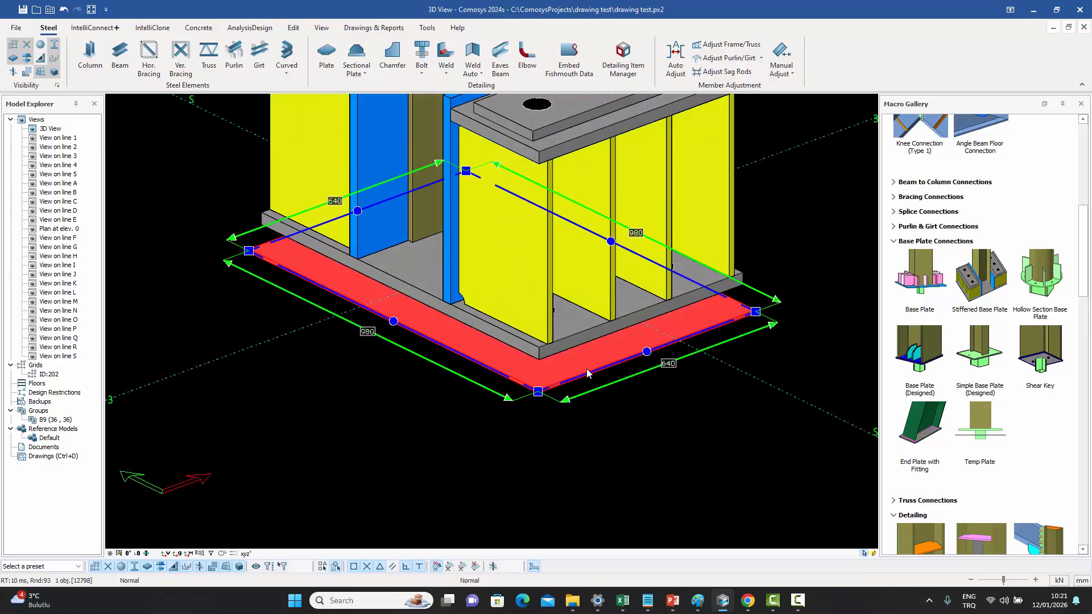
double_click(586, 369)
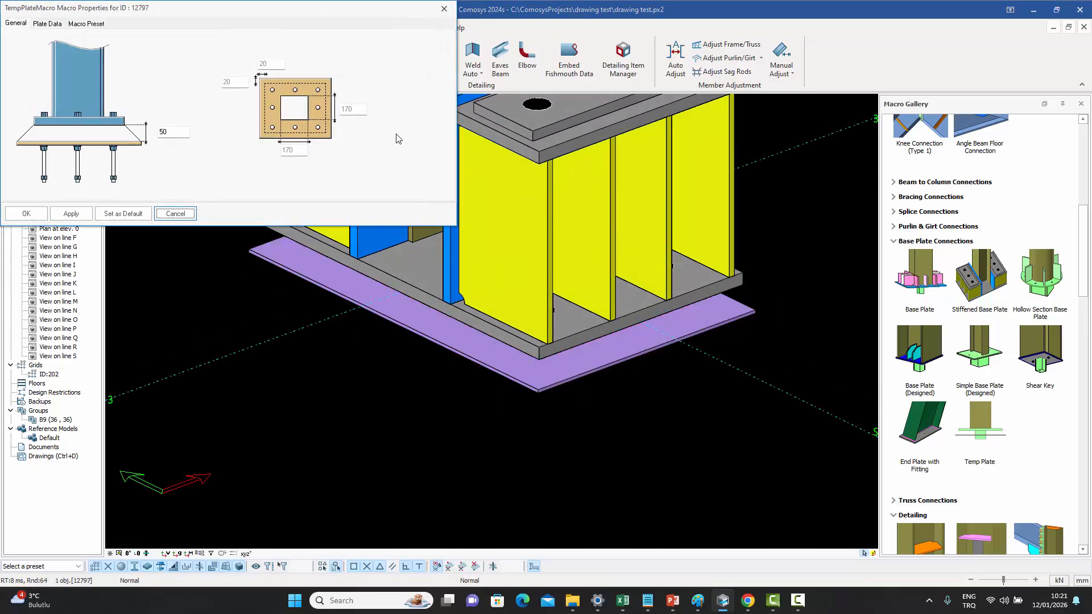
left_click_drag(268, 64, 215, 78)
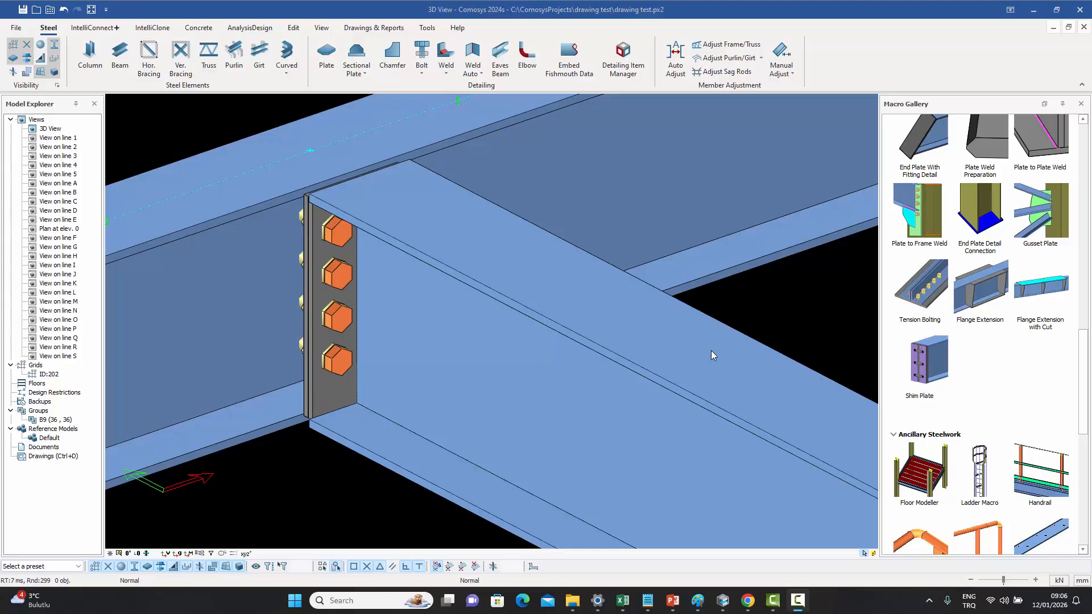
- Add a shim plate to the beam's bolted end plate connection with the Shim Plate macro
left_click(920, 364)
scroll(304, 421, "up", 3)
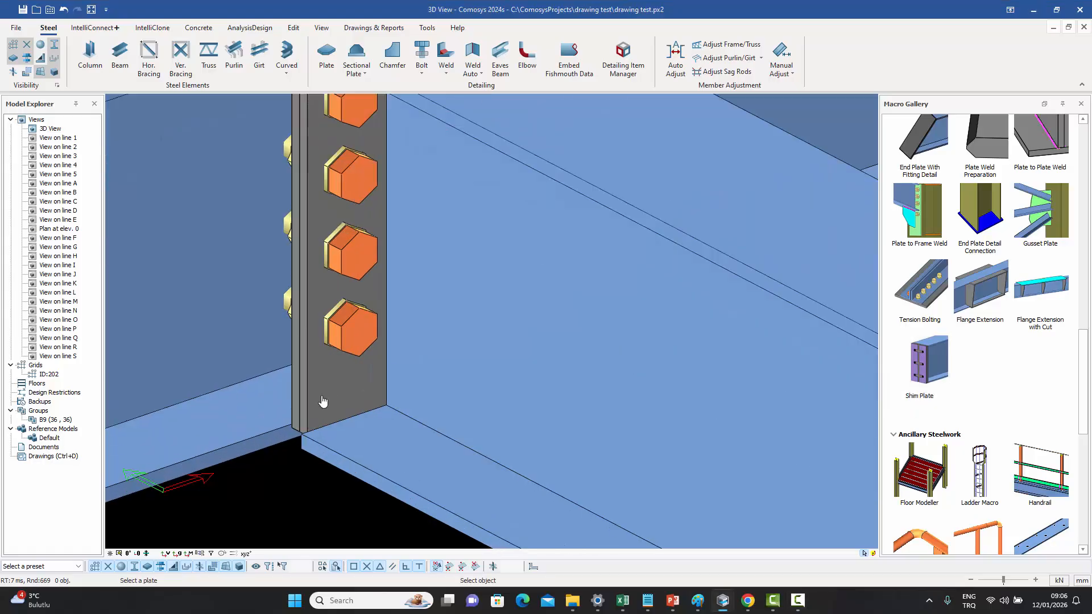
left_click(323, 399)
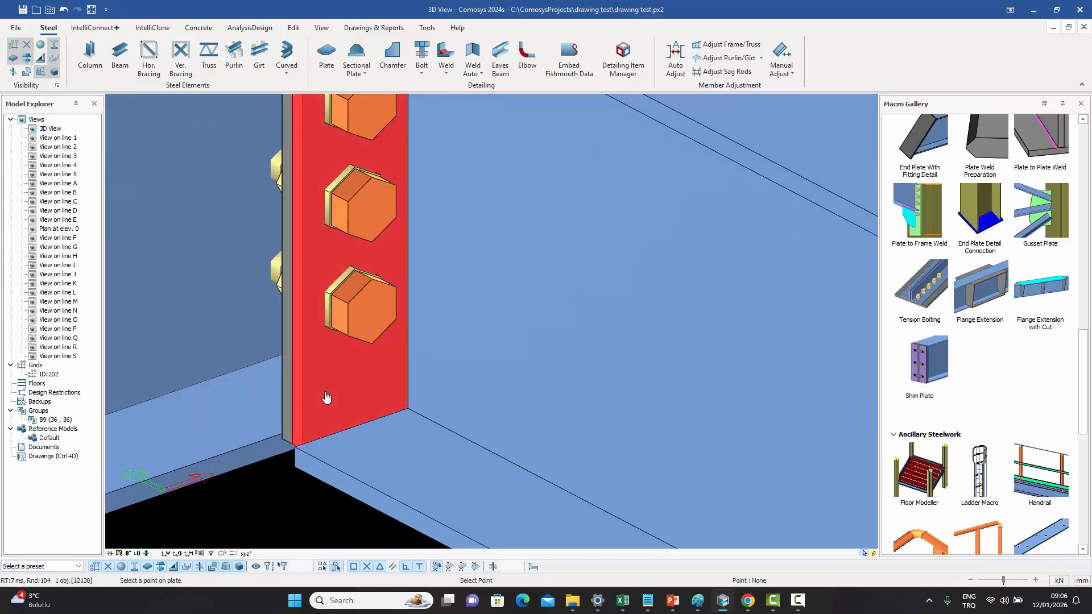
left_click(303, 448)
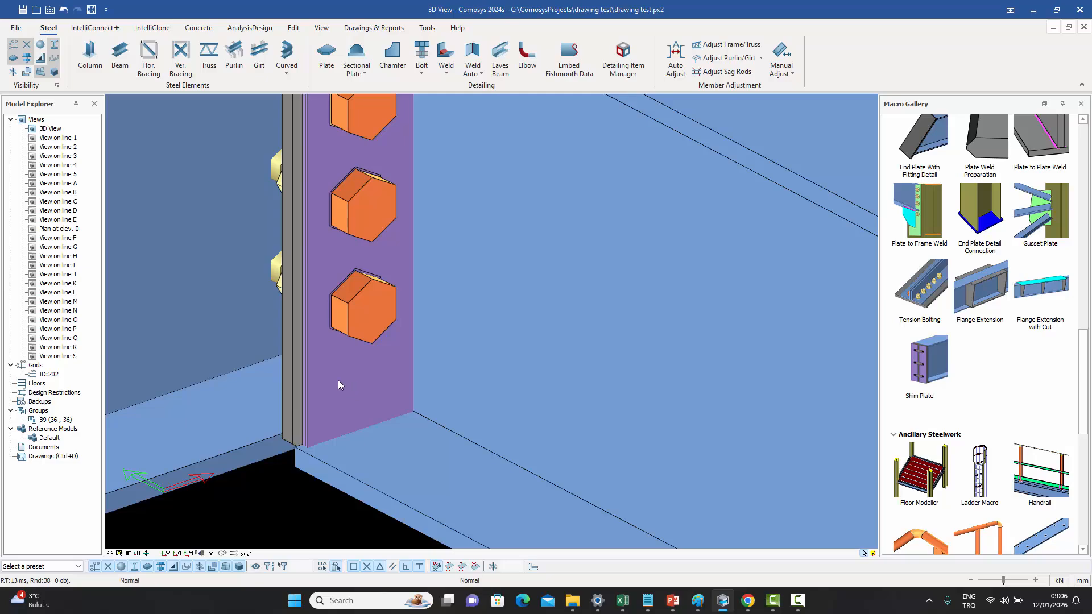
- Isolate the new shim plate to inspect its shape, then show all elements again
scroll(312, 445, "up", 3)
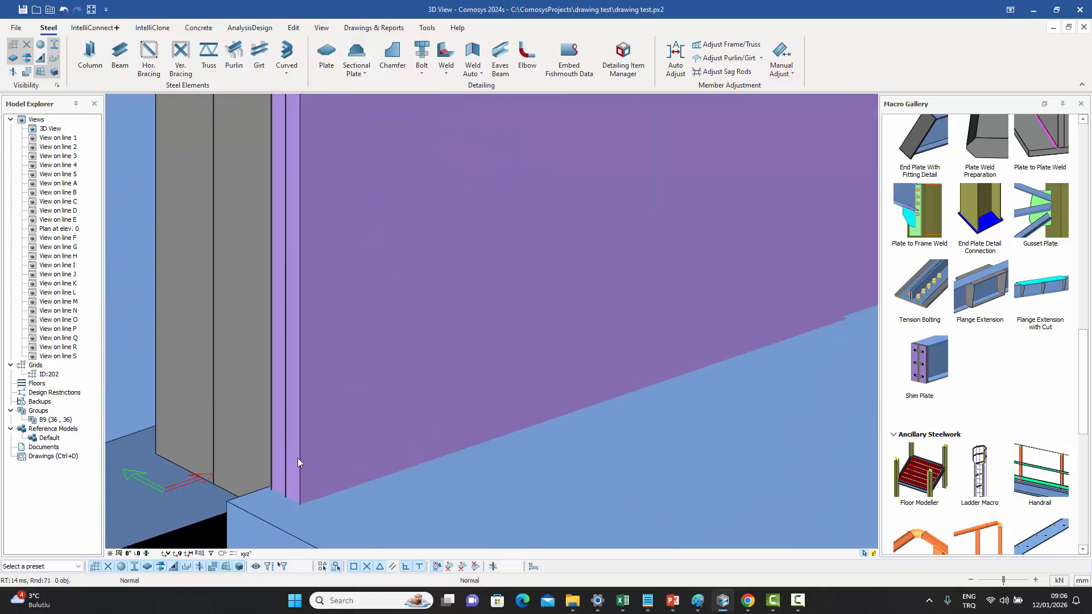
scroll(344, 391, "down", 3)
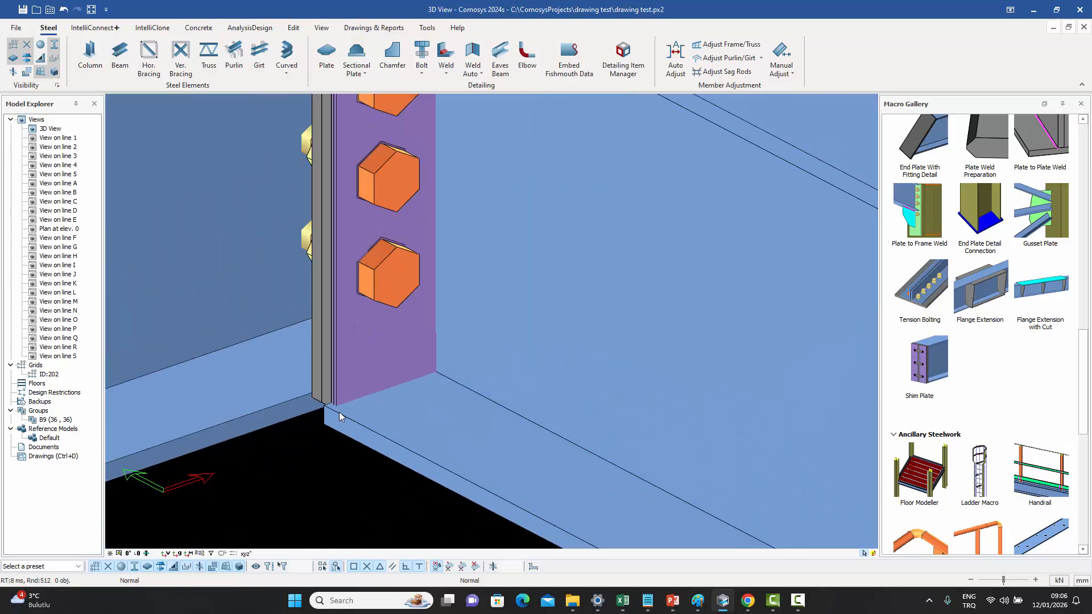
middle_click_drag(320, 380, 388, 398)
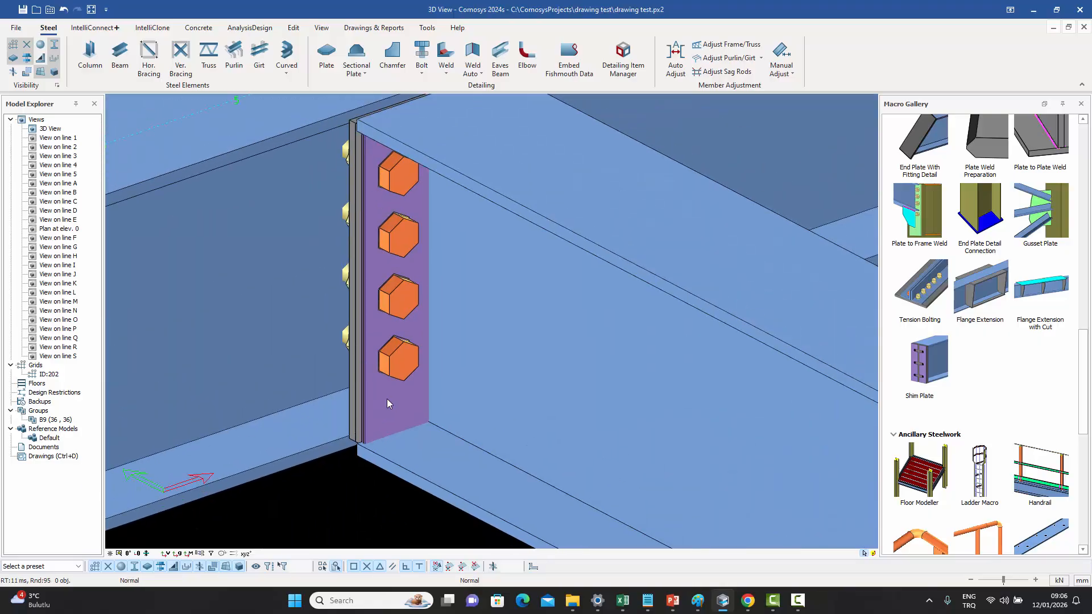
left_click(386, 398)
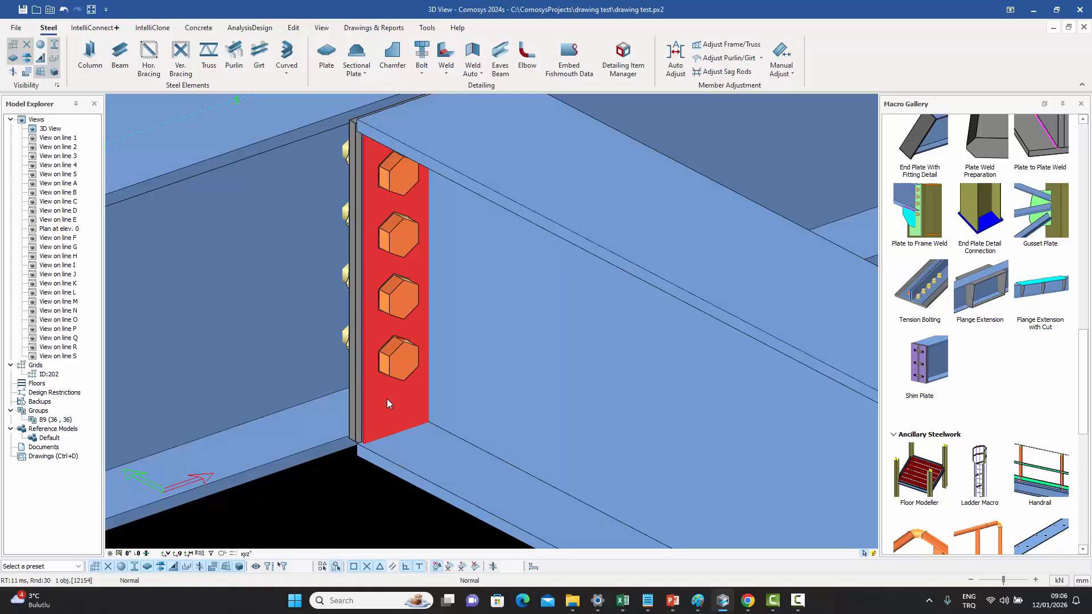
right_click(387, 398)
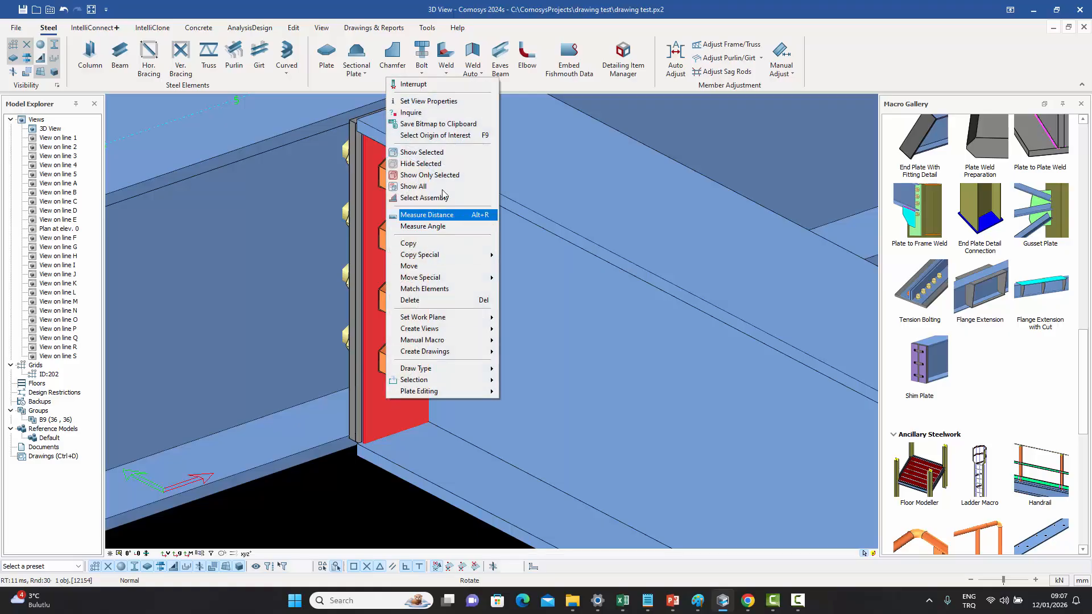
left_click(440, 176)
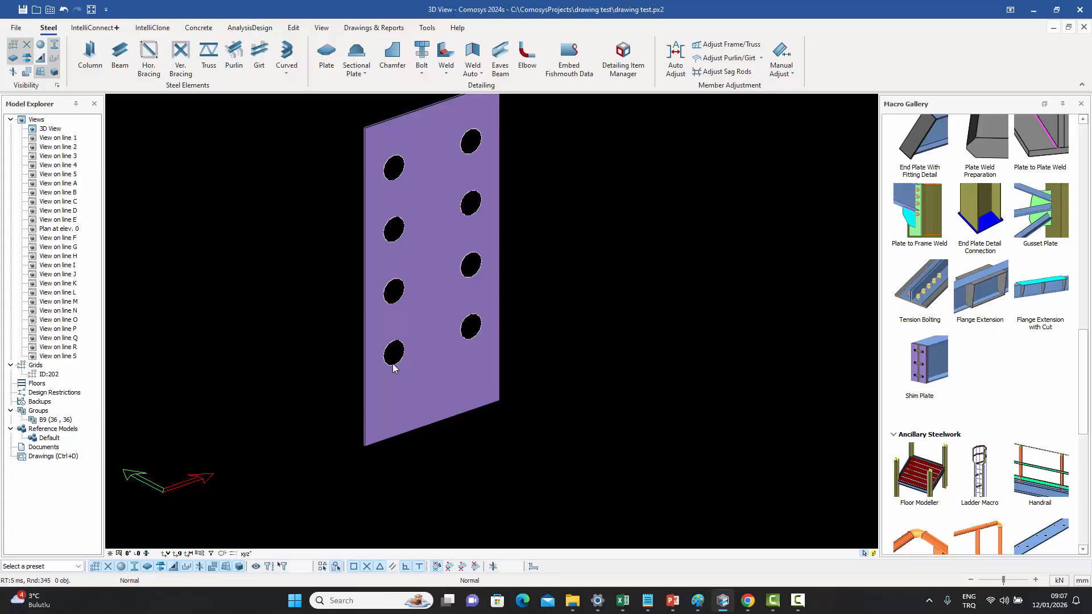
right_click(459, 225)
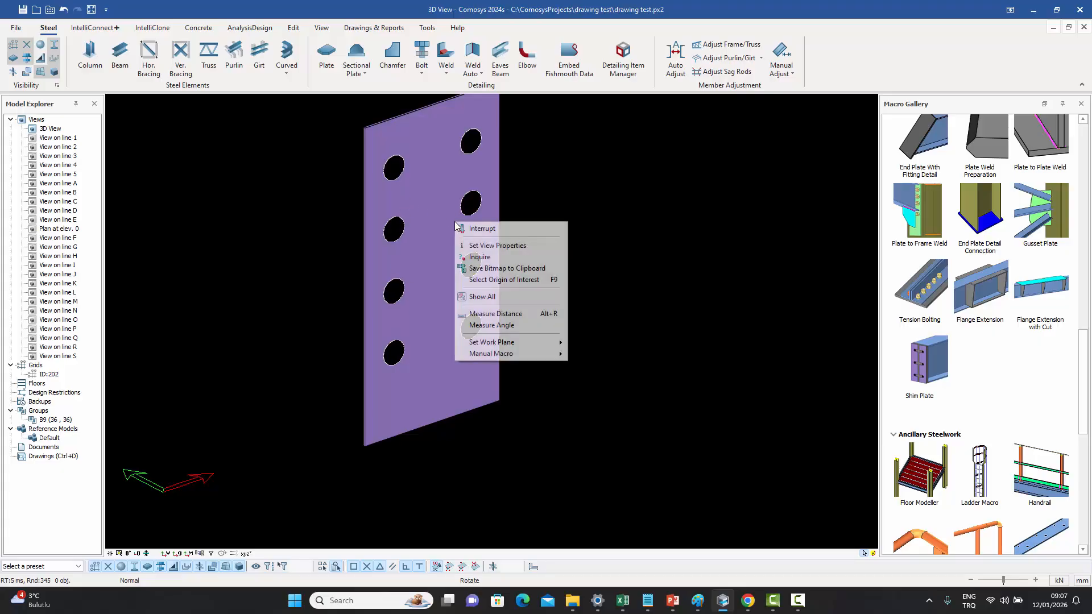
left_click(487, 299)
- Set the shim plate's shape to Horizontal Slots (Finger)
left_click(389, 415)
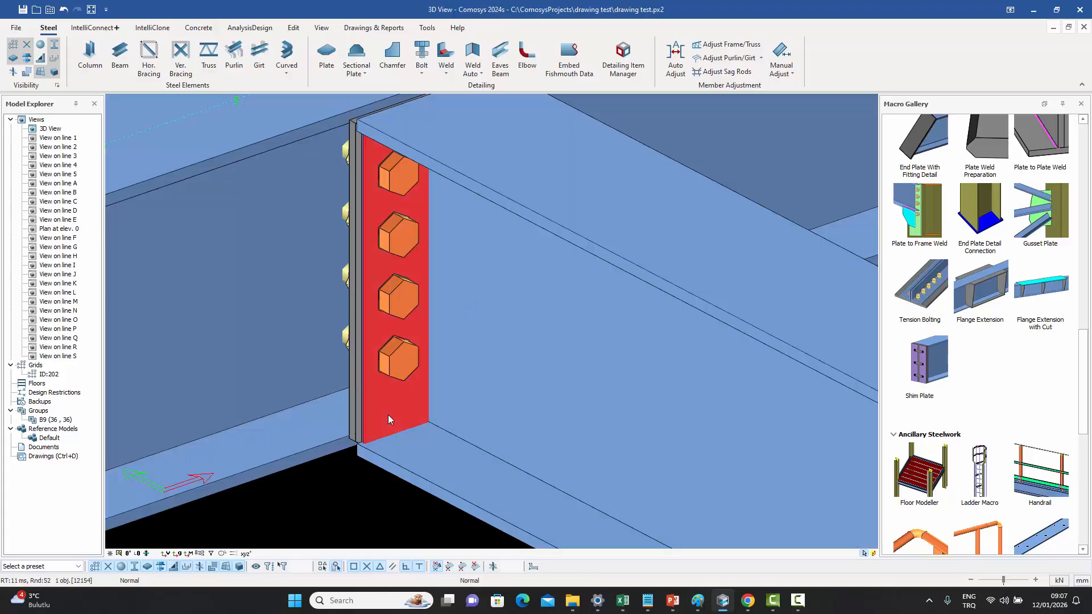
double_click(388, 416)
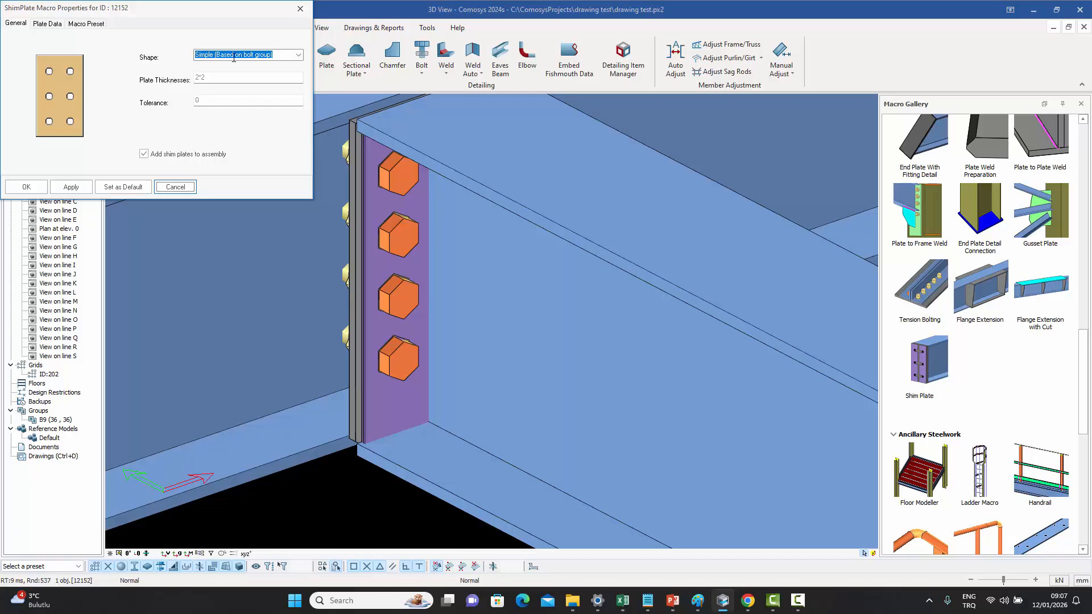
left_click(298, 55)
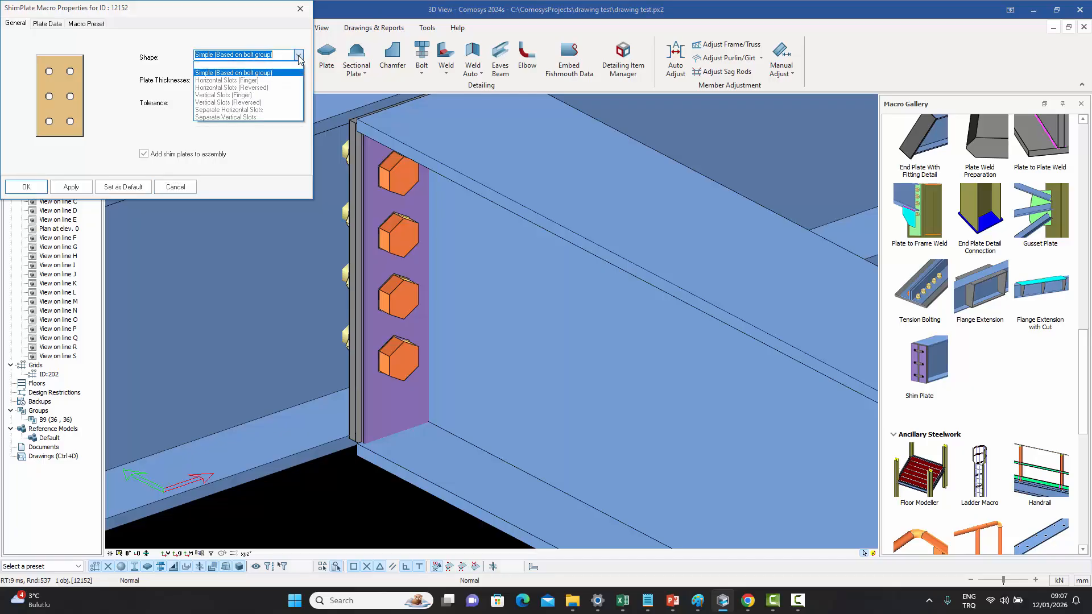
left_click(223, 81)
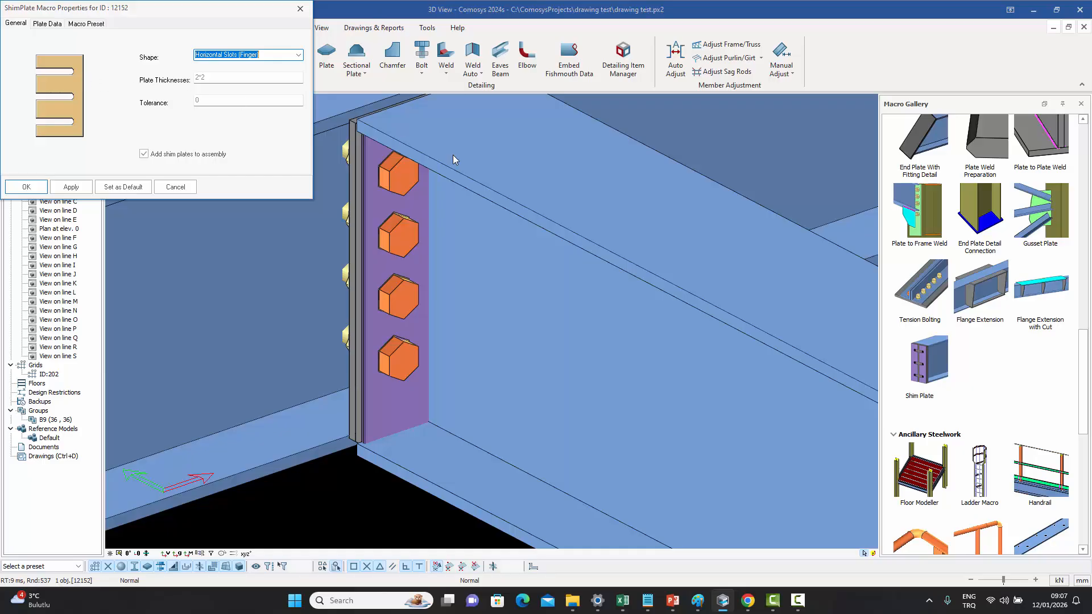
left_click(26, 186)
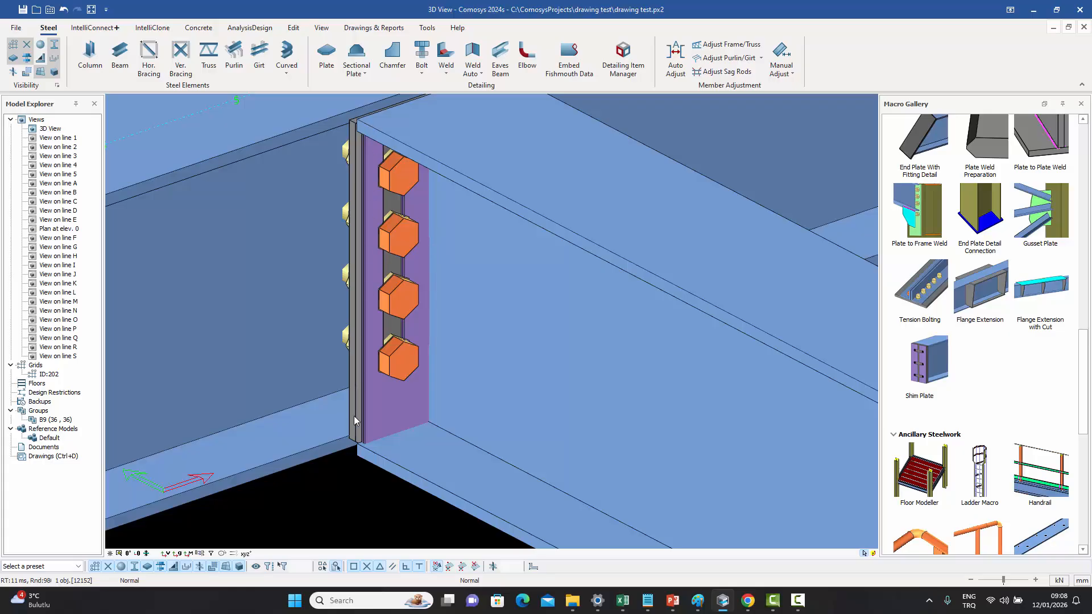
- Isolate the shim plate to inspect its finger slots, then show all elements again
right_click(396, 395)
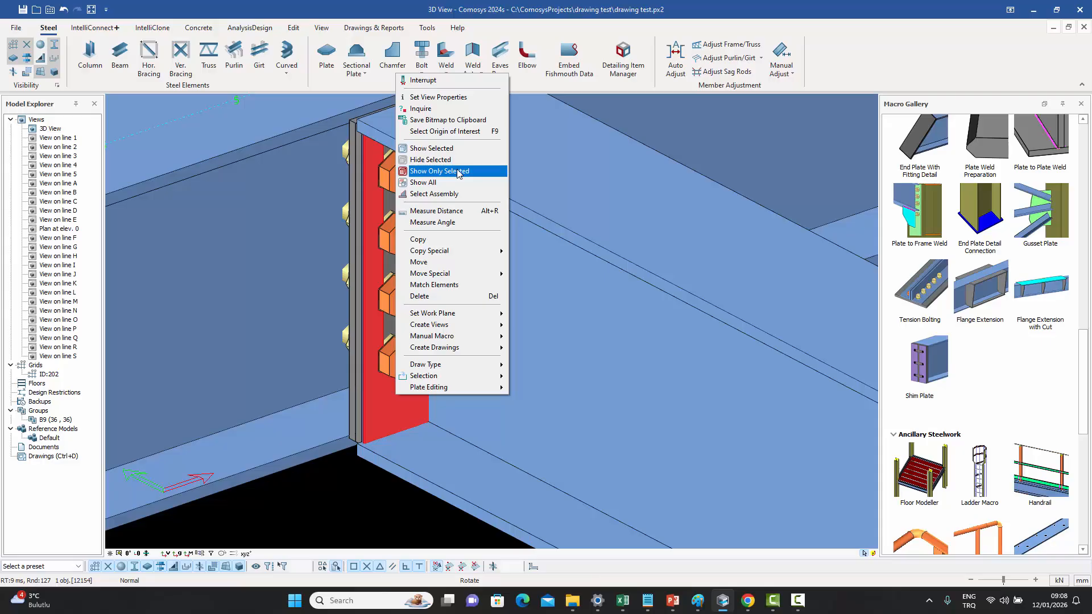
left_click(459, 173)
left_click(311, 227)
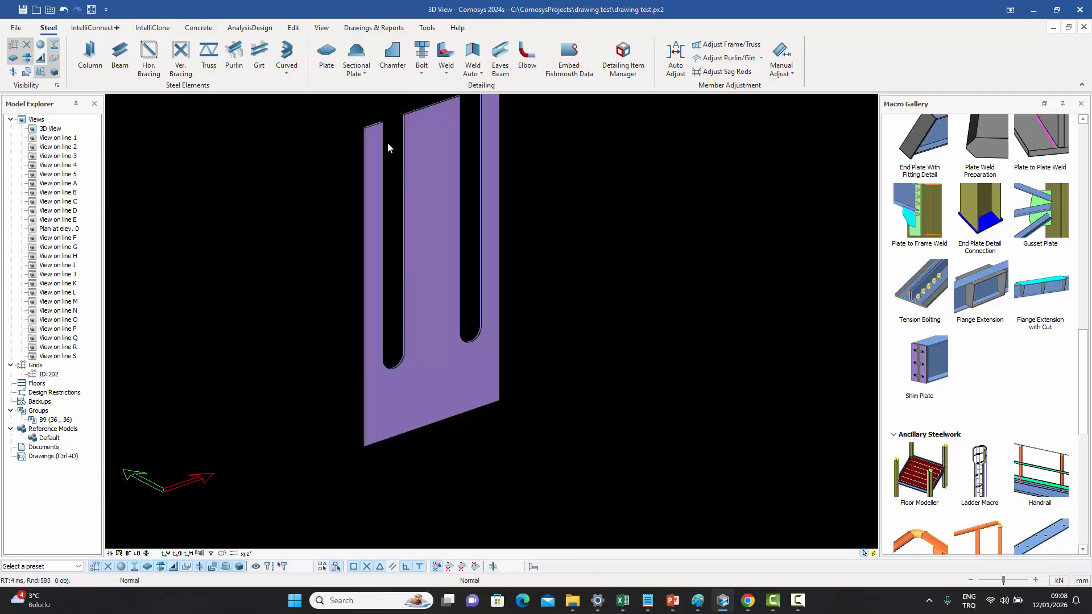
right_click(430, 369)
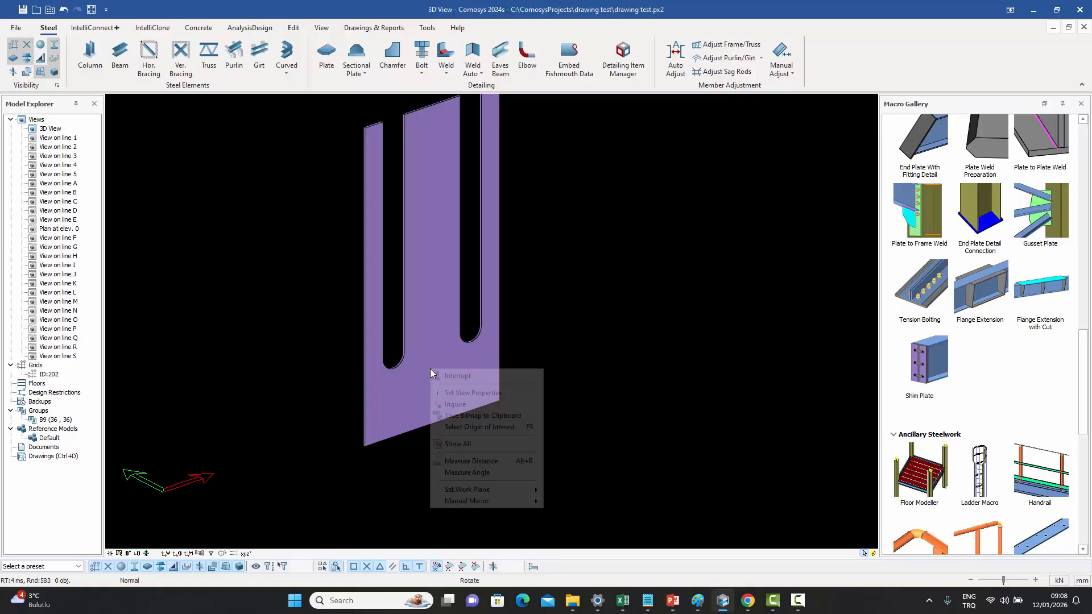
left_click(465, 438)
- Change the shim plate's shape to Horizontal Slots (Reversed)
double_click(403, 404)
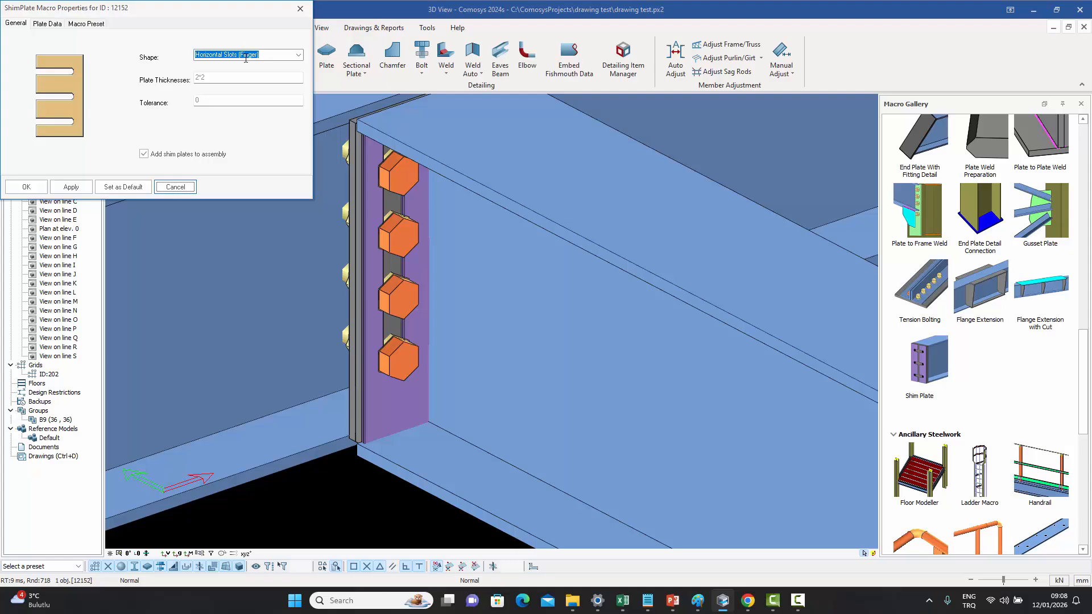
left_click(297, 54)
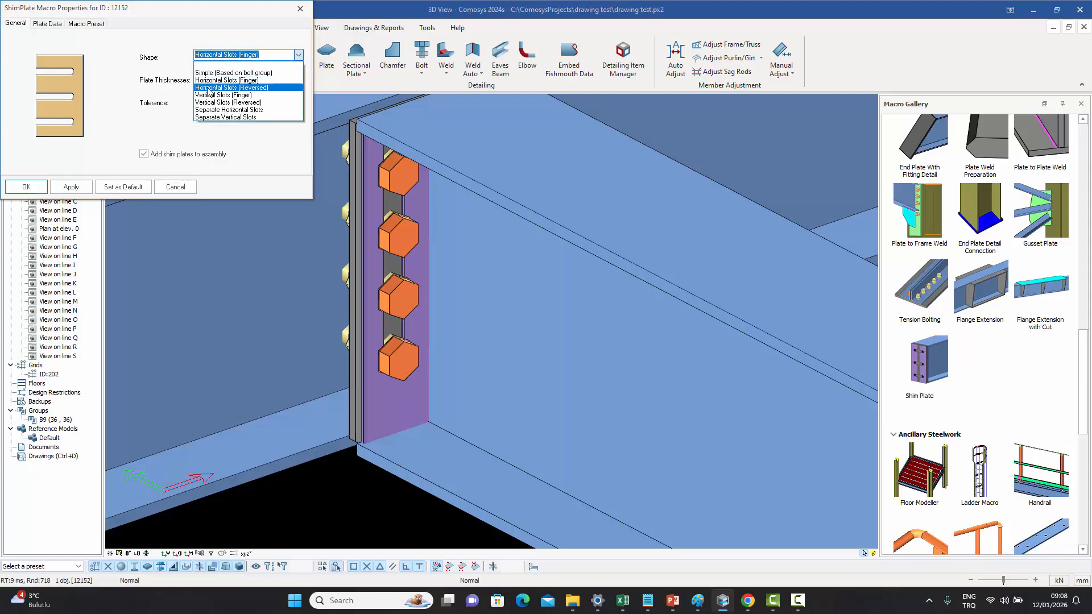
left_click(253, 88)
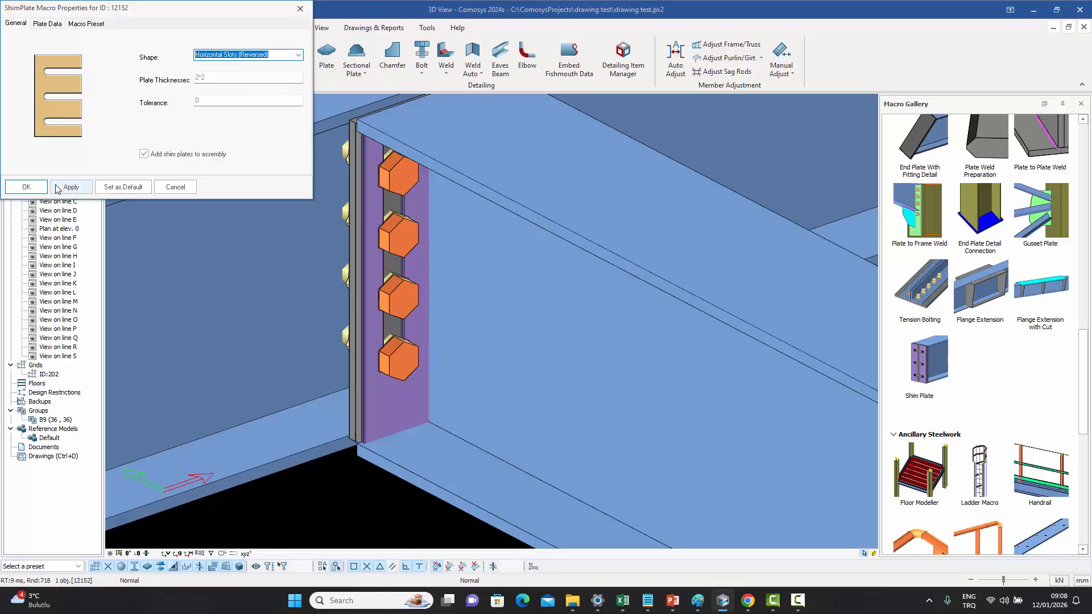
left_click(26, 186)
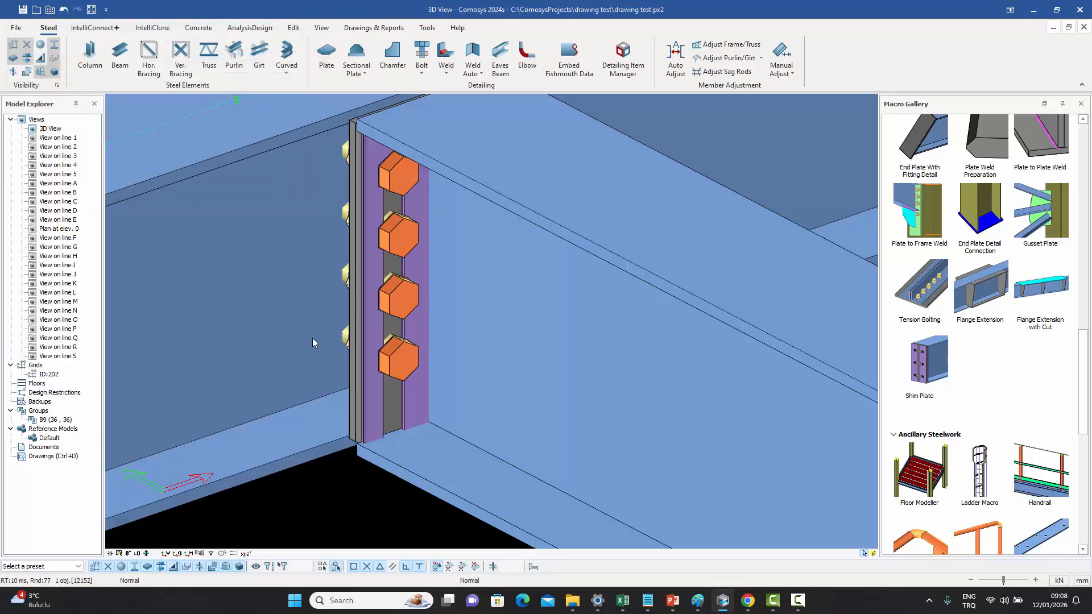
- Isolate the shim plate to inspect its reversed slots, then show all elements again
left_click(422, 312)
right_click(422, 312)
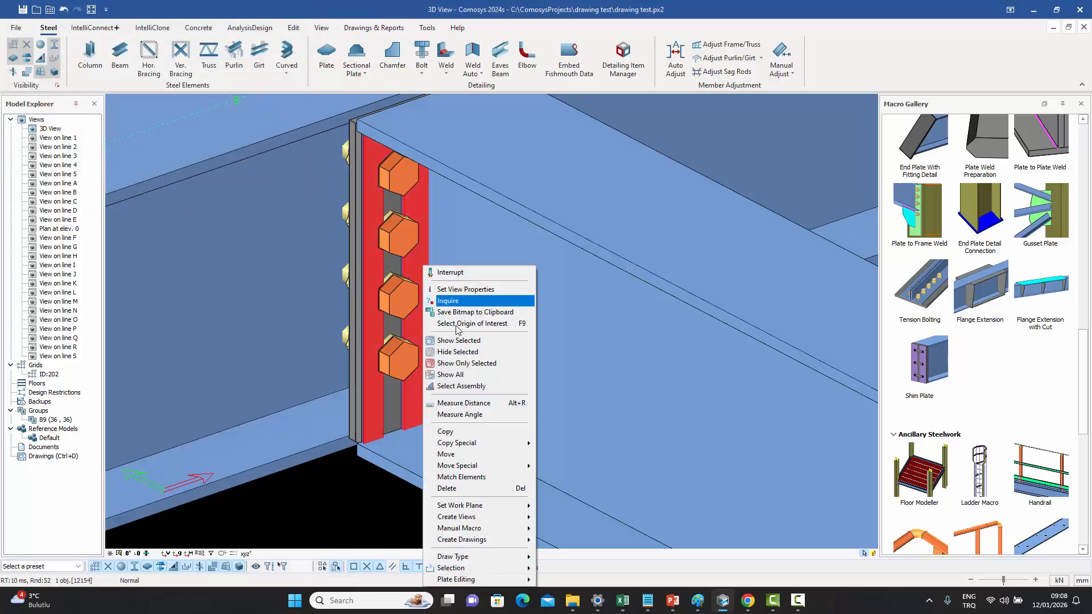
left_click(464, 363)
left_click(292, 317)
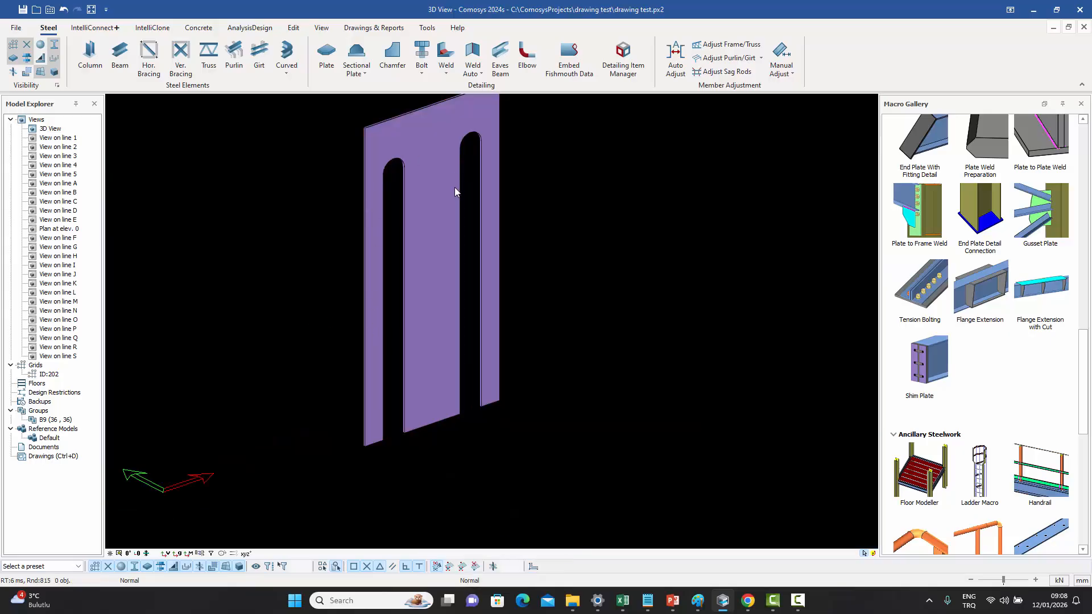
right_click(426, 194)
left_click(434, 271)
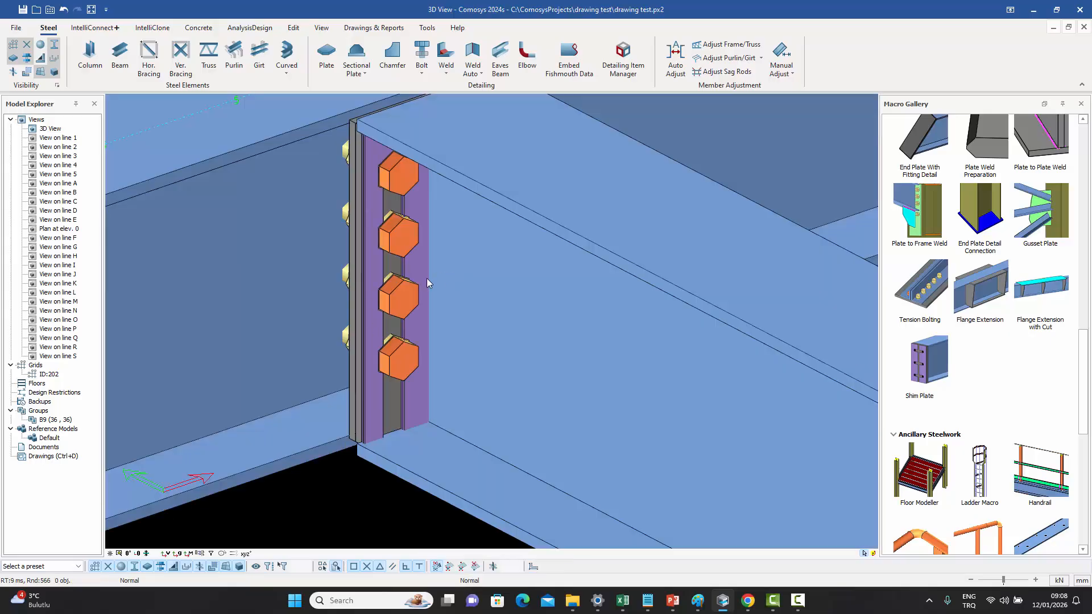
- Open the shim plate's properties and set its shape to Vertical Slots (Finger), applying the change
left_click(421, 268)
double_click(421, 268)
left_click(299, 56)
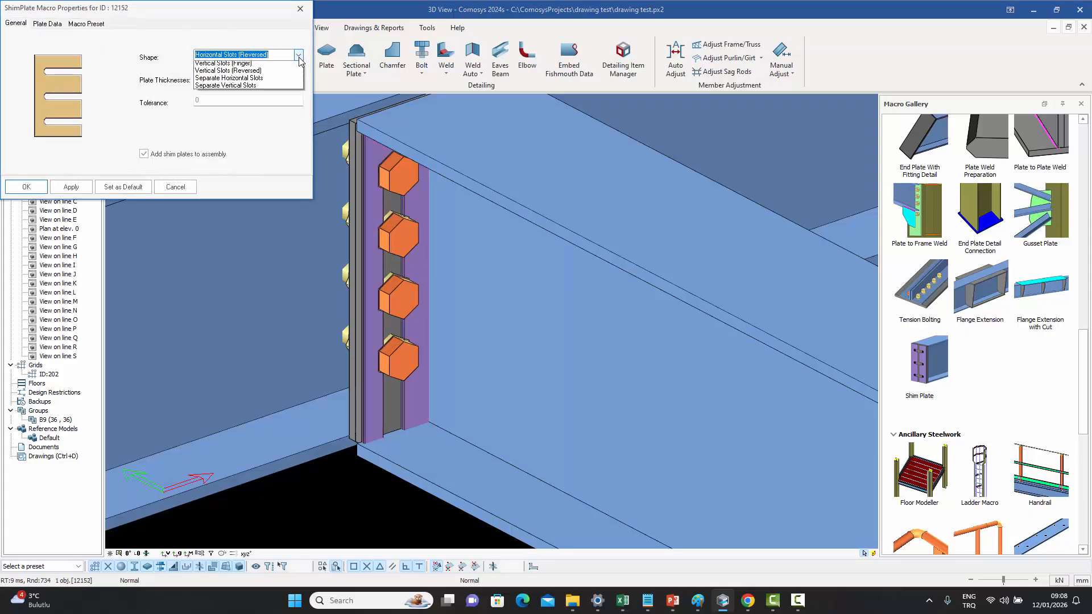
left_click(264, 95)
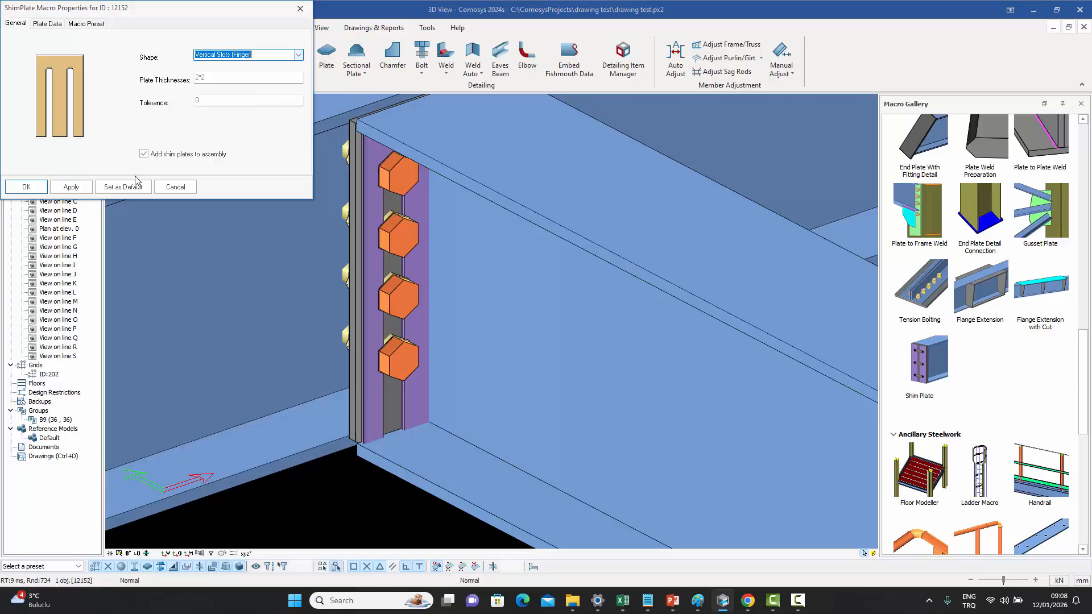
left_click(69, 187)
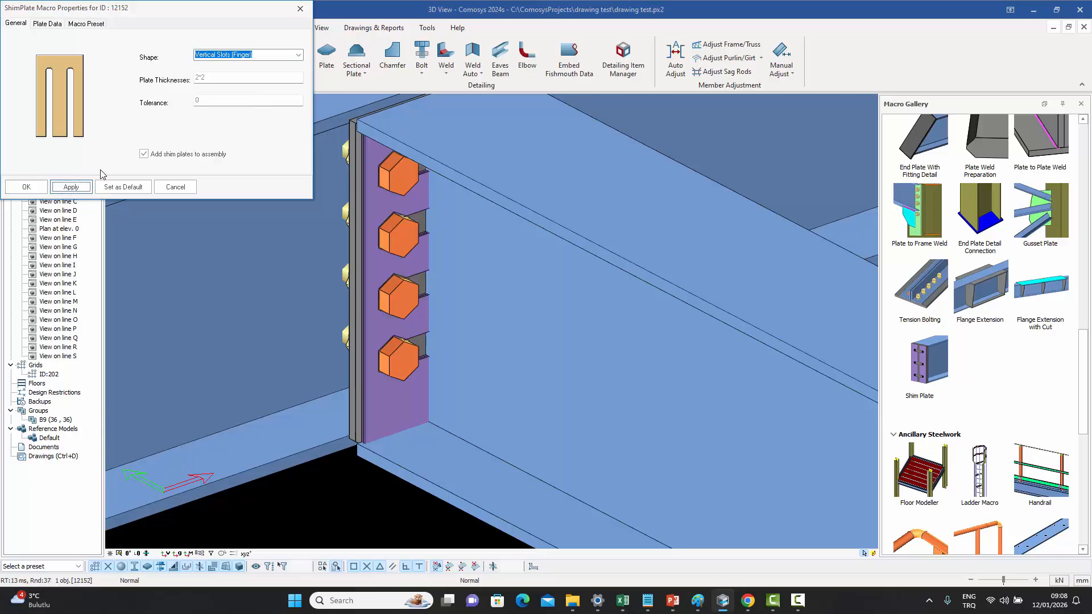
- Change the shim plate's shape to Vertical Slots (Reversed), apply it and close the dialog
left_click(299, 55)
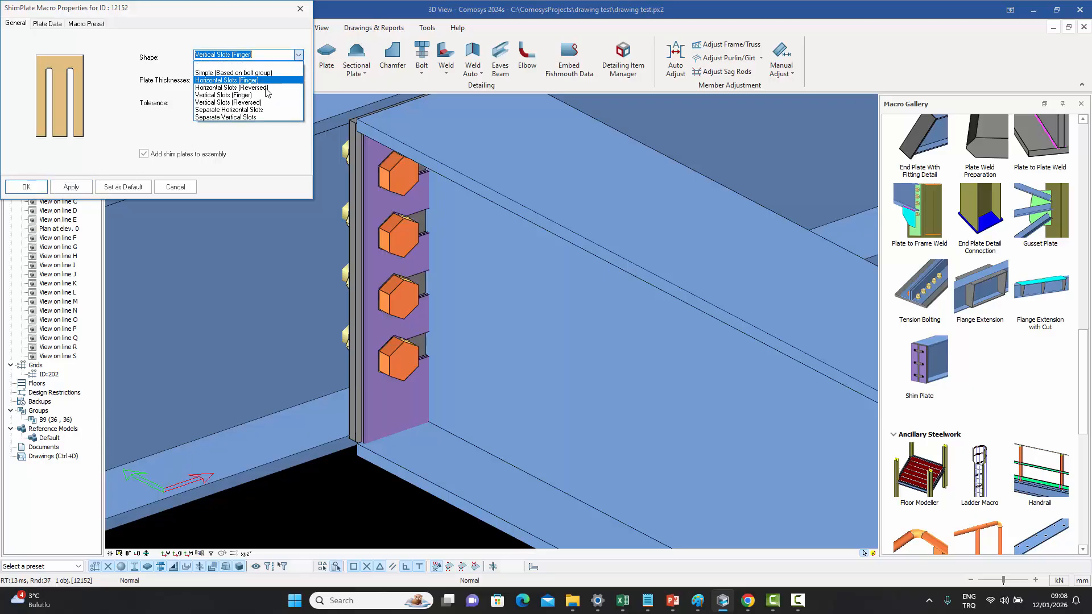
left_click(261, 103)
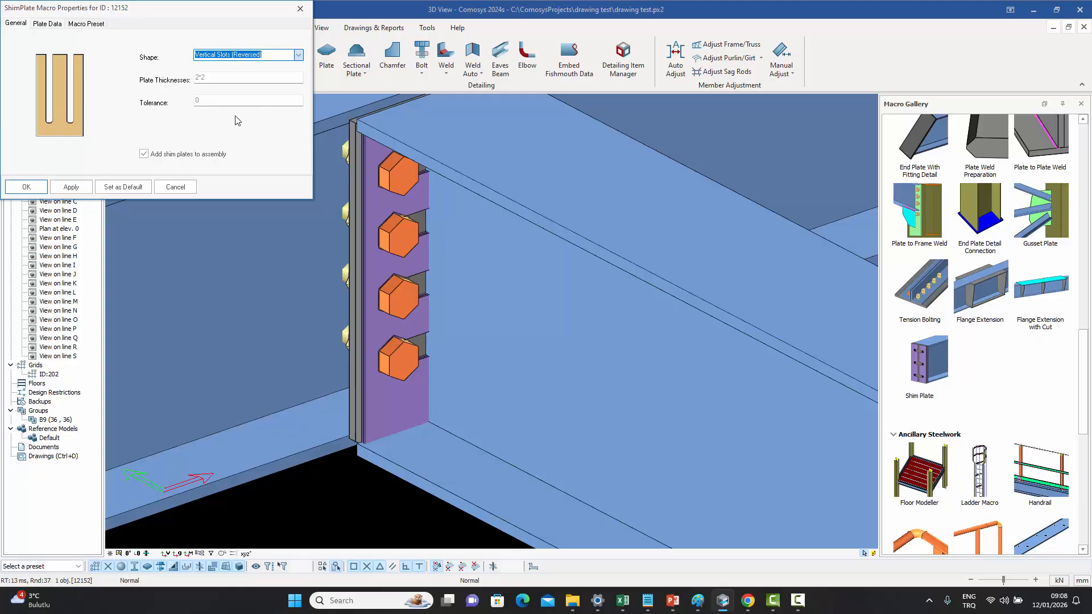
left_click(74, 188)
left_click(181, 188)
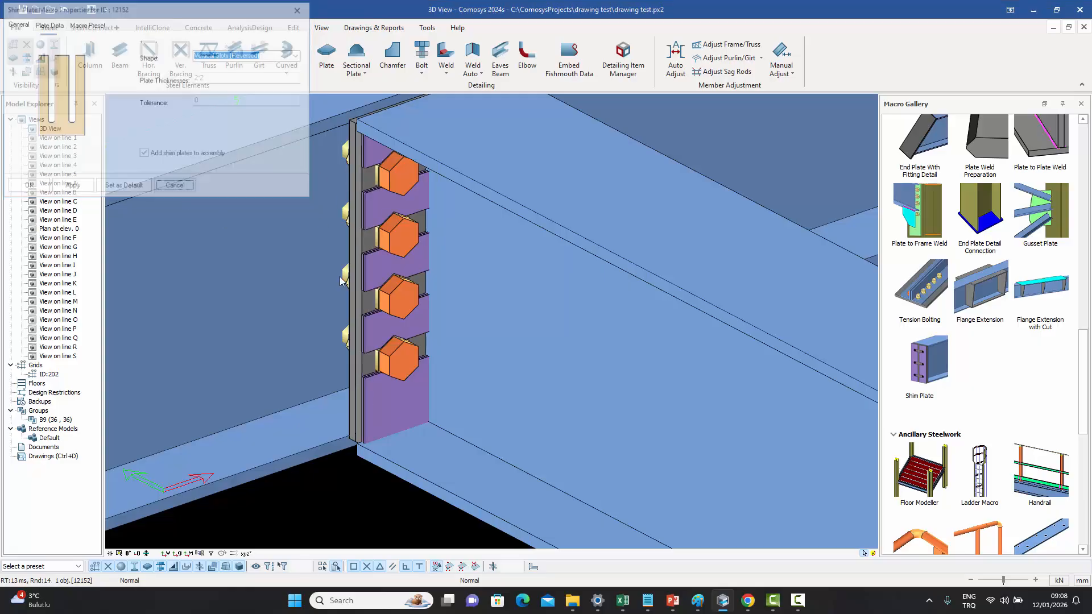
- Isolate the shim plate to inspect its reversed vertical slots, then show all elements again
right_click(382, 398)
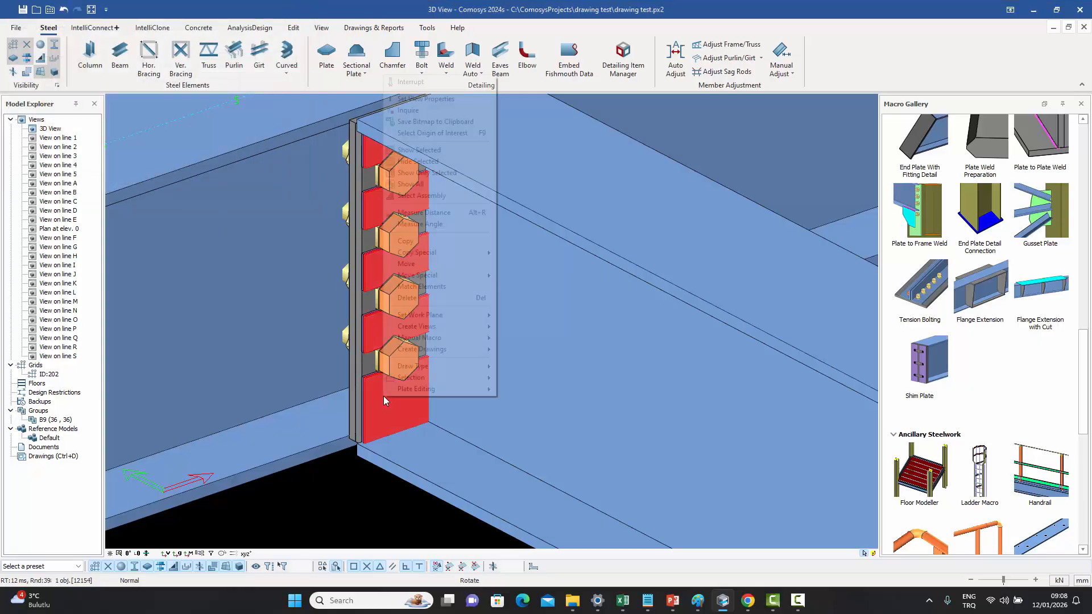
left_click(445, 175)
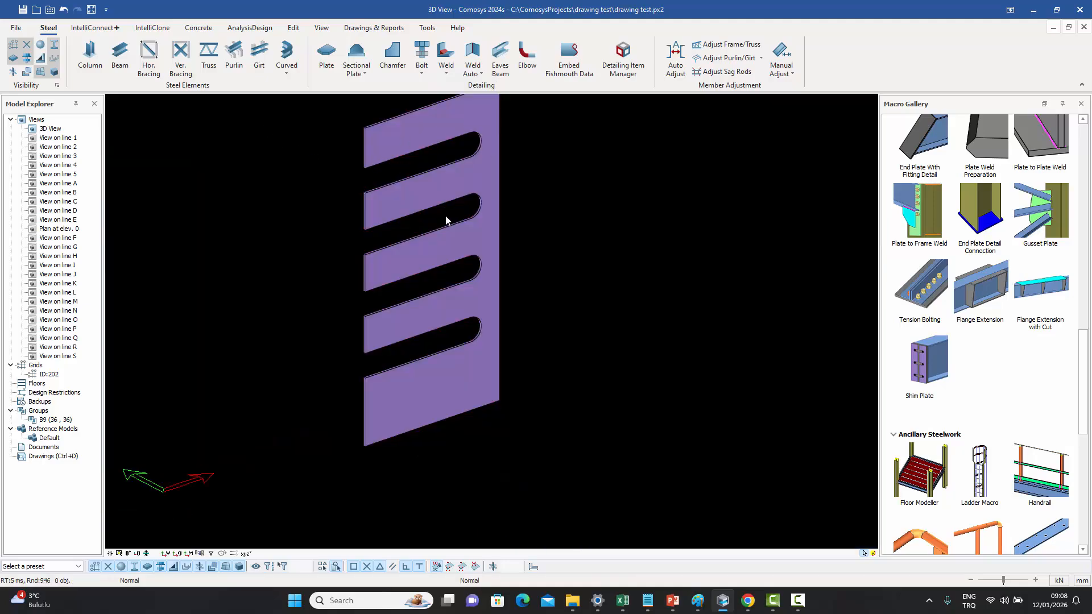
right_click(451, 330)
left_click(491, 403)
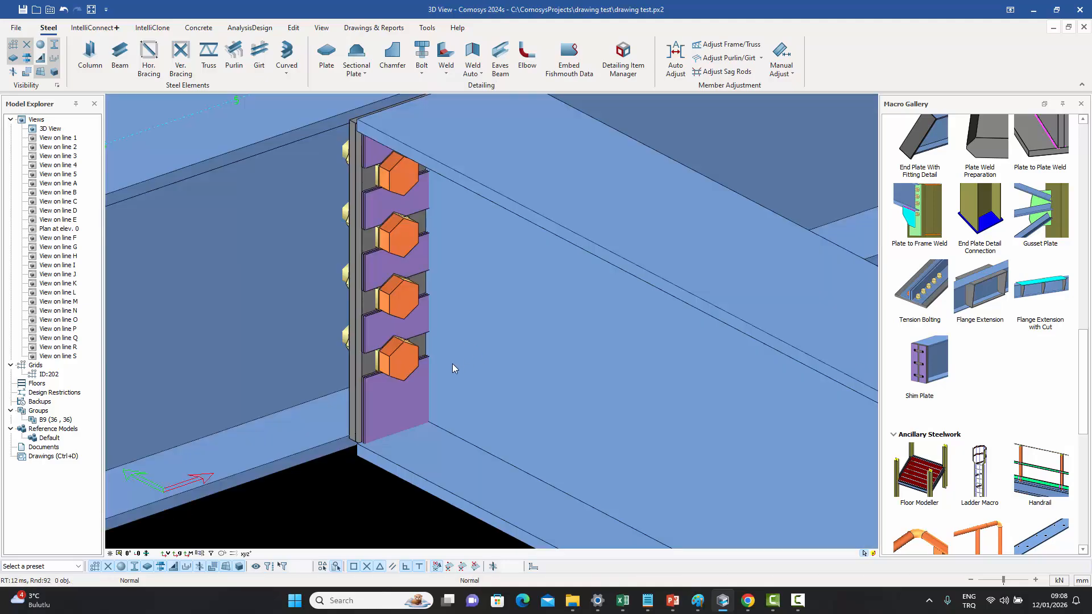
- Change the shim plate's shape to Separate Vertical Slots
double_click(400, 410)
left_click(298, 54)
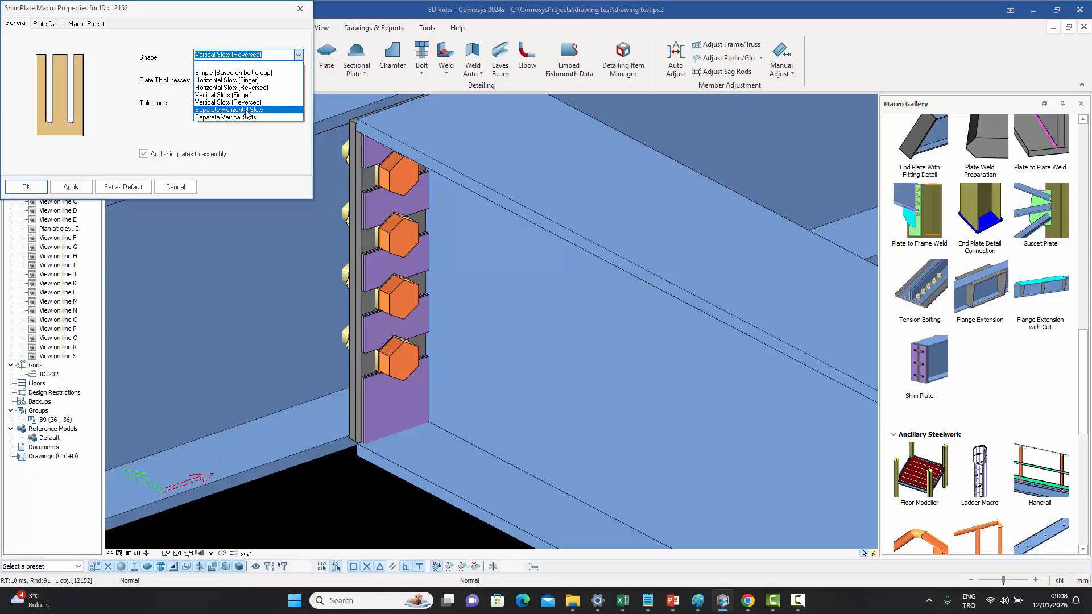
left_click(228, 117)
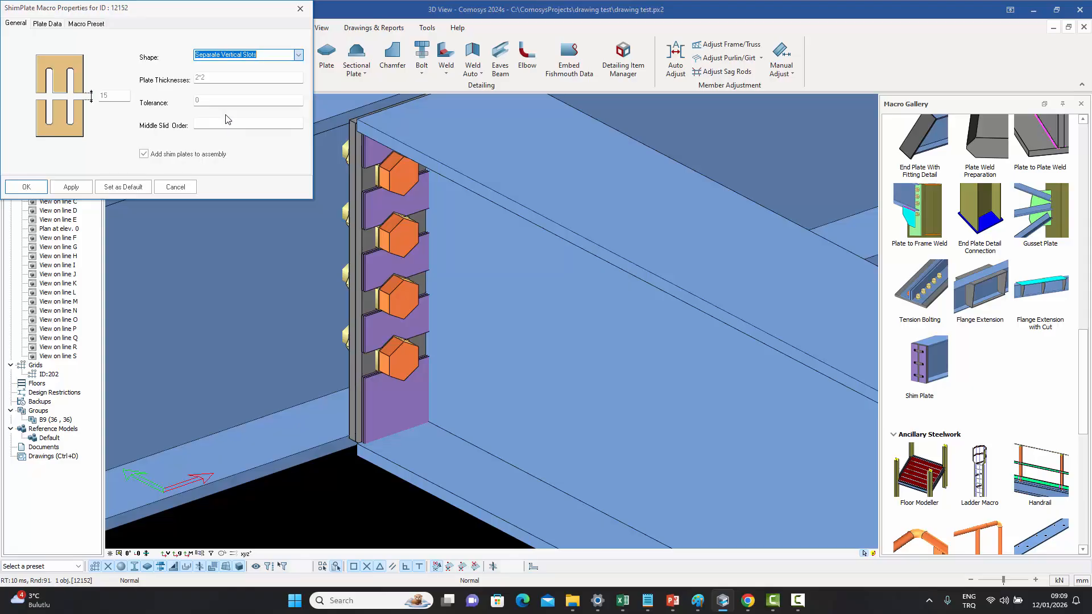
left_click(27, 186)
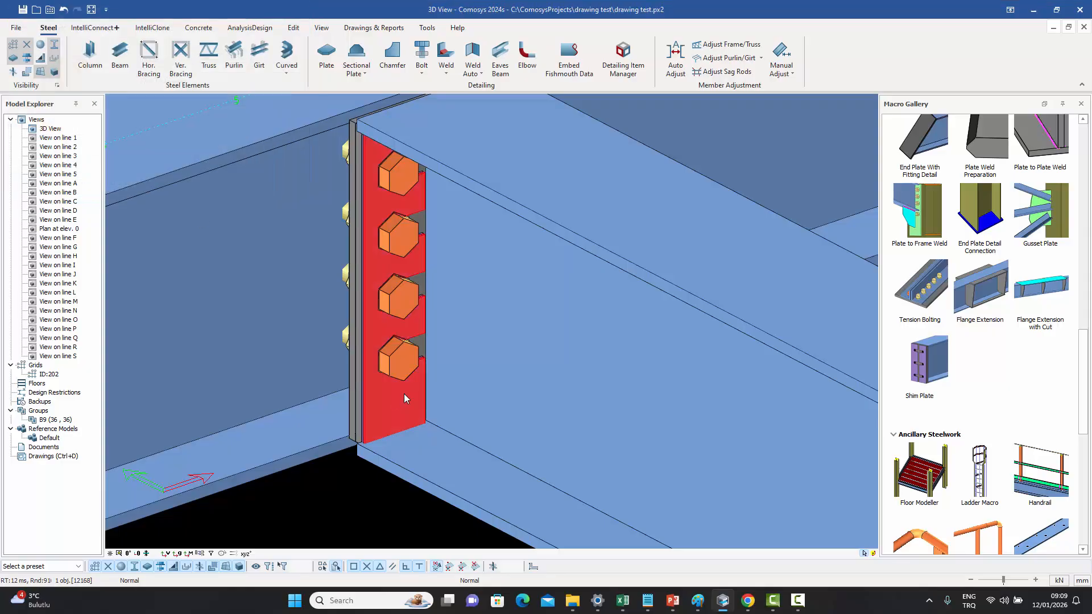
- Isolate the shim plate to inspect its separate vertical slots, then show all elements again
middle_click_drag(403, 394, 234, 393)
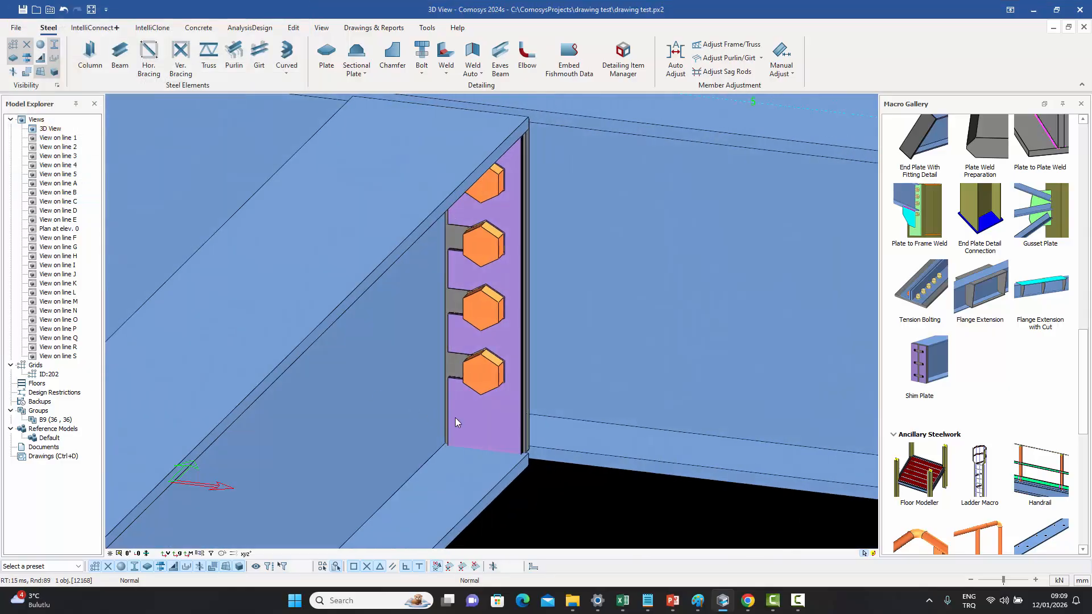
right_click_drag(479, 417, 407, 411)
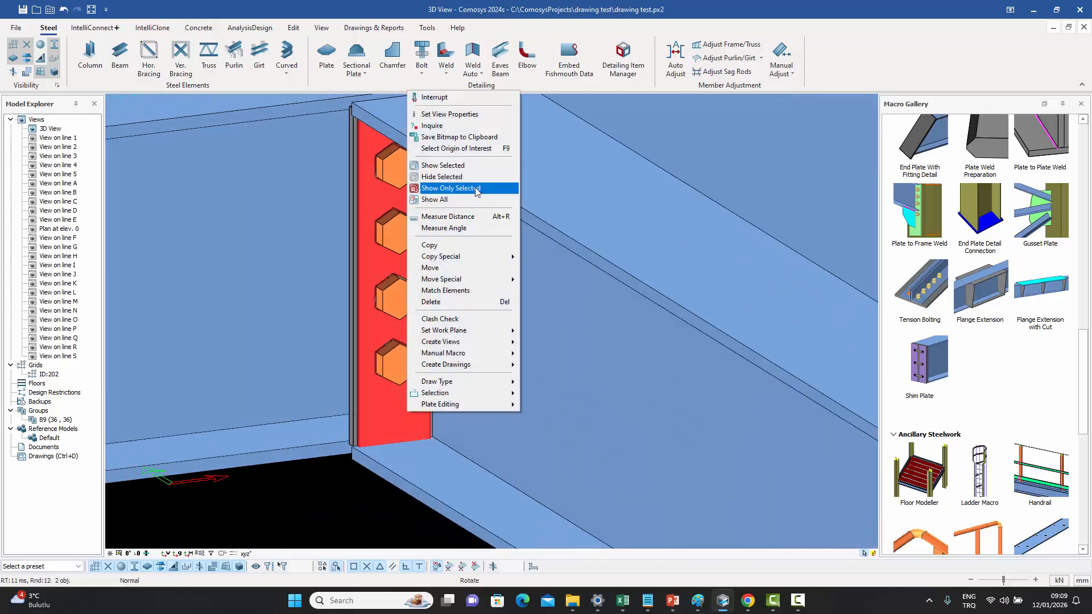
left_click(478, 188)
left_click(305, 275)
middle_click_drag(305, 276, 314, 280)
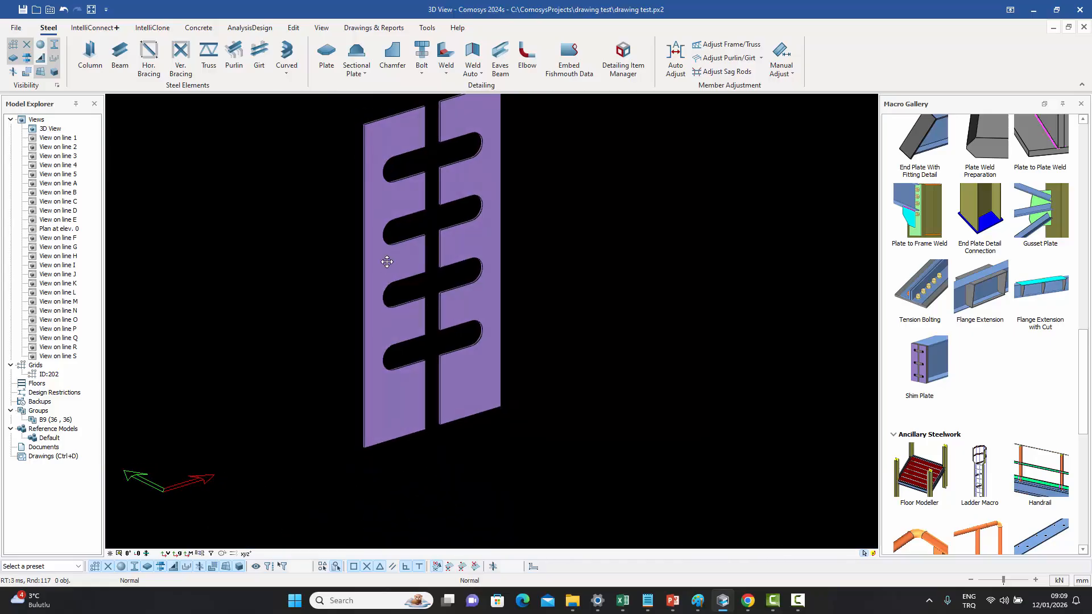
middle_click_drag(421, 118, 418, 137)
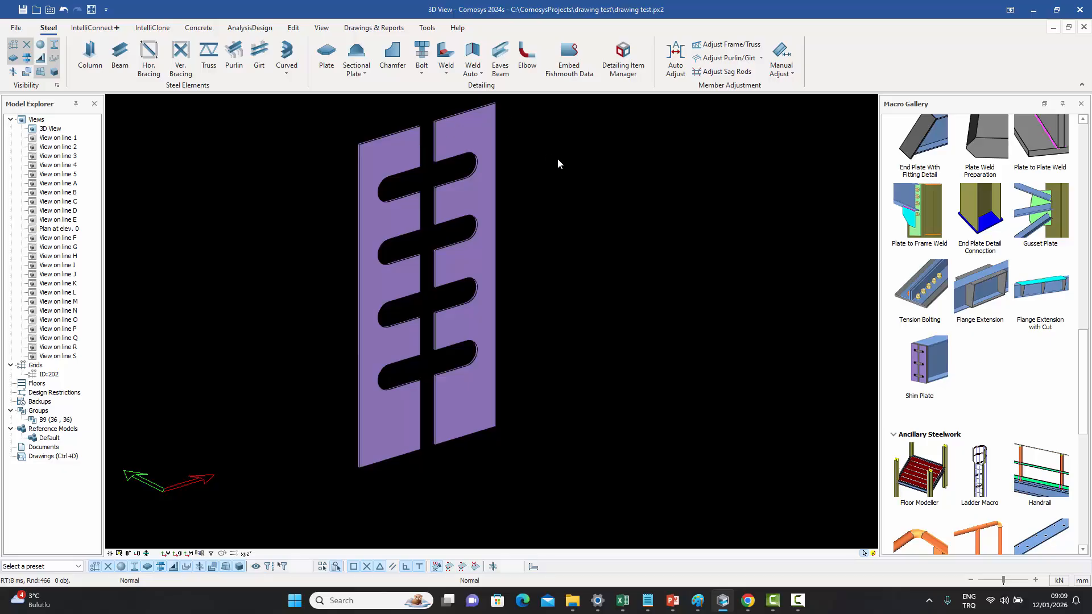
right_click(490, 201)
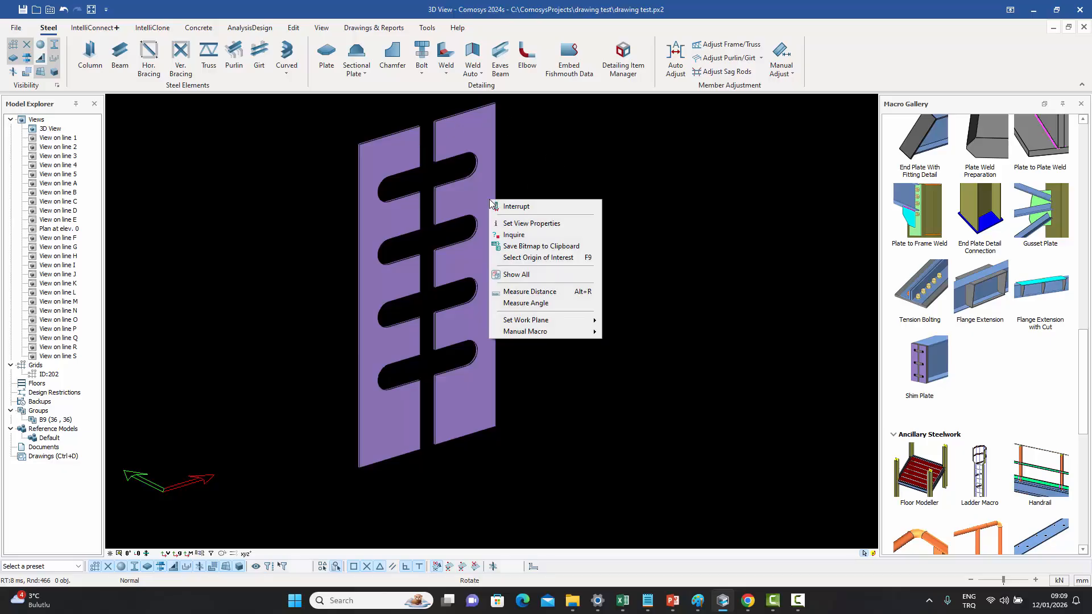
left_click(540, 276)
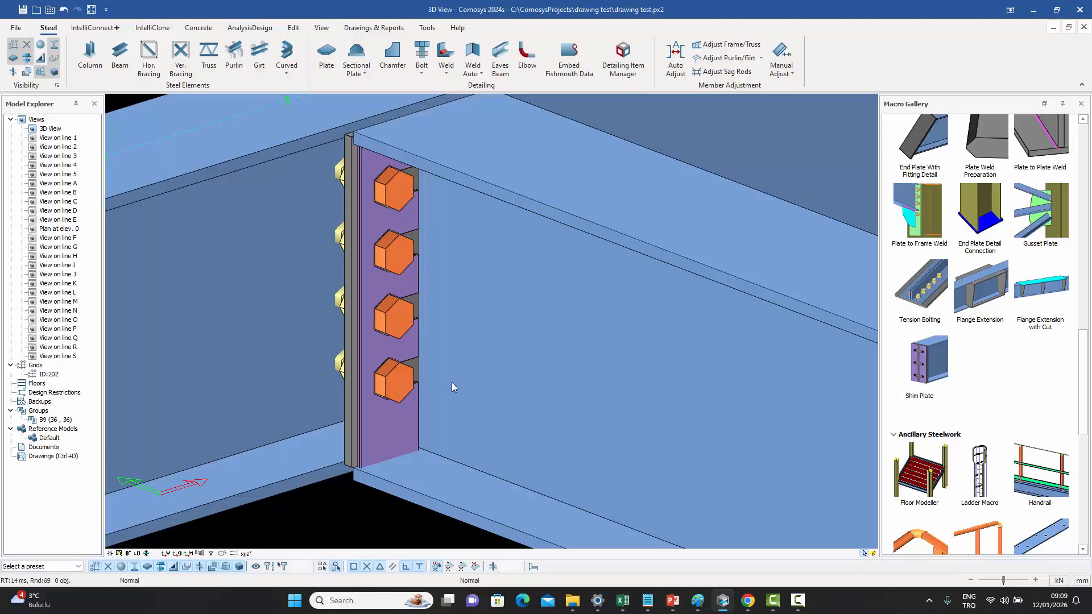
- Delete the standalone shim plate from the joint
left_click(392, 438)
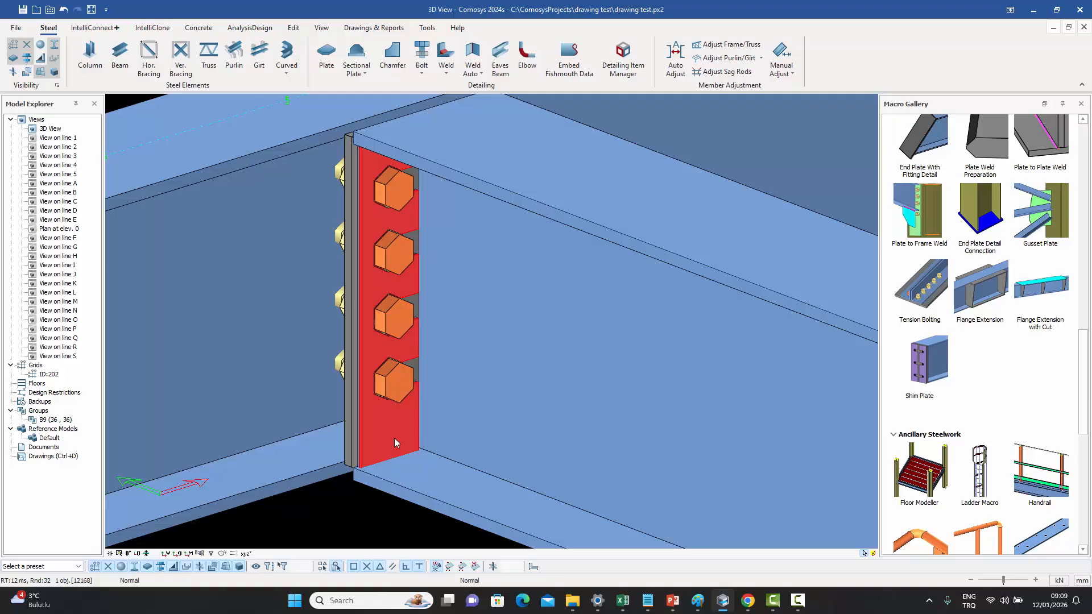
key("Delete")
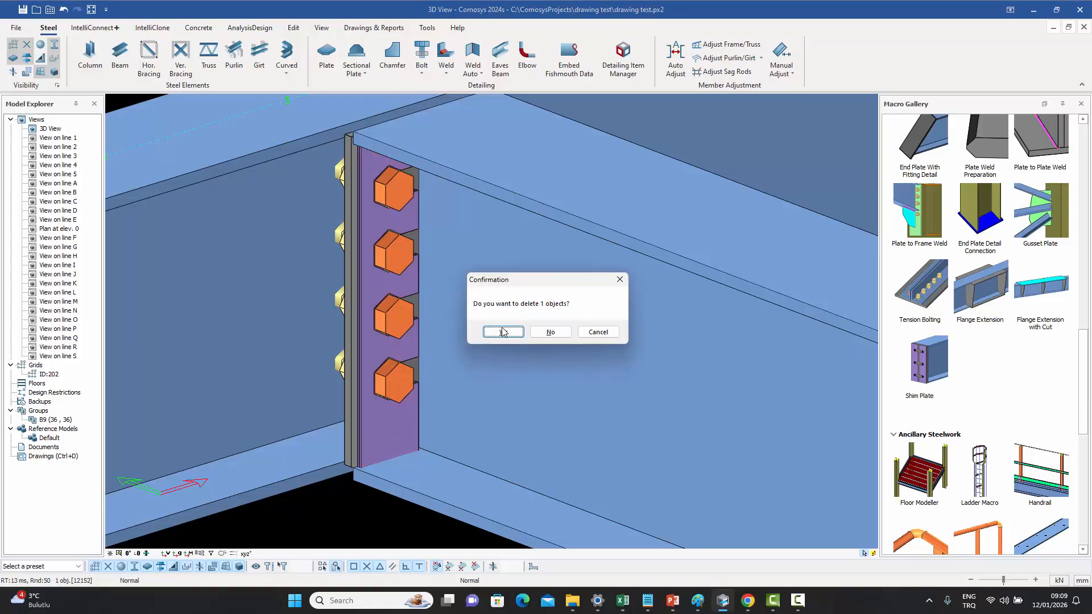
left_click(502, 331)
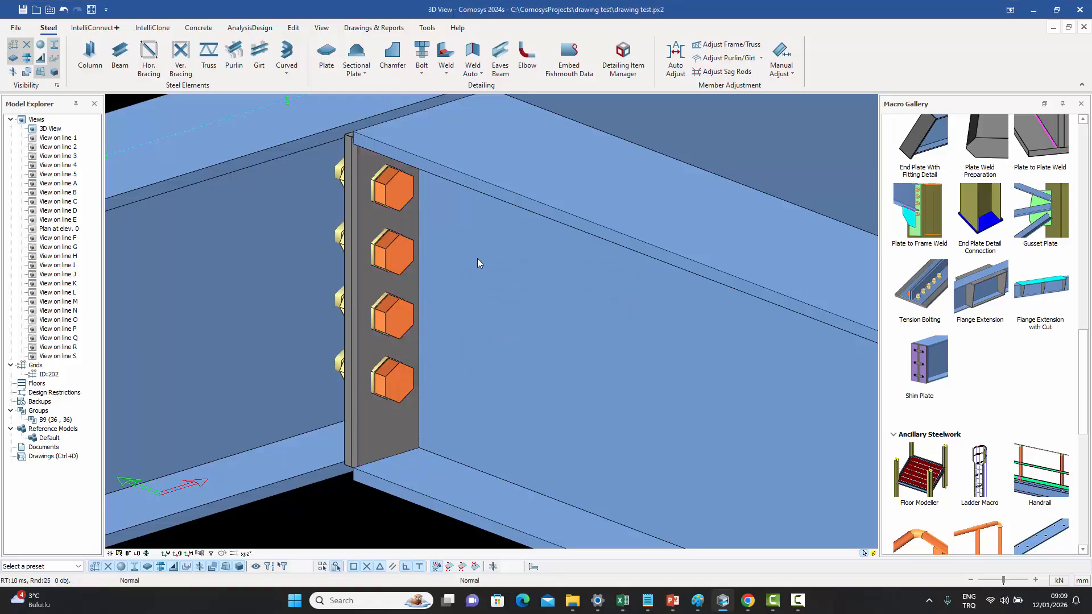
- In the stiffened end plate connection's parts settings, enable a 2 mm shim plate with Separate Vertical Slots shape
middle_click_drag(478, 258, 455, 269)
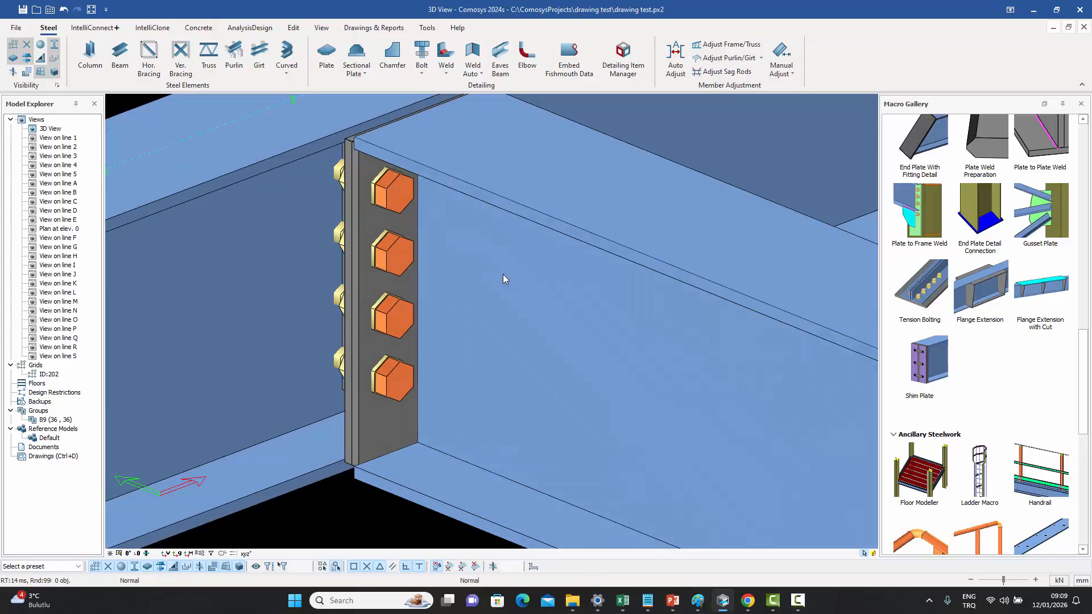
left_click(391, 259)
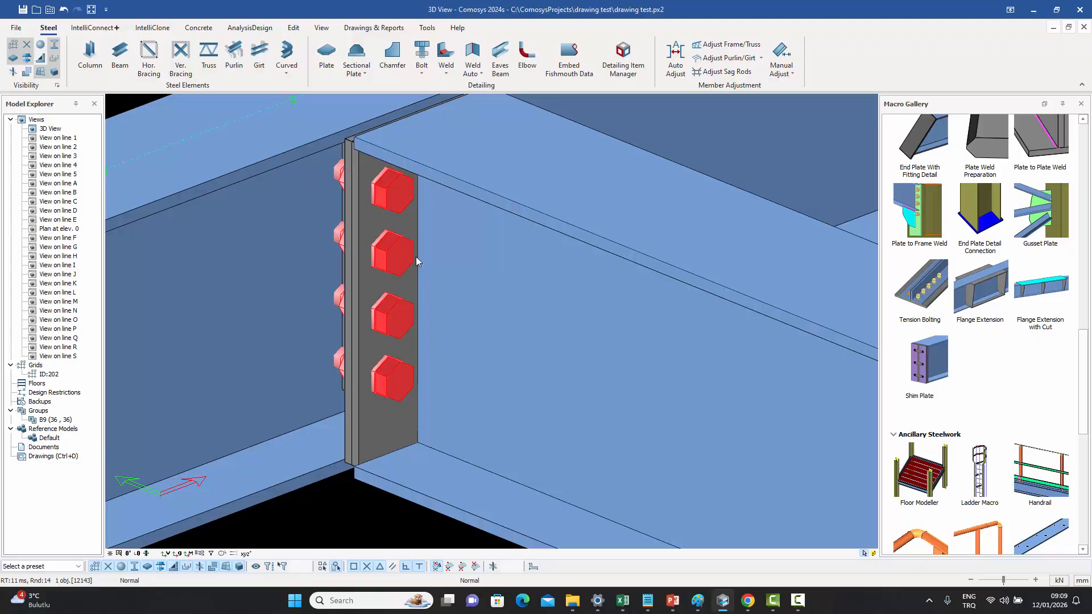
left_click(415, 256)
double_click(415, 257)
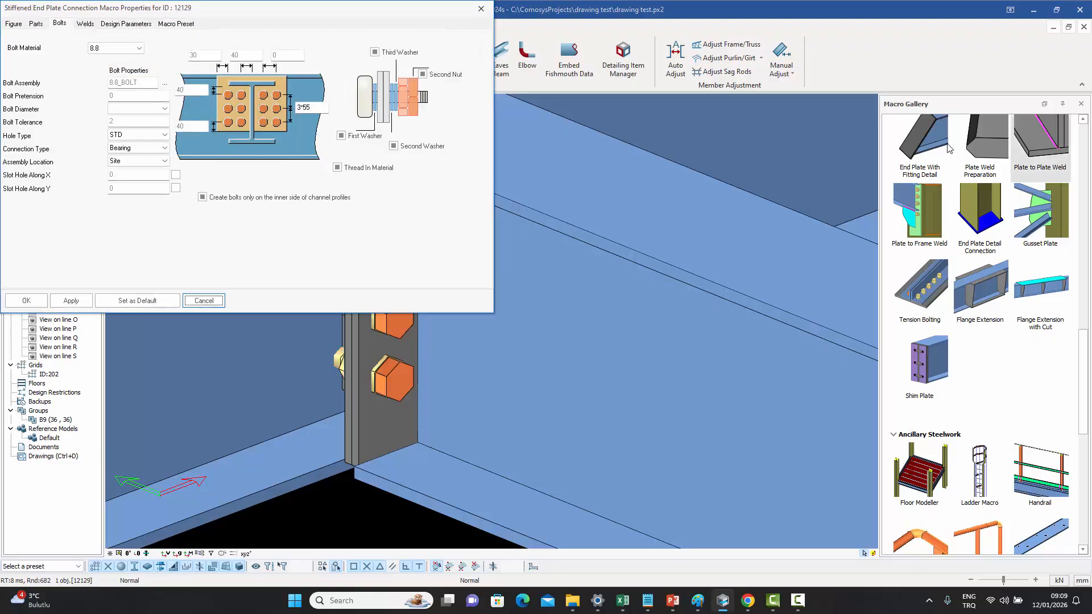
left_click_drag(280, 11, 783, 119)
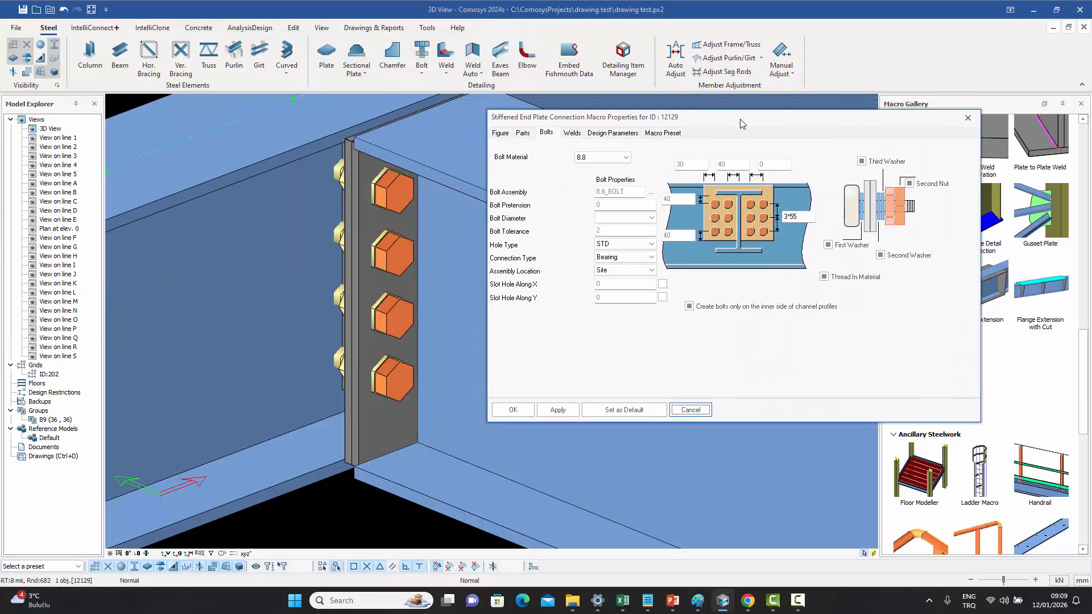
left_click(496, 134)
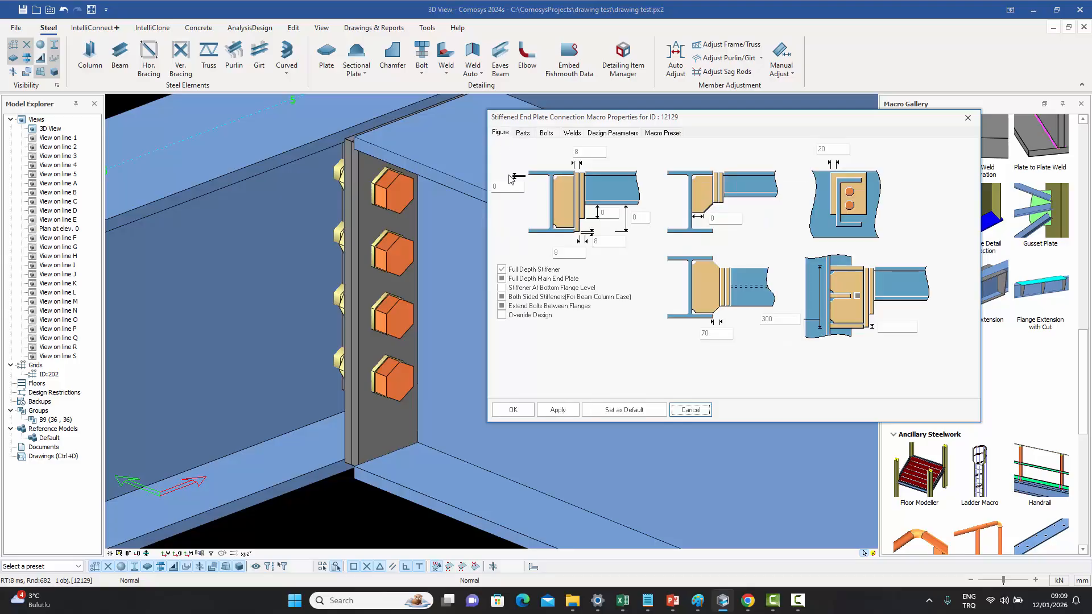
left_click(525, 134)
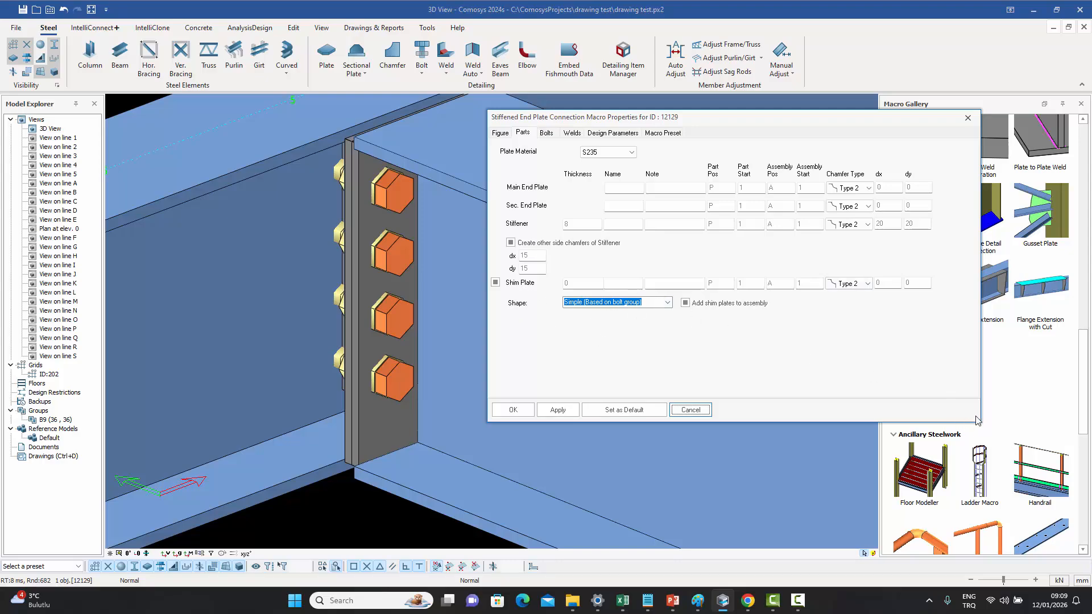
left_click(495, 282)
key("Tab")
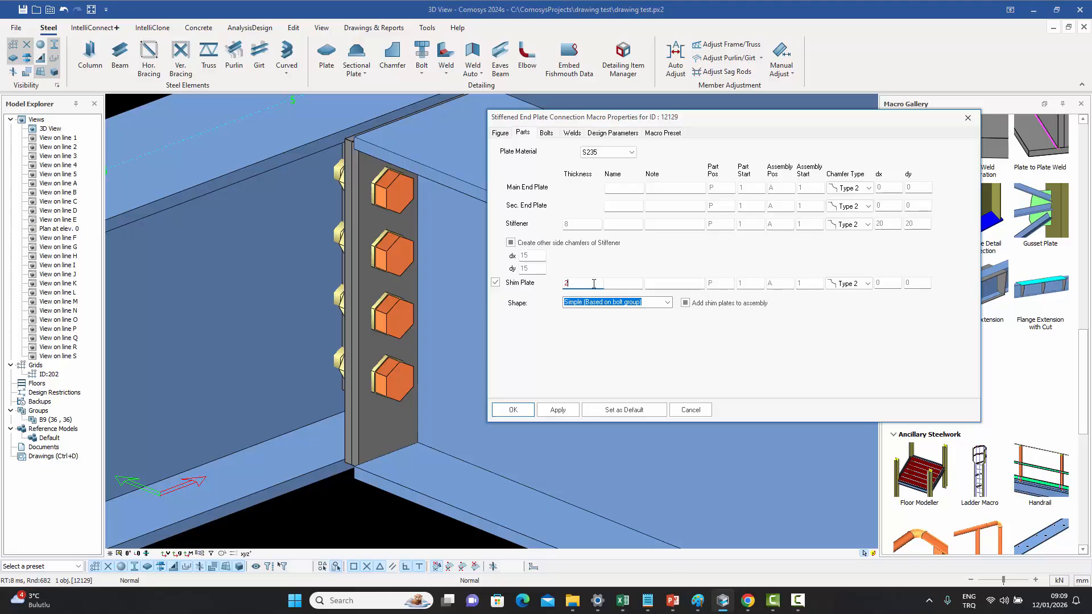
type("*")
left_click(668, 303)
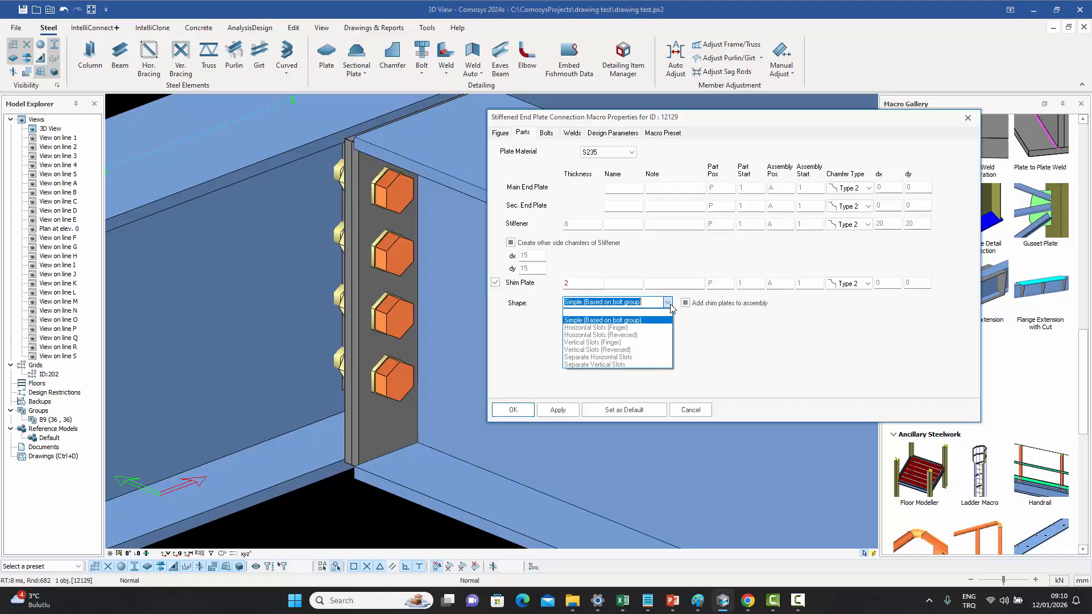
left_click(640, 365)
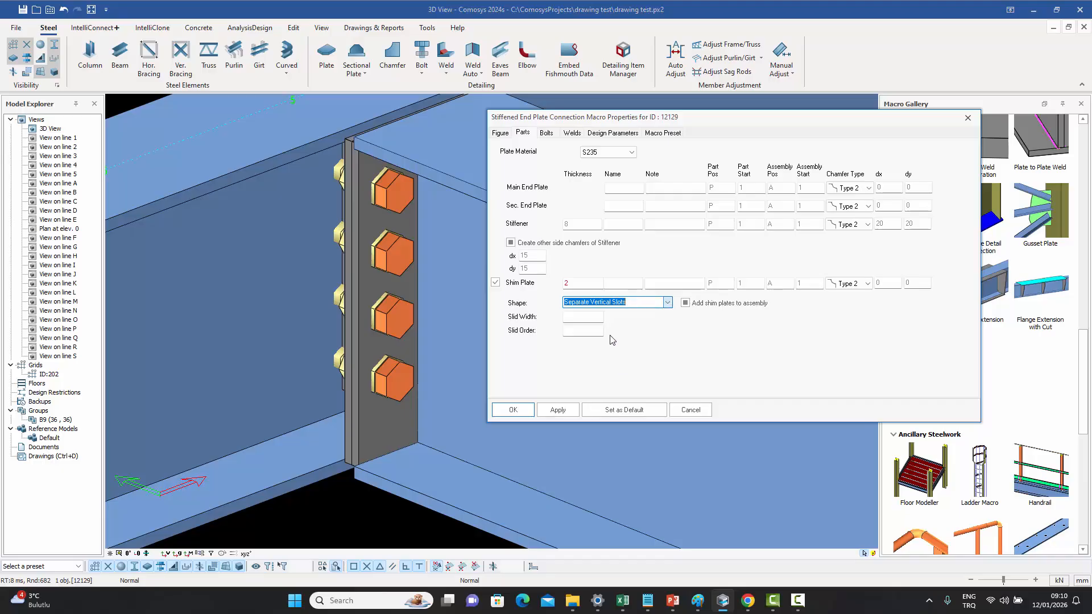
left_click(513, 409)
- Inspect the connection's new shim plate between the end plate and the column from several angles
scroll(350, 463, "up", 6)
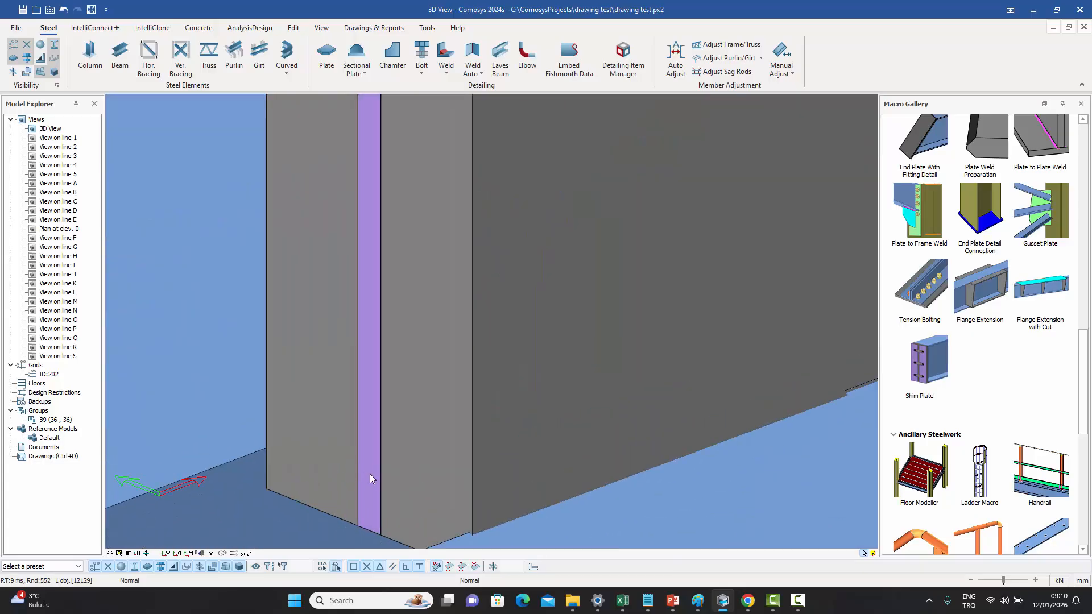
left_click(368, 475)
scroll(364, 335, "down", 4)
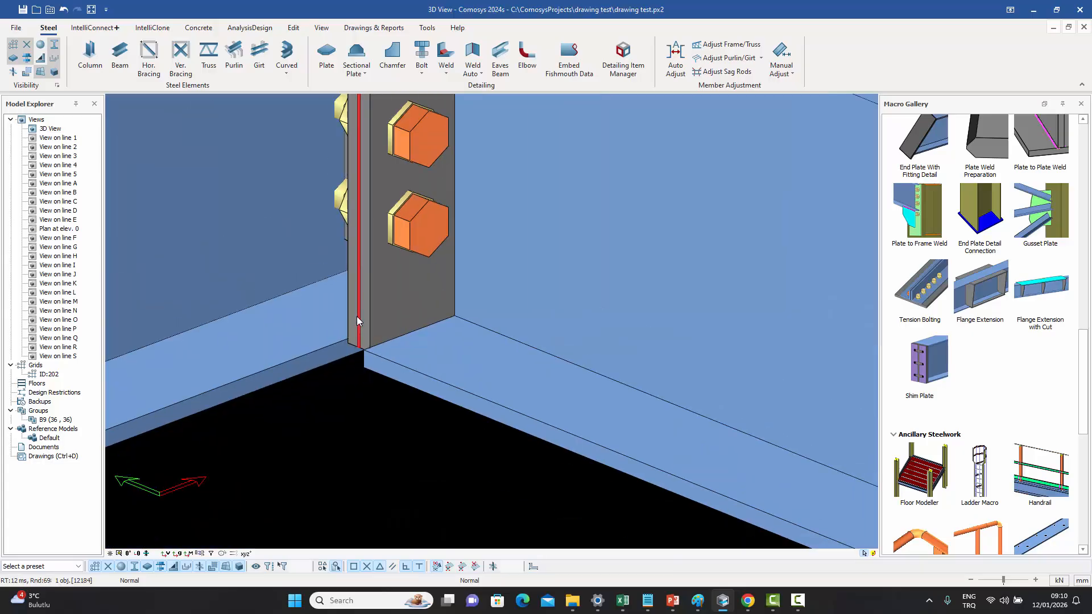
middle_click_drag(435, 280, 381, 283)
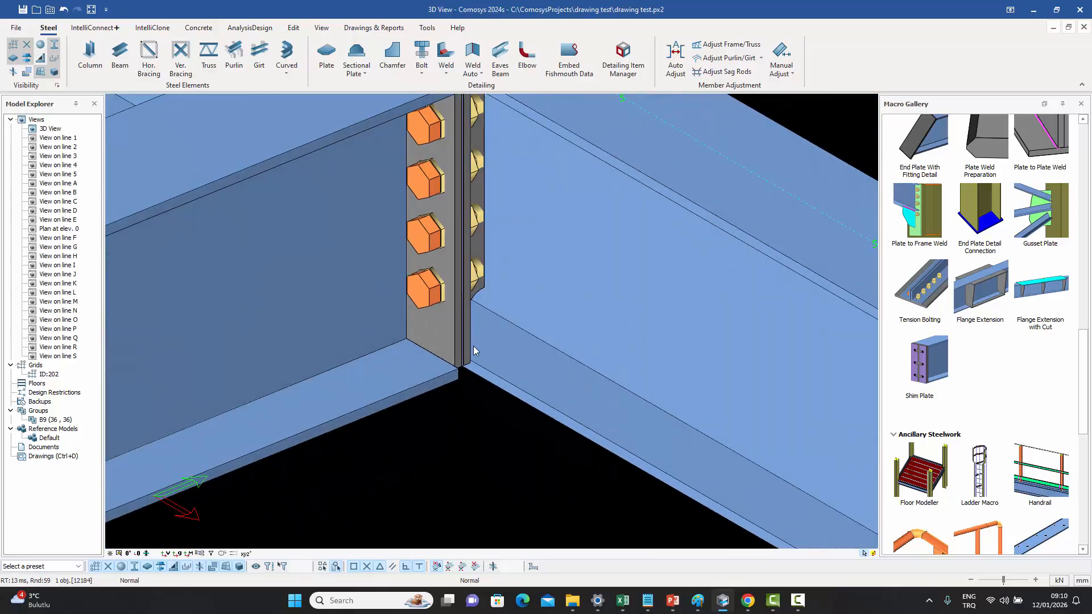
scroll(473, 346, "up", 6)
left_click(411, 381)
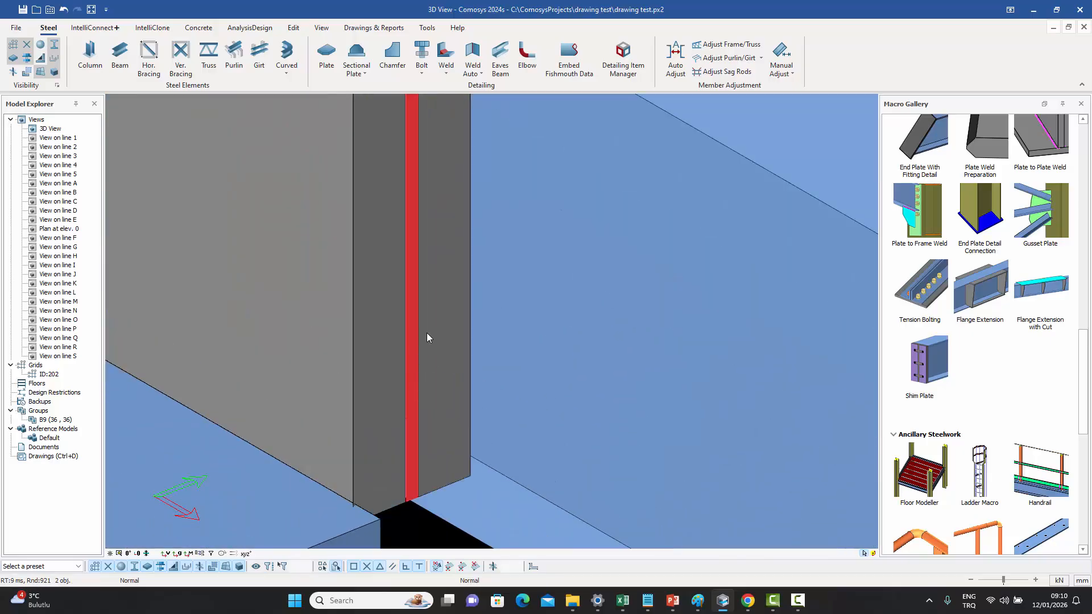
scroll(427, 332, "down", 5)
middle_click_drag(428, 329, 494, 358)
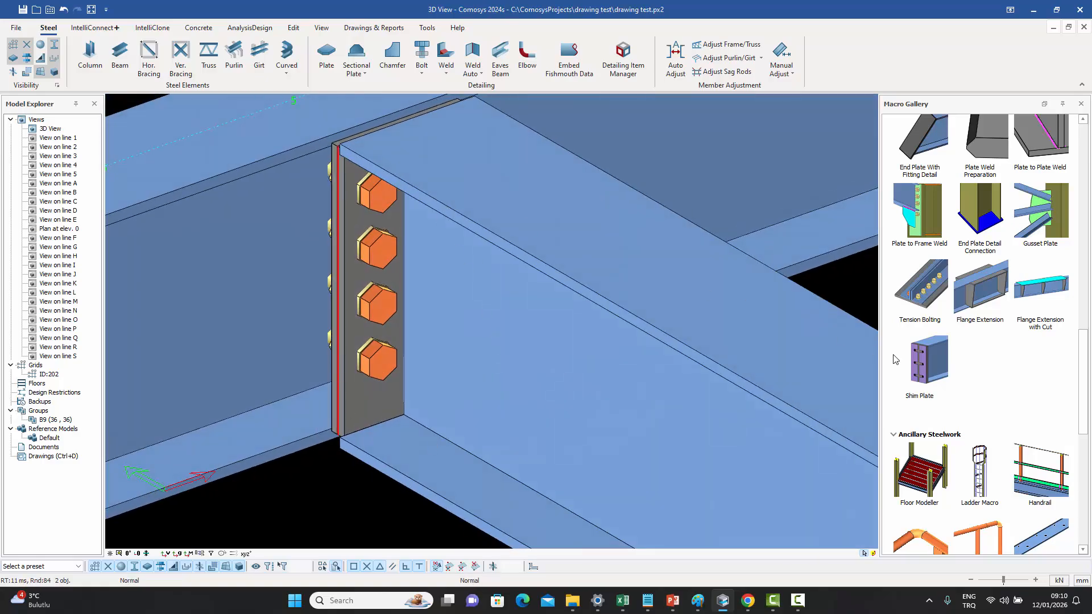
- Isolate the end plate connection's shim plate to view its slots, then show all elements again
right_click(460, 250)
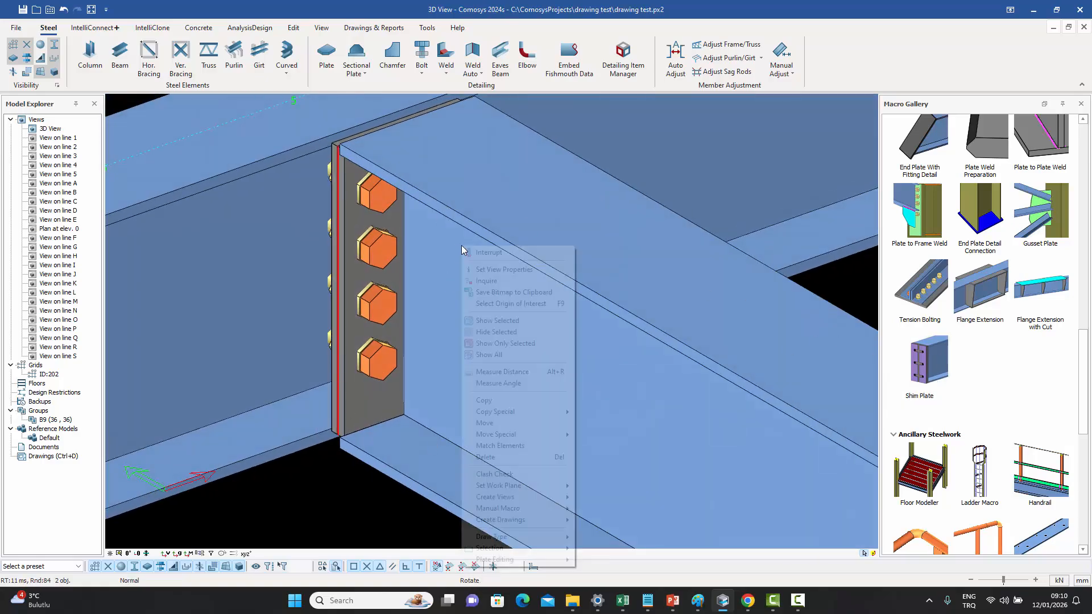
left_click(488, 341)
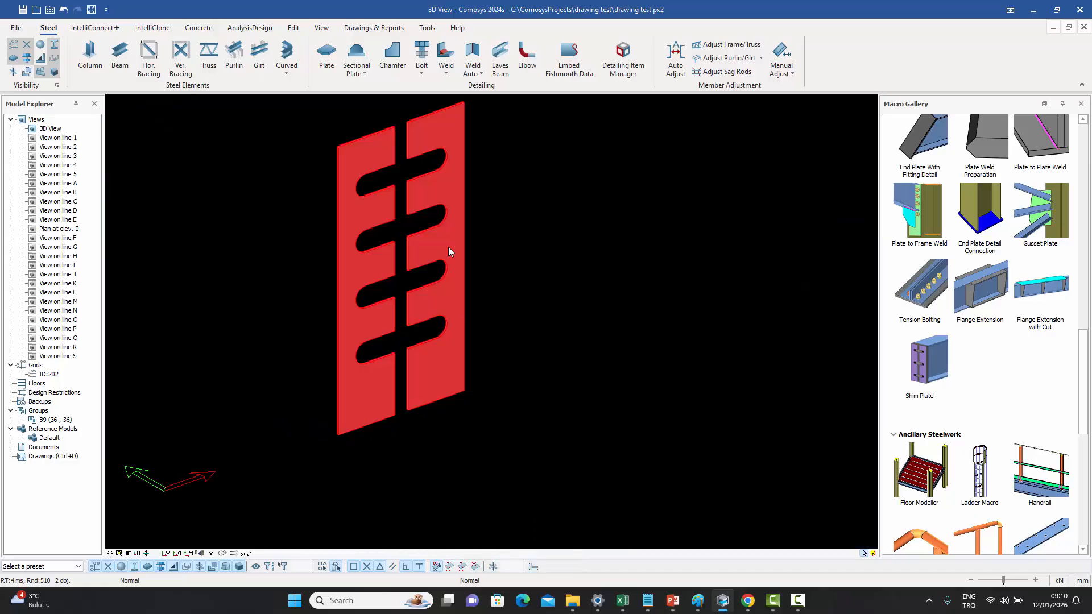
right_click(488, 182)
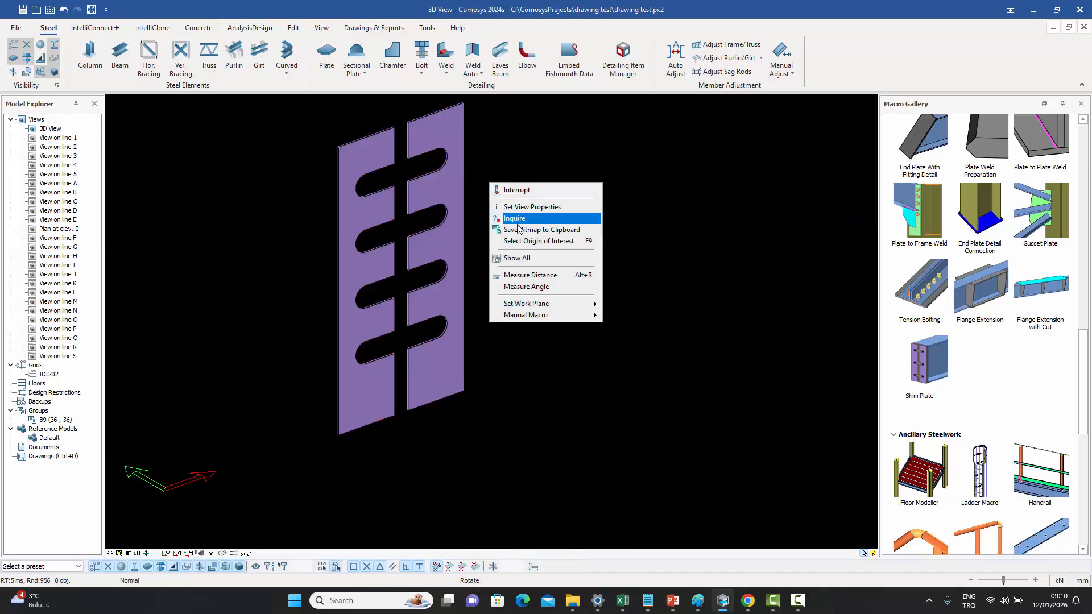
left_click(517, 259)
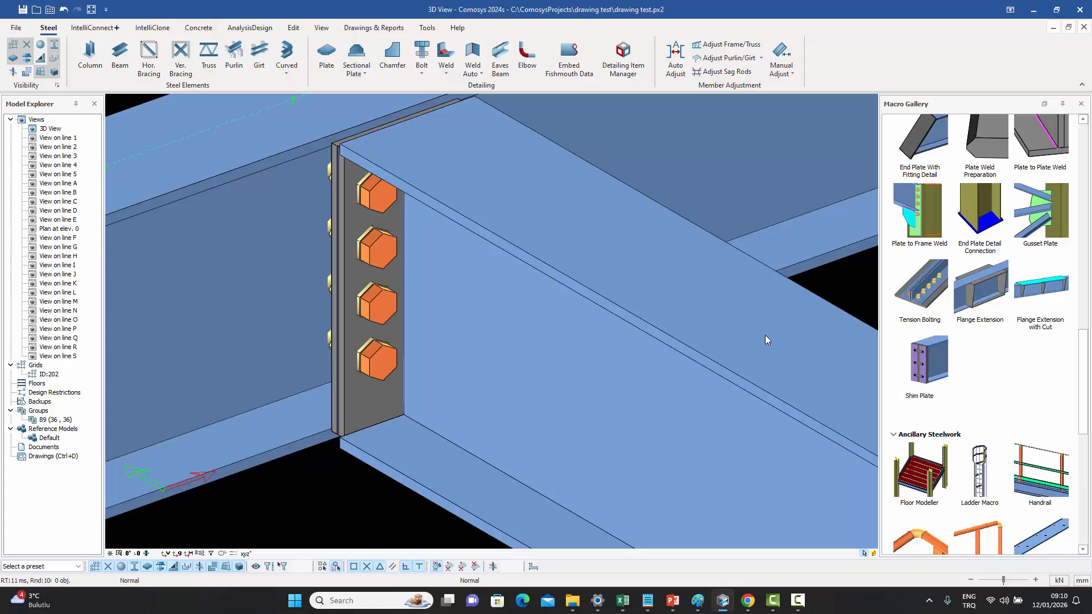
- Place a Staircase macro from the lower beam up to the beam on grid line I, with a dy offset
middle_click_drag(678, 288, 649, 317)
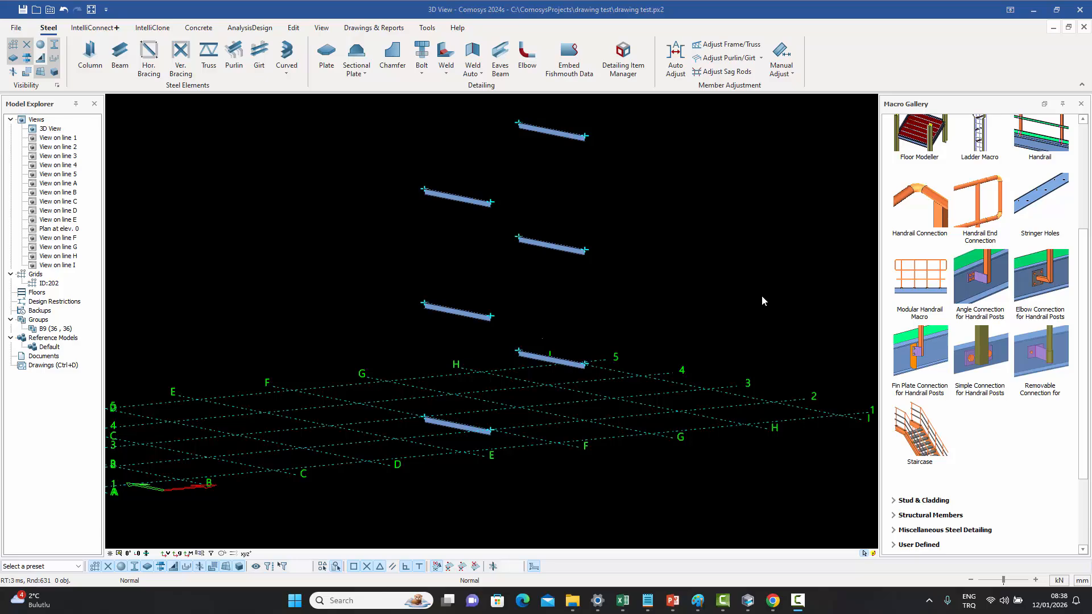
middle_click_drag(755, 284, 758, 298)
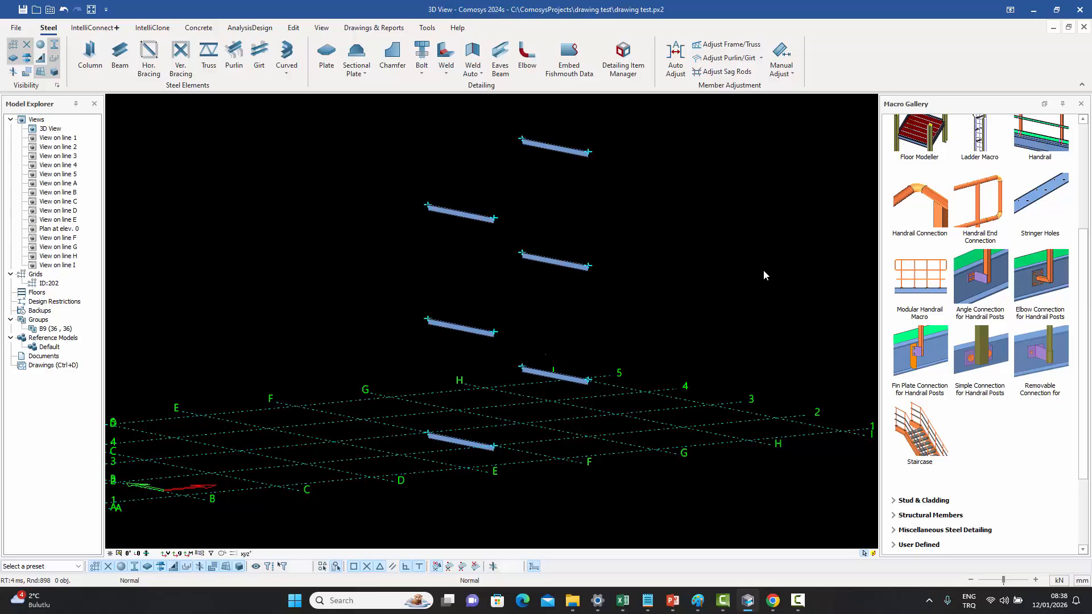
middle_click_drag(753, 274, 759, 274)
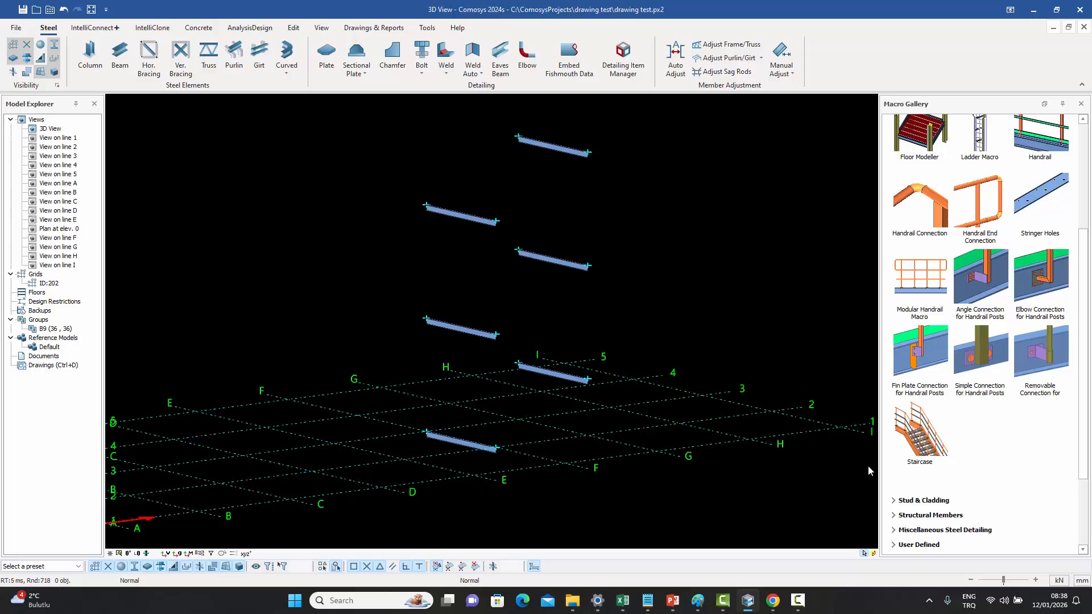
left_click(919, 438)
left_click(463, 442)
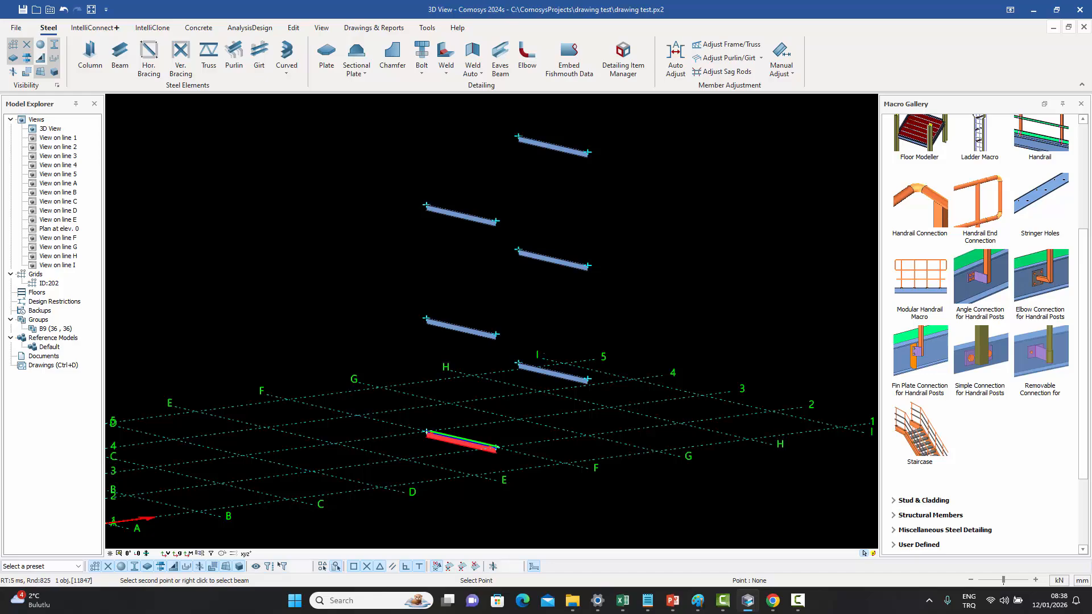
left_click(551, 374)
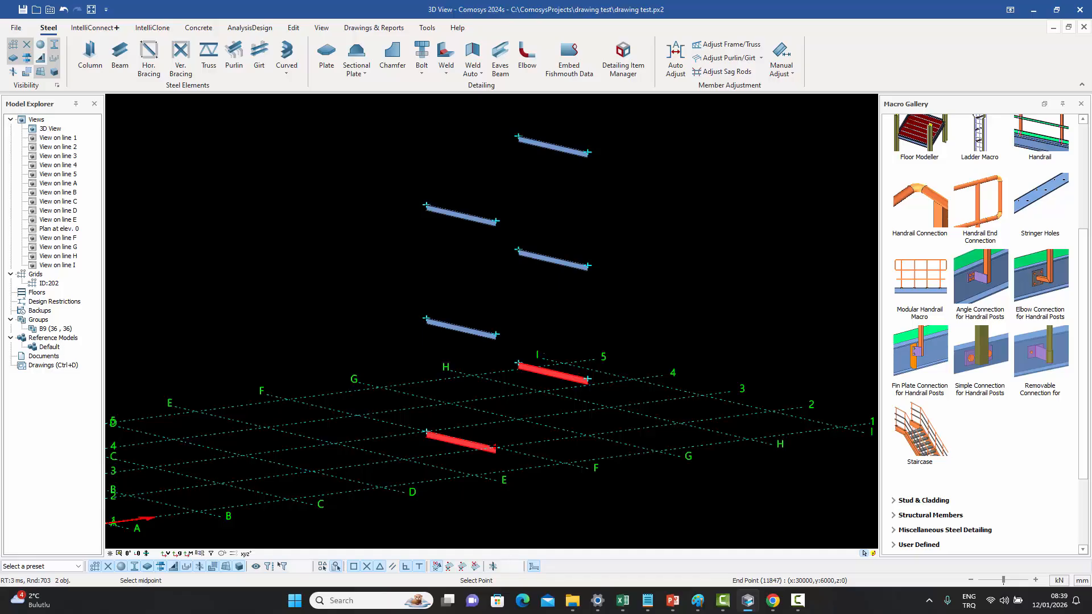
key("Return")
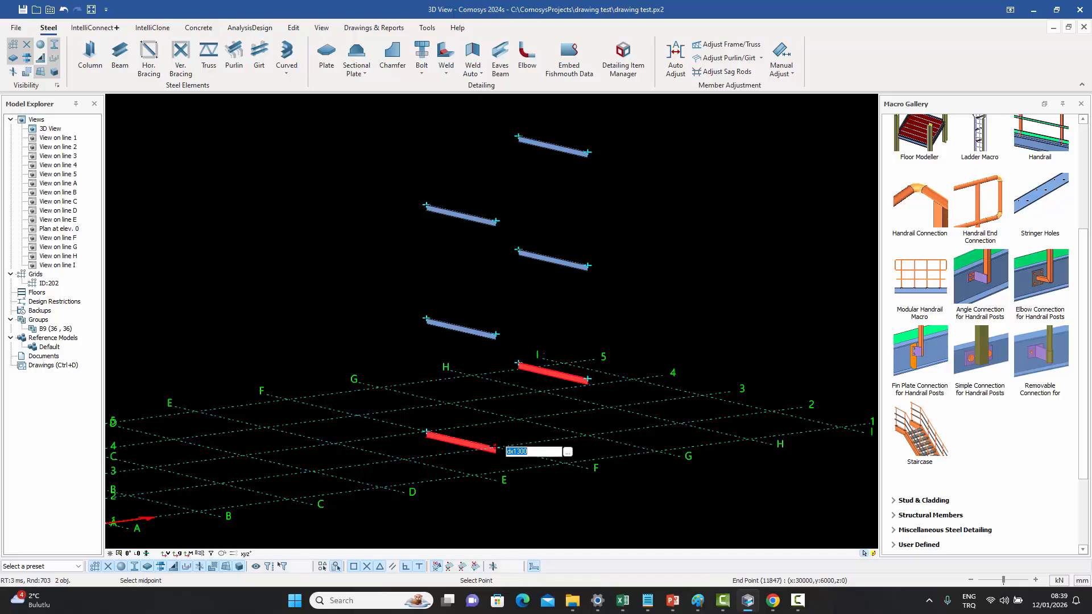
type("dy15")
key("Return")
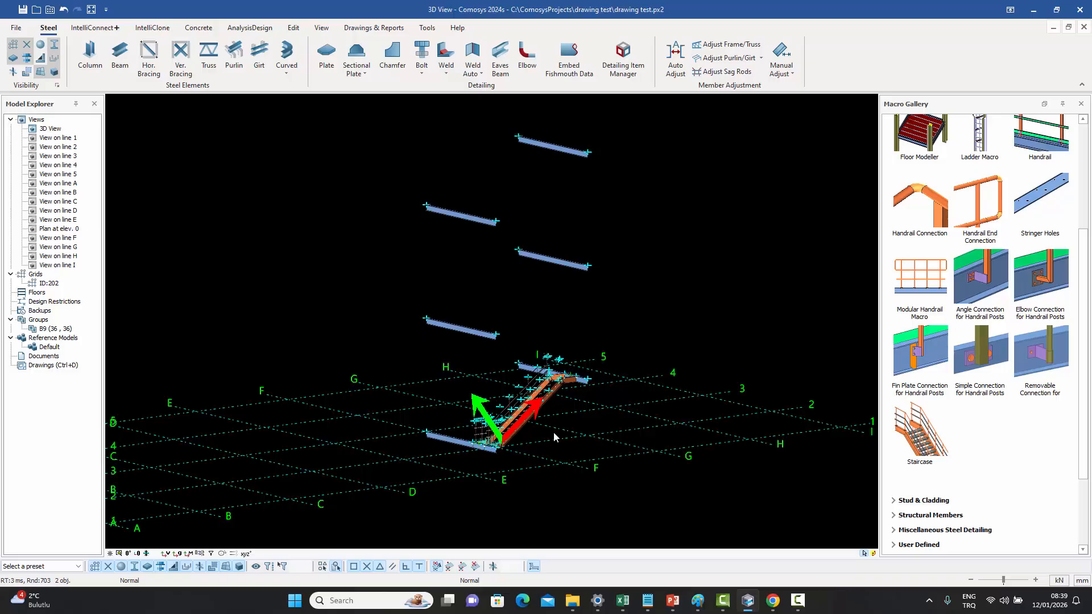
- Add a second staircase flight from the landing beam to the upper beam with dy set to -1500
scroll(551, 424, "up", 6)
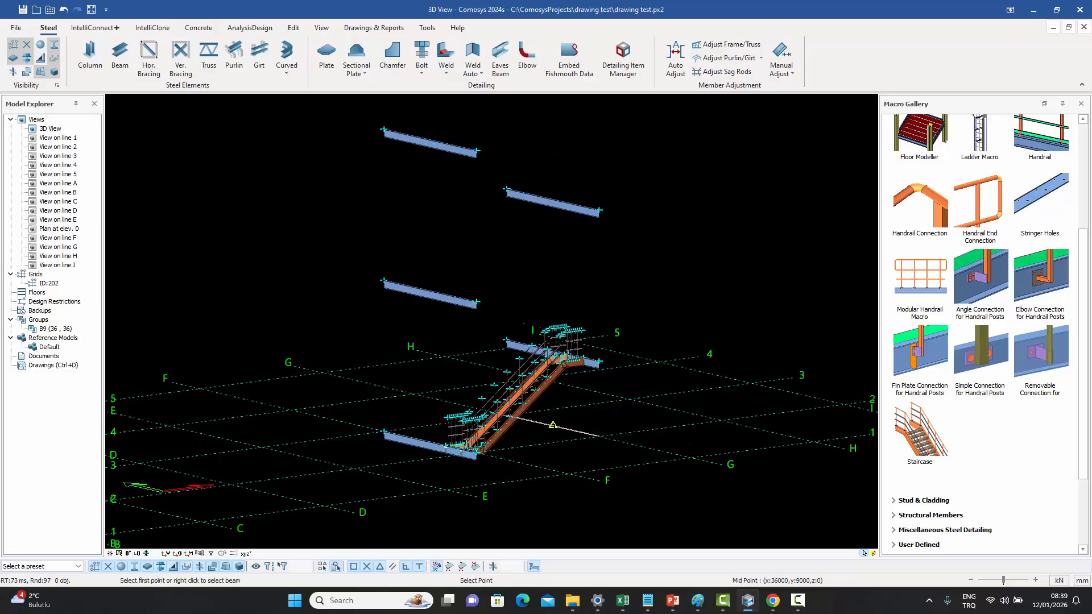
scroll(551, 424, "down", 3)
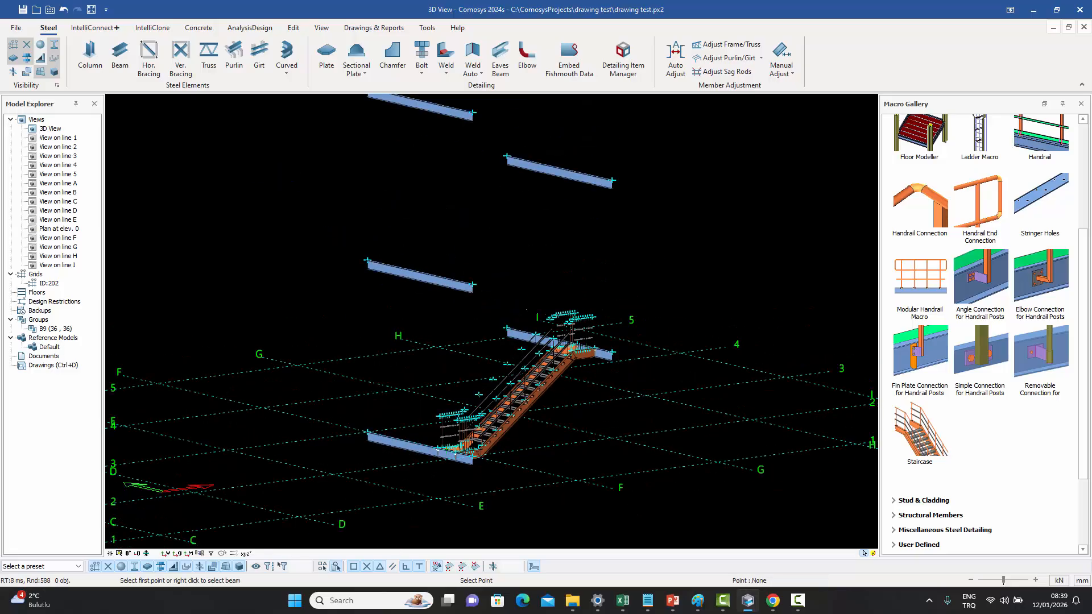
right_click(517, 335)
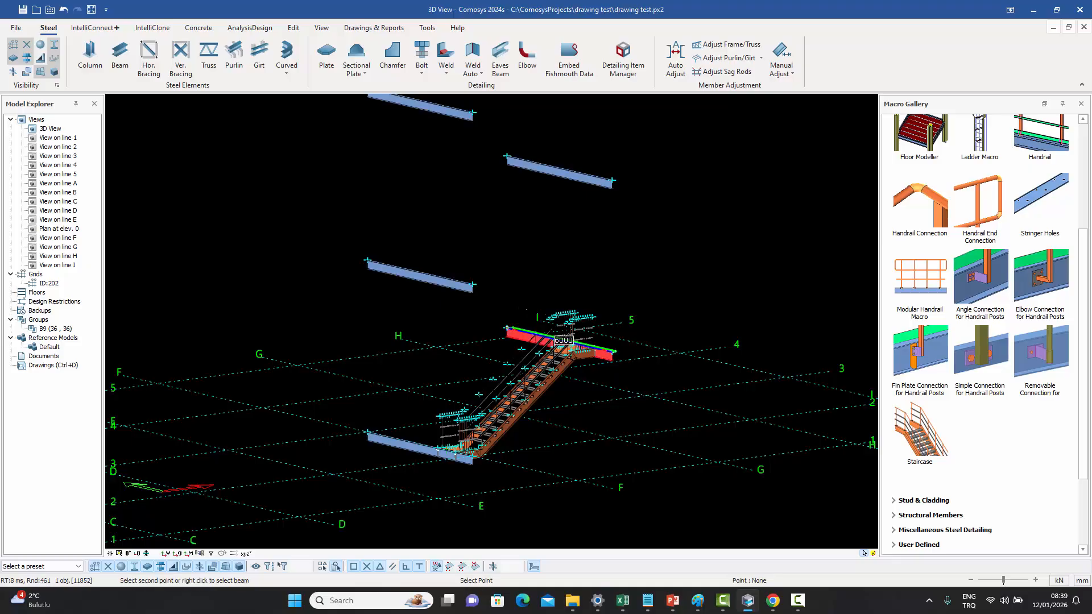
left_click(428, 279)
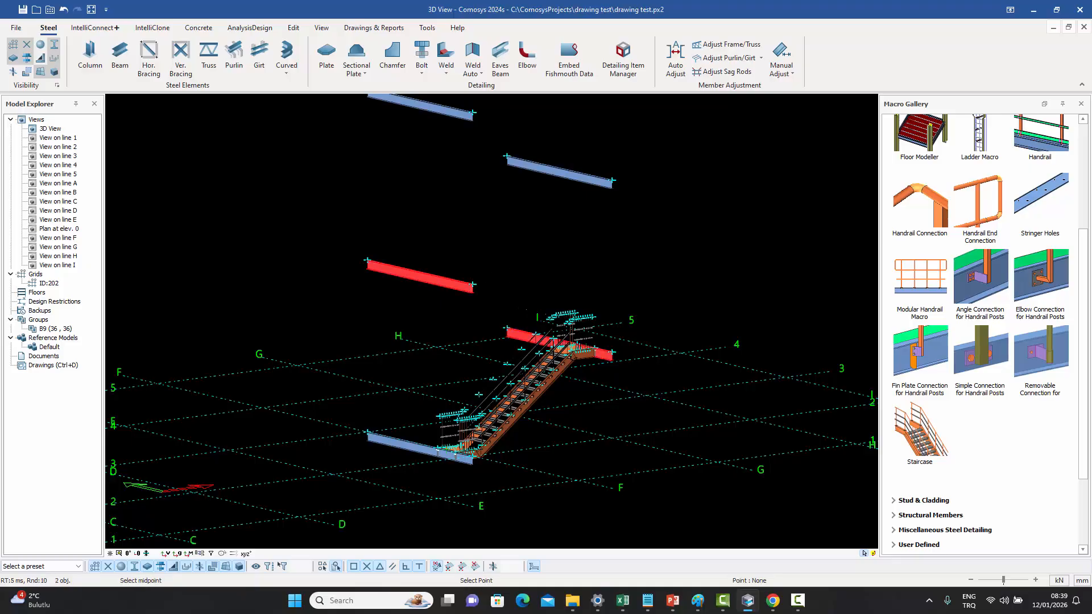
key("Return")
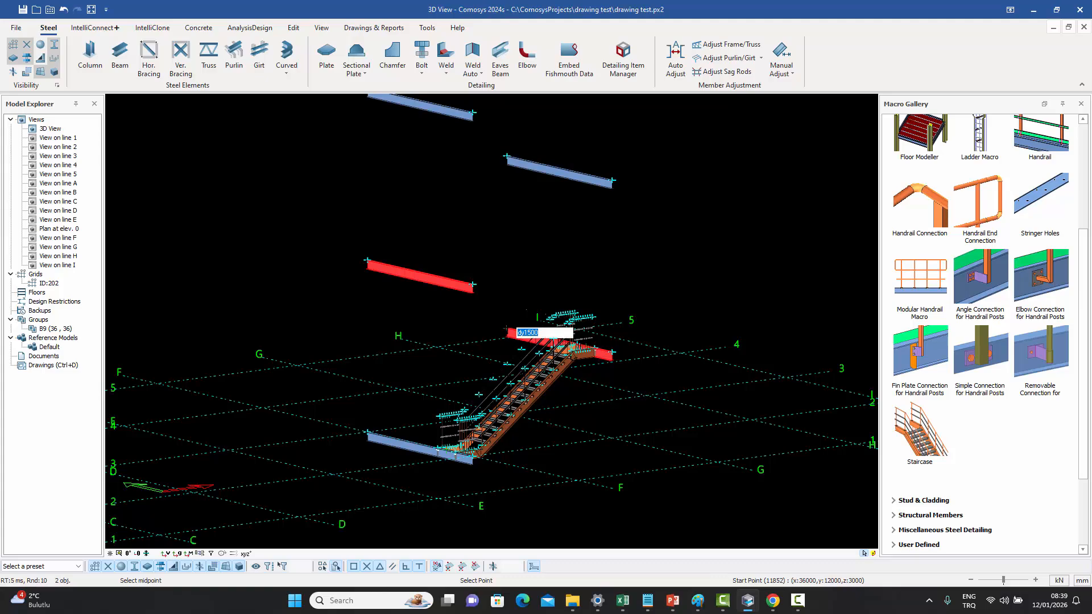
type("dy-1500")
key("Return")
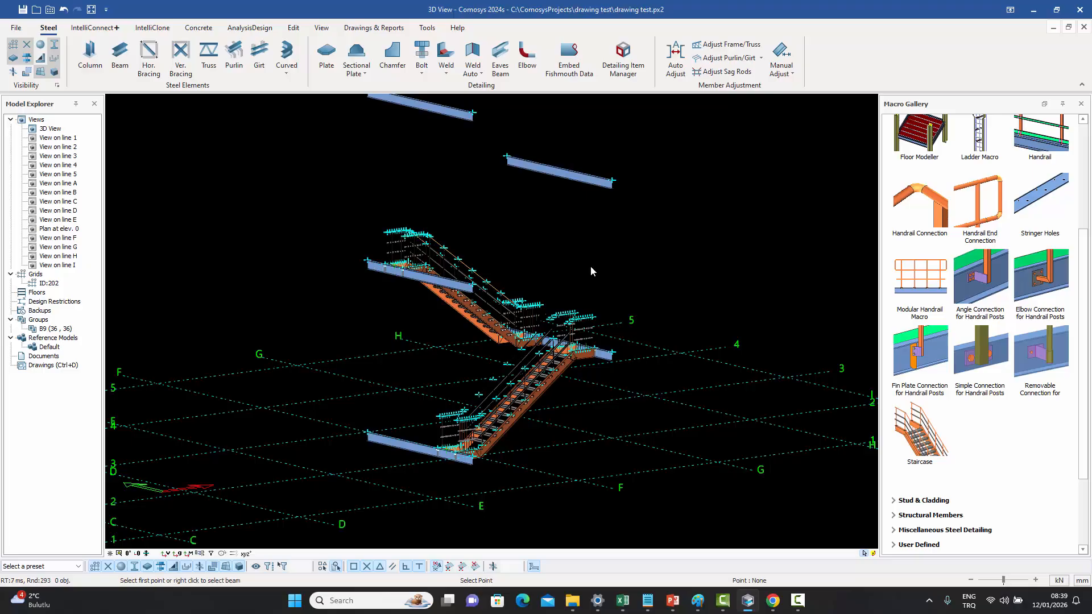
- Examine the staircase's end plate connection to the beam and open its properties to review the shim plate settings
right_click(592, 269)
right_click(595, 267)
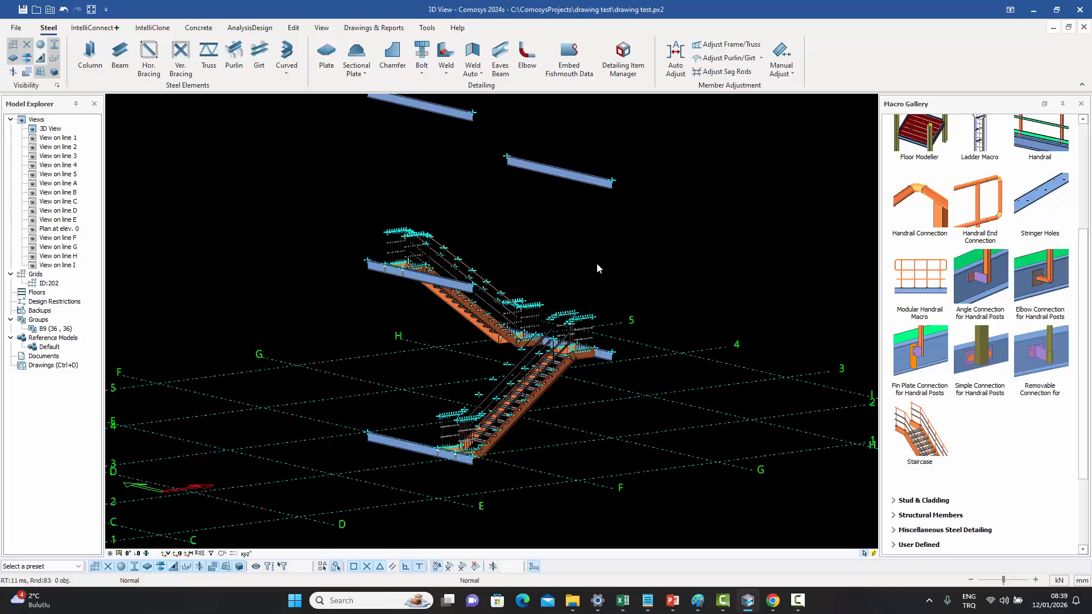
left_click(26, 45)
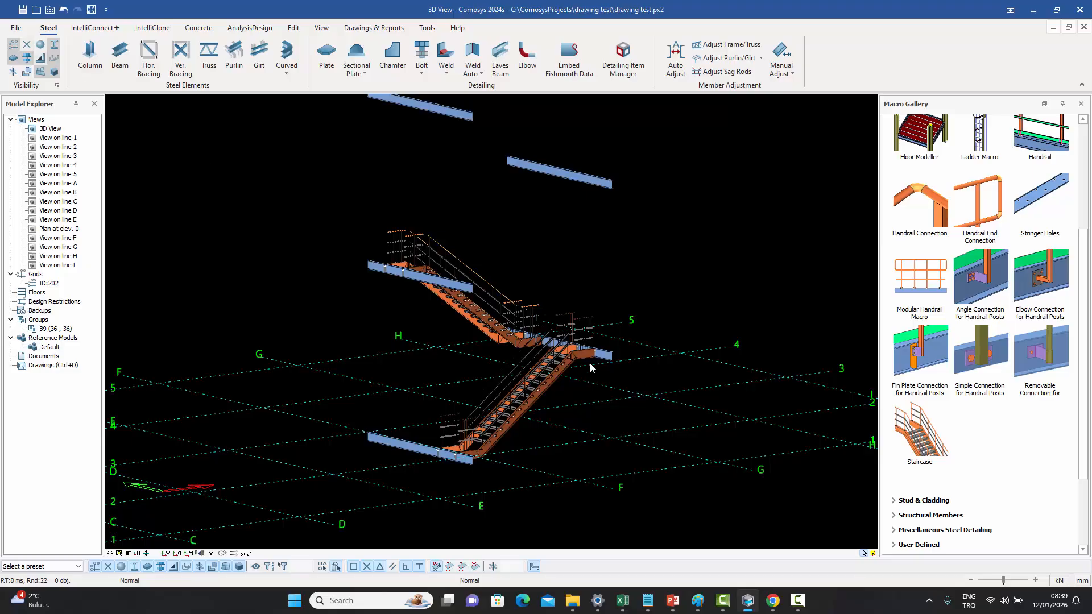
scroll(589, 360, "up", 7)
scroll(603, 359, "up", 6)
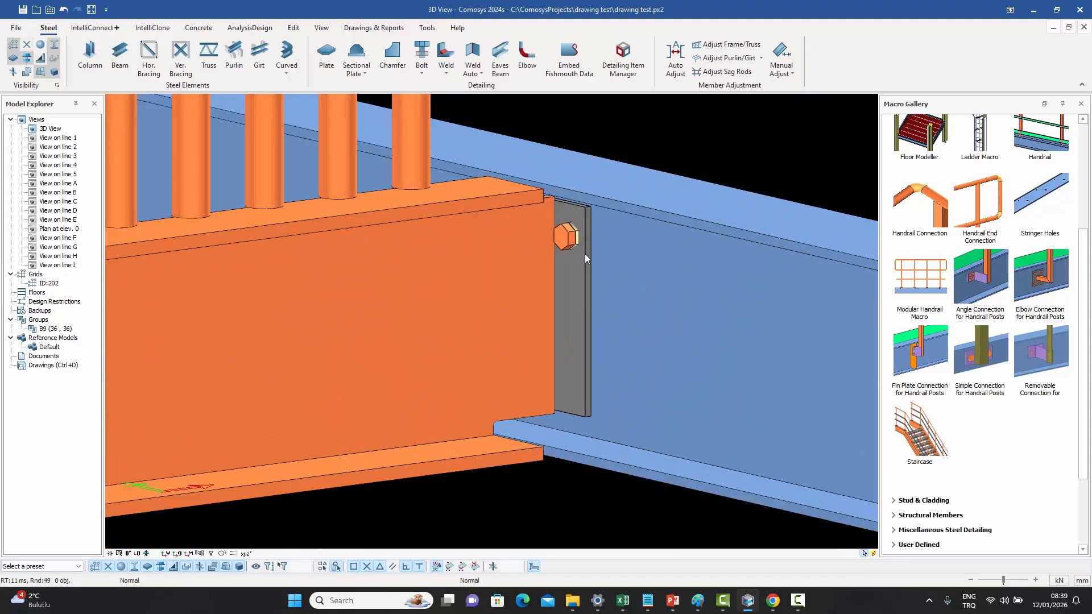
scroll(584, 254, "down", 12)
middle_click_drag(584, 256, 506, 394)
scroll(171, 449, "up", 10)
scroll(170, 445, "down", 5)
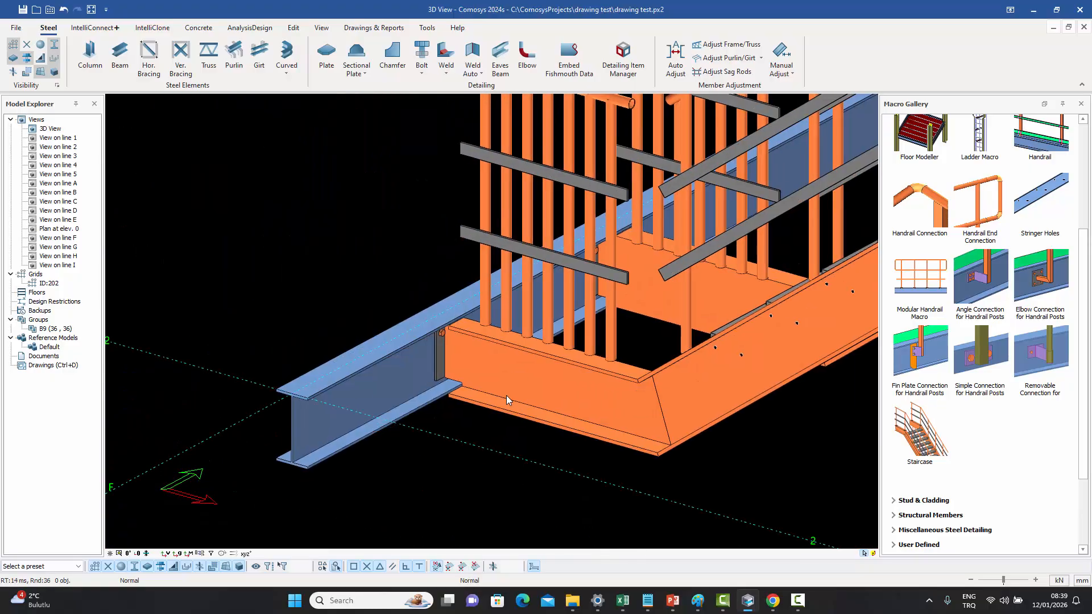
scroll(506, 396, "up", 3)
left_click(356, 307)
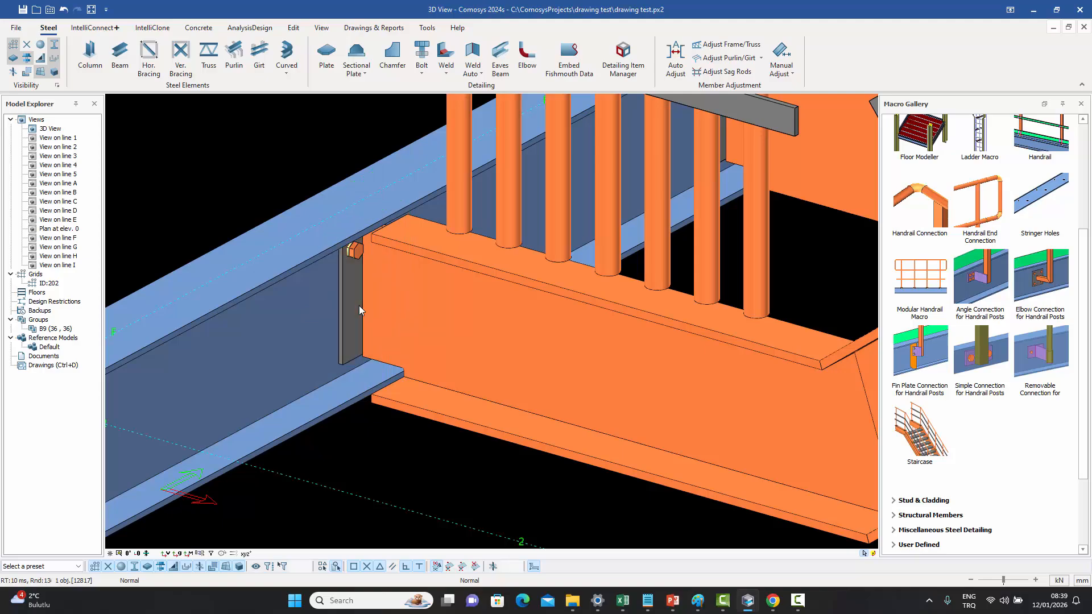
double_click(413, 193)
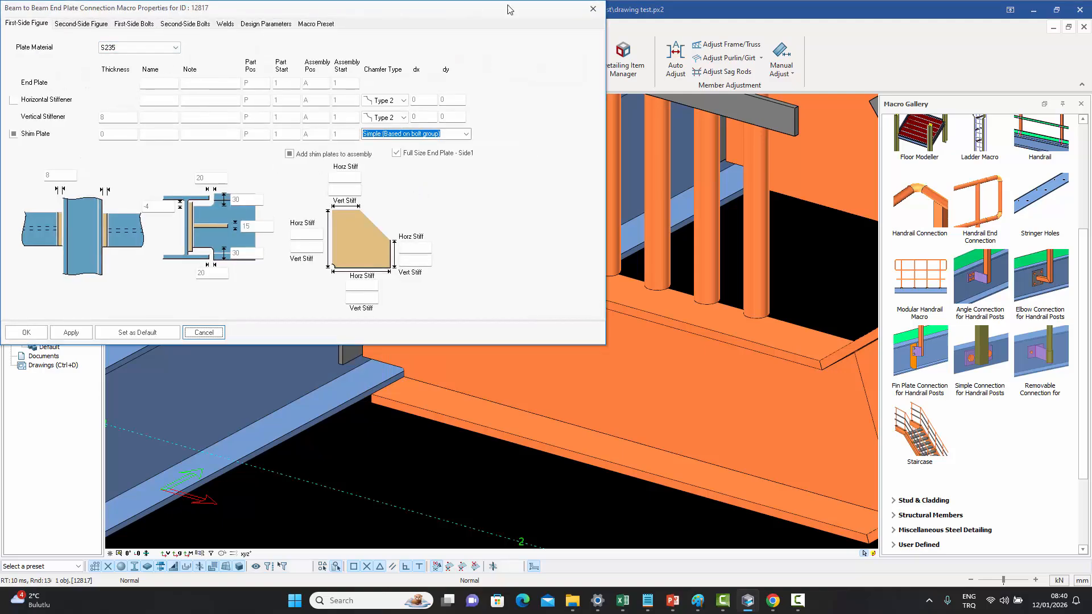
left_click(593, 9)
- Open the lower staircase's macro properties and review the upper landing connection options before closing the dialog
scroll(370, 294, "down", 2)
scroll(370, 294, "down", 6)
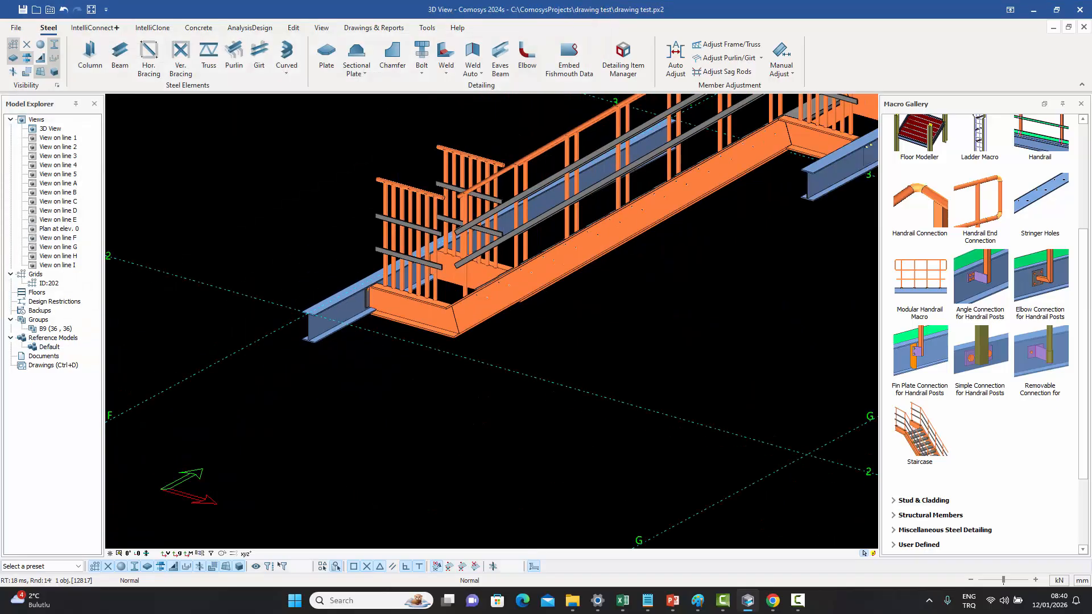
middle_click_drag(370, 293, 481, 313)
middle_click_drag(516, 218, 489, 295)
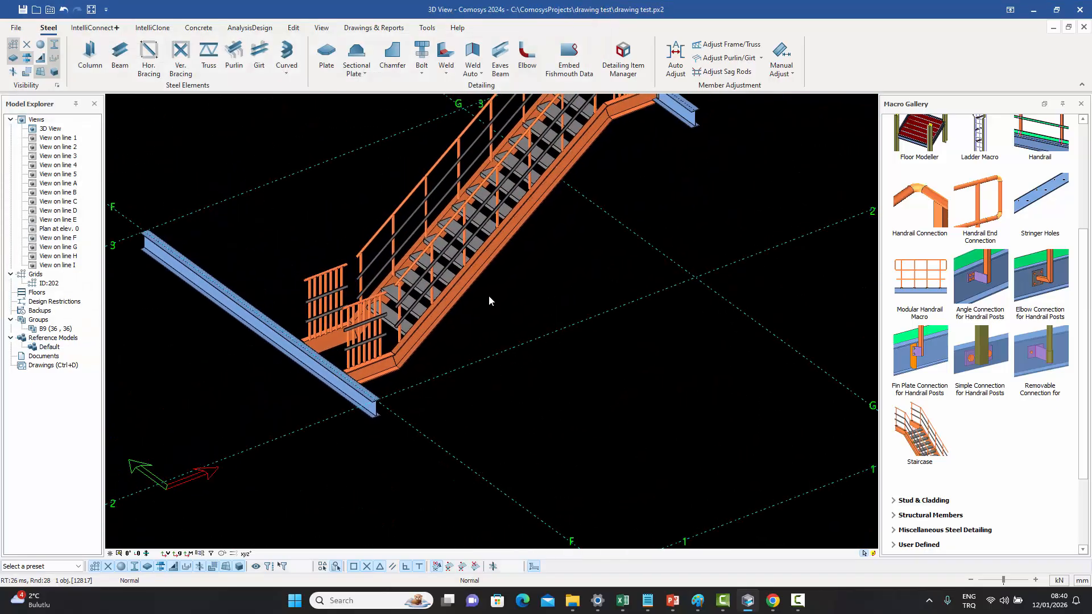
scroll(475, 285, "up", 3)
left_click(468, 277)
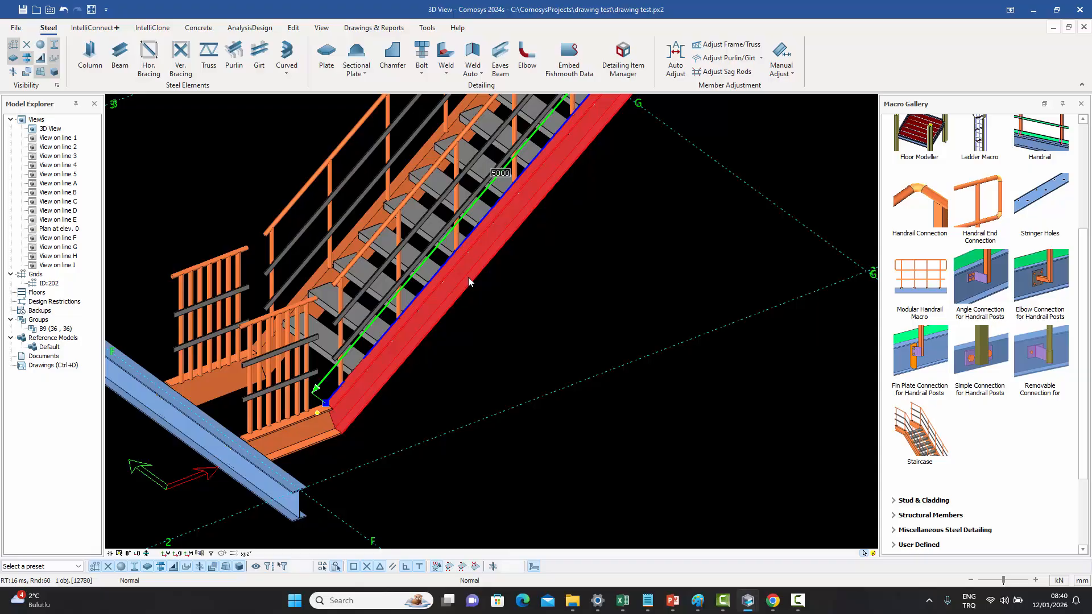
double_click(468, 278)
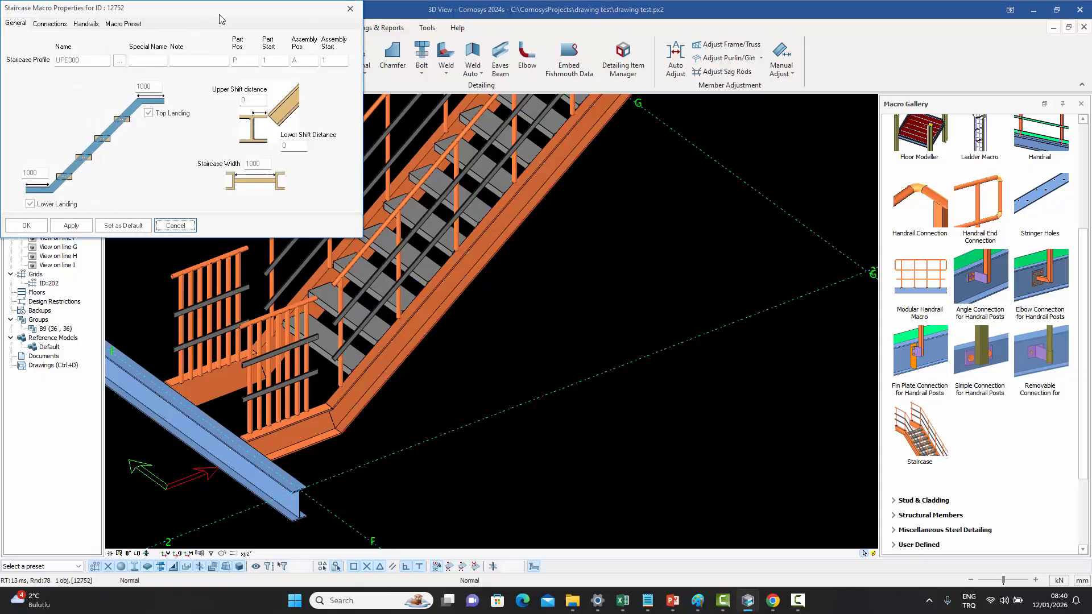
left_click_drag(206, 7, 620, 167)
left_click(465, 184)
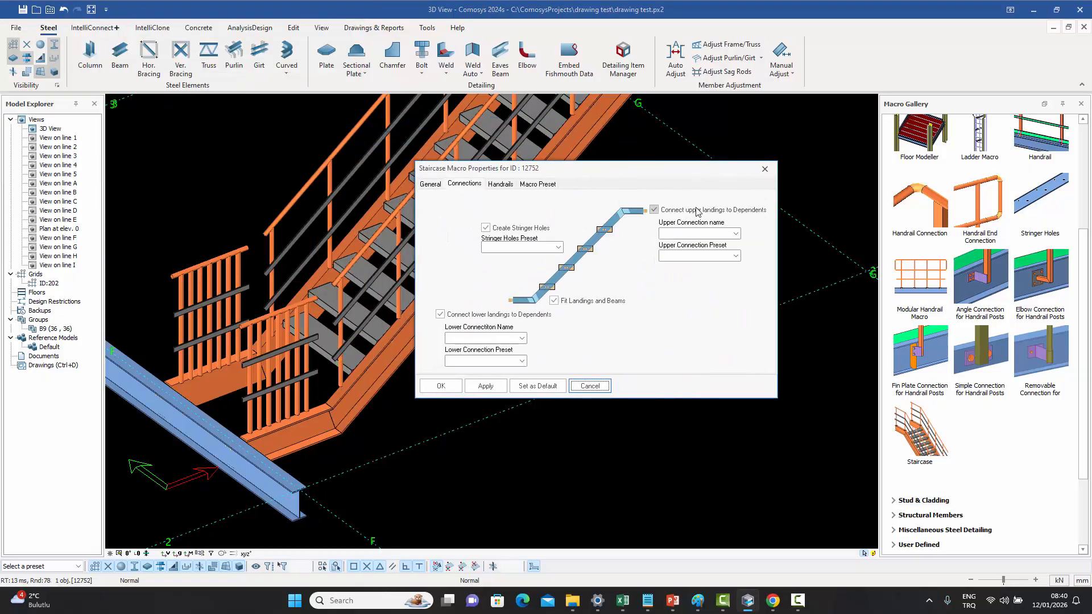
left_click(735, 234)
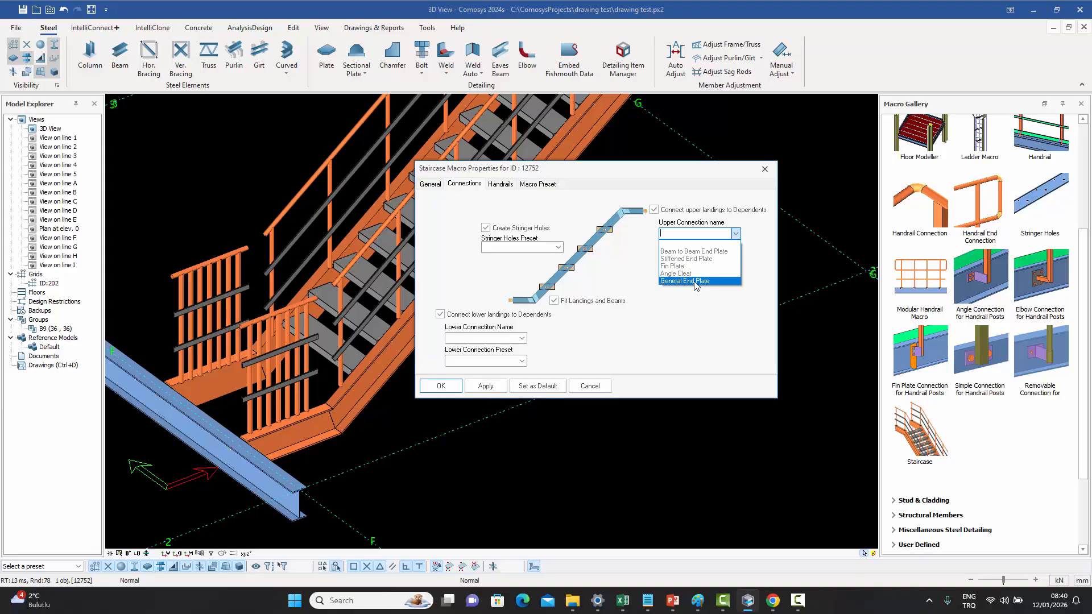
left_click(781, 149)
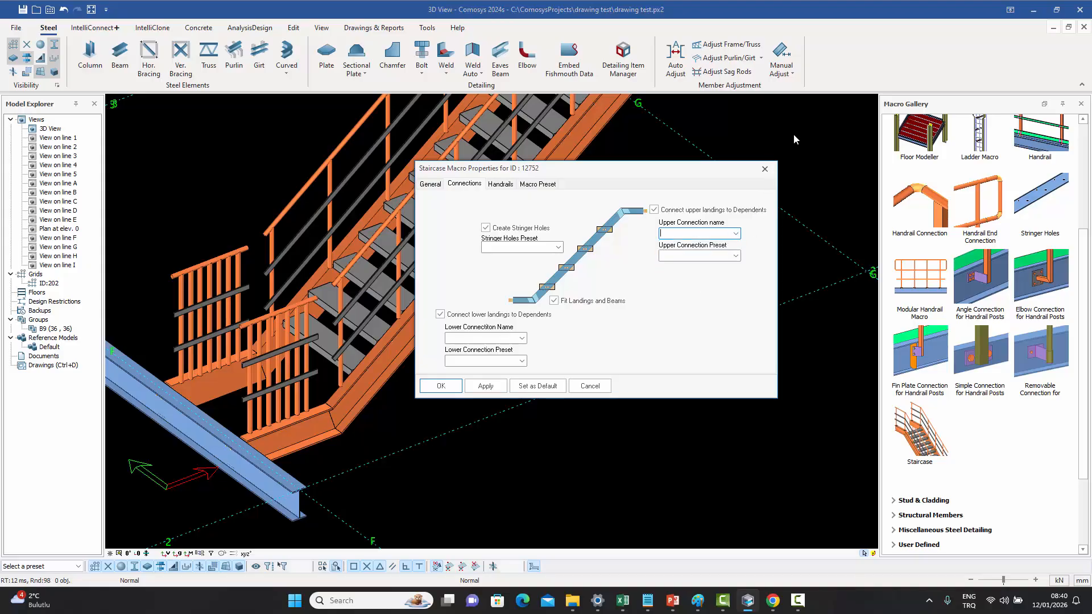
left_click(765, 169)
- Open the upper staircase's macro properties and review its General, Connections and Handrails tabs before closing the dialog
middle_click_drag(303, 482, 297, 503)
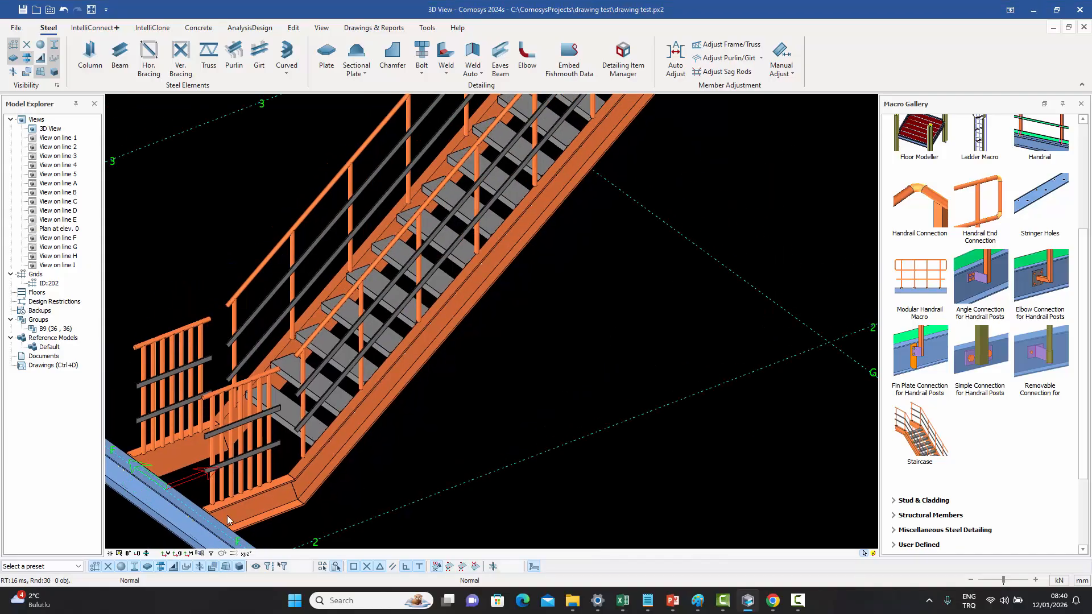
scroll(407, 364, "down", 5)
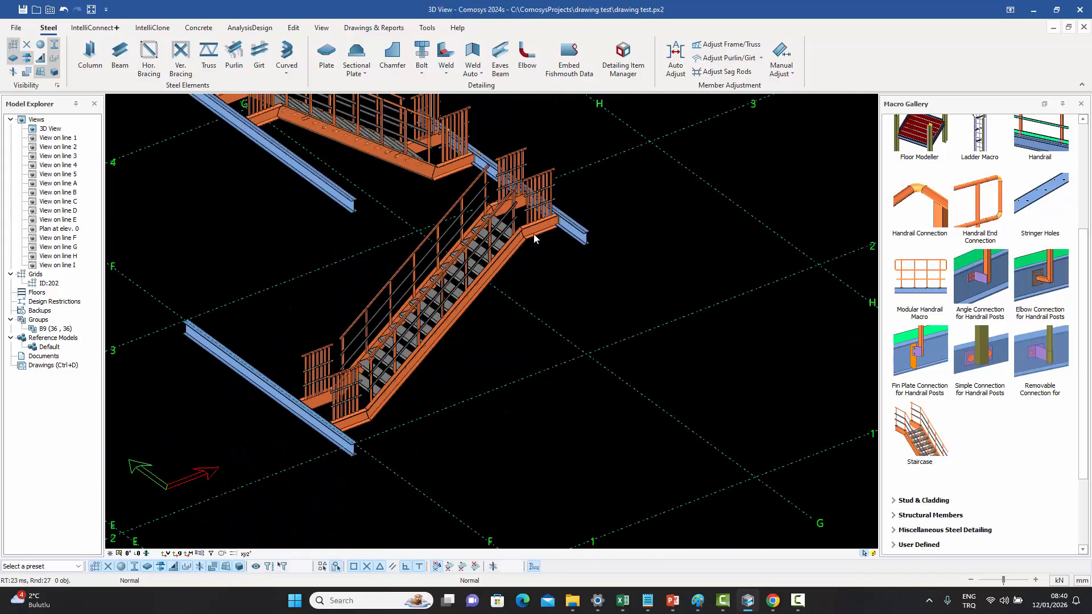
double_click(477, 295)
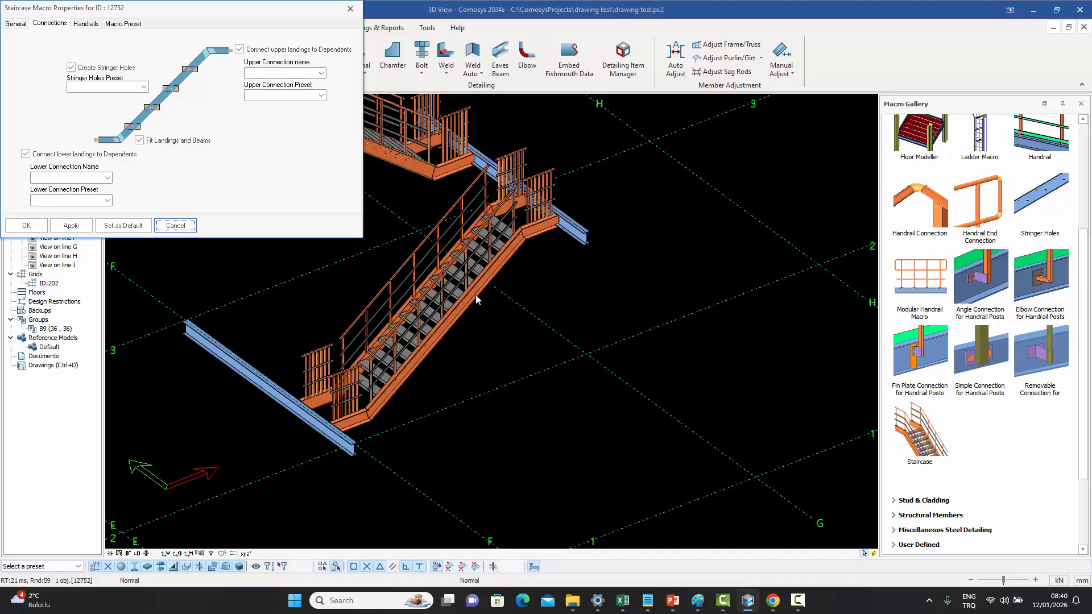
left_click(18, 24)
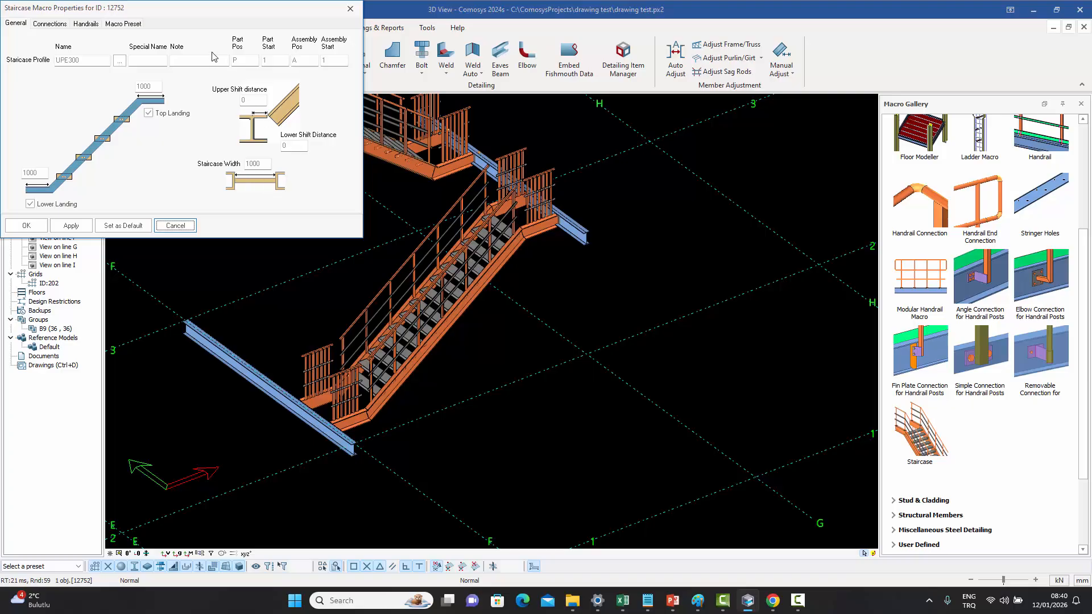
left_click(63, 25)
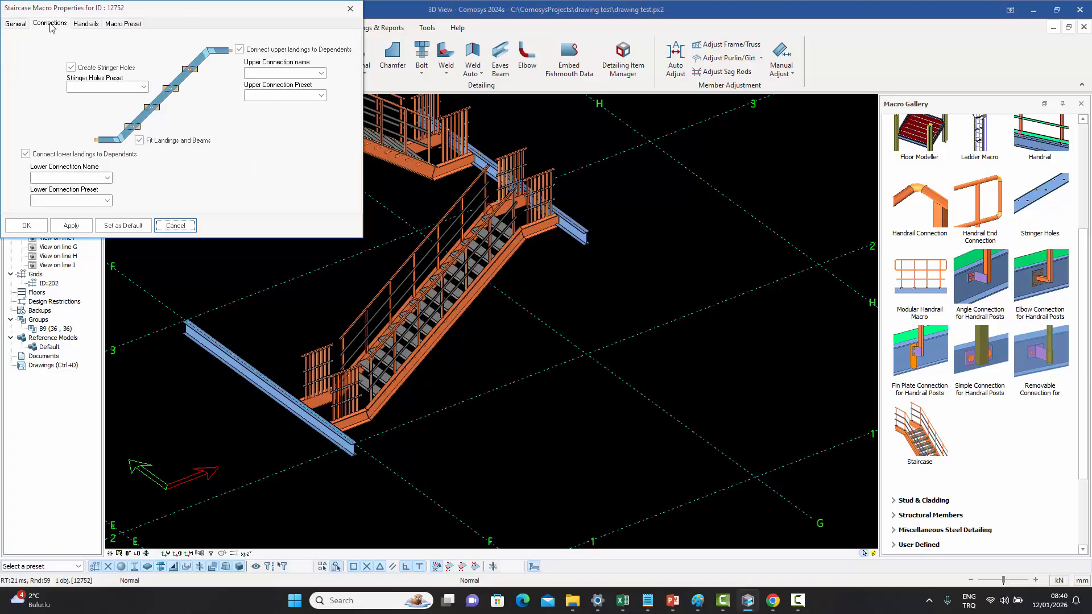
left_click(93, 26)
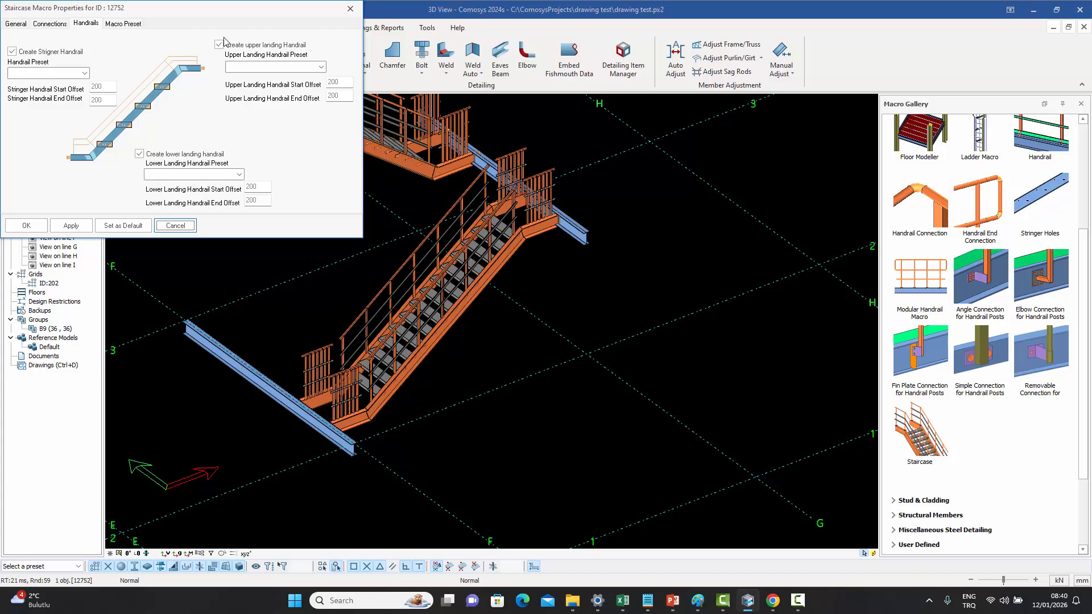
left_click(348, 9)
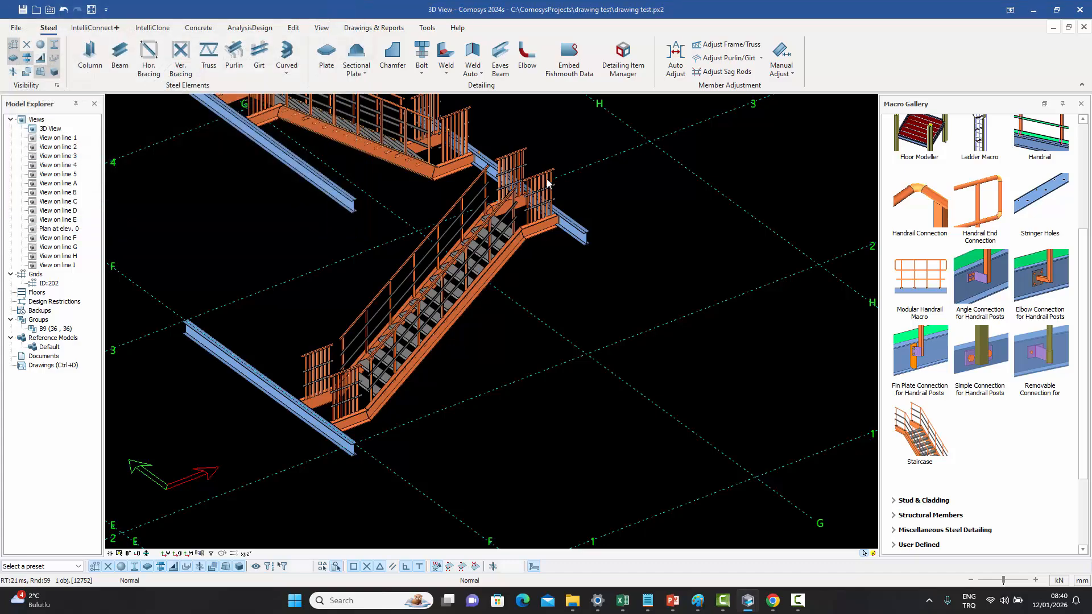
- Select the landing's modular handrail and open its macro properties to review the post profile and post settings
scroll(547, 179, "up", 5)
middle_click_drag(523, 302, 580, 250)
left_click(575, 205)
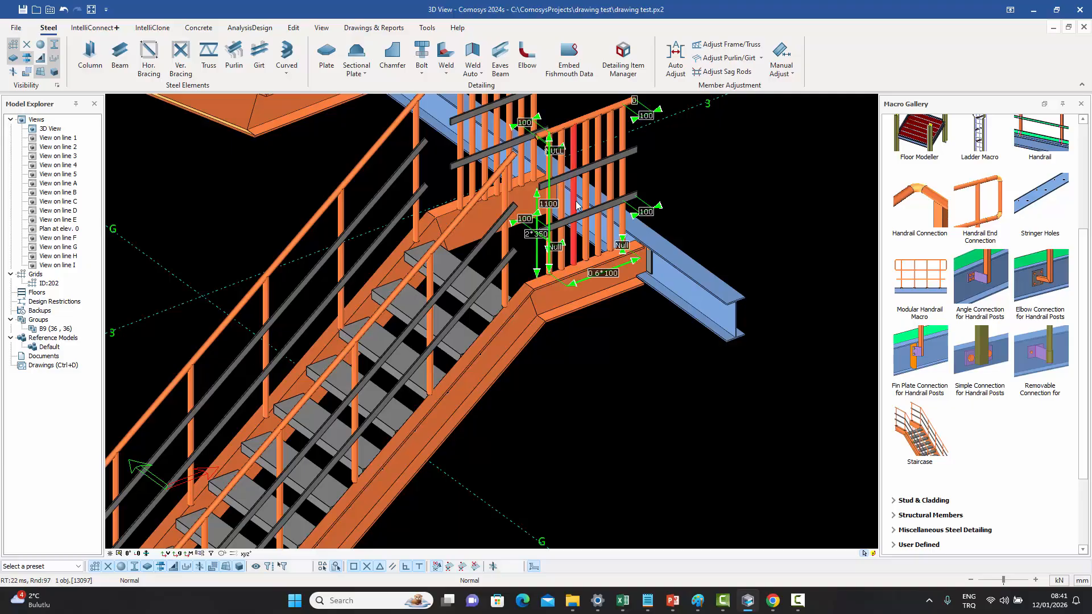
left_click(728, 186)
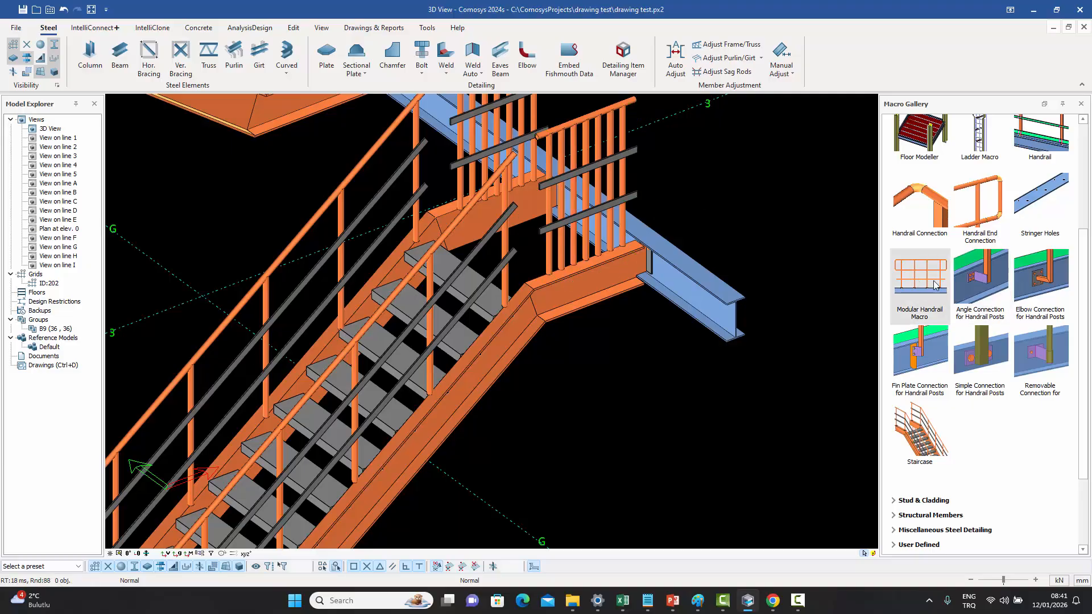
left_click(573, 248)
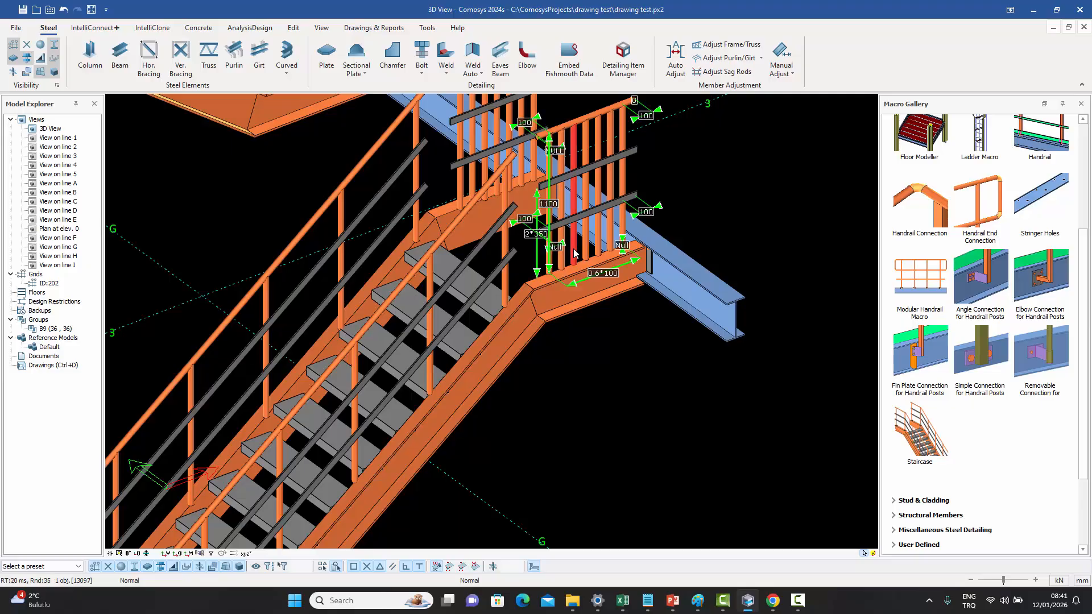
double_click(573, 248)
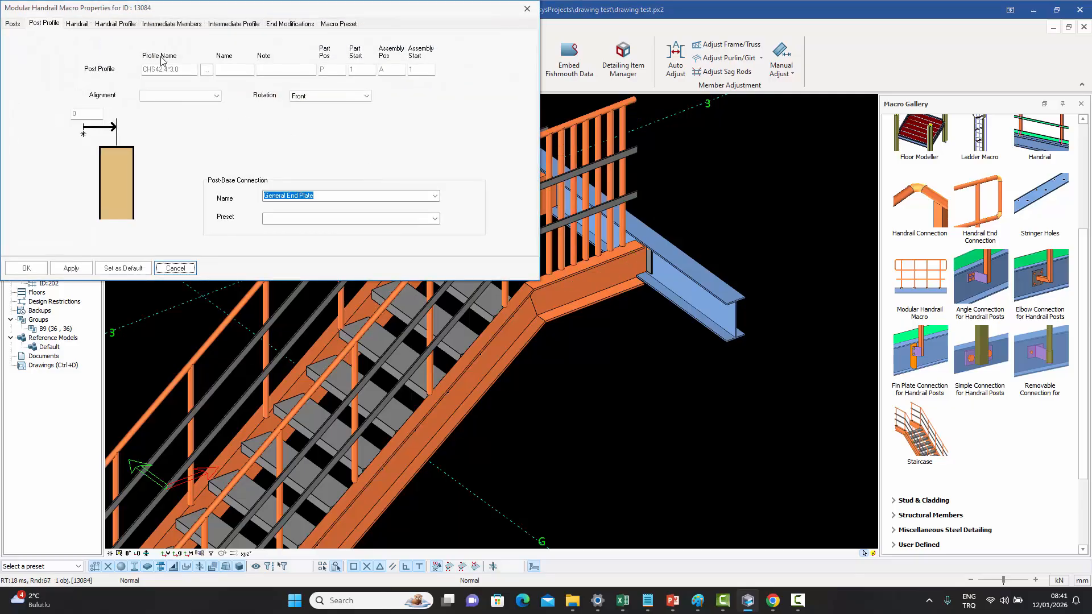
left_click(13, 23)
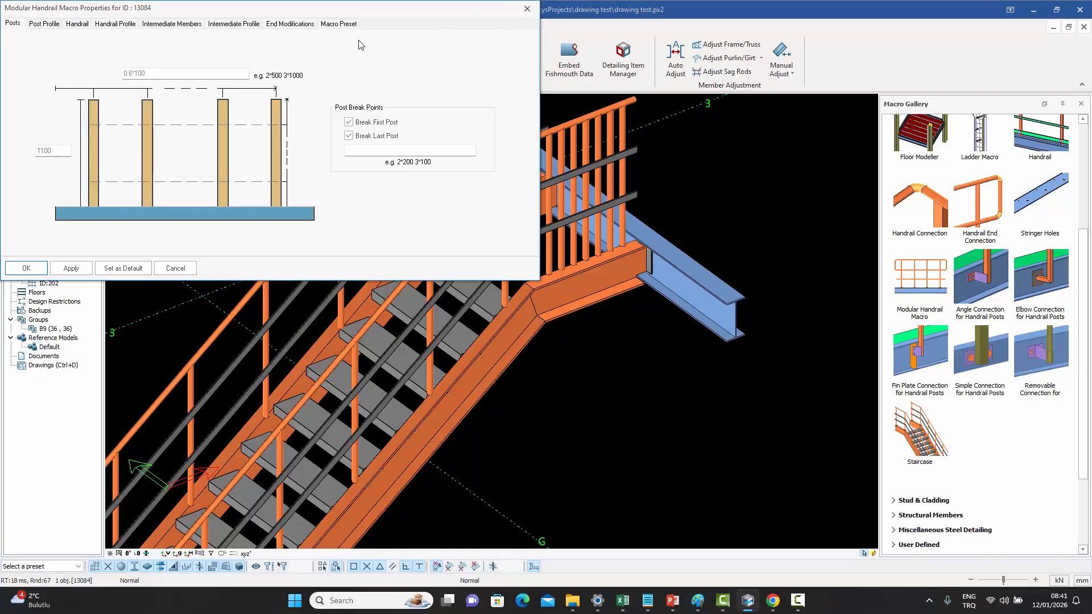
left_click(525, 10)
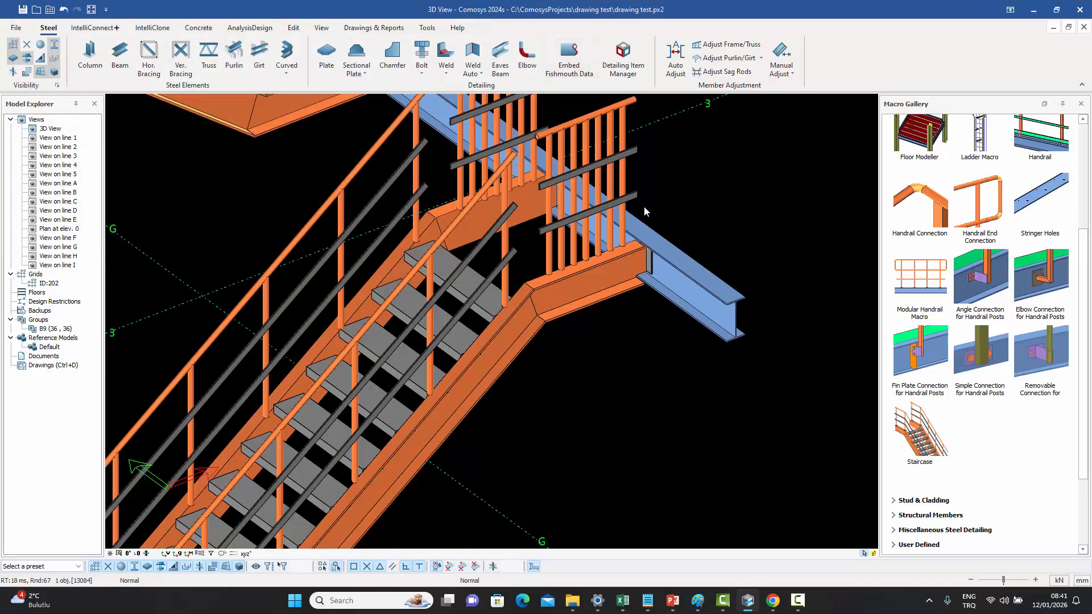
- Open the staircase macro's handrail settings and review the stringer, upper and lower landing handrail preset lists
double_click(605, 281)
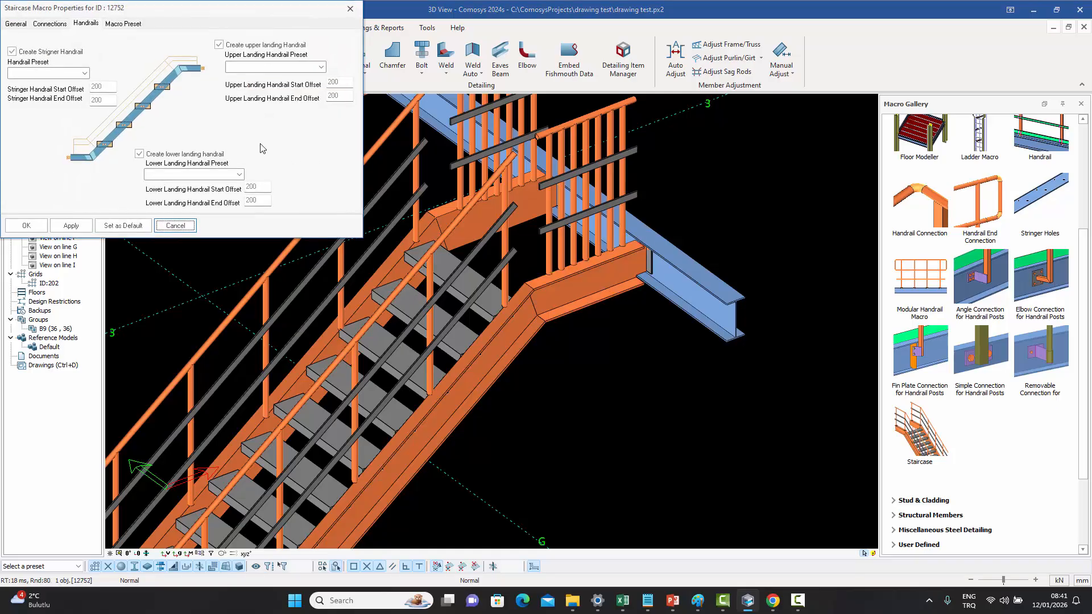
left_click(45, 24)
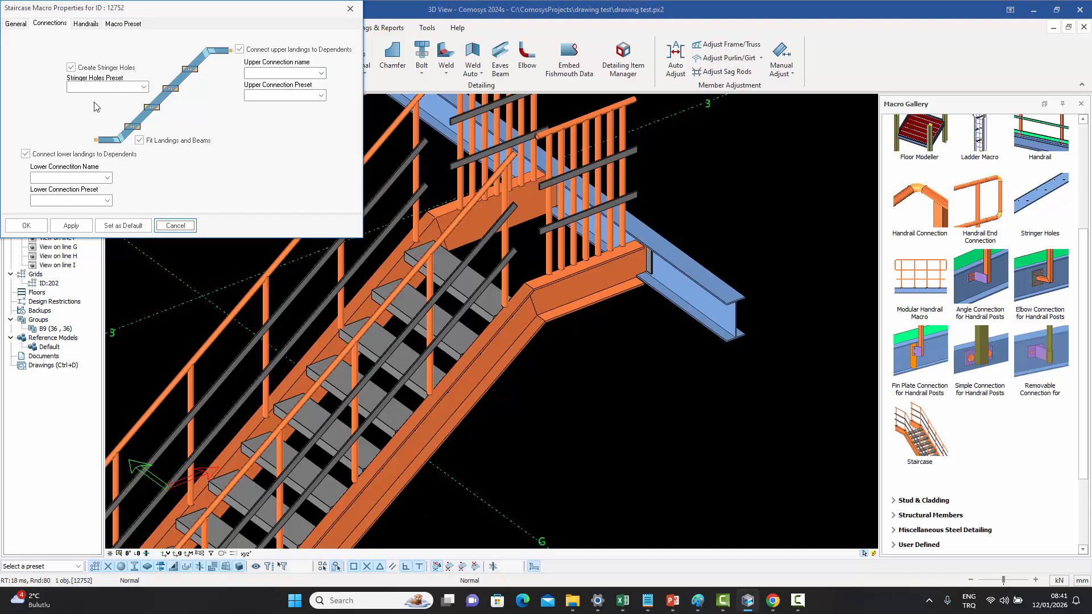
left_click(89, 25)
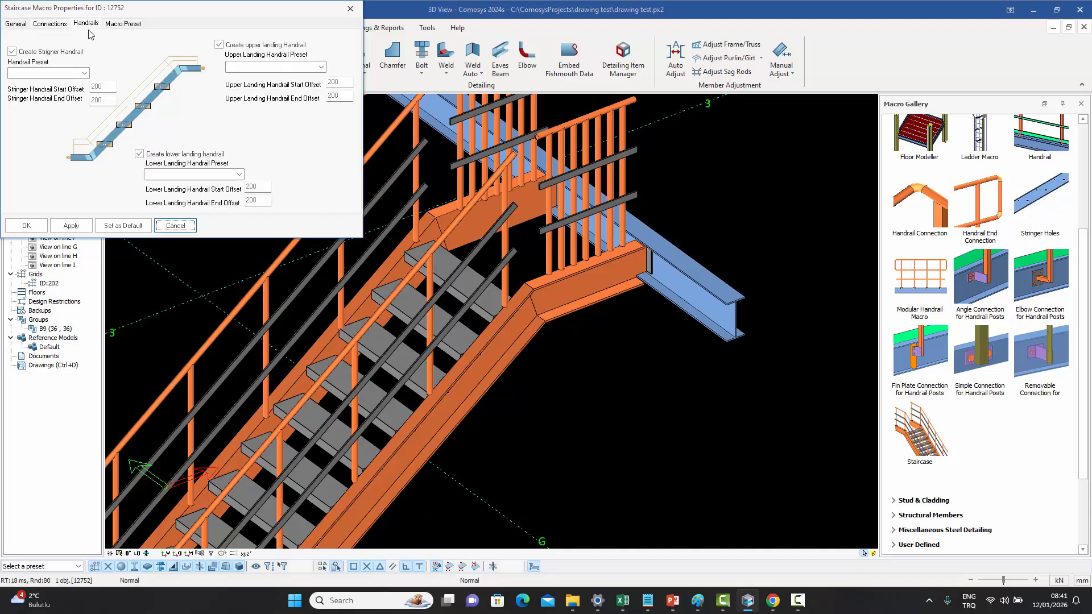
left_click(85, 73)
left_click(85, 77)
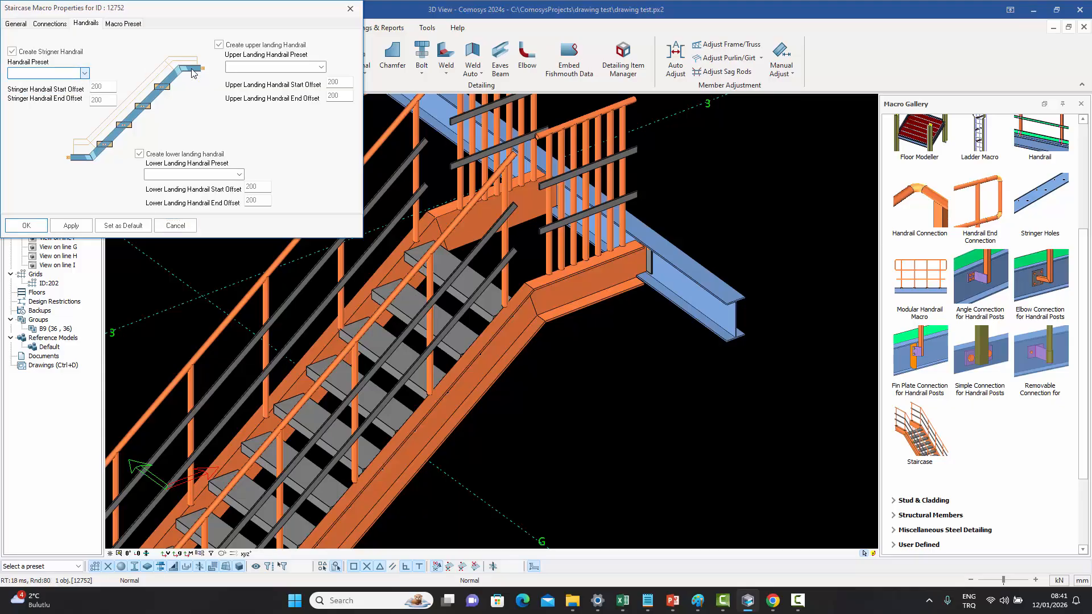
left_click(321, 67)
left_click(321, 67)
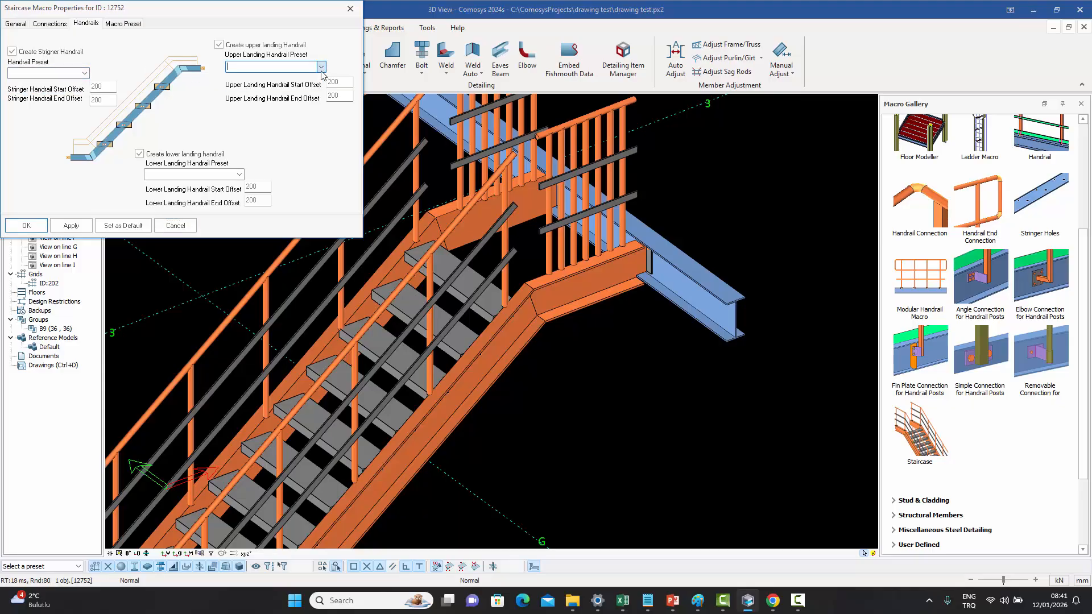
left_click(240, 174)
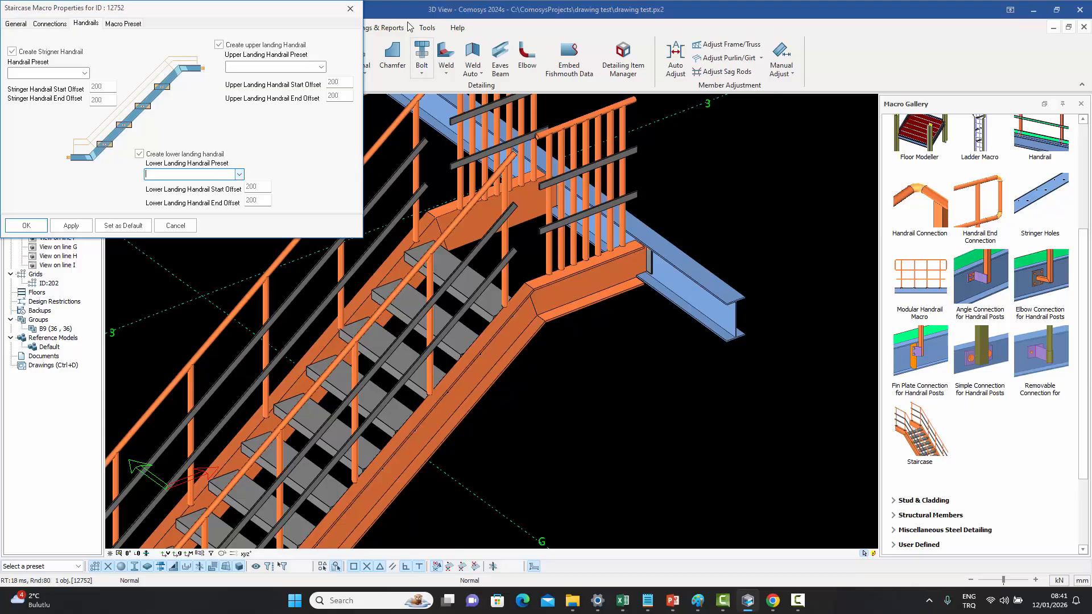
left_click(350, 9)
- Set the stair handrail post alignment offset to 50 in the modular handrail's post profile properties
scroll(589, 316, "down", 5)
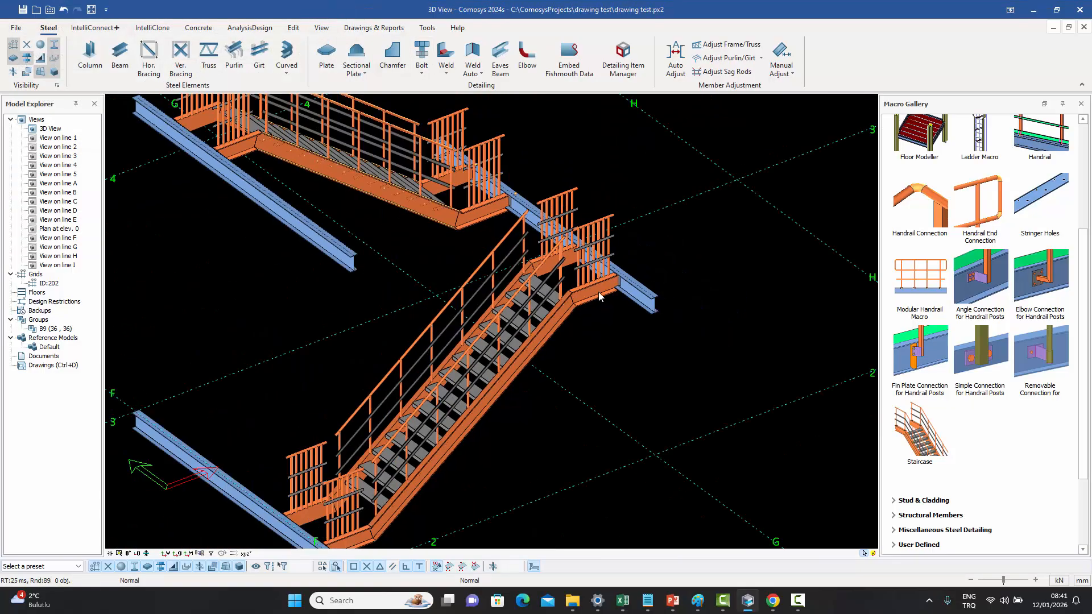
scroll(586, 321, "up", 2)
scroll(539, 343, "up", 5)
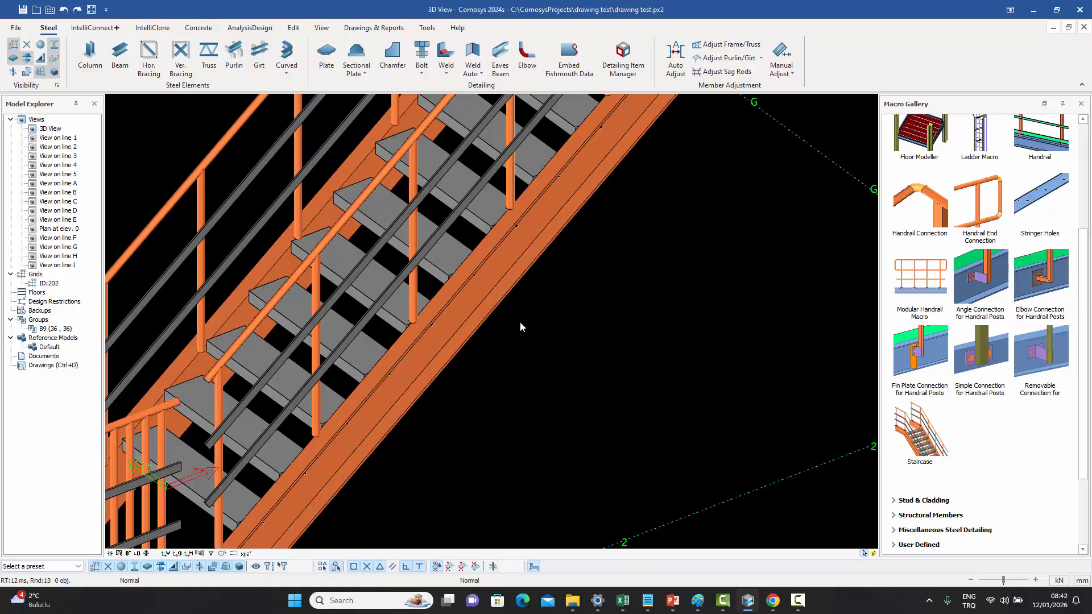
scroll(418, 326, "up", 4)
left_click(417, 305)
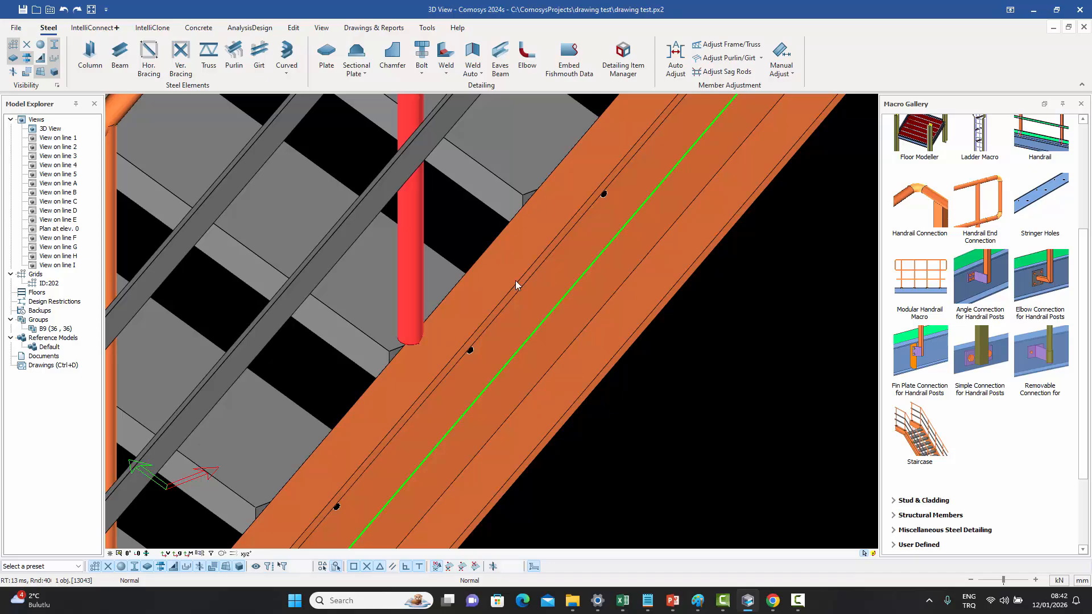
scroll(523, 257, "down", 5)
scroll(523, 256, "up", 2)
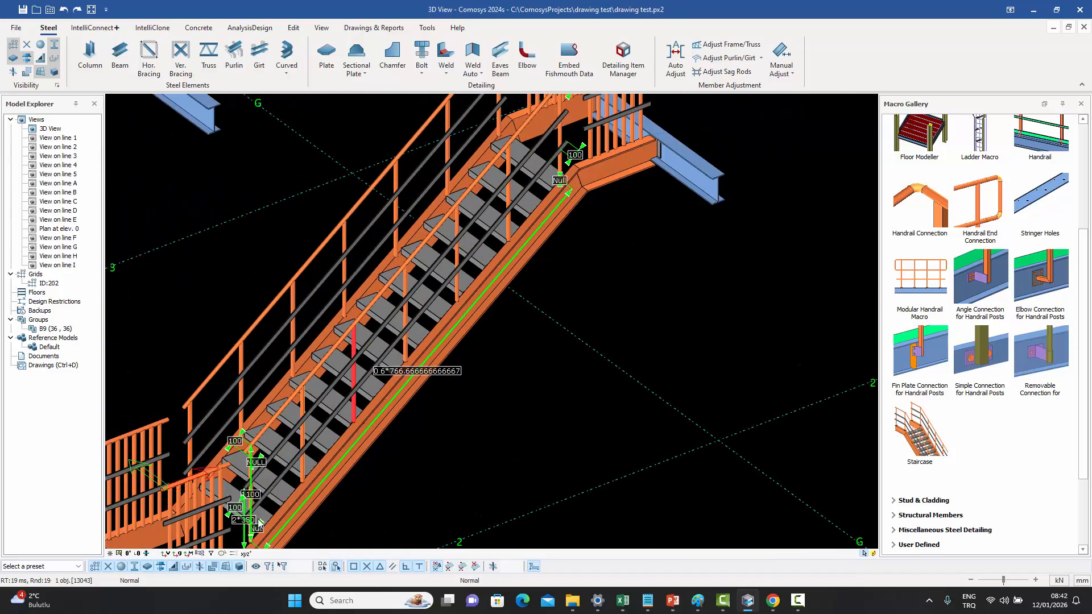
middle_click_drag(511, 328, 515, 311)
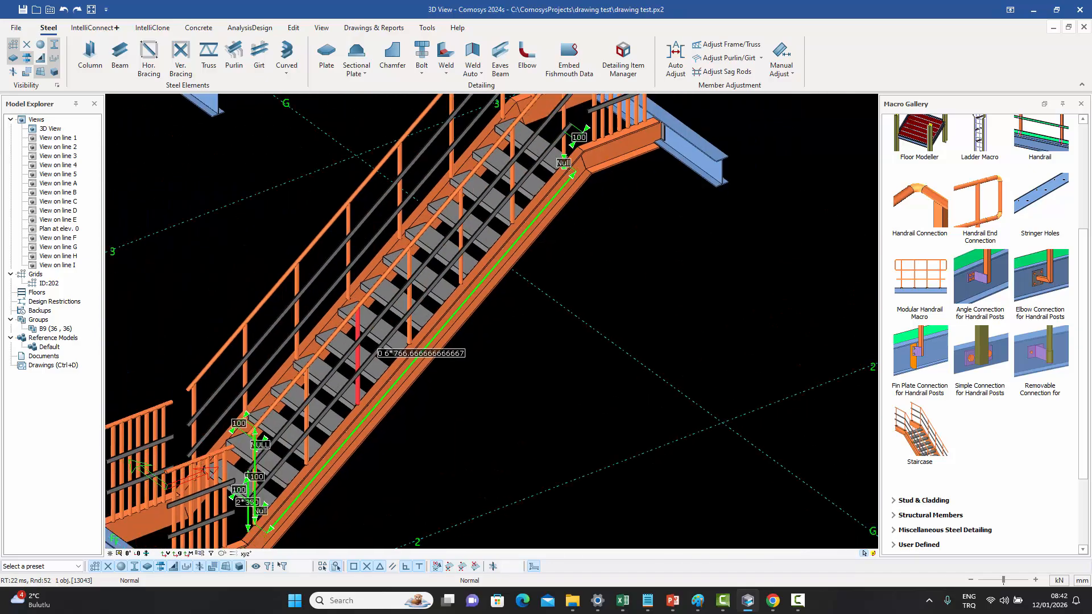
scroll(457, 283, "up", 3)
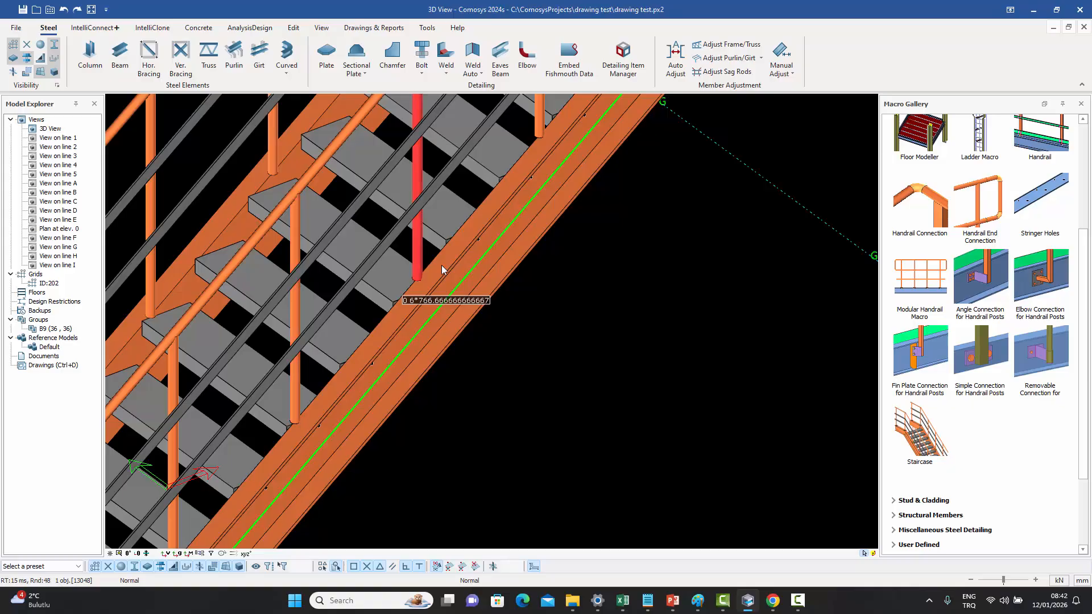
double_click(441, 265)
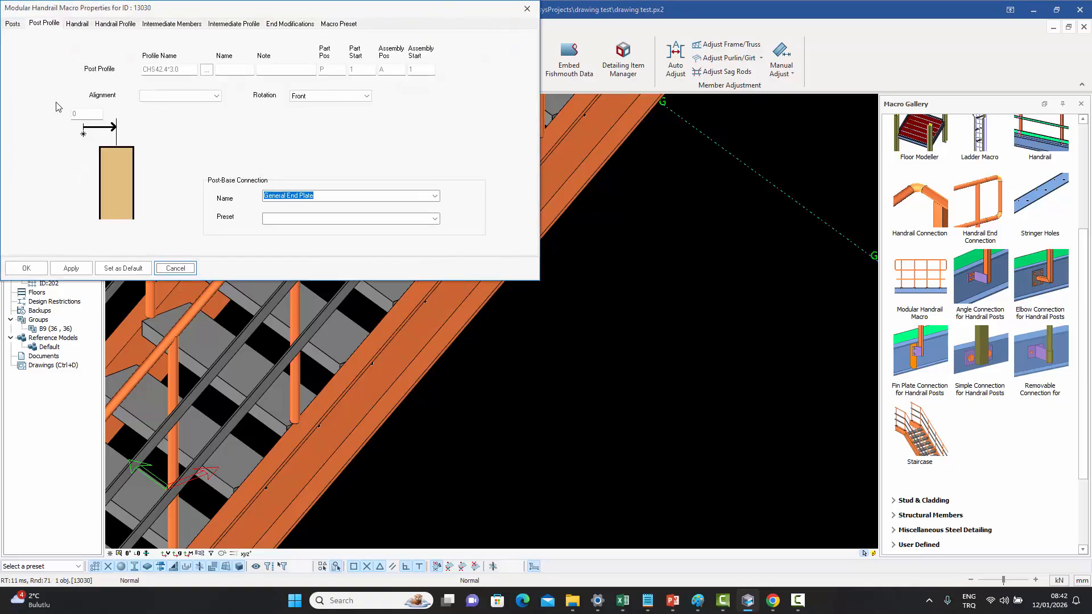
left_click_drag(84, 115, 21, 118)
type("50")
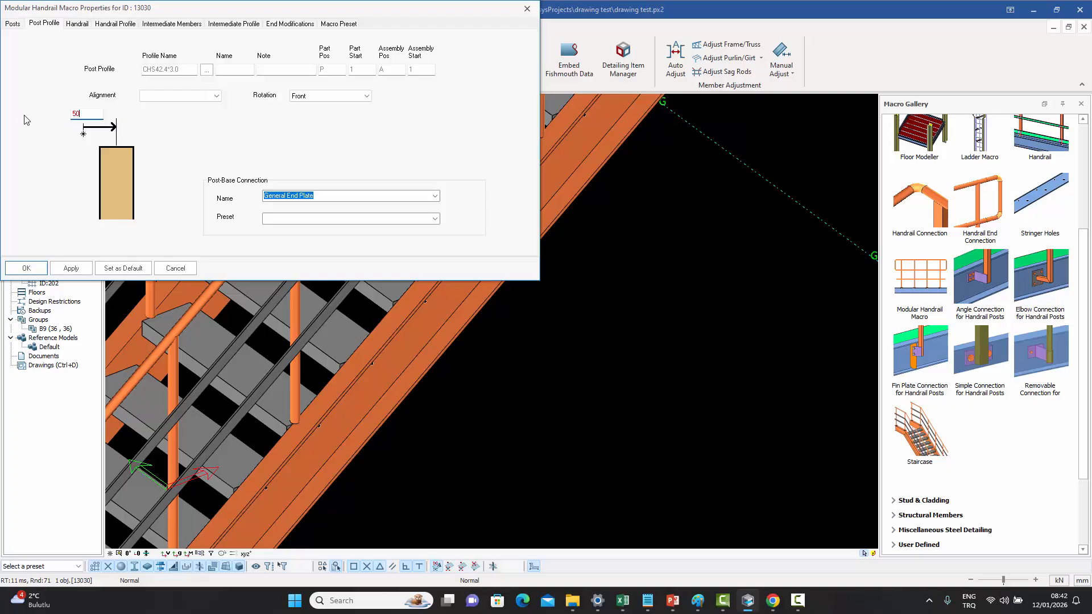
left_click(25, 272)
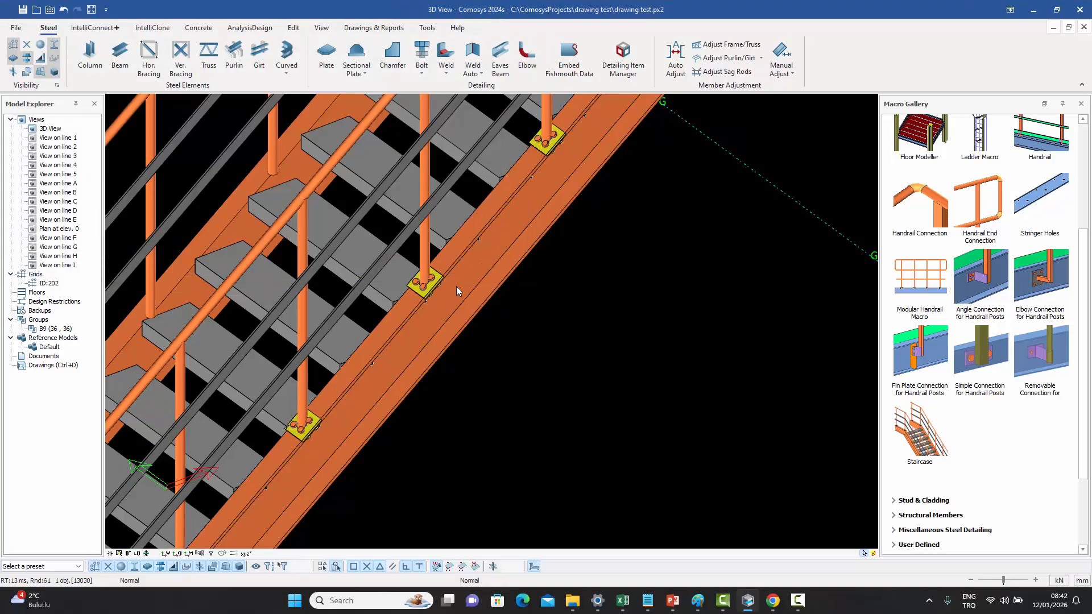
- Open the stringer holes macro settings for the staircase stringer and review them before closing
middle_click_drag(509, 306, 448, 416)
scroll(503, 234, "down", 5)
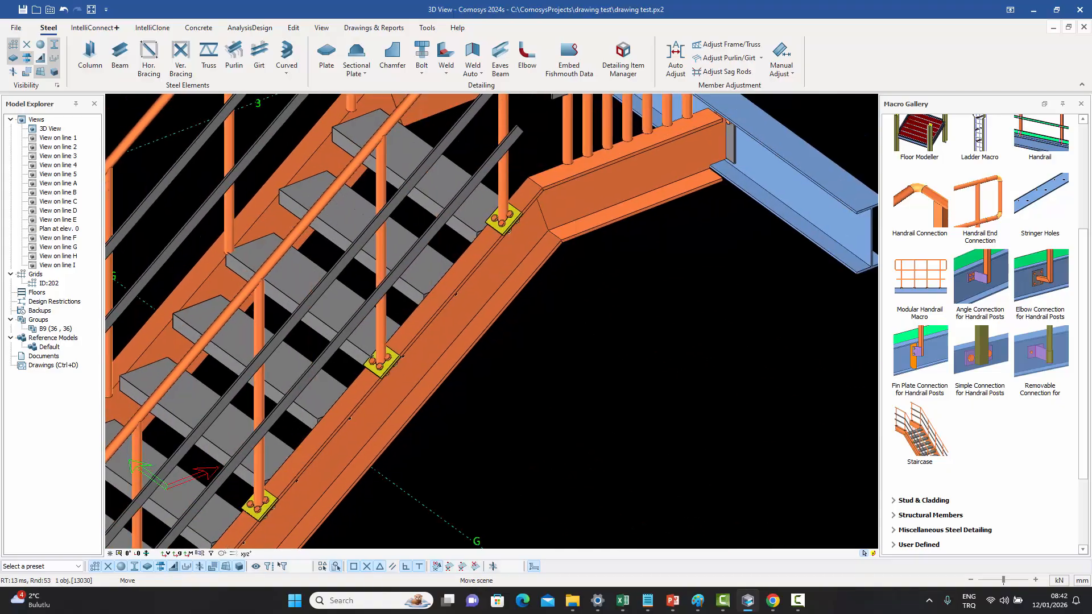
scroll(549, 238, "down", 3)
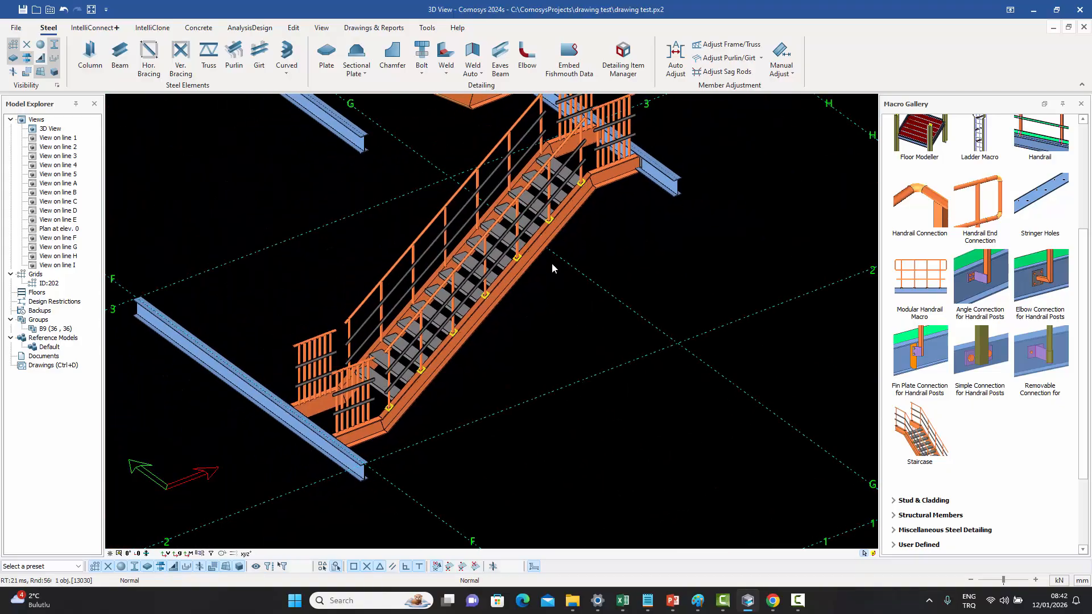
scroll(448, 367, "up", 6)
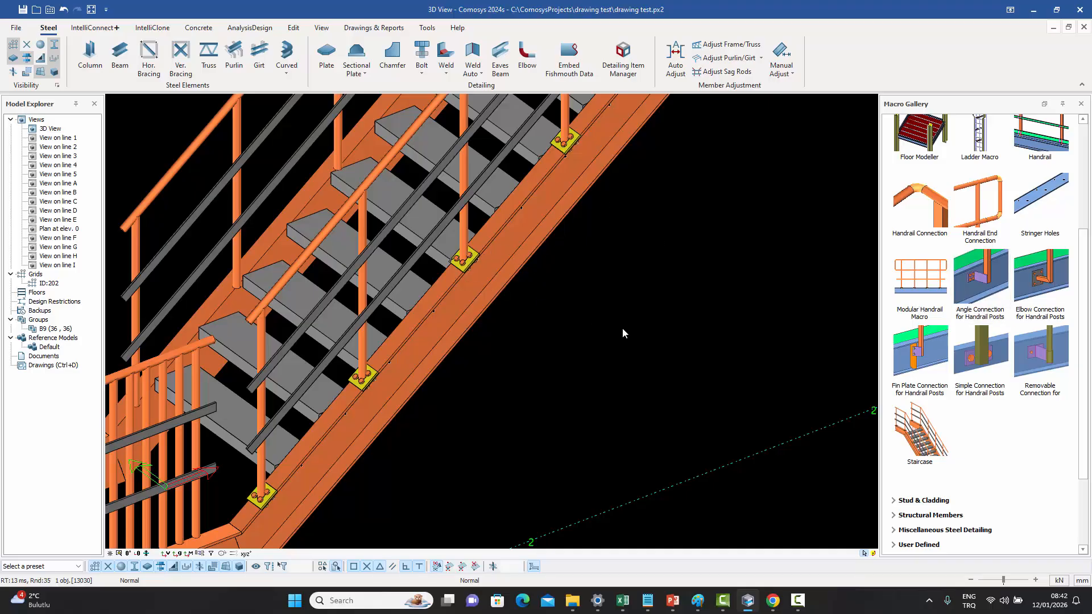
scroll(624, 335, "down", 3)
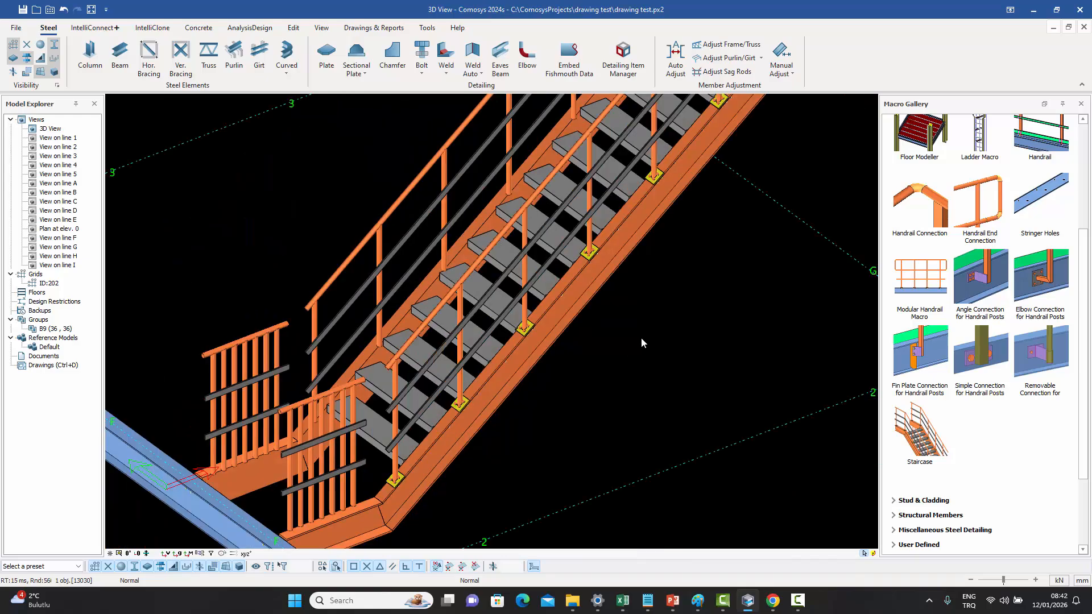
middle_click_drag(641, 337, 605, 380)
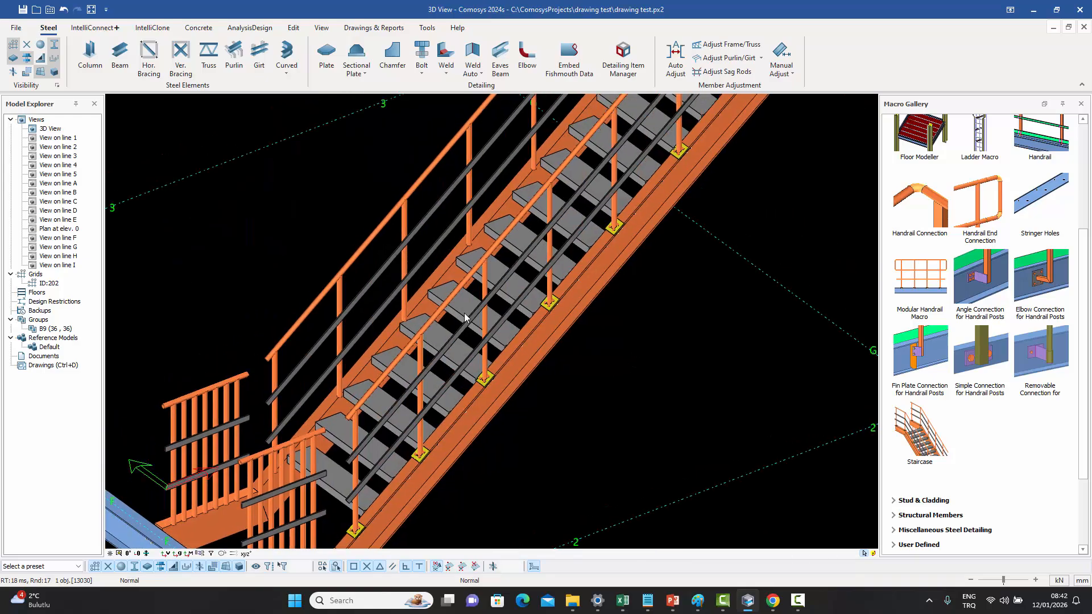
double_click(519, 329)
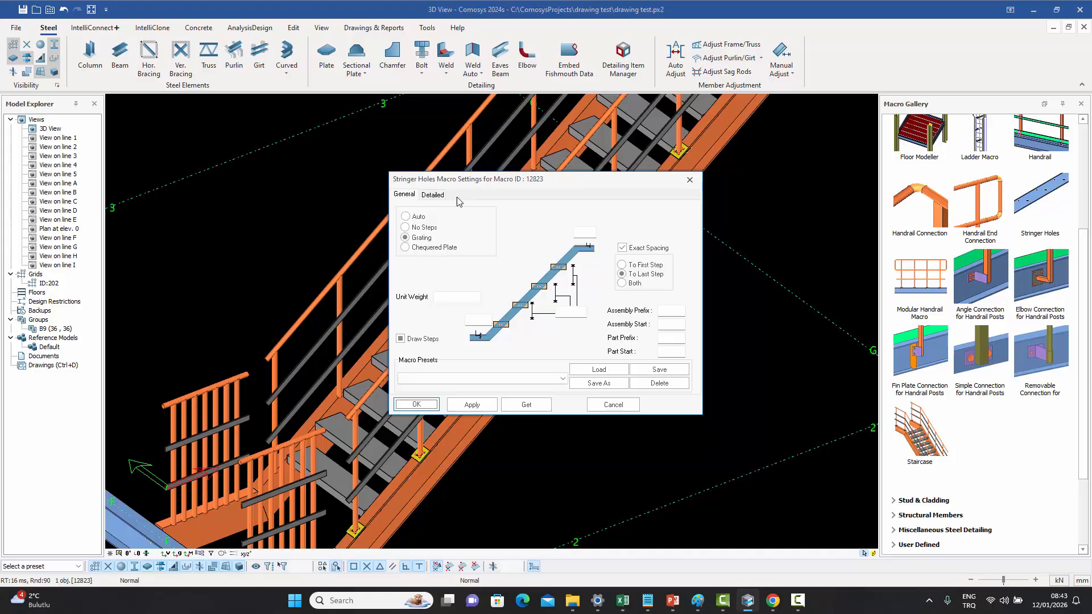
left_click(689, 179)
scroll(633, 283, "down", 5)
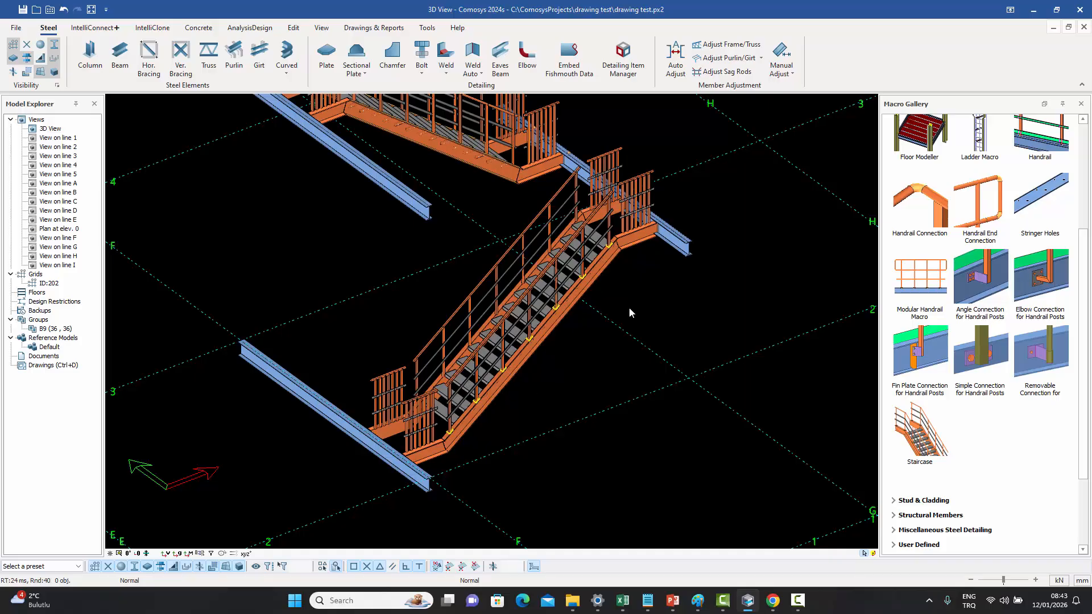
scroll(588, 373, "down", 5)
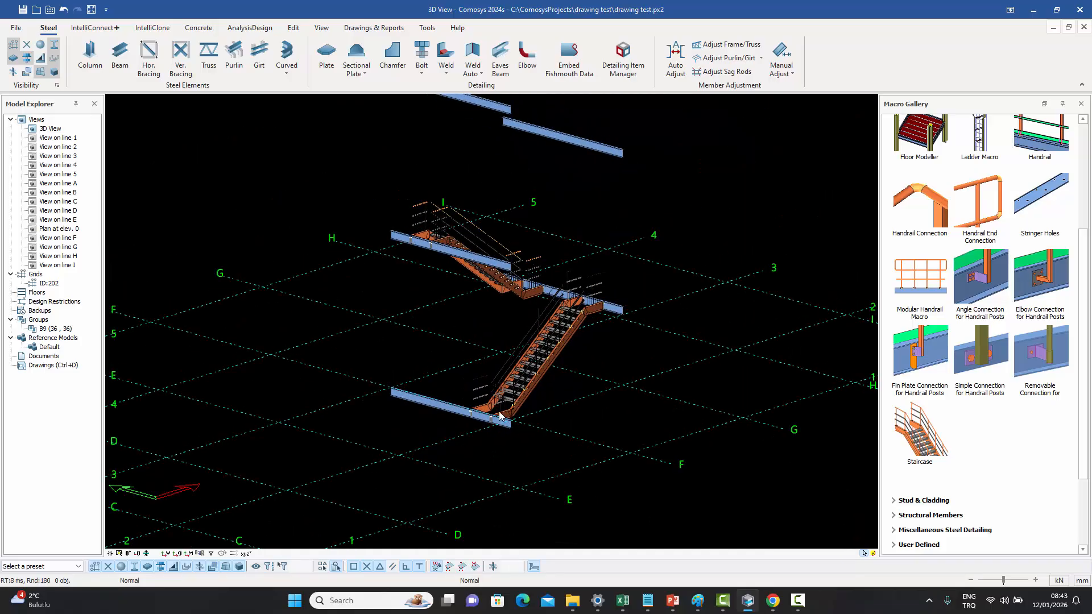
middle_click_drag(653, 261, 657, 351)
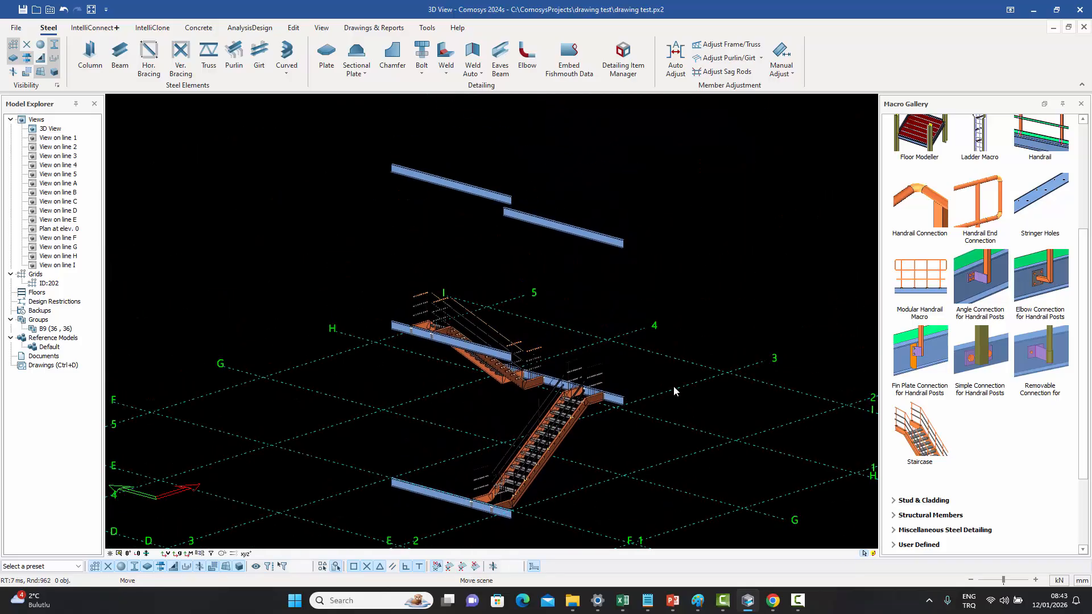
middle_click_drag(593, 288, 594, 326, "shift")
scroll(593, 329, "up", 5)
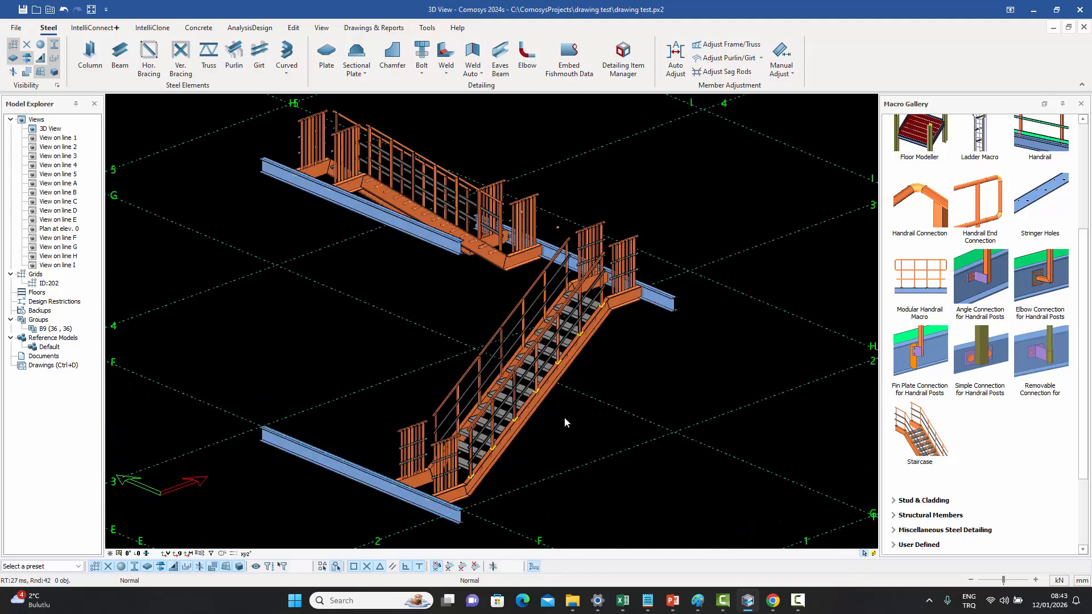
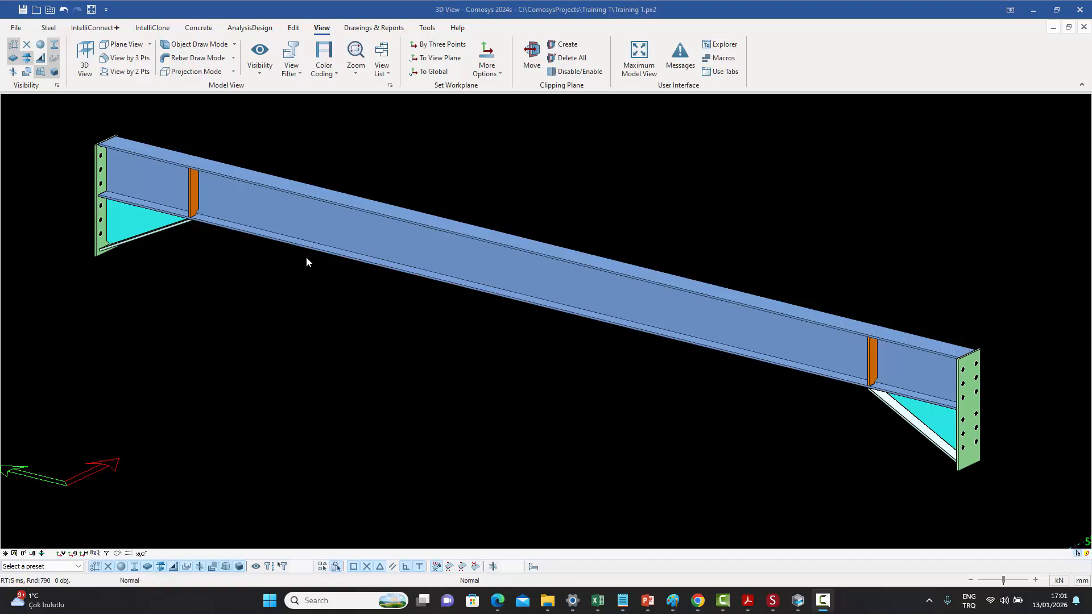
- Highlight the beam's assembly and inspect which stiffeners and end plates belong to it
left_click(396, 241)
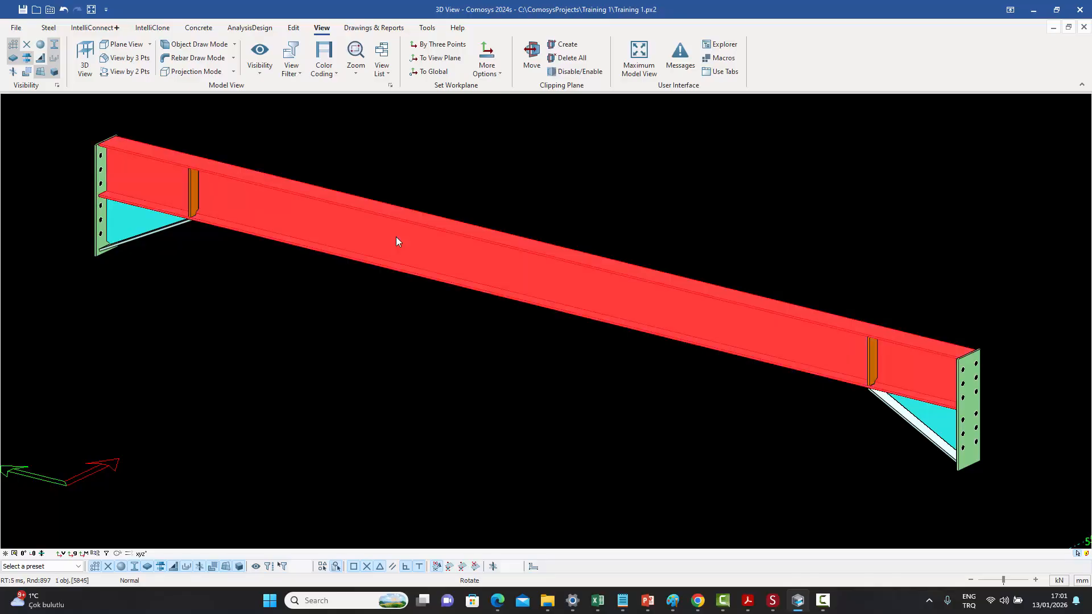
right_click(397, 237)
left_click(425, 349)
left_click(130, 224)
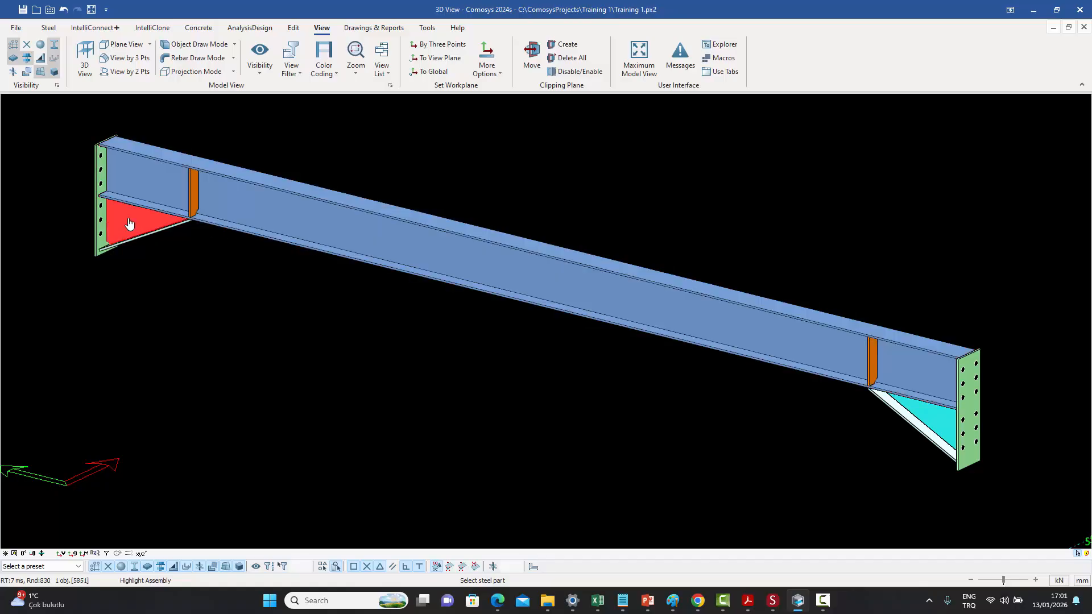
left_click(98, 237)
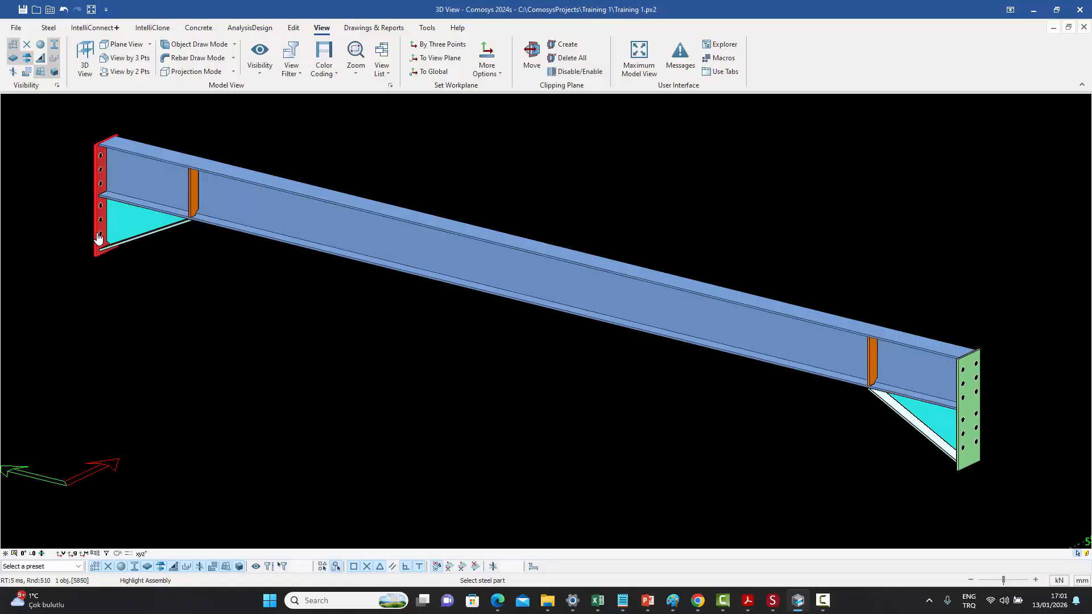
left_click(967, 414)
right_click(855, 234)
left_click(858, 230)
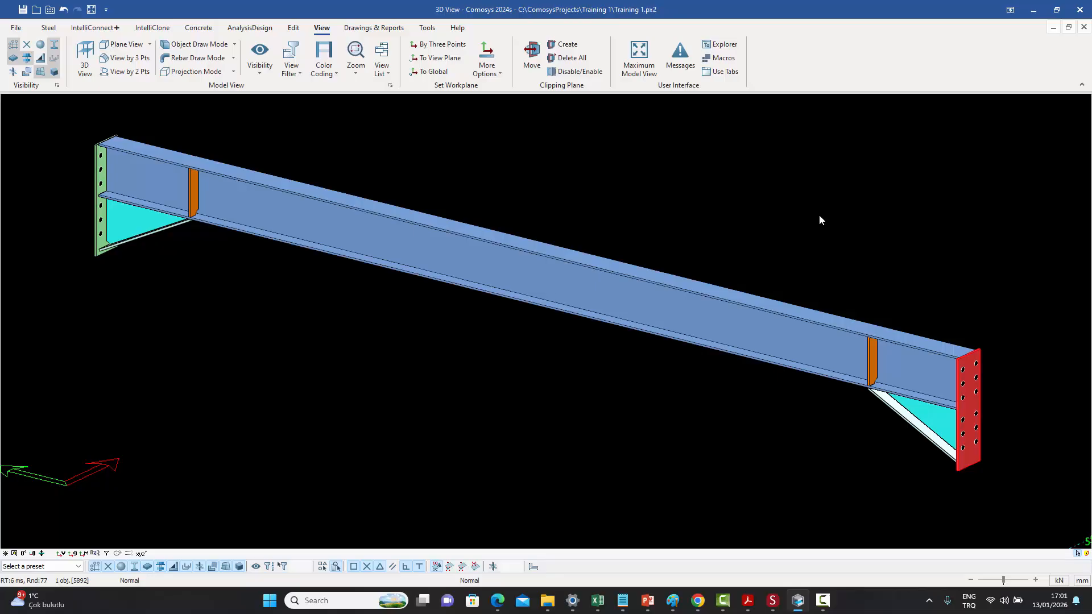
key("Escape")
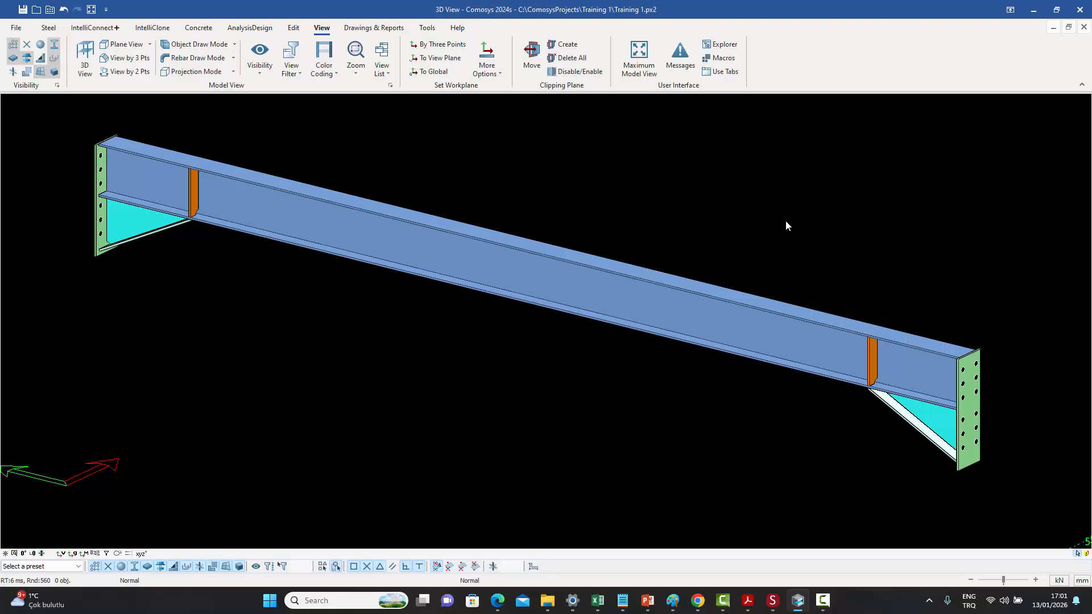
- Box-select all parts of the beam with its end plates, brackets and stiffeners and make them one assembly
middle_click_drag(763, 216, 767, 221)
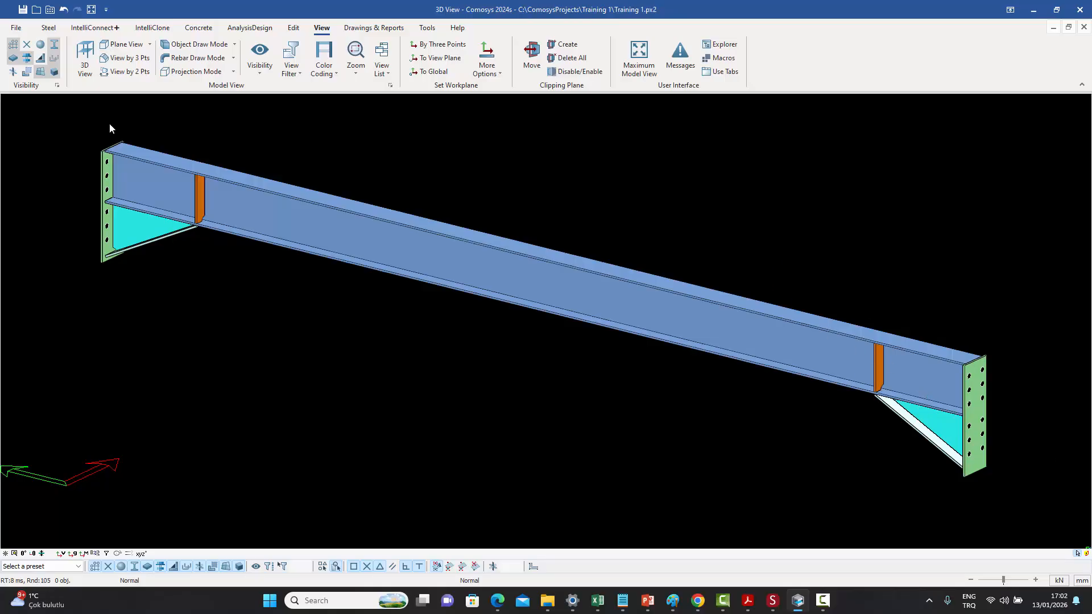
left_click_drag(73, 112, 1027, 505)
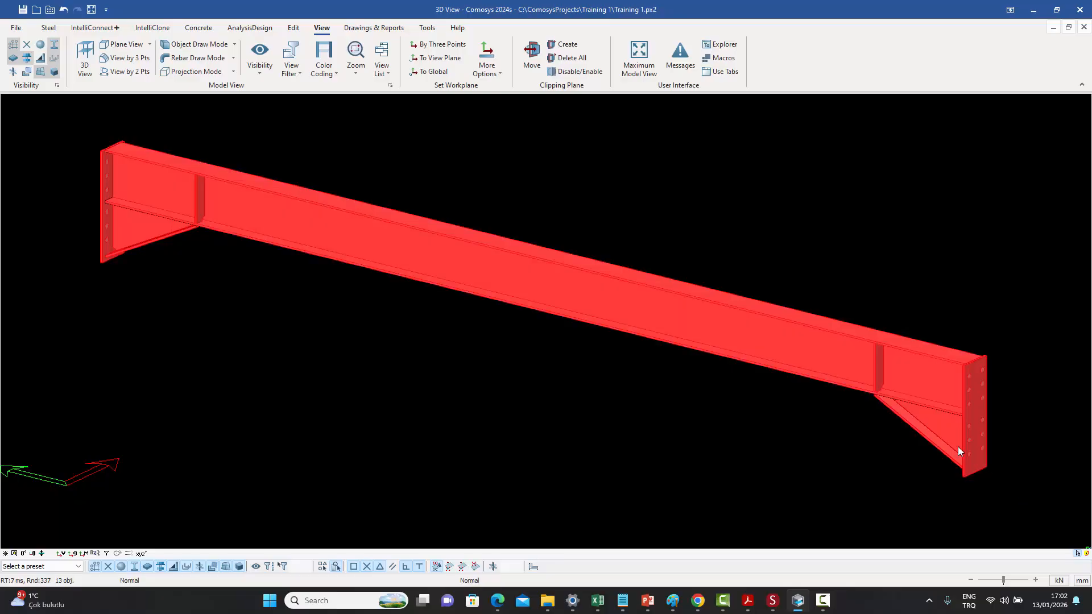
right_click(576, 171)
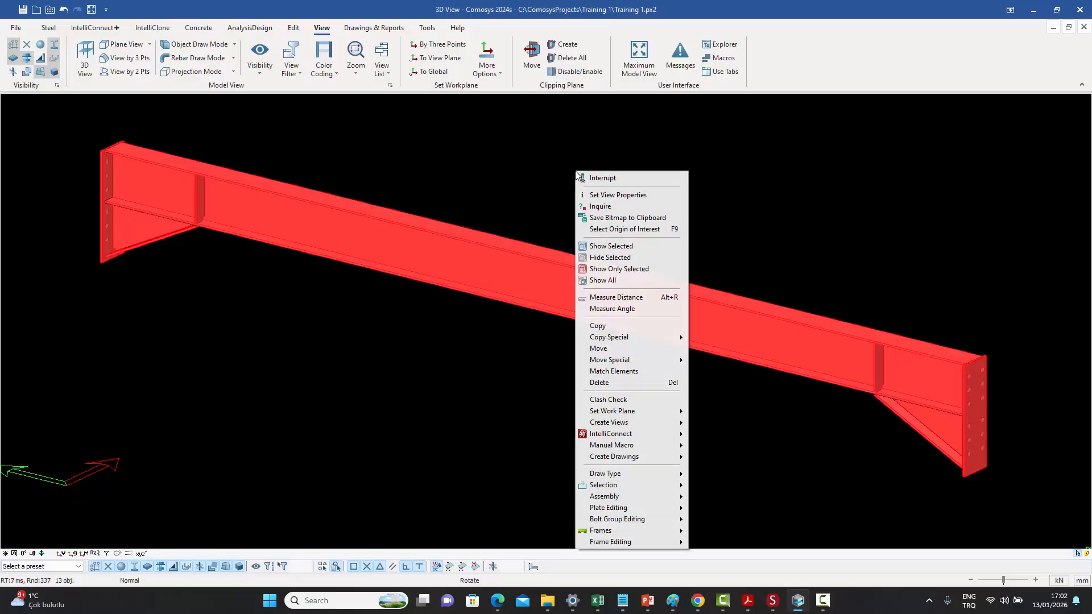
mouse_move(626, 496)
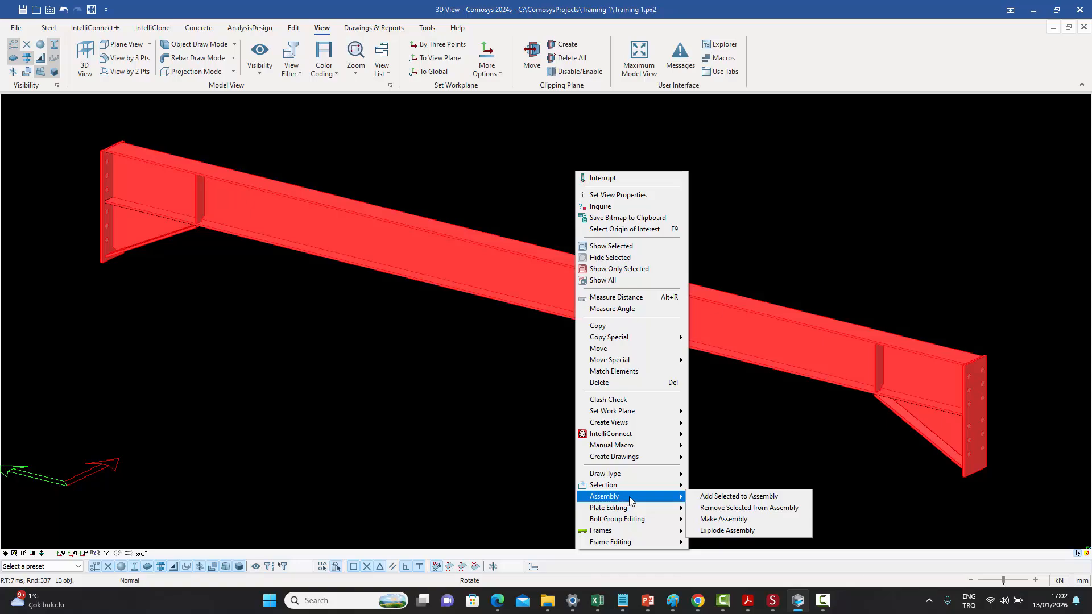
left_click(719, 519)
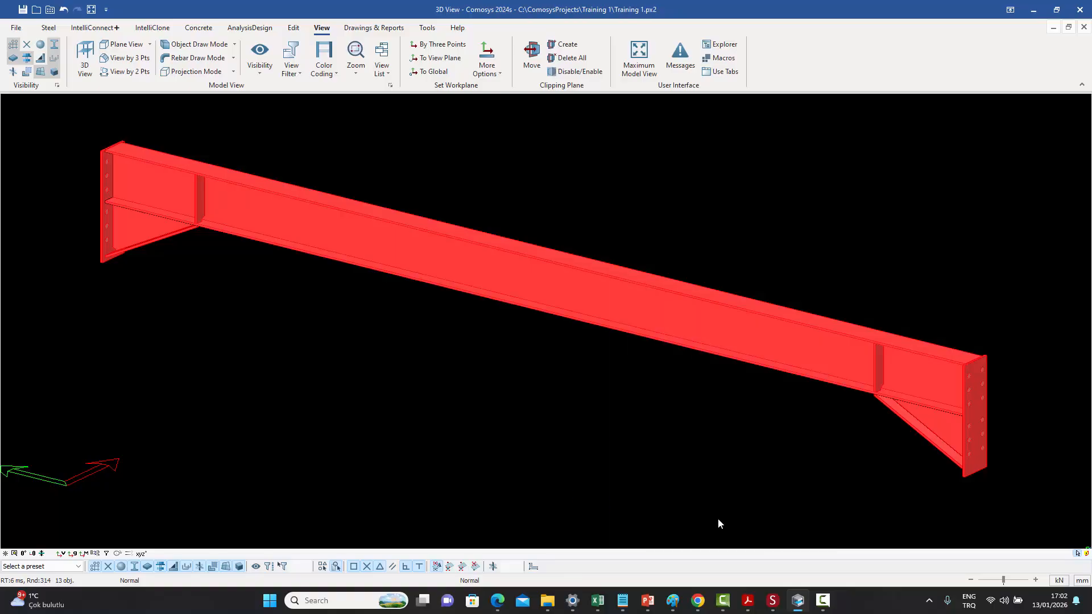
left_click(649, 379)
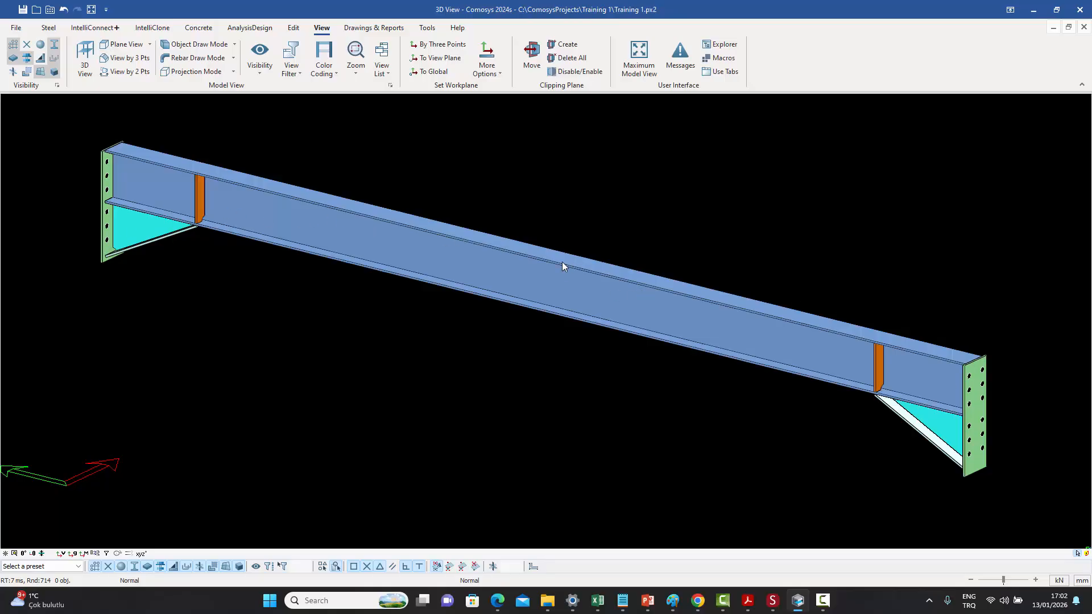
- Highlight the beam's assembly to check which parts it now contains
left_click(447, 265)
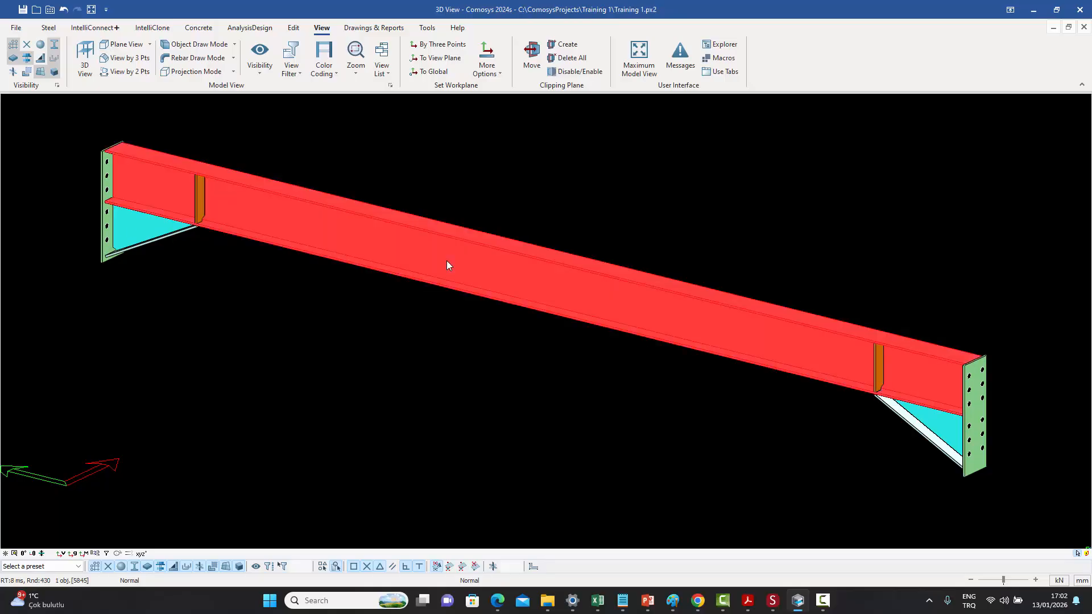
right_click(447, 264)
left_click(491, 352)
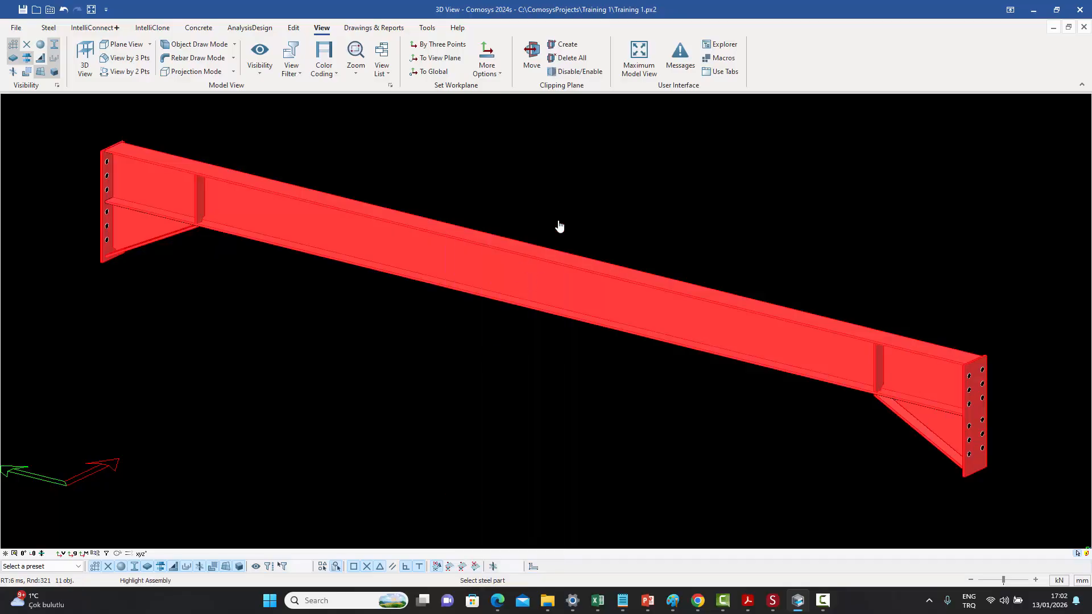
right_click(555, 210)
left_click(575, 216)
left_click(797, 187)
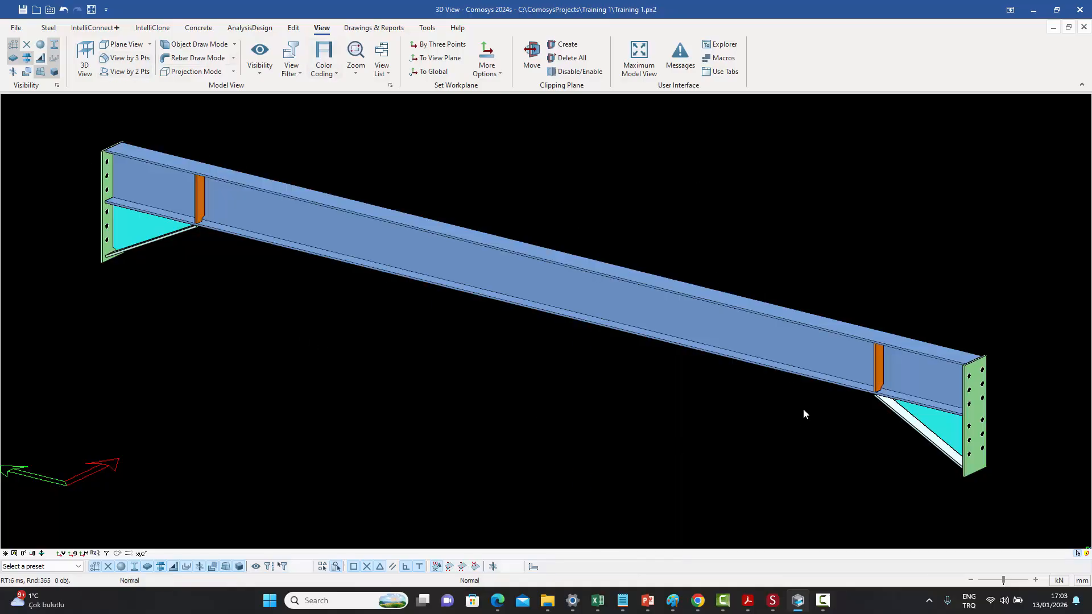
- Remove both web stiffeners from the beam's assembly
left_click(879, 376)
left_click(200, 199)
right_click(606, 200)
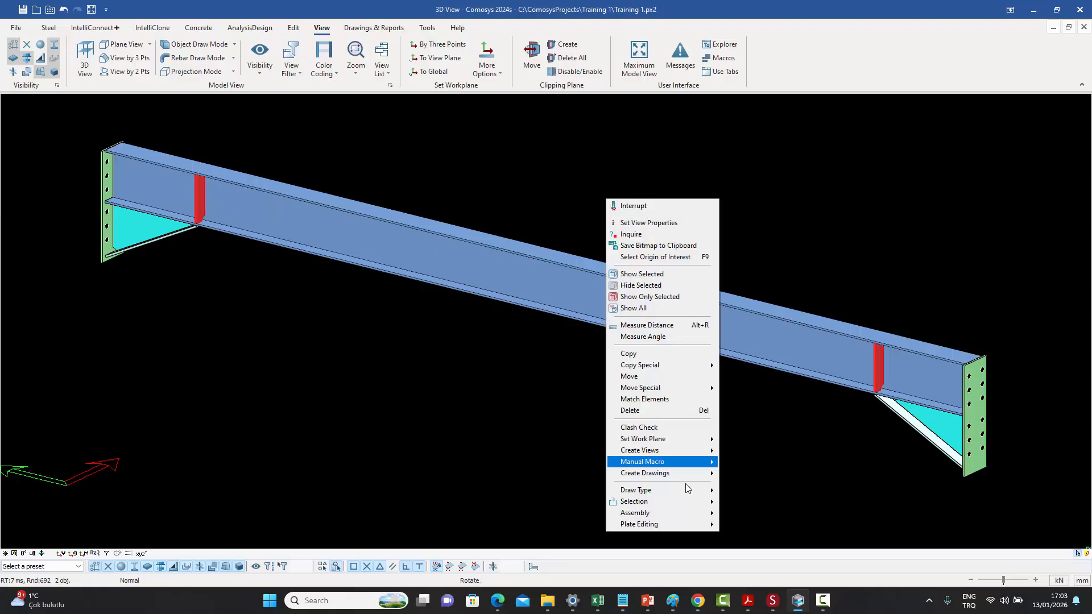
mouse_move(684, 520)
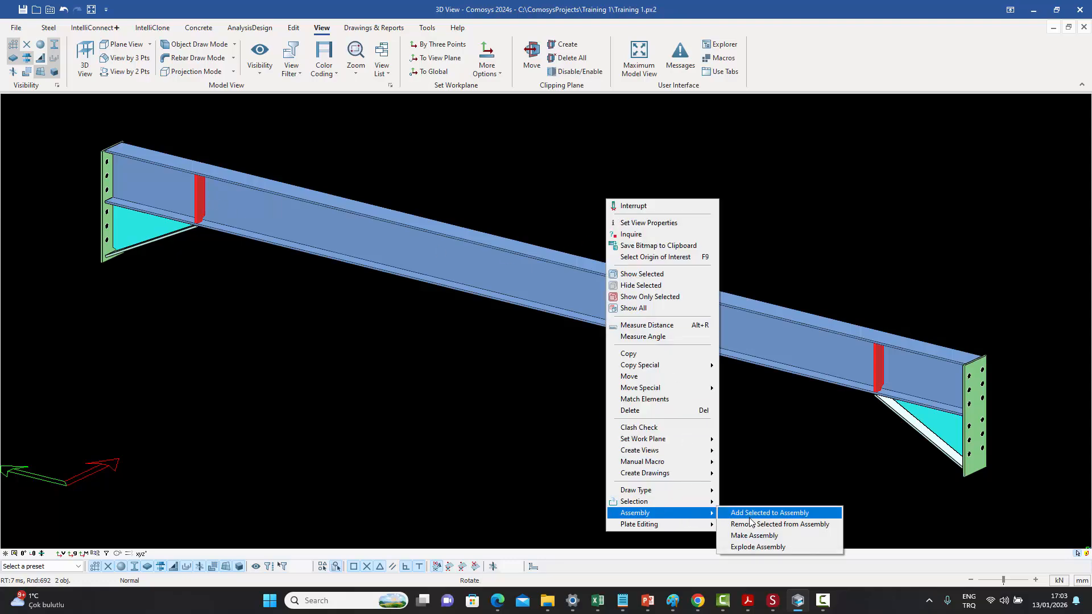
left_click(788, 529)
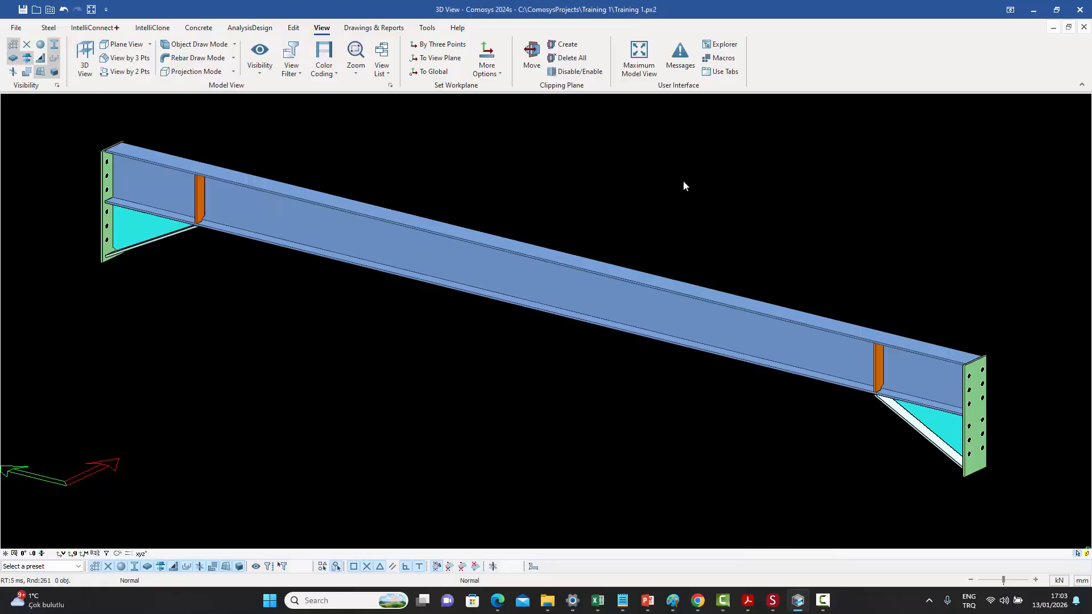
- Highlight the beam's assembly again to check its remaining parts
left_click(578, 288)
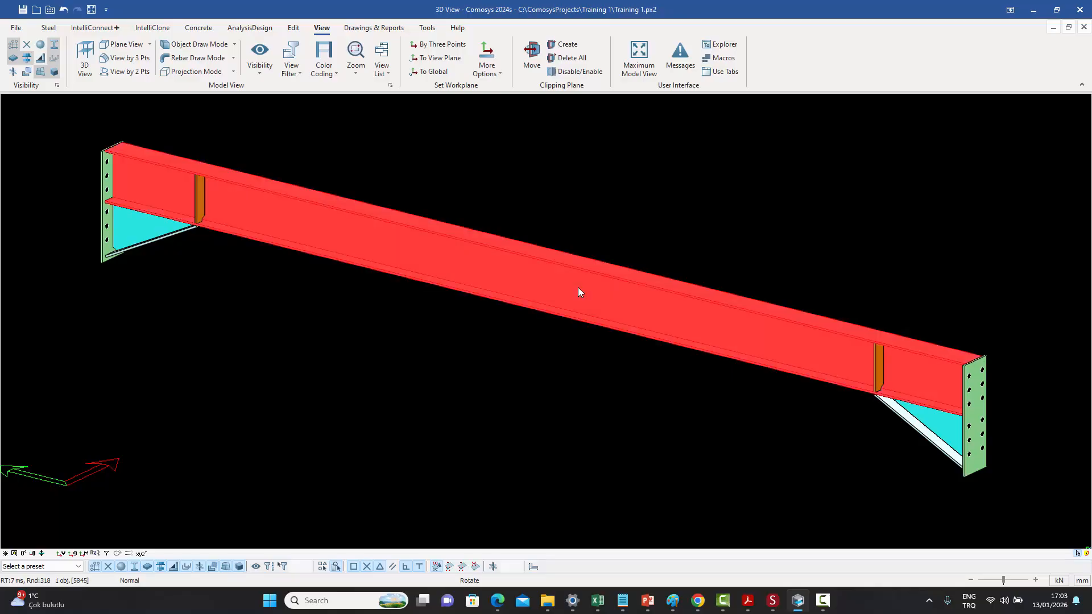
right_click(578, 288)
left_click(624, 353)
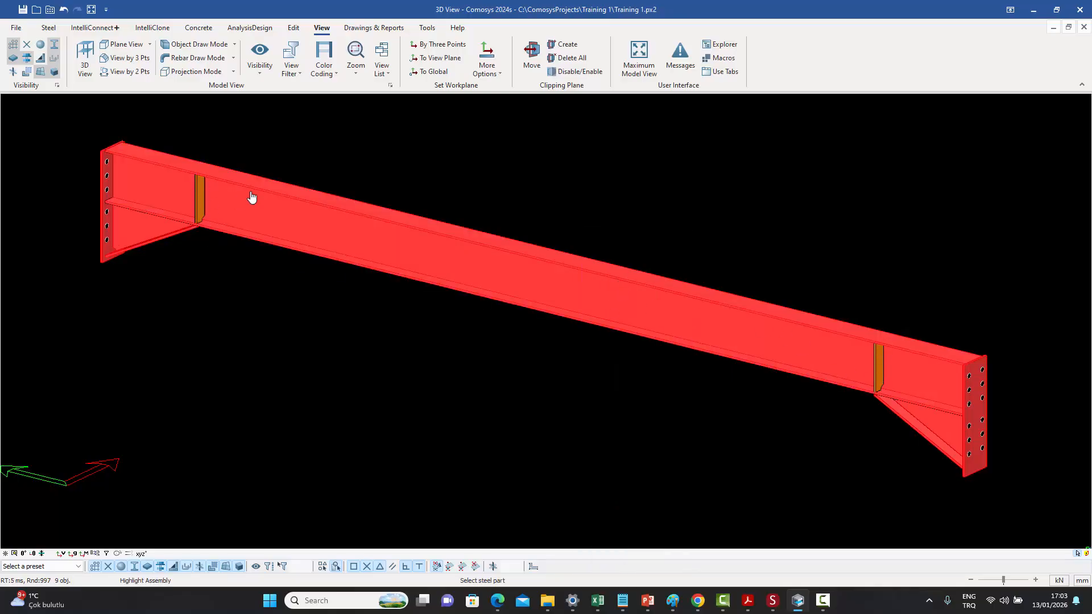
right_click(520, 179)
left_click(528, 179)
- Remove the left end plate and its bracket plates from the beam's assembly
left_click(106, 241)
scroll(111, 252, "down", 8)
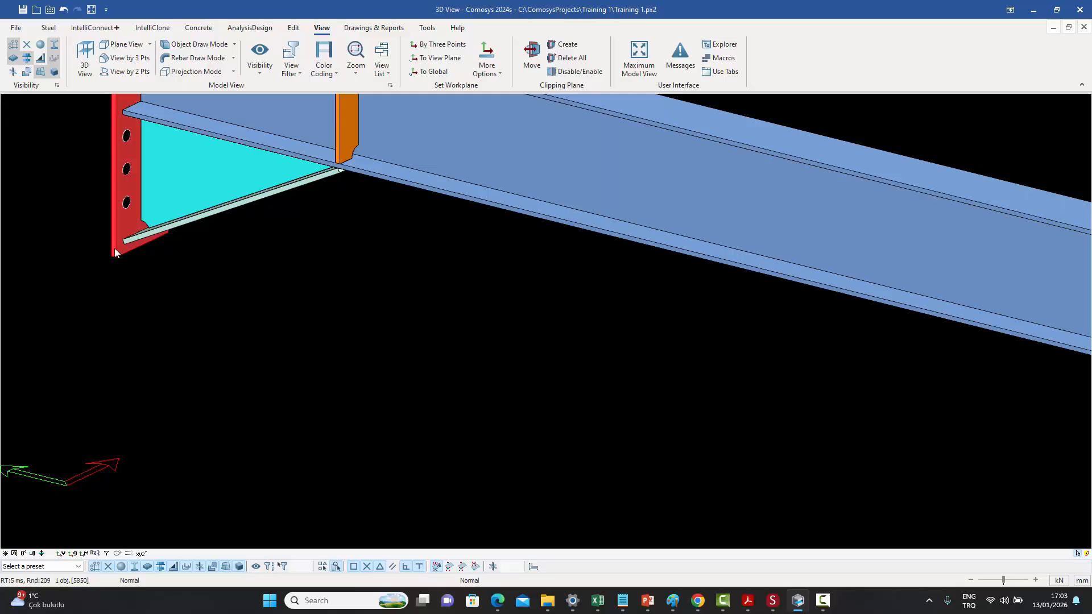
scroll(158, 257, "up", 2)
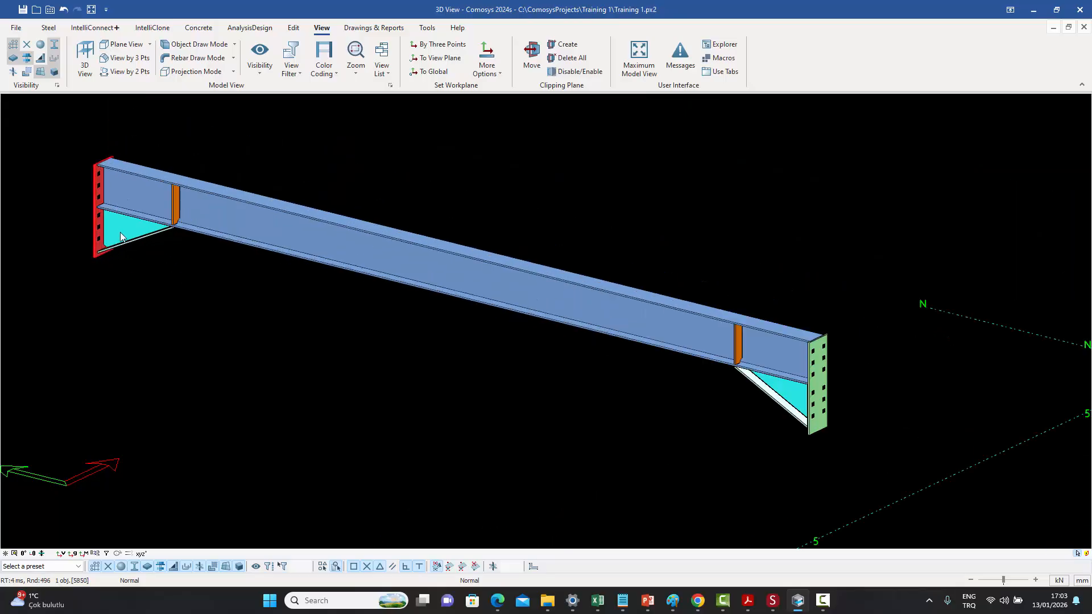
scroll(117, 227, "up", 2)
left_click(132, 249)
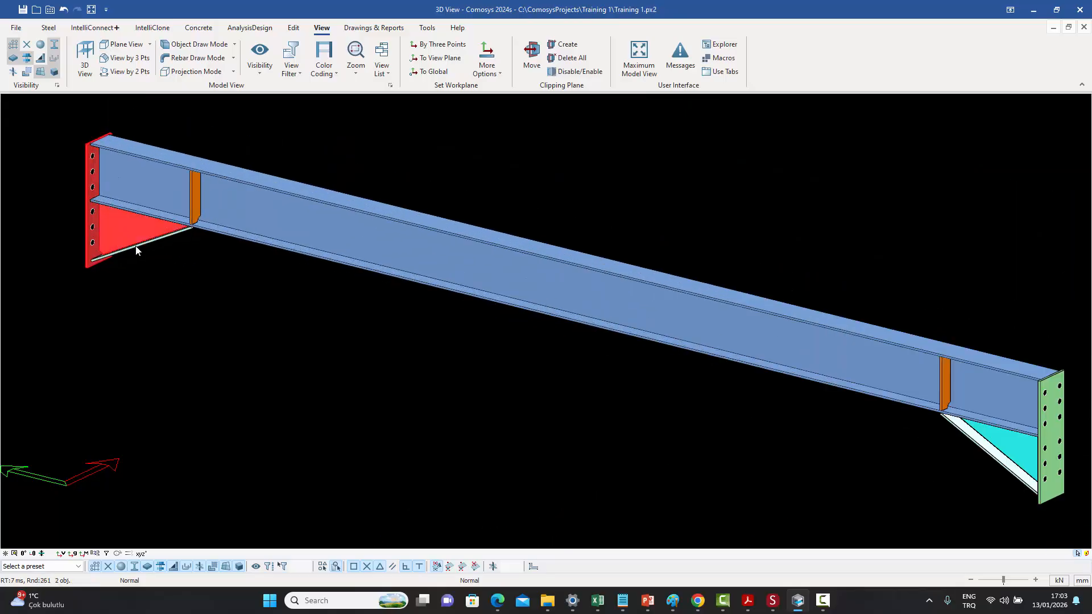
left_click(136, 250)
scroll(143, 246, "down", 1)
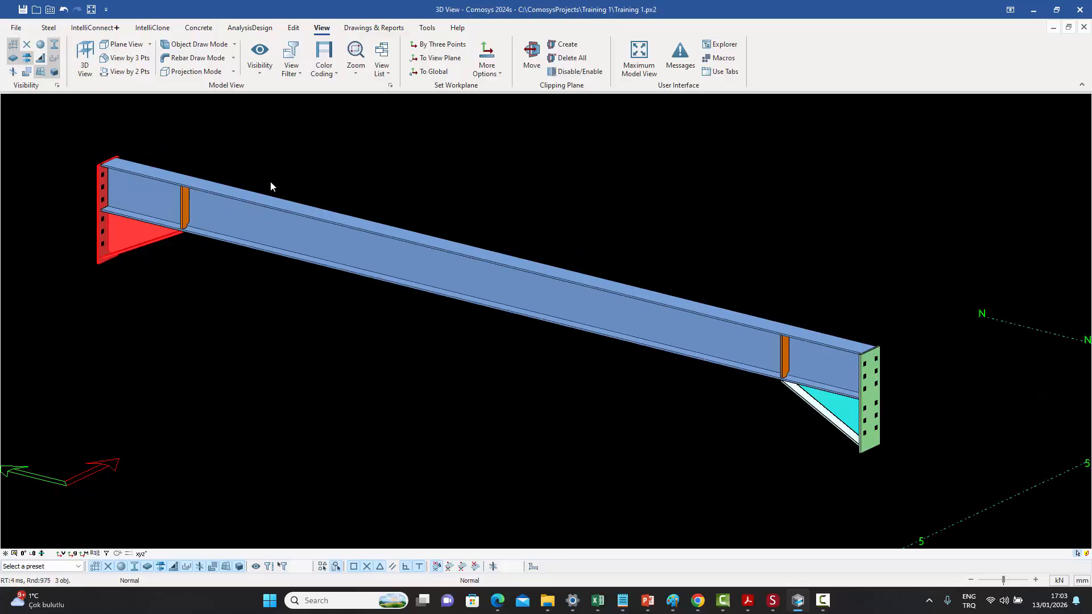
right_click(299, 157)
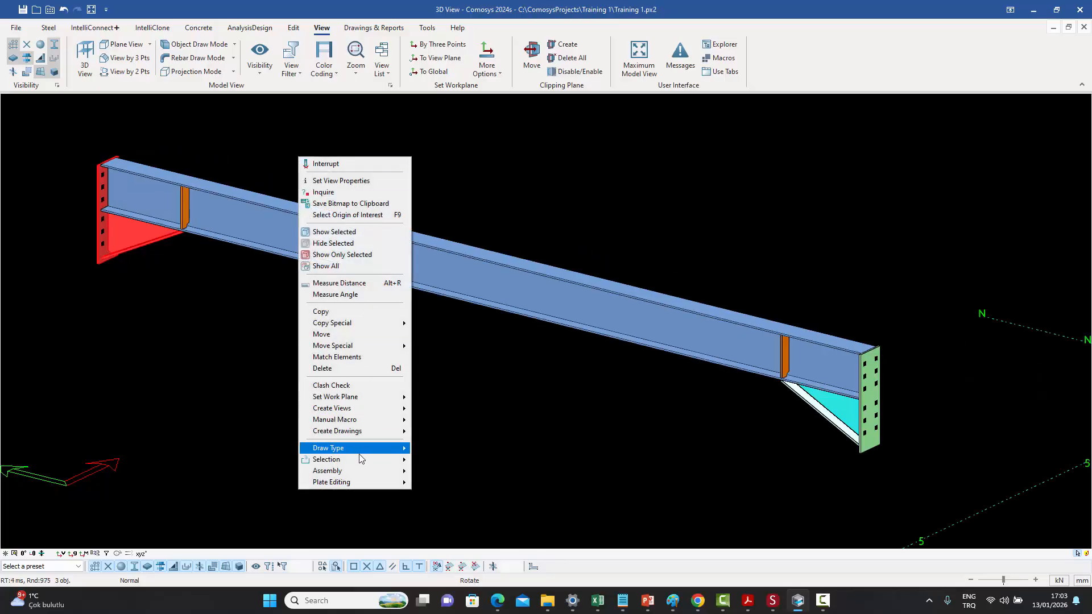
mouse_move(357, 475)
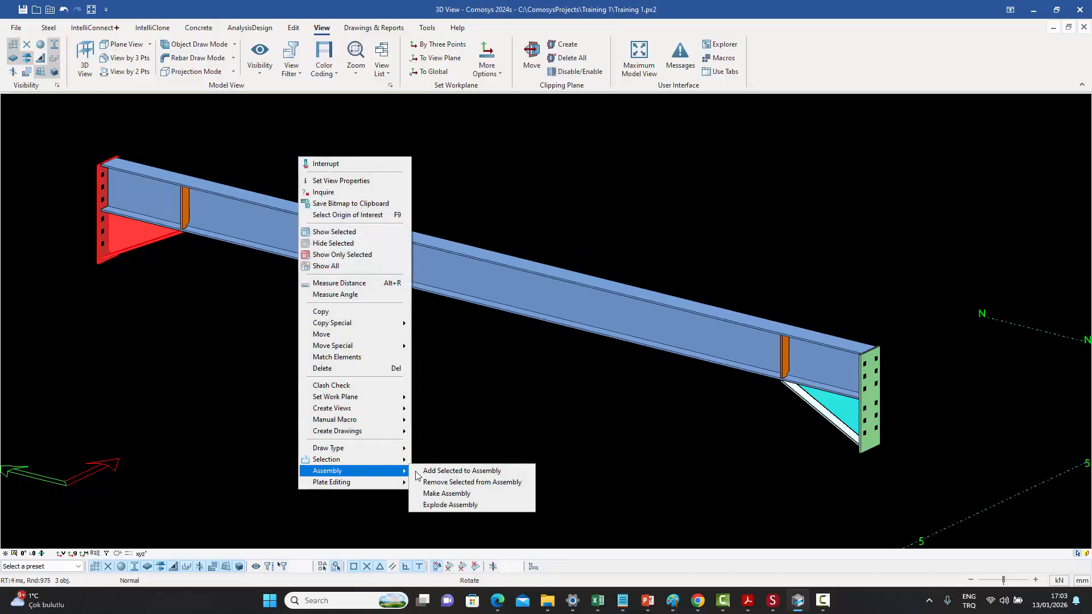
left_click(448, 482)
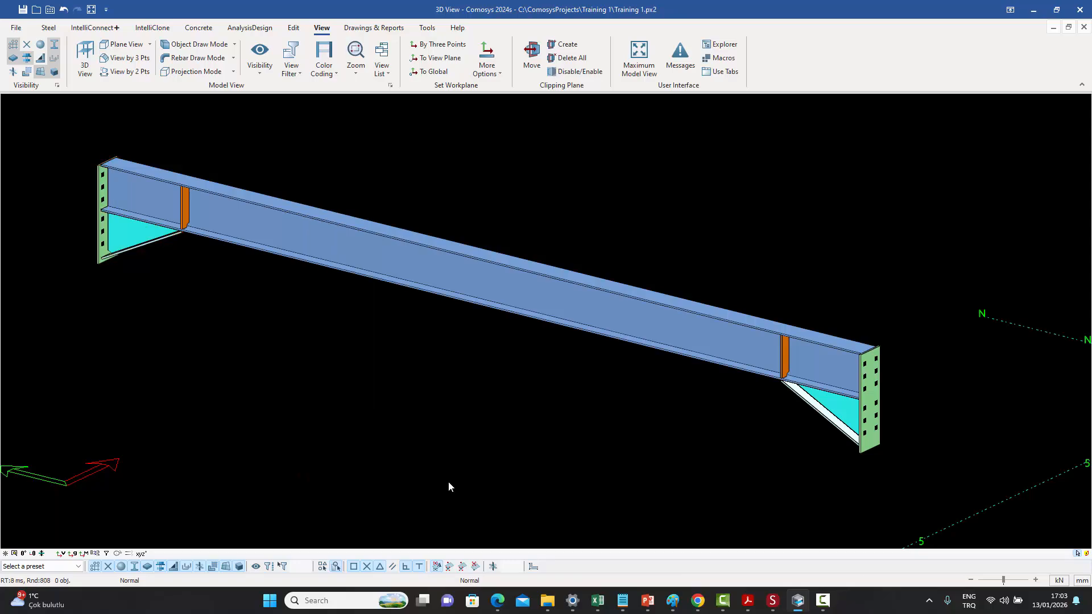
- Highlight the beam's assembly and zoom around to review its remaining parts
left_click(394, 246)
right_click(394, 245)
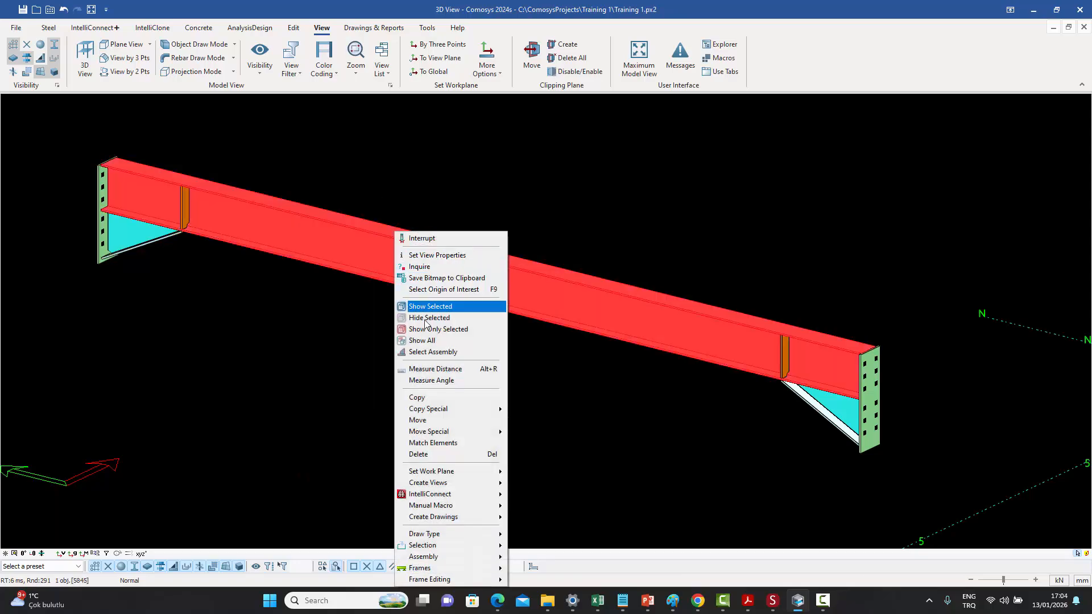
left_click(433, 352)
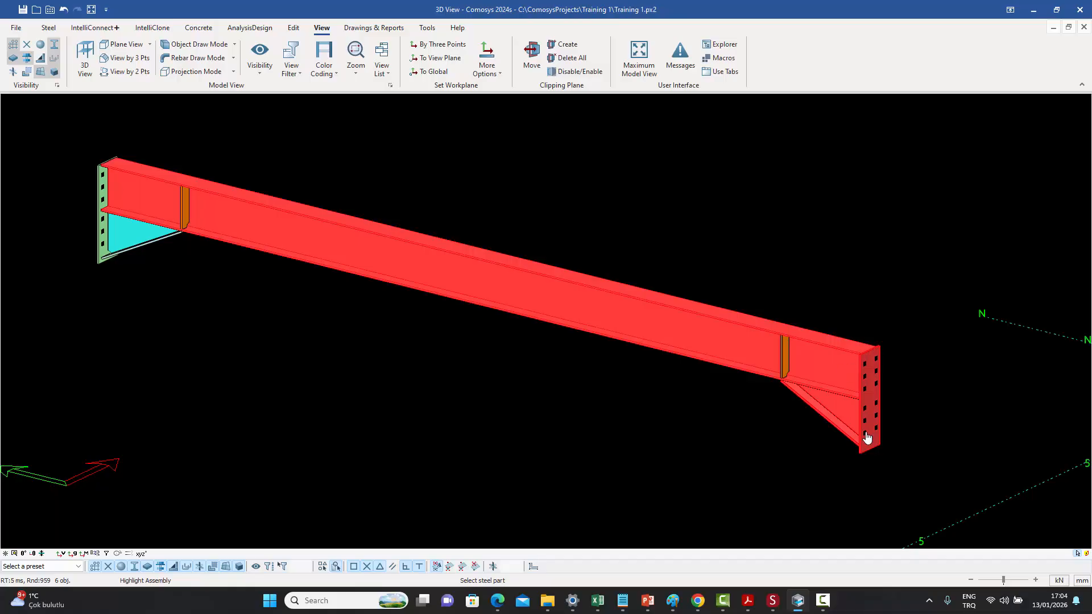
scroll(836, 351, "up", 1)
right_click(813, 255)
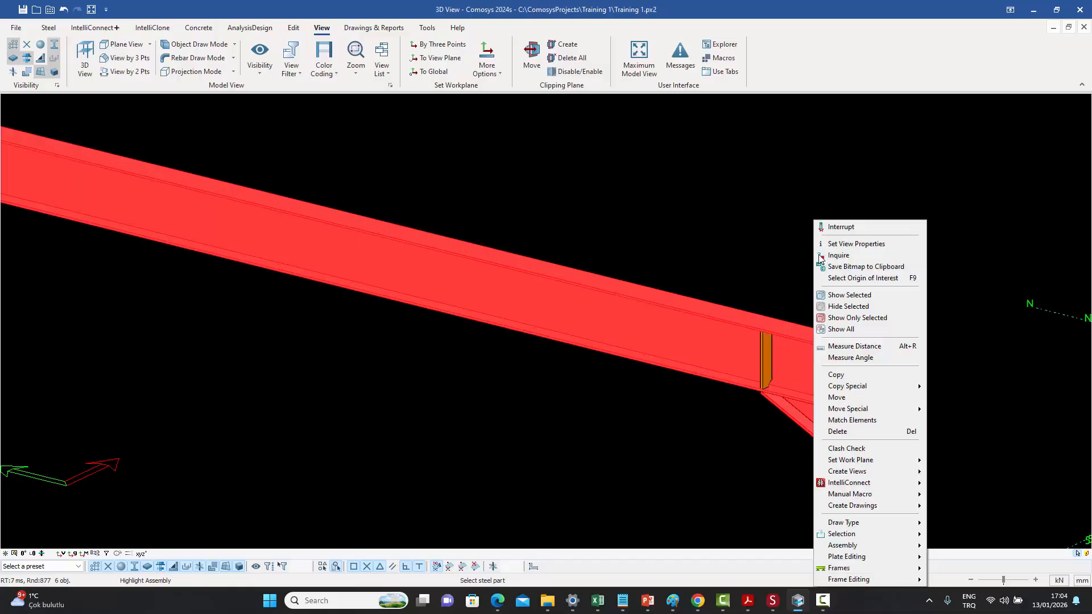
left_click(831, 229)
middle_click_drag(732, 237, 819, 254)
scroll(772, 235, "down", 1)
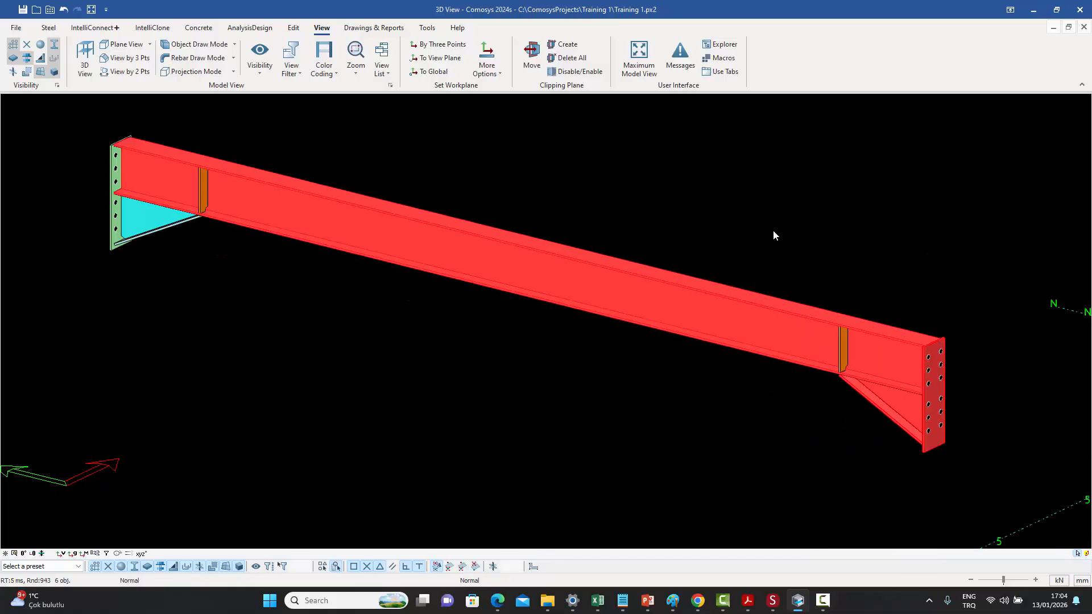
left_click(757, 227)
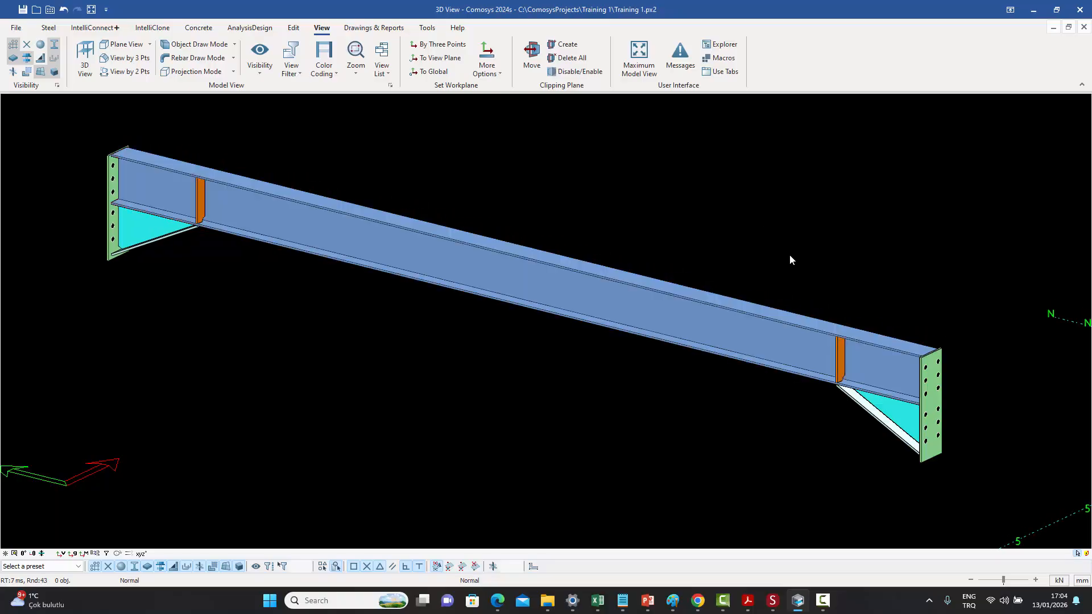
- Add both web stiffeners and the left end plate with its bracket plates back to the beam's assembly
left_click(840, 362)
left_click(199, 205, "ctrl")
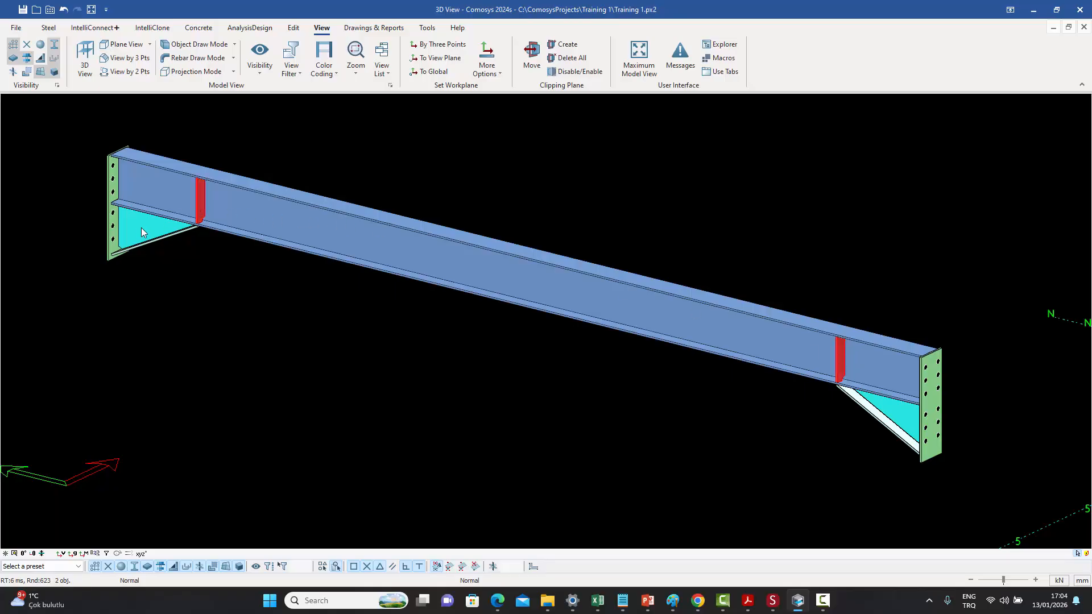
left_click(141, 227, "ctrl")
left_click(145, 243, "ctrl")
left_click(110, 259, "ctrl")
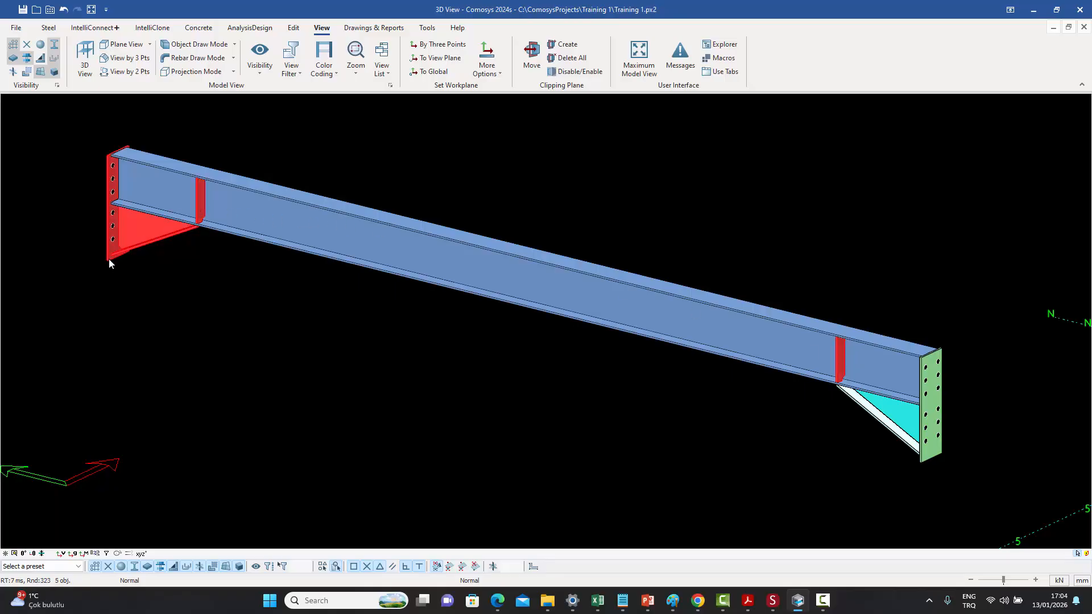
right_click(261, 135)
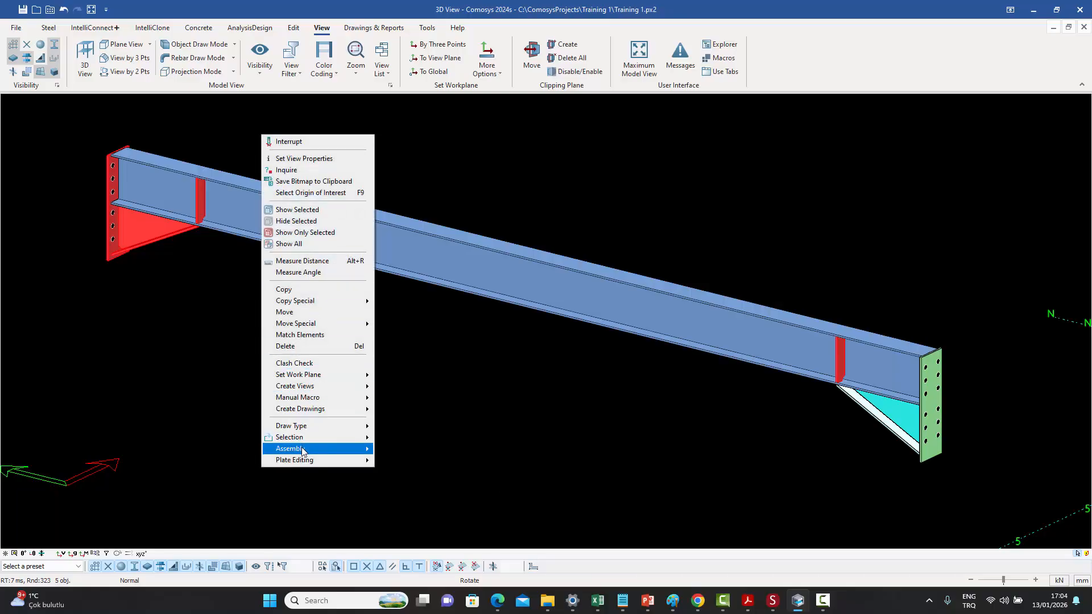
mouse_move(303, 447)
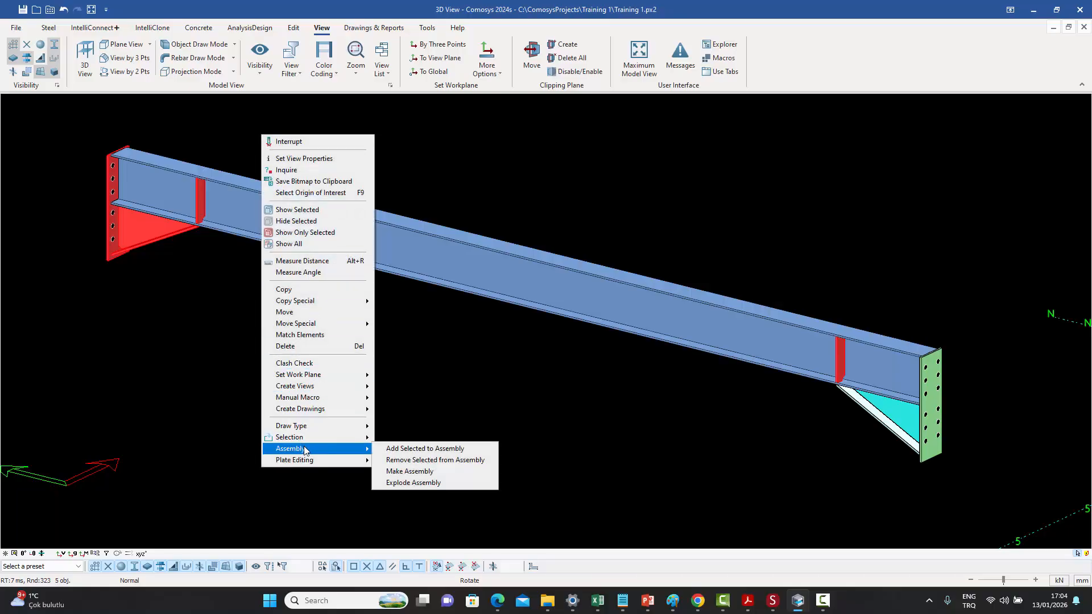
left_click(430, 449)
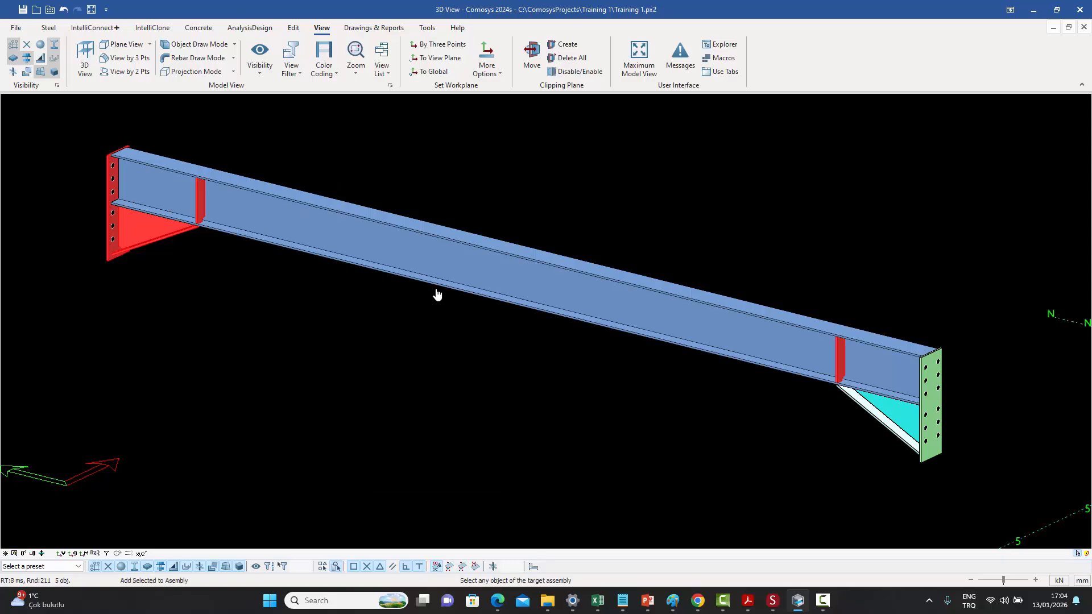
left_click(439, 266)
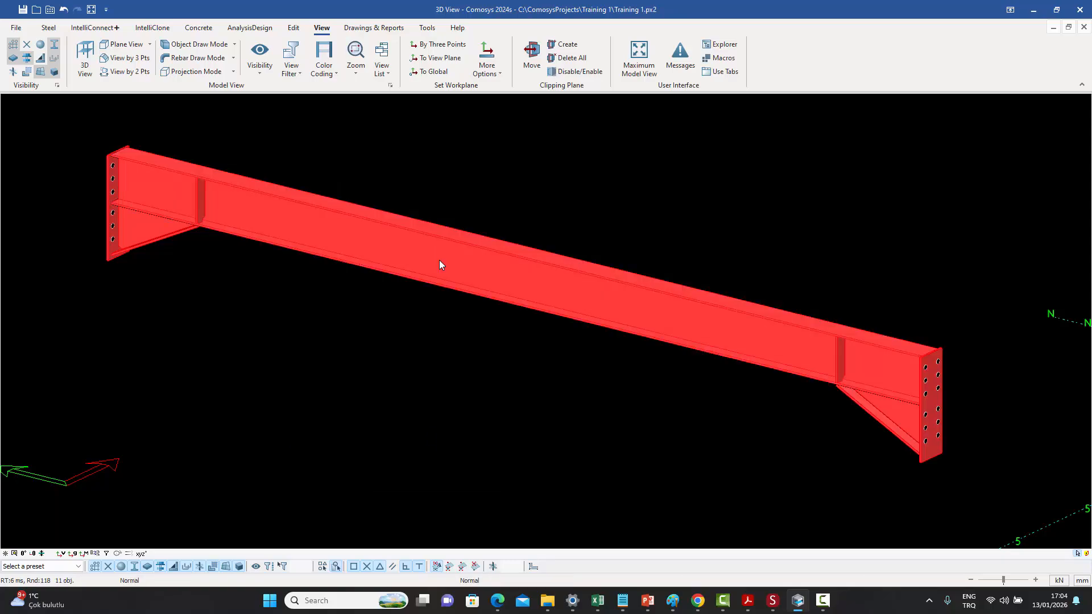
key("Escape")
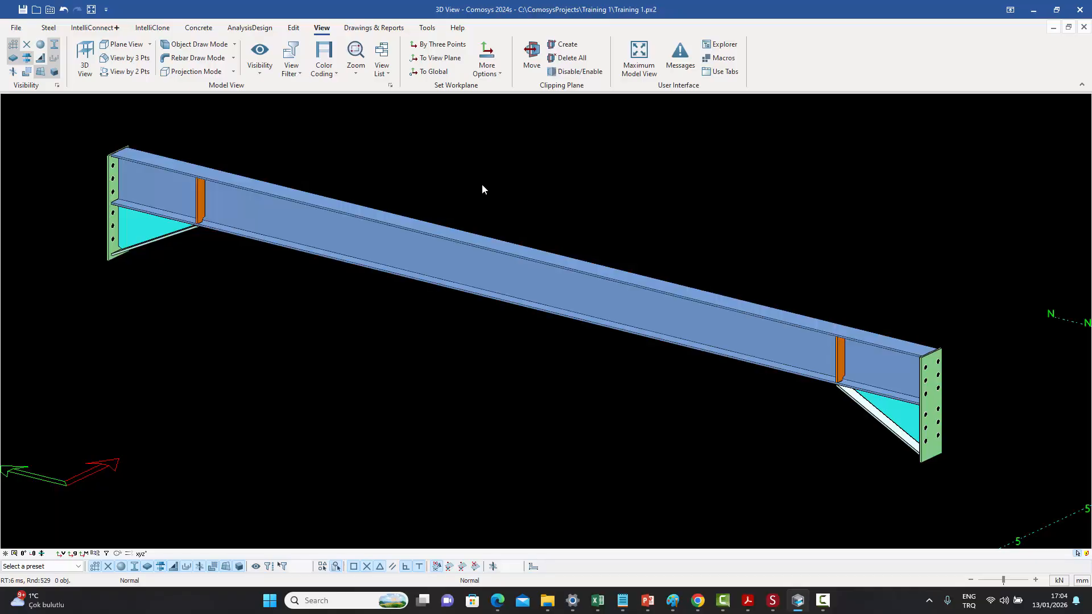
- Highlight the beam's assembly to check that all its parts are included again
right_click(482, 183)
left_click(469, 182)
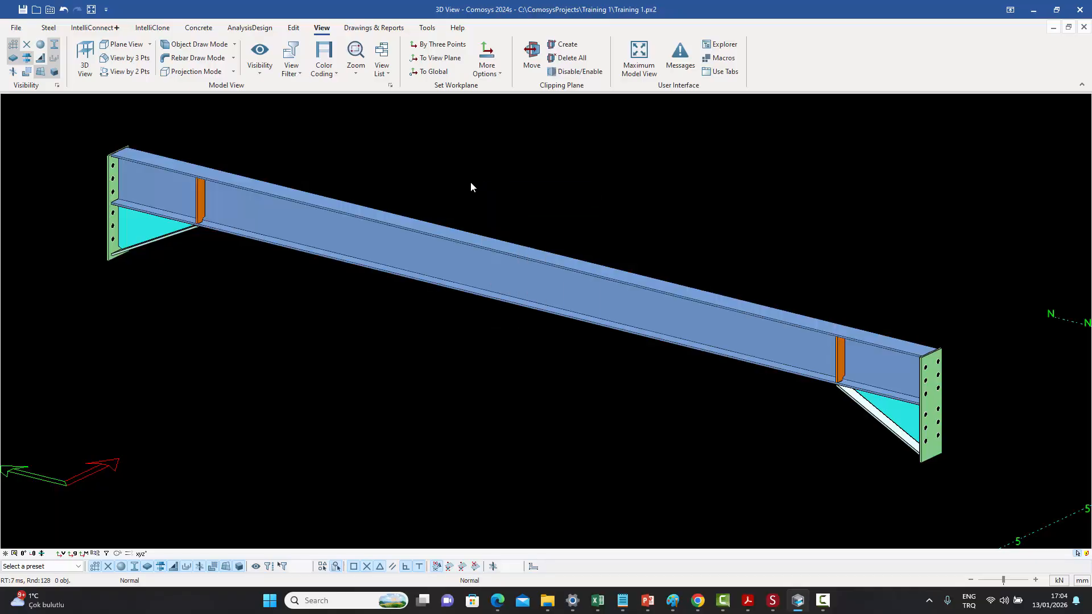
right_click(454, 255)
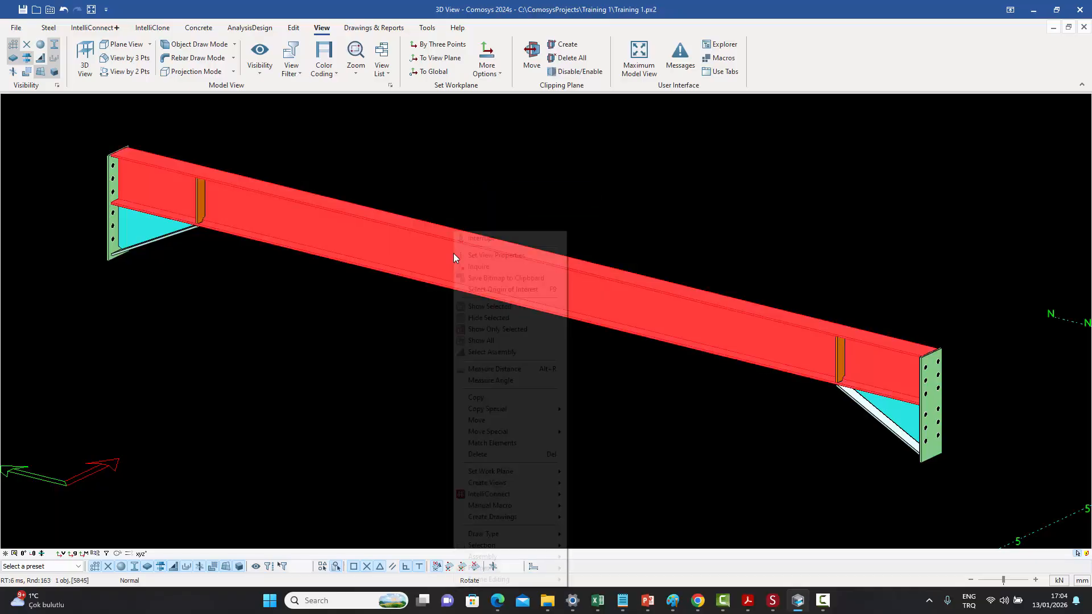
left_click(492, 352)
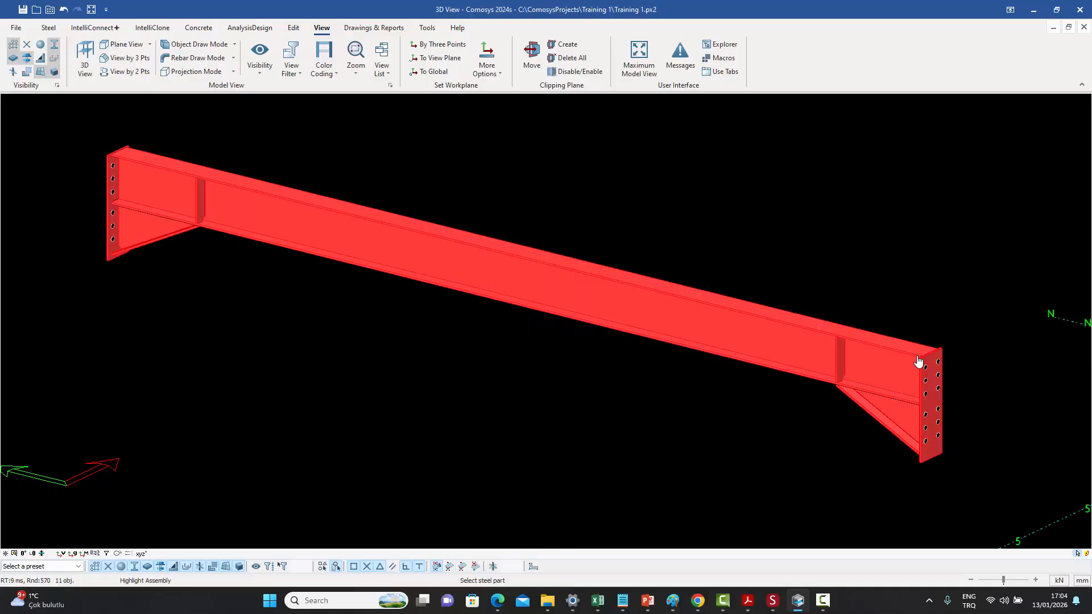
right_click(640, 170)
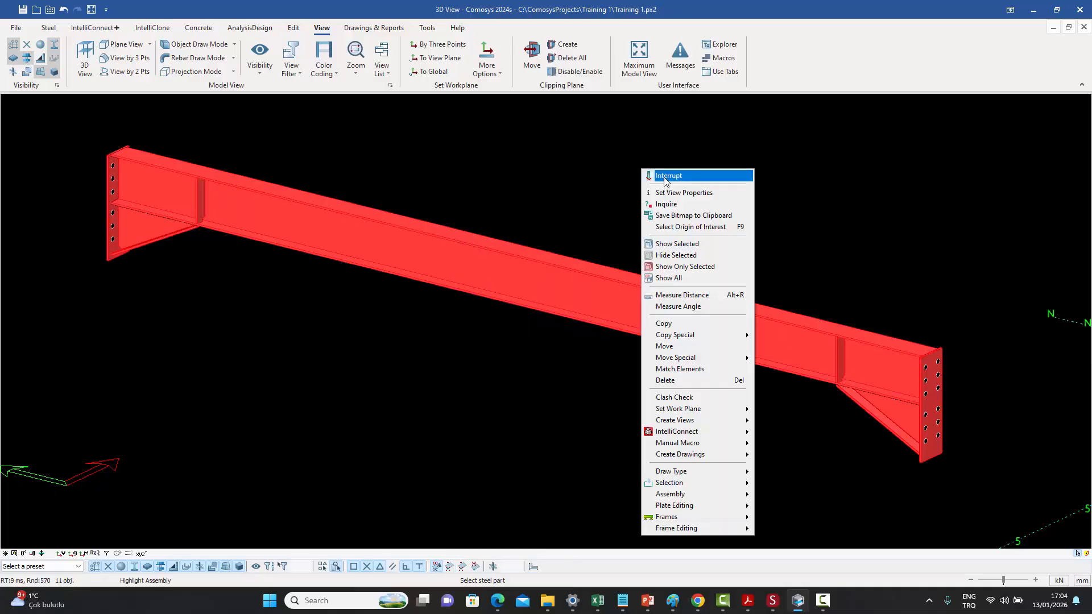
left_click(665, 178)
left_click(662, 179)
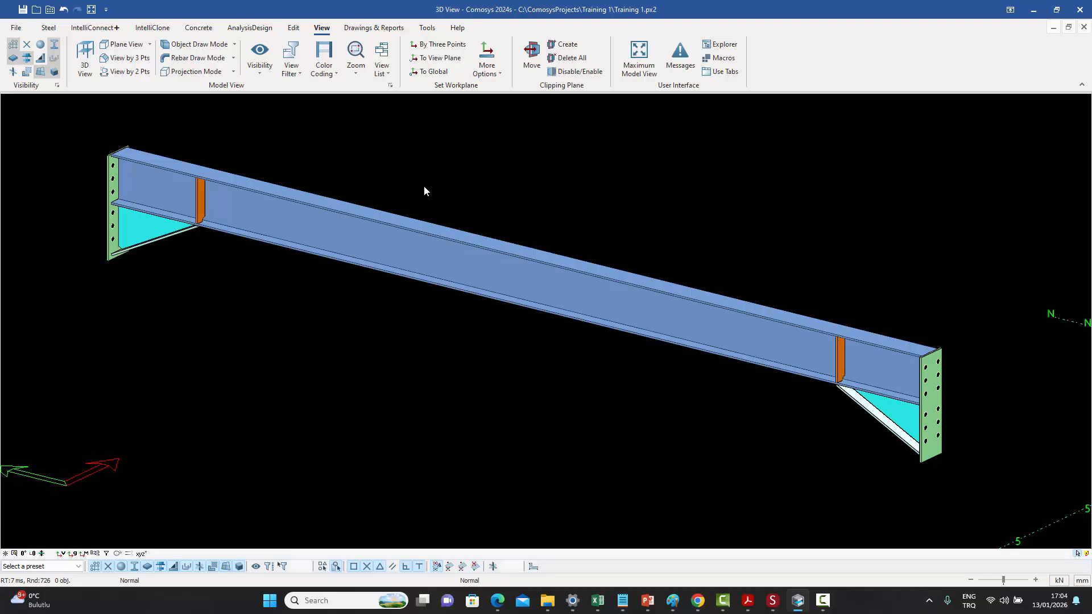
middle_click_drag(426, 183, 436, 190)
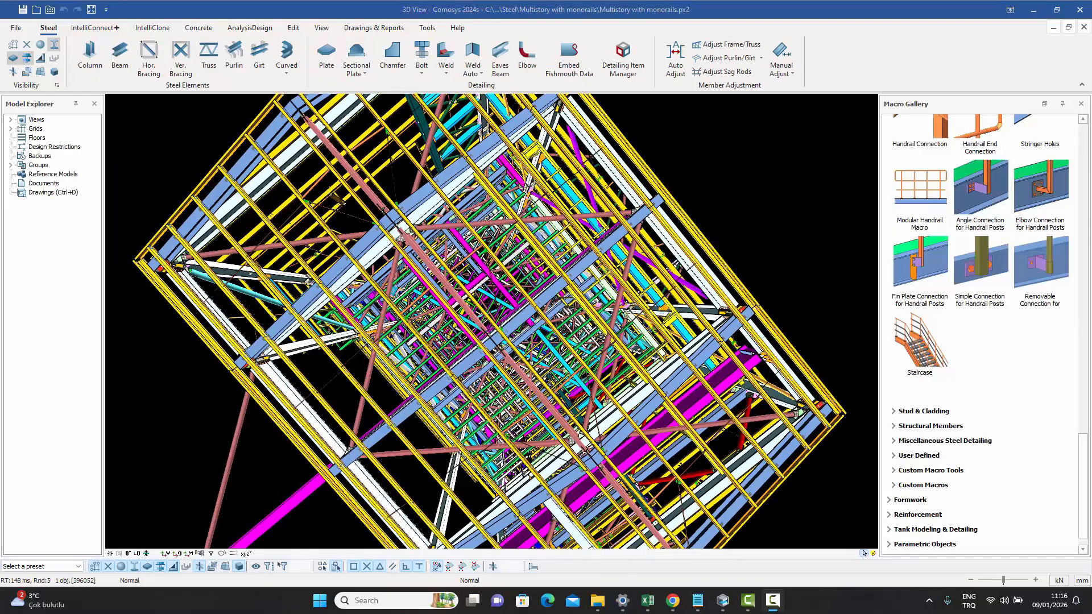
- Zoom into the multistory model with monorails to examine its steel members and bolted connections
scroll(531, 327, "up", 8)
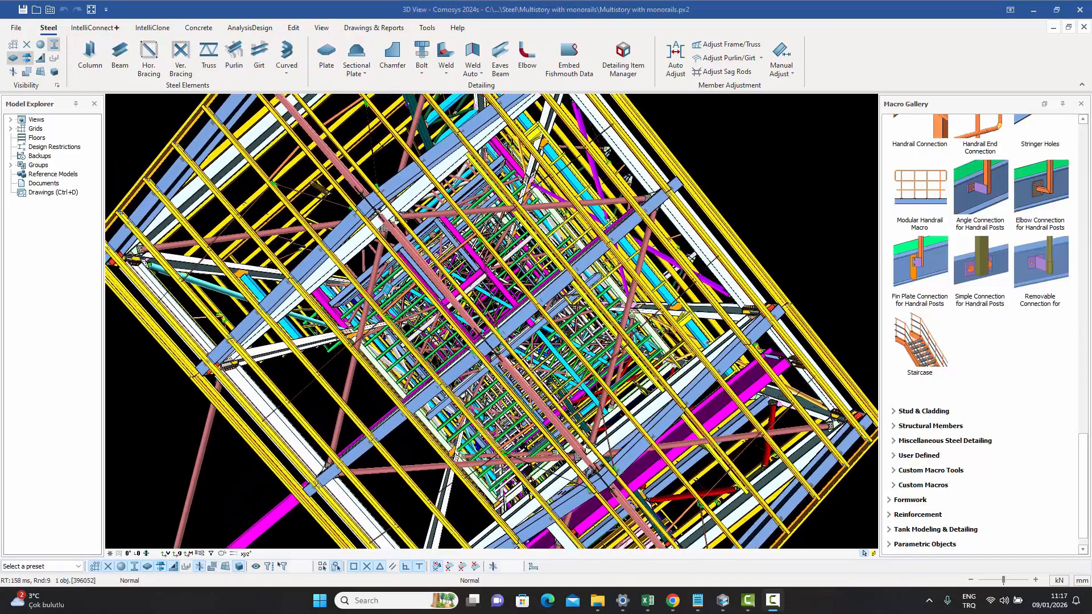
scroll(491, 321, "up", 10)
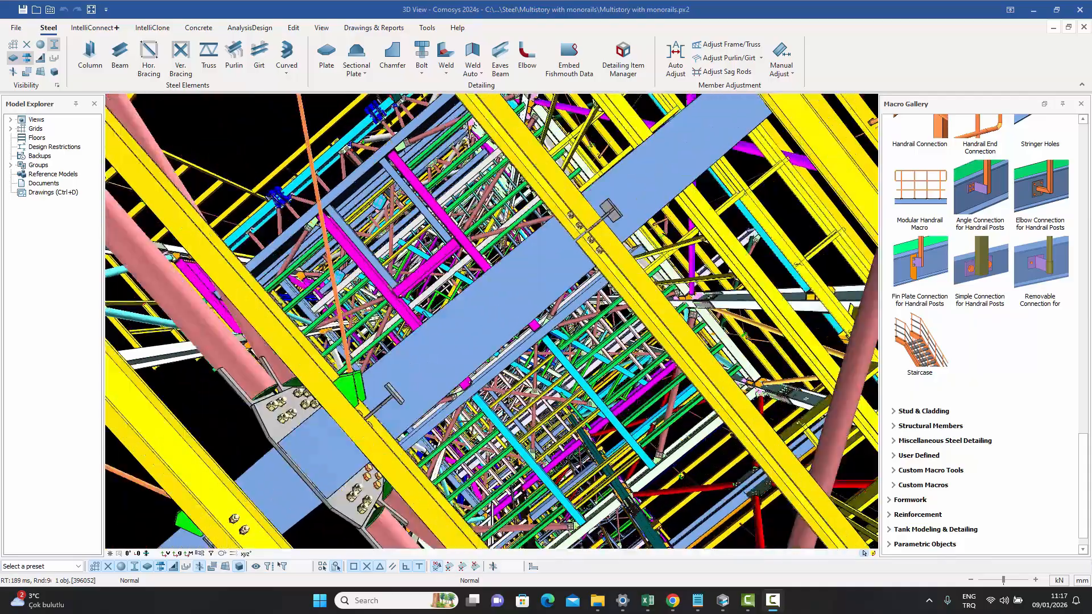
scroll(491, 321, "up", 10)
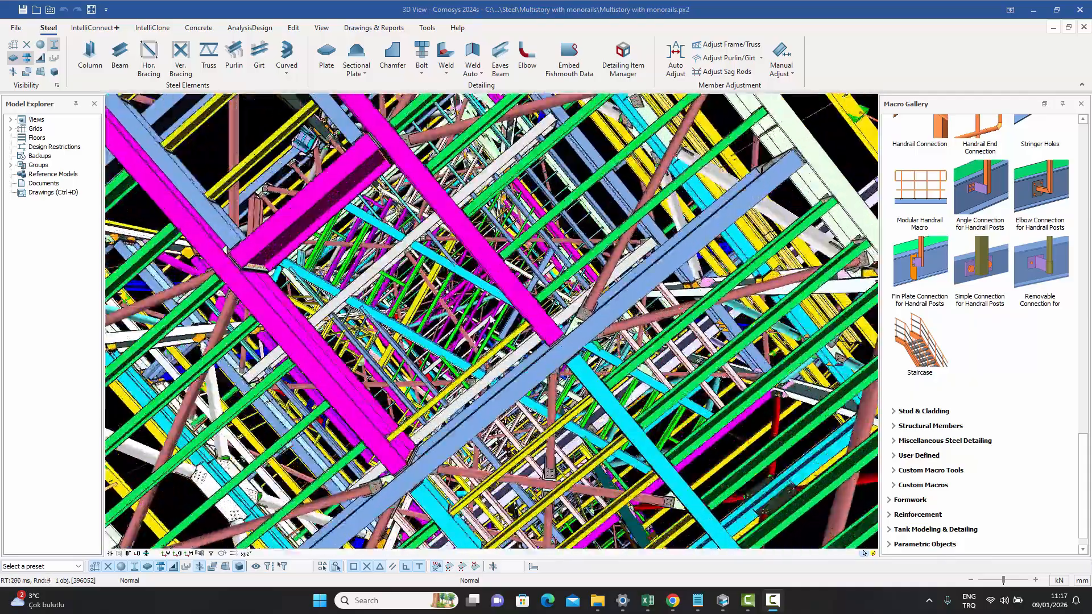
scroll(491, 321, "up", 10)
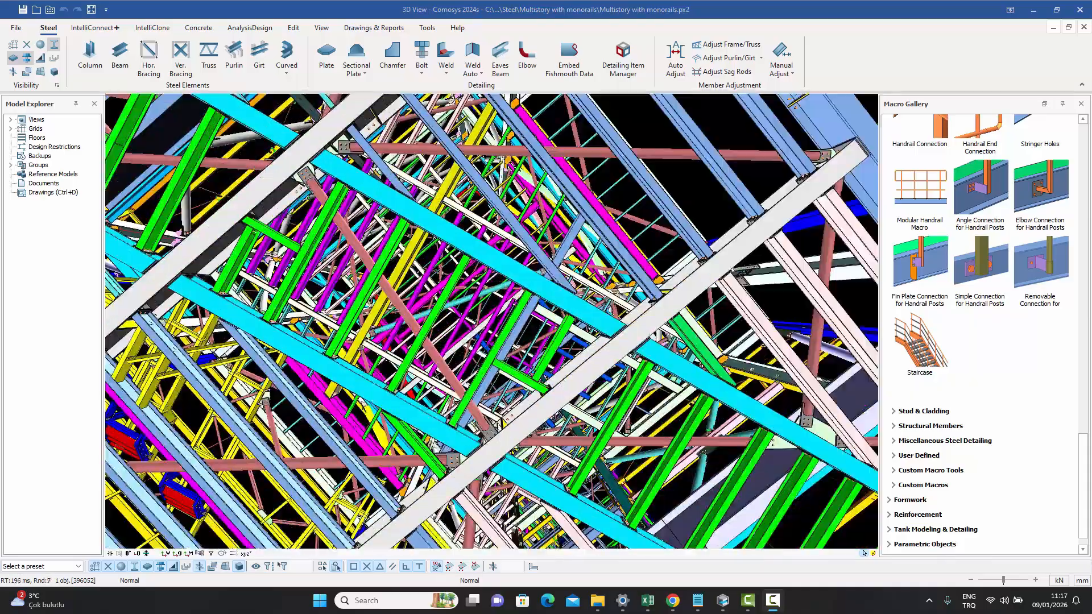
scroll(491, 321, "up", 10)
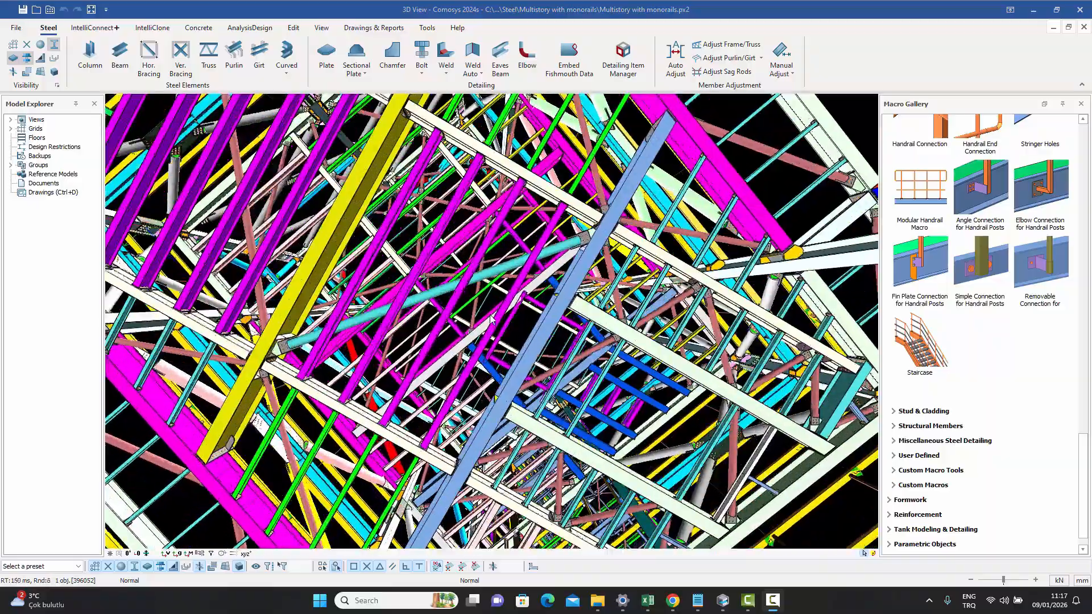
scroll(491, 319, "up", 10)
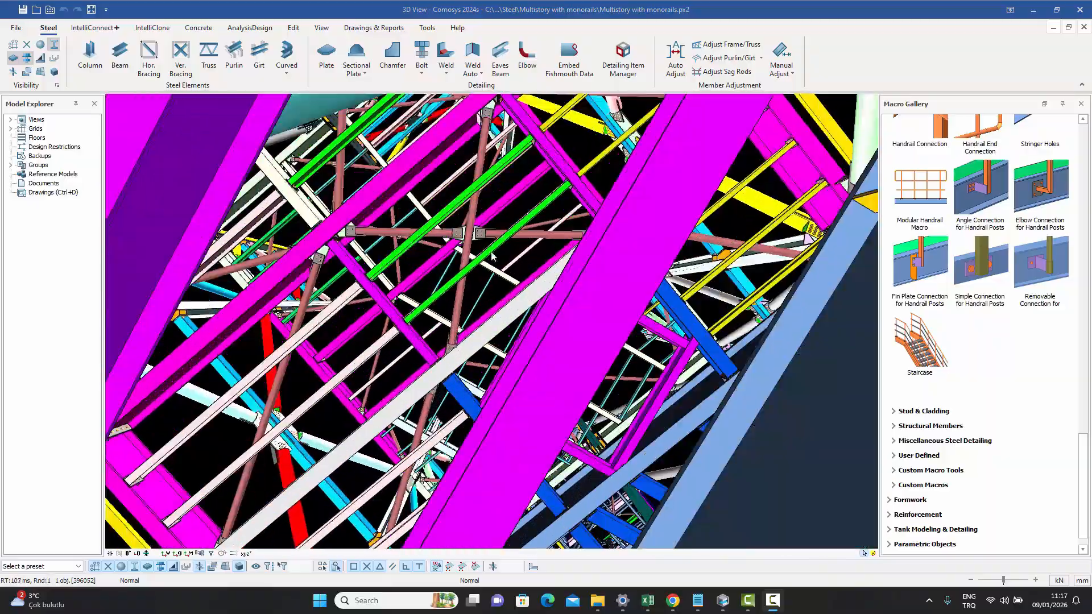
scroll(491, 257, "up", 8)
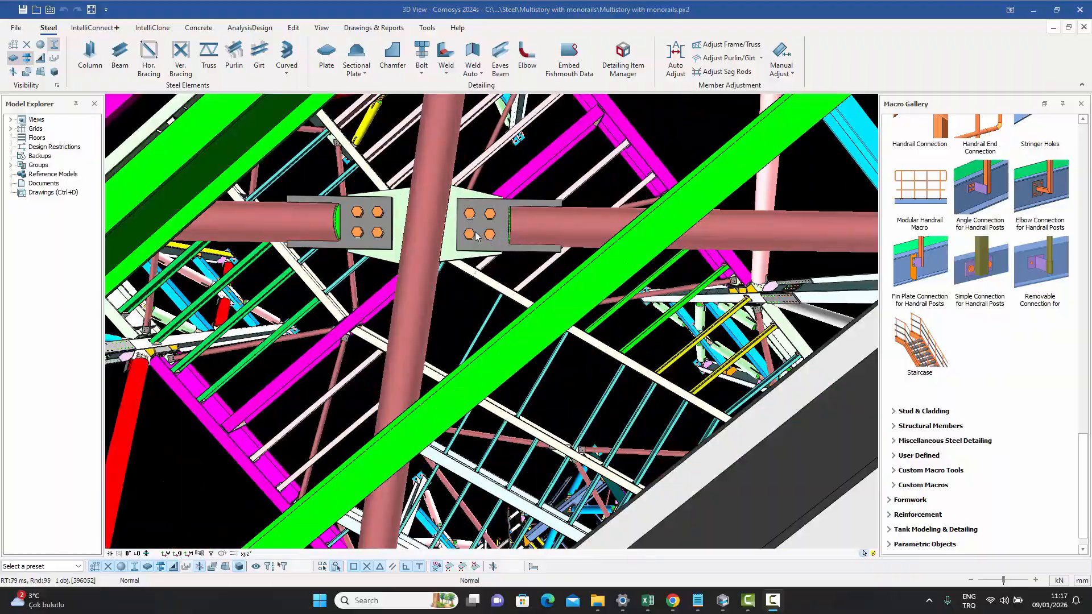
left_click(468, 236)
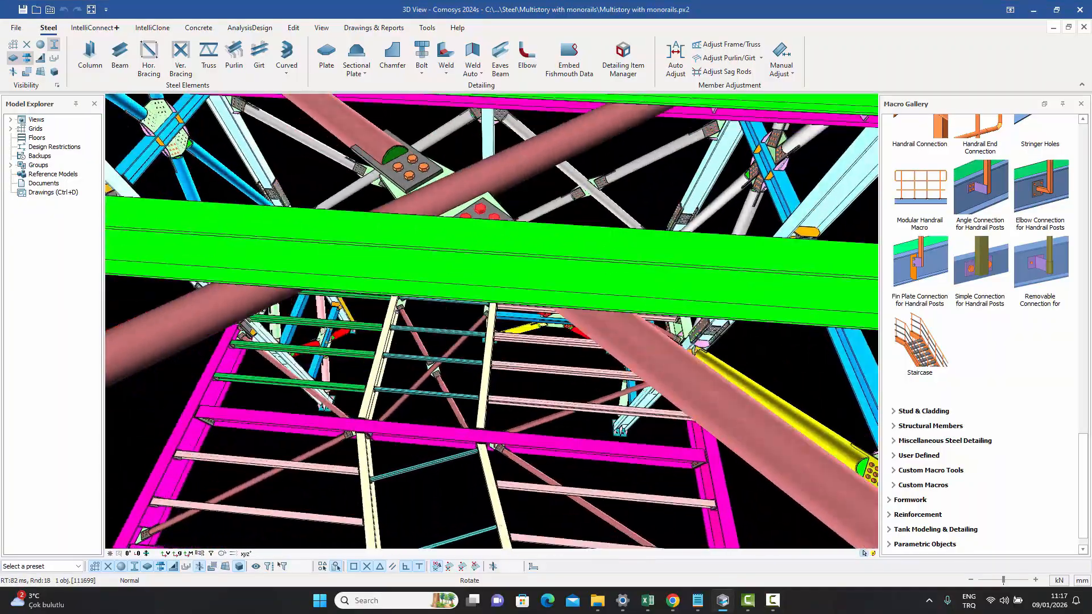